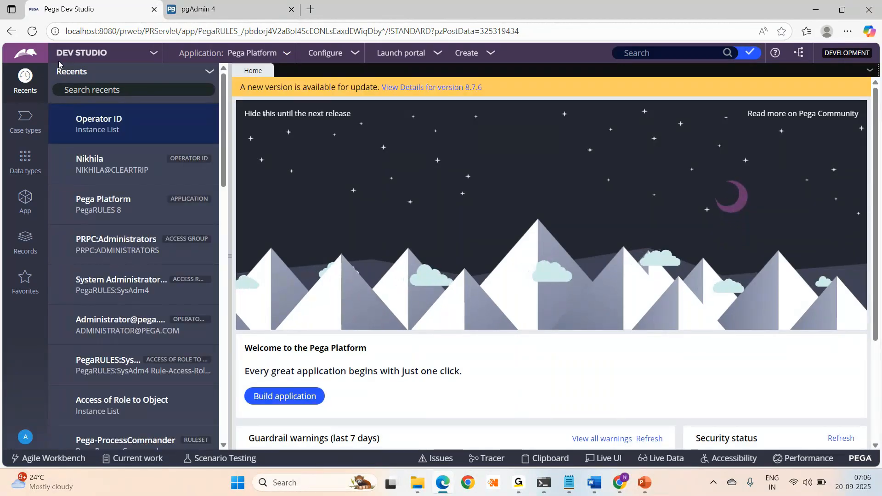
- Switch the portal from Dev Studio to App Studio using the studio switcher
left_click(114, 57)
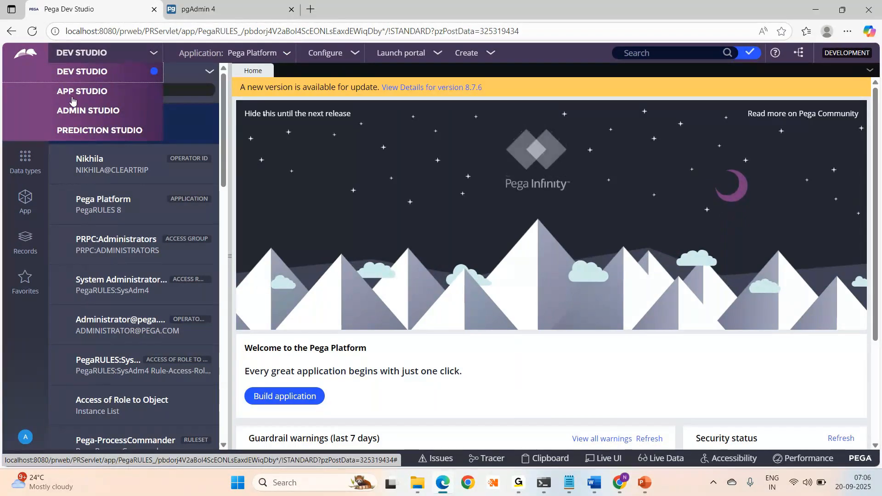
left_click(72, 94)
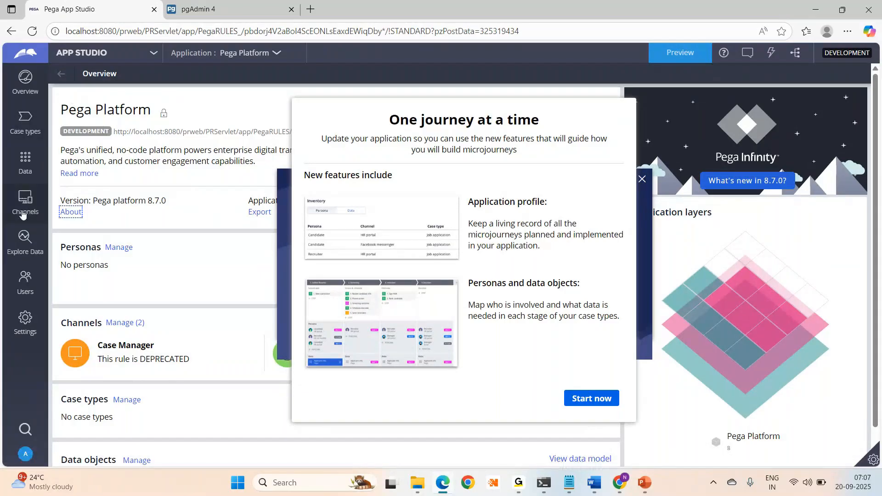
- Switch the portal from App Studio to Admin Studio
left_click(94, 54)
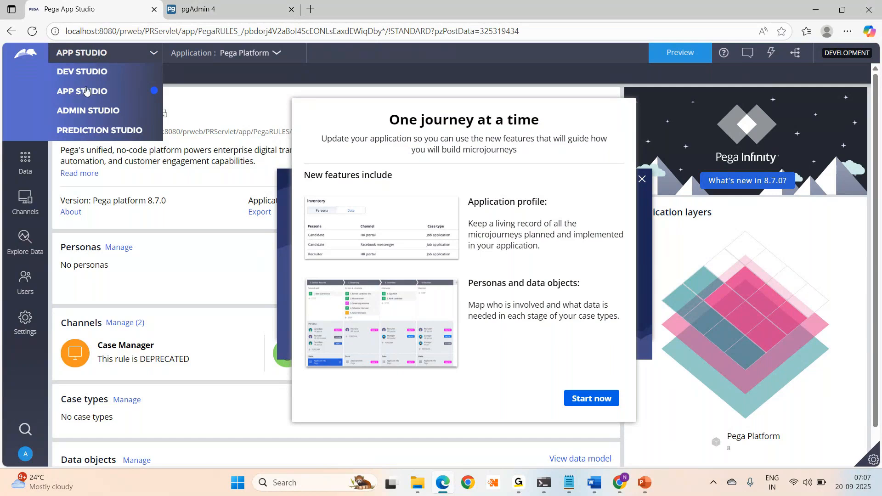
left_click(74, 113)
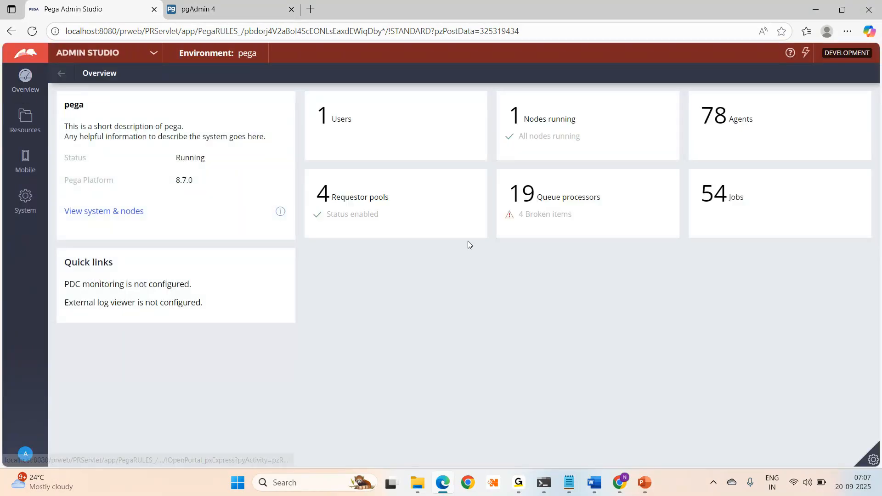
- Look through the Mobile and Resources sections, then switch to Prediction Studio
left_click(24, 160)
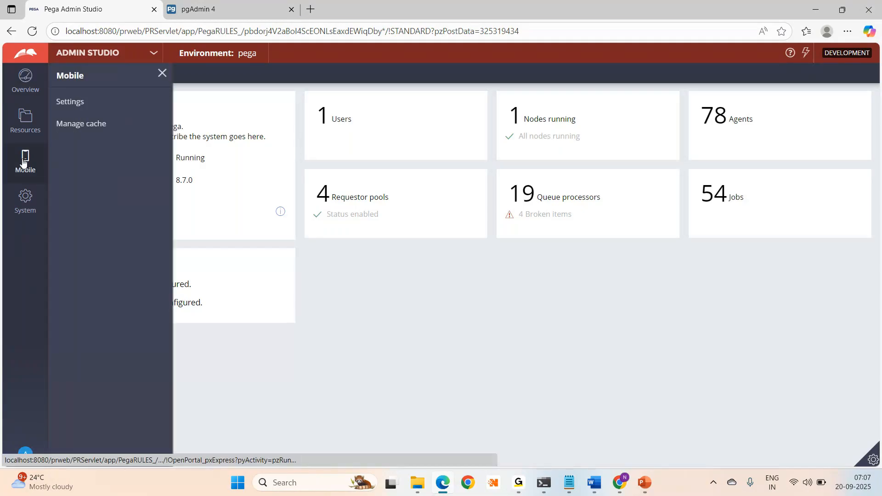
left_click(22, 129)
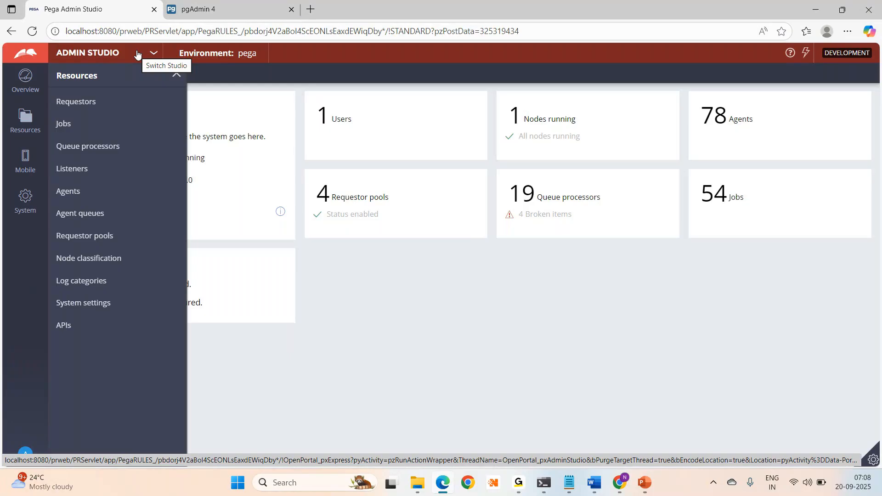
left_click(137, 54)
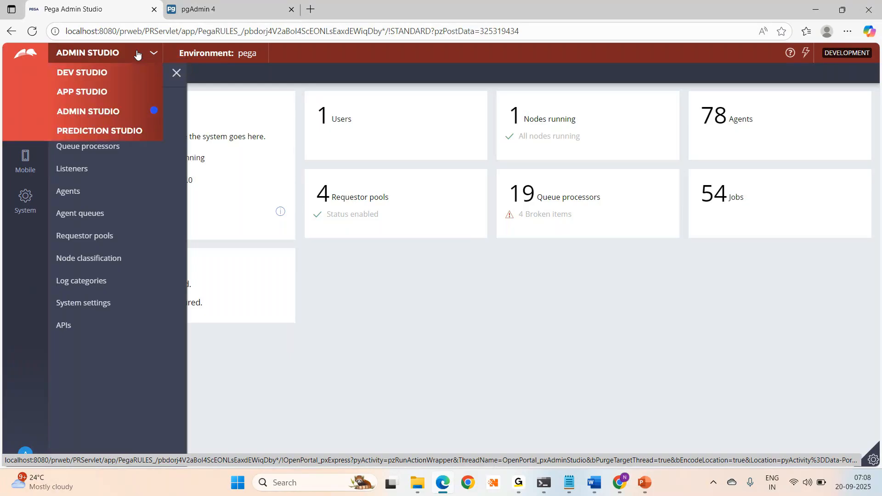
left_click(90, 134)
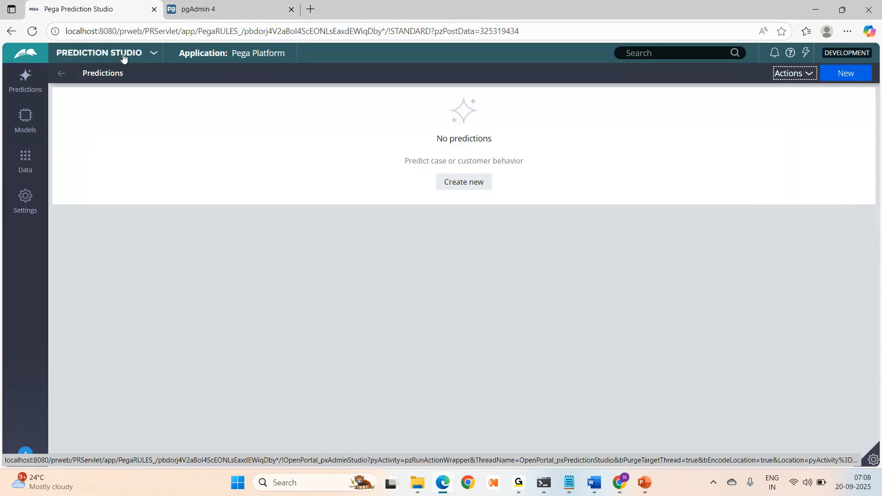
- Return from Prediction Studio to Dev Studio
left_click(122, 56)
left_click(84, 72)
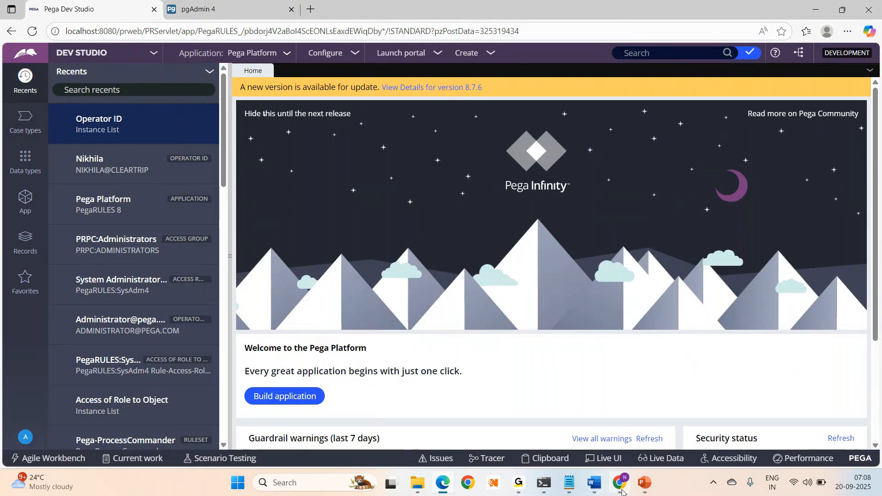
left_click(602, 491)
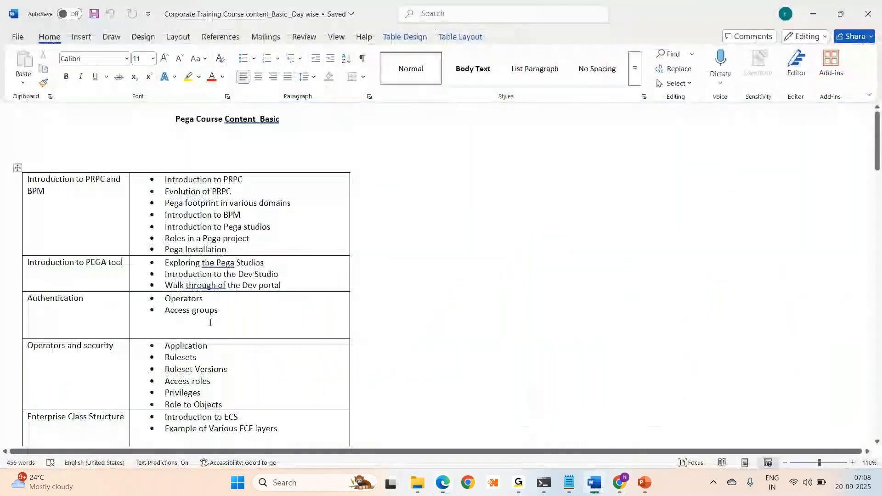
left_click_drag(237, 315, 165, 298)
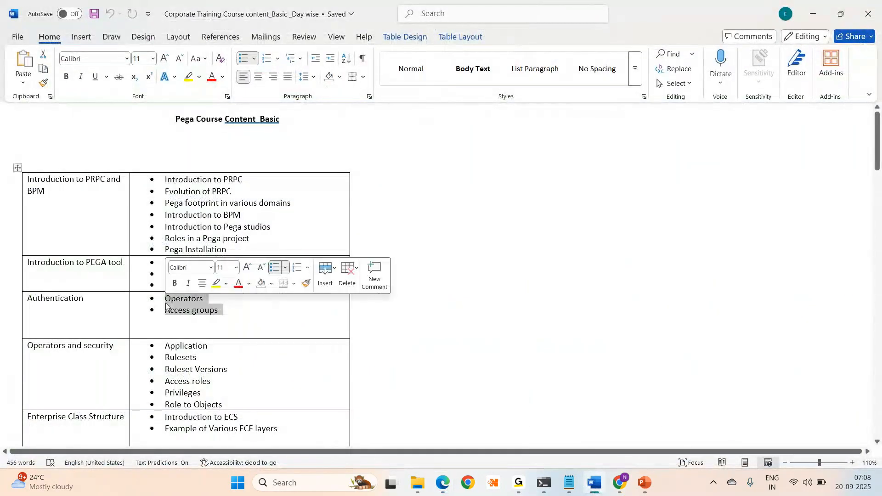
left_click(517, 245)
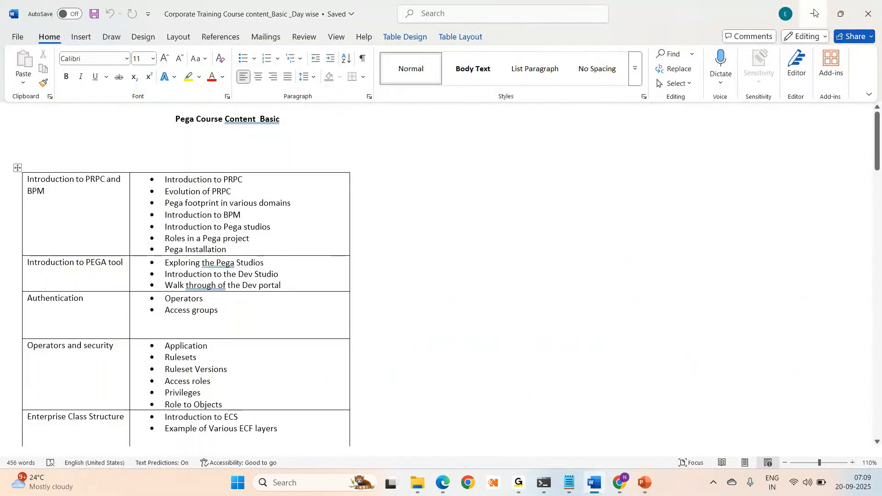
left_click(815, 13)
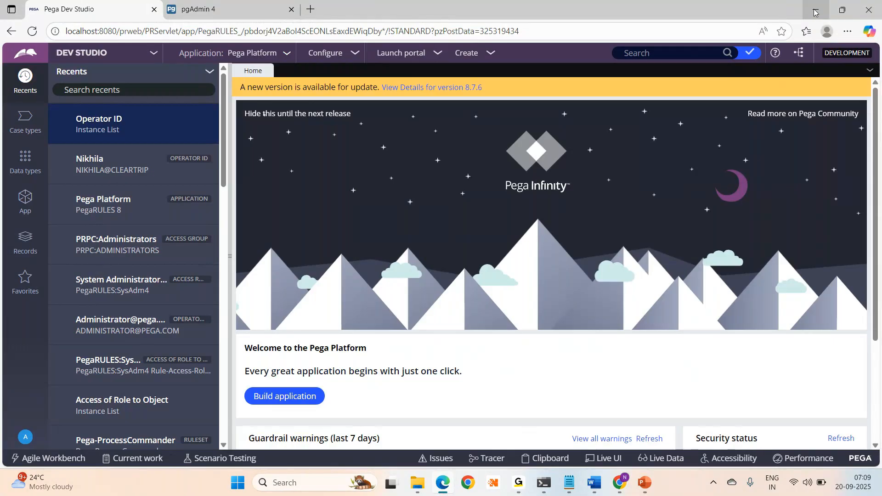
- Bring the Jira MBA-5 (Sample) View Transaction History issue forward and start editing its description
mouse_move(623, 478)
left_click(623, 478)
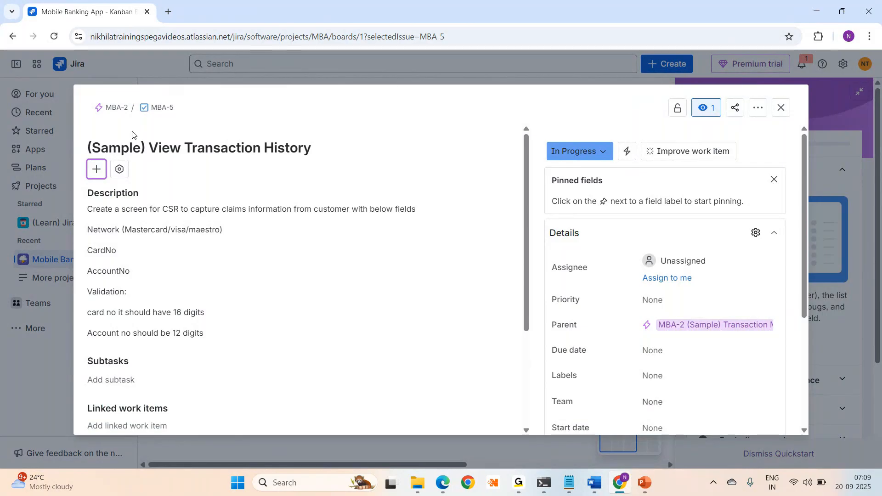
left_click(117, 219)
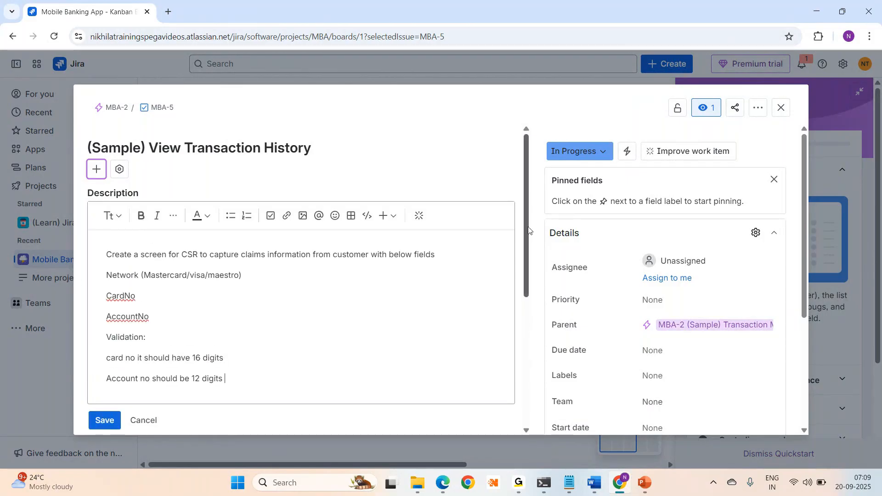
scroll(528, 230, "down", 1)
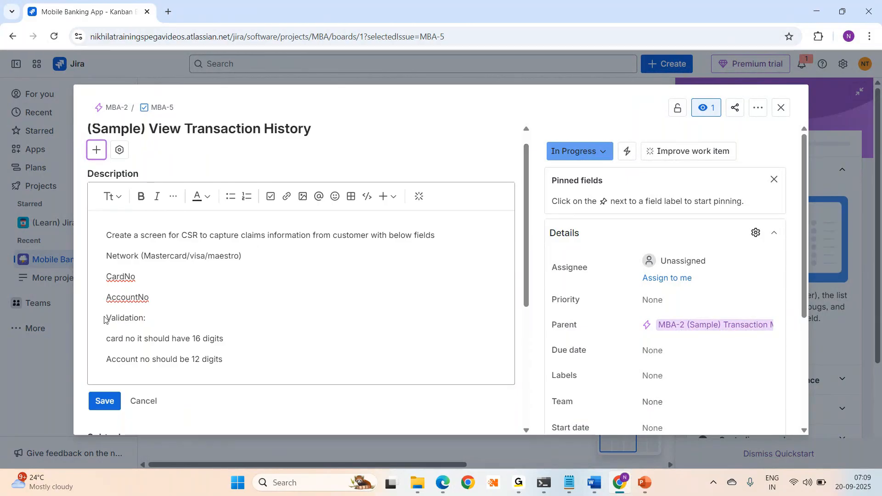
- Make the 'Validation:' heading bold in the MBA-5 description
key("shift+Right")
key("ctrl+b")
left_click(212, 342)
left_click(211, 341)
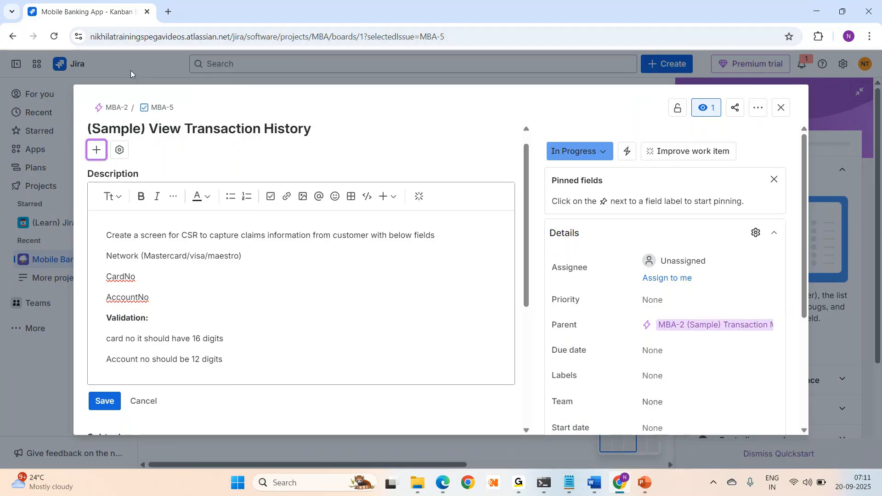
- Leave the MBA-5 description unchanged and return to the Pega Dev Studio browser window
left_click(200, 278)
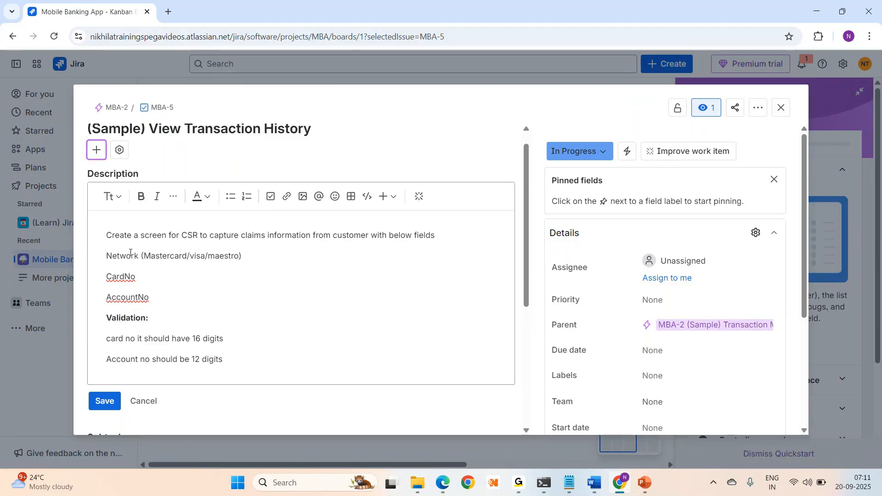
left_click_drag(108, 254, 276, 257)
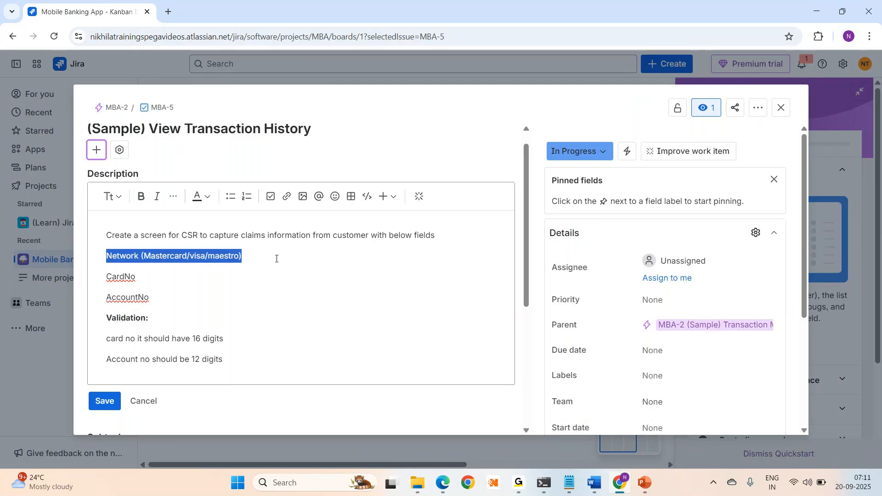
left_click(277, 258)
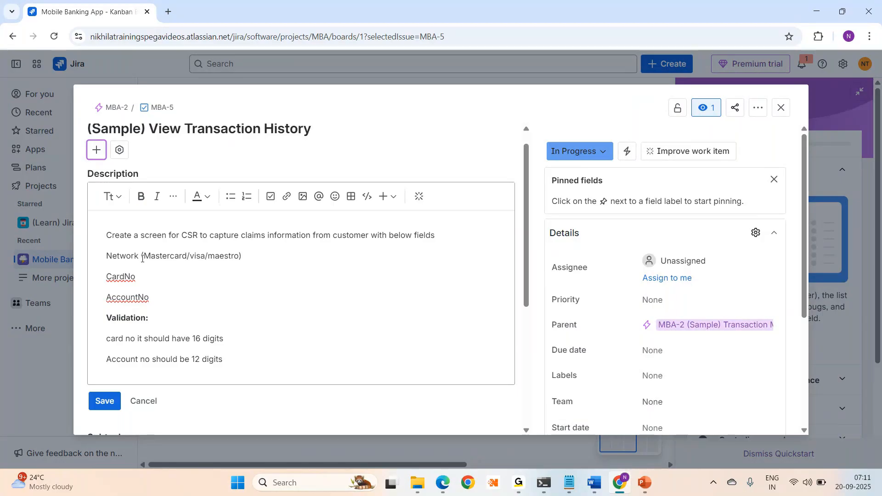
left_click(250, 360)
left_click(447, 486)
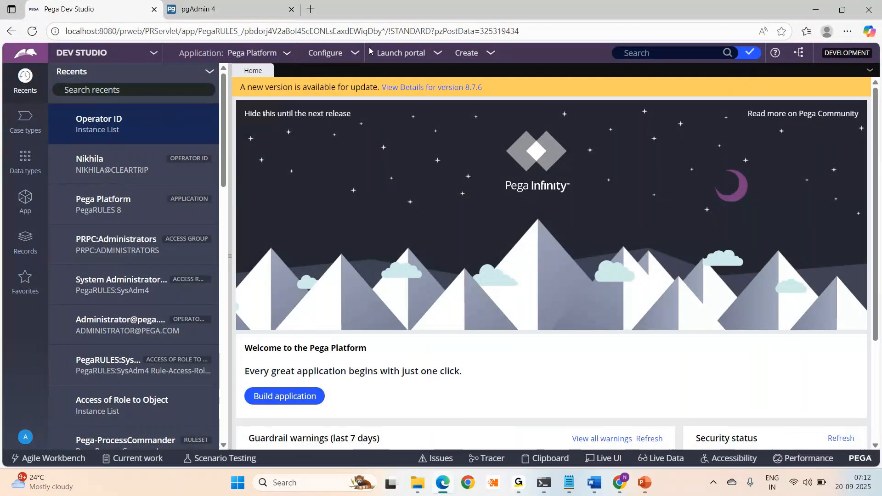
- Bring up the Notepad notes describing the DEV, QA, UAT, SIT and PRODUCTION environments
left_click(572, 487)
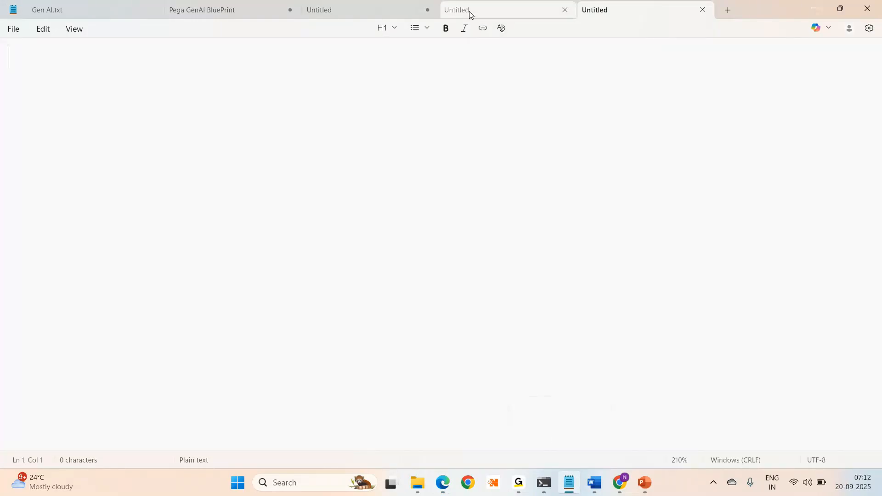
left_click(471, 15)
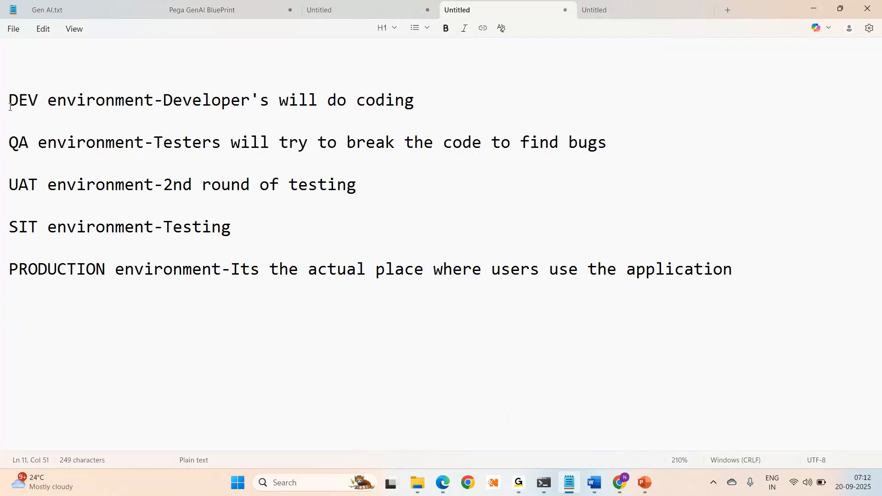
left_click_drag(10, 107, 427, 134)
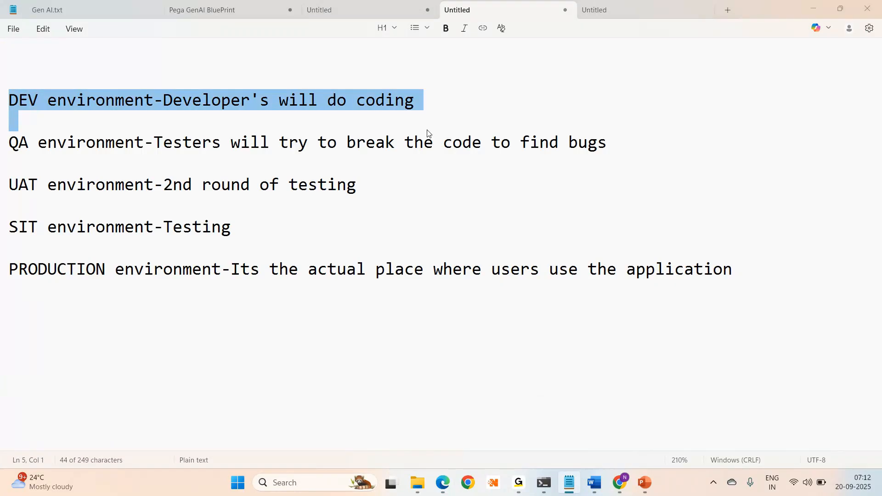
key("alt+Tab")
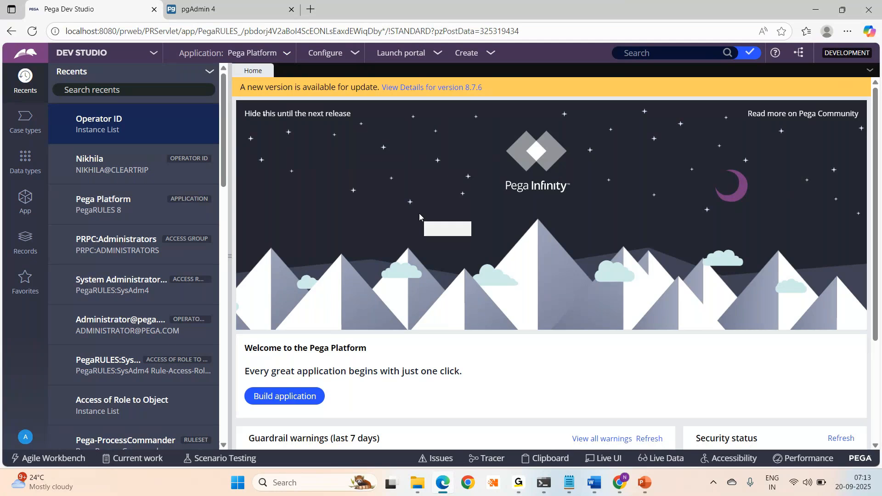
key("alt+Tab")
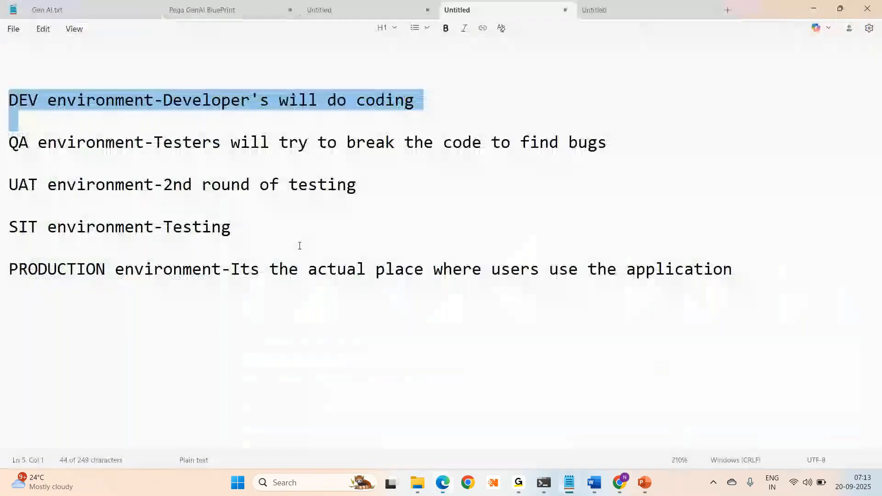
- In a new note, write 'Amazon--->Register-->Login', 'Swiggy--->Register-->Login' and 'Pega--->Register' on separate lines
left_click(613, 11)
type("Am")
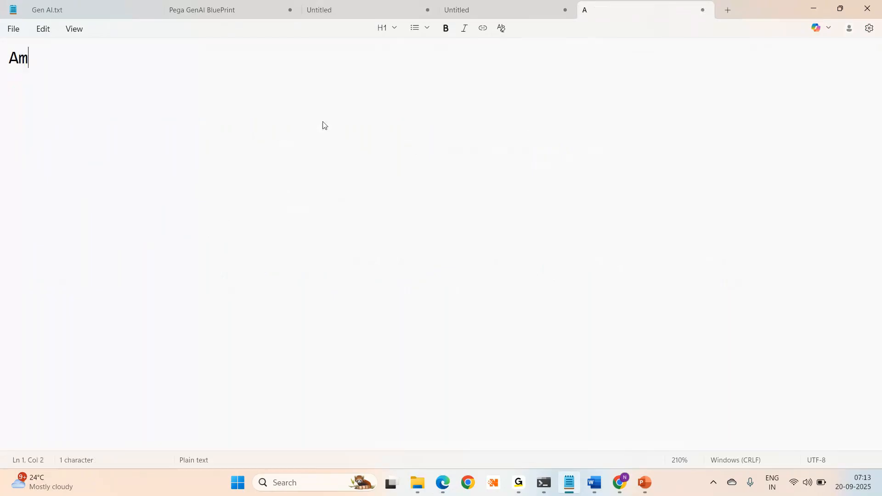
type("azon---")
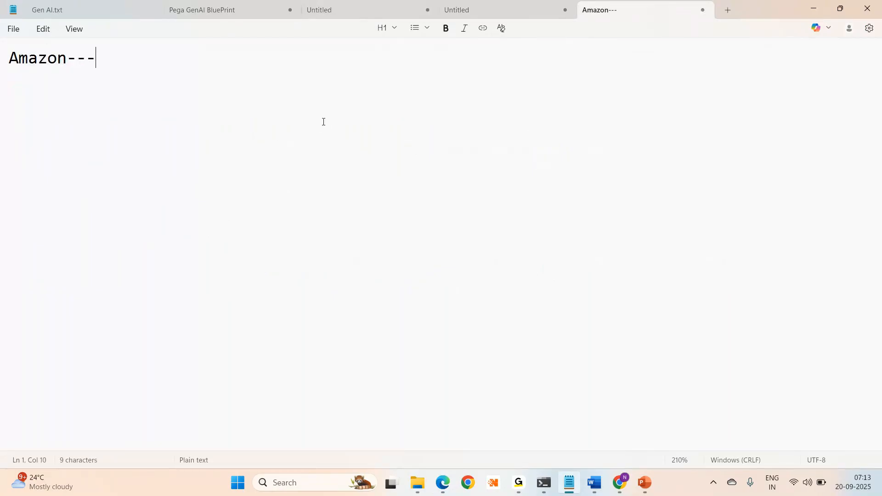
type(">Register")
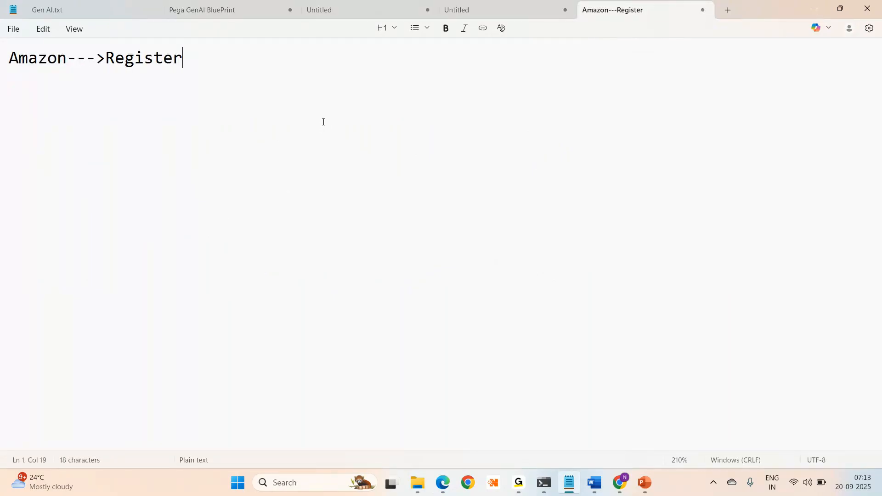
type("-->Login")
key("Return")
key("Return")
type("Swiggy0")
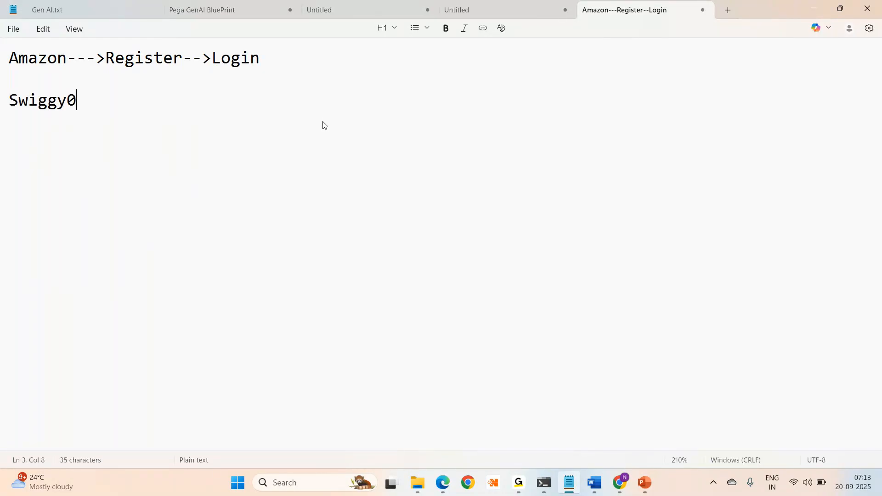
key("BackSpace")
type("--->Register")
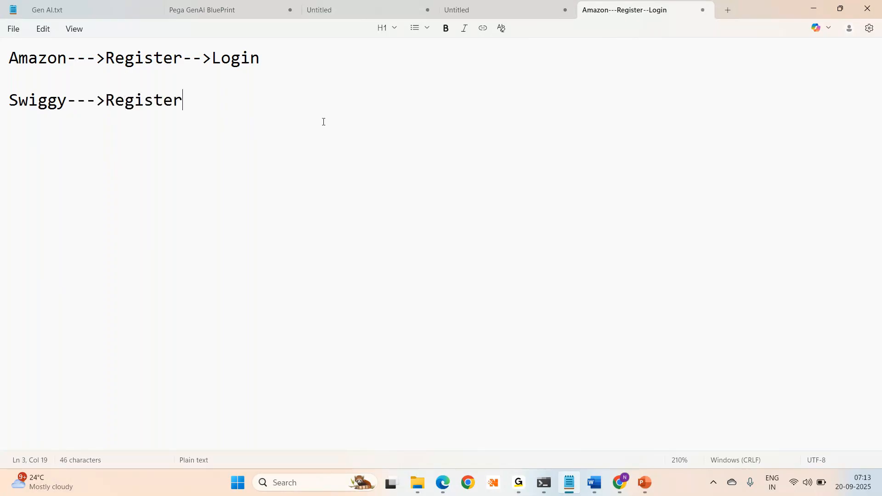
type("-->Login")
key("Return")
key("Return")
type("Pega--")
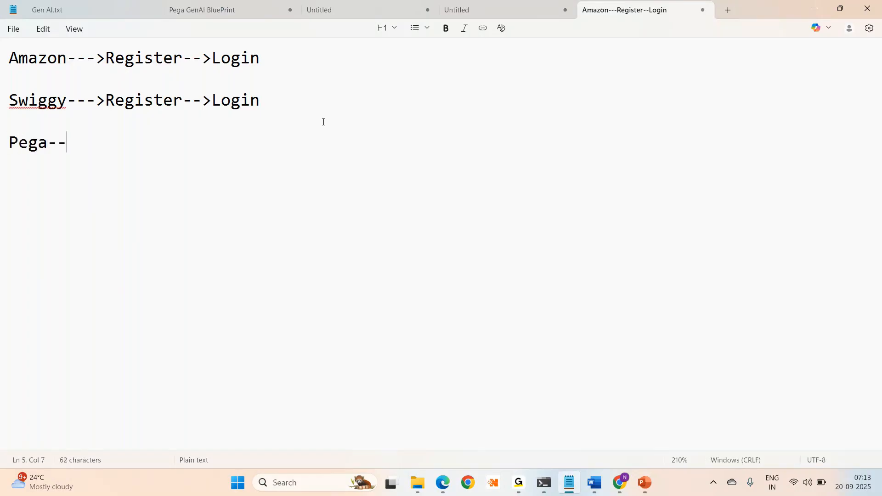
type("->Register")
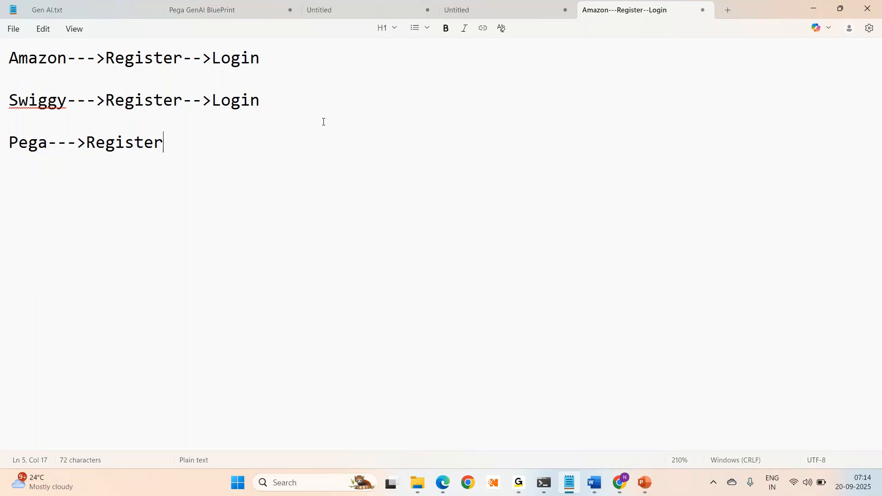
key("Return")
key("Return")
key("Return")
- Add the line 'Intranet Applications-->Employees of the ORG will use the application', fixing the 'tghe' typo
type("Intranet A")
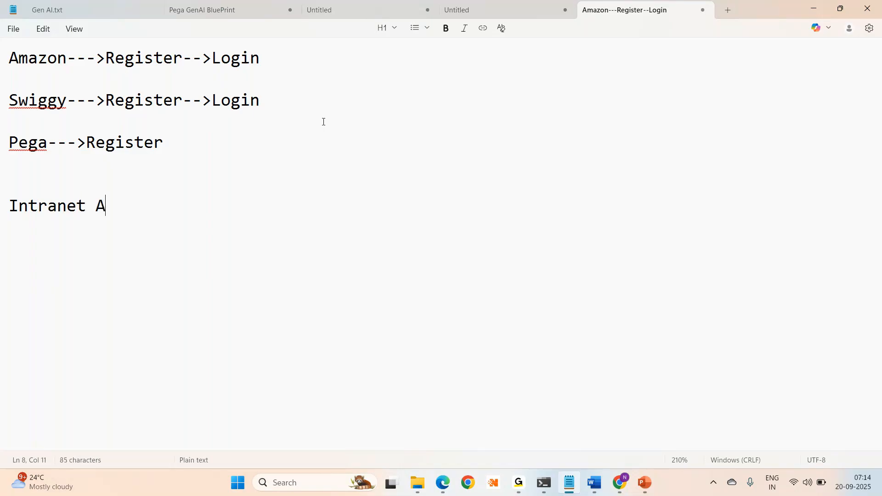
type("pplication")
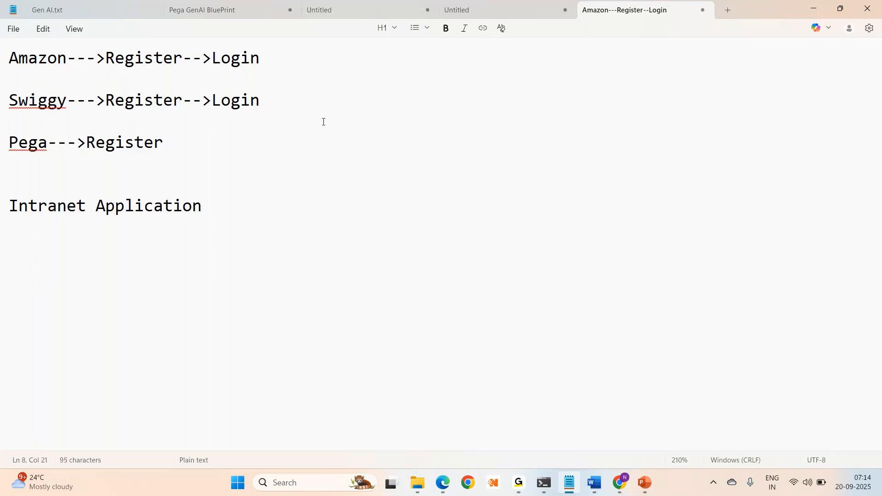
type("s-->Employees of tghe")
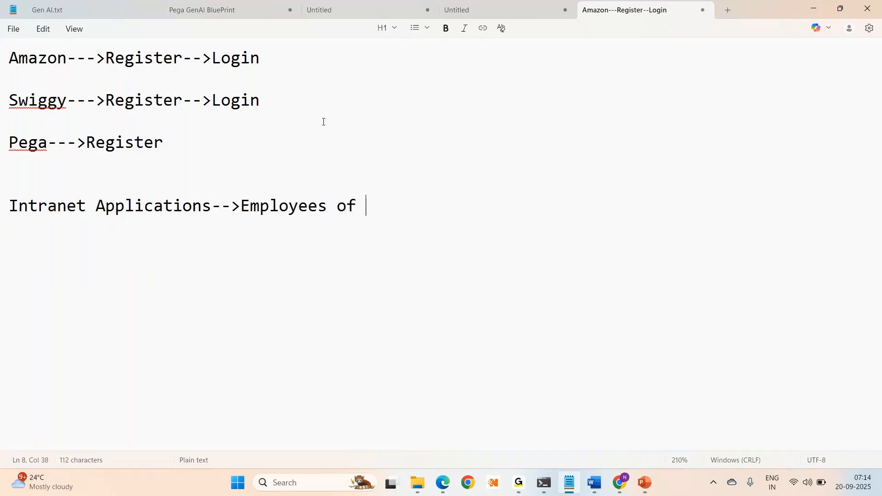
key("BackSpace")
key("BackSpace")
key("BackSpace")
type("he ORG will us")
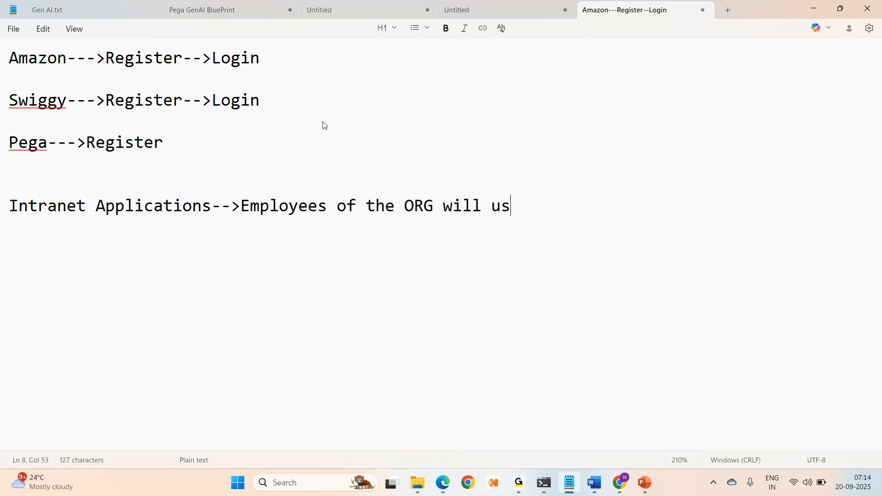
type("e the application")
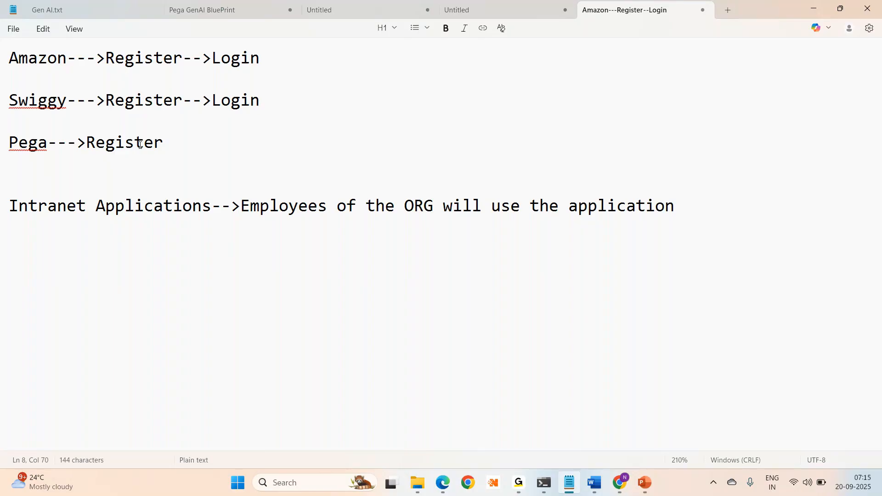
- Append '-->Lead/Manager -->Create new users' to the Pega--->Register line in Notepad
left_click(164, 143)
type("-->")
type("Lead/")
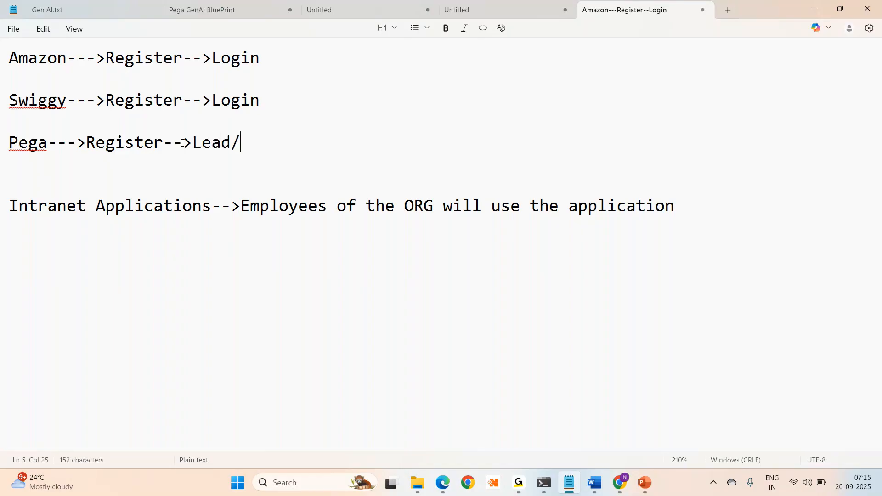
type("Manager  --")
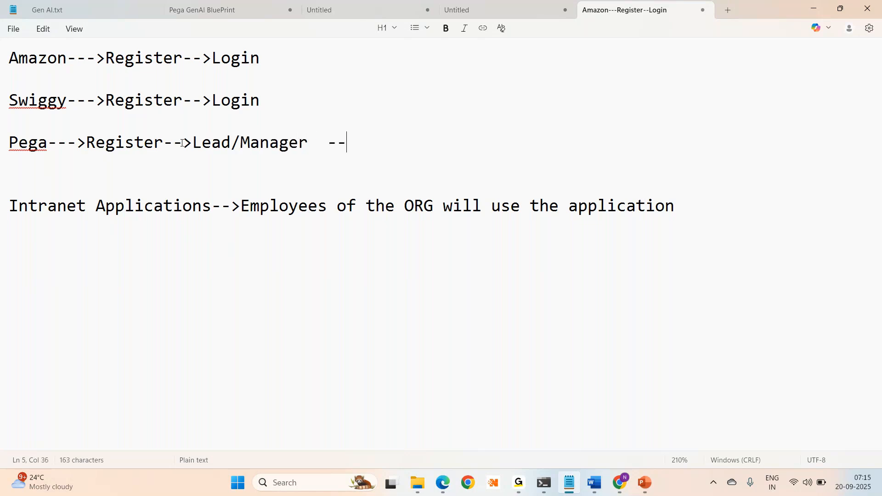
type(">Create new users")
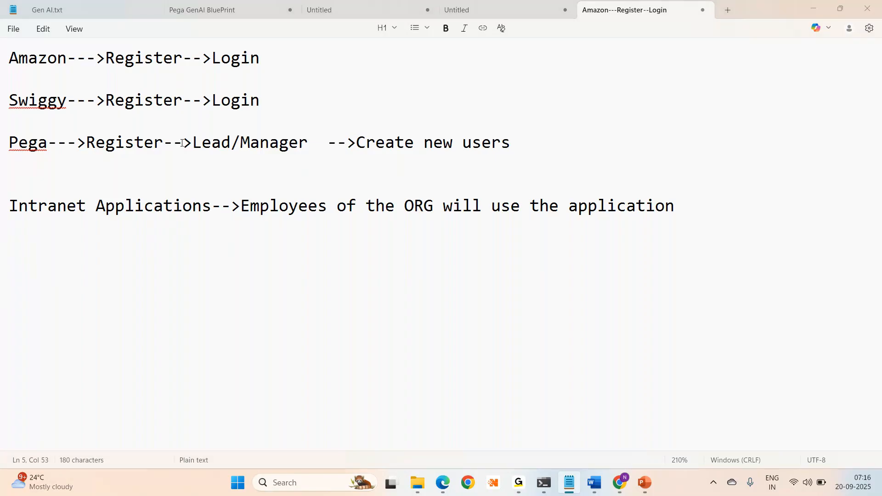
key("alt+Tab")
- Close the Operator ID list and switch between the Notepad notes and the Dev Studio Home page
left_click(182, 143)
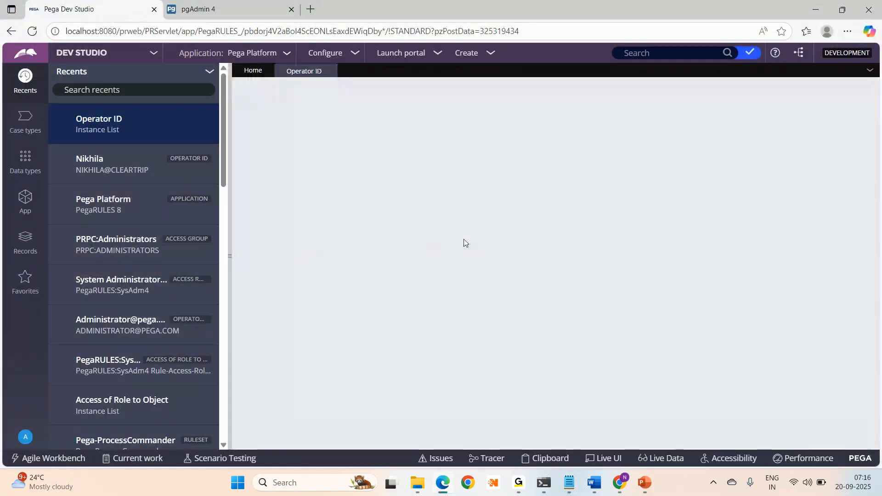
left_click(329, 71)
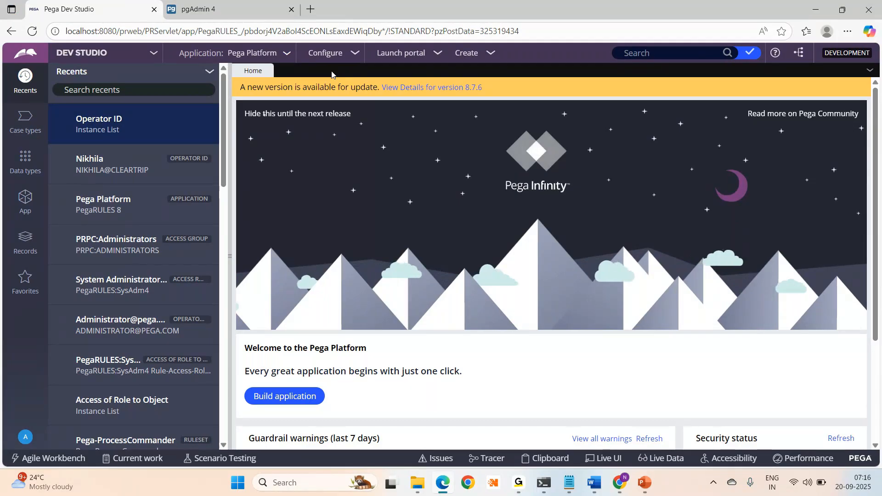
key("alt+Tab")
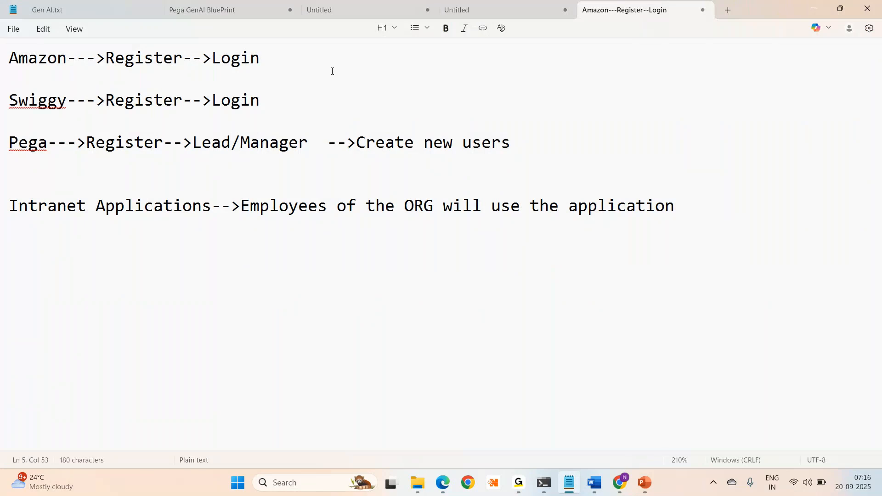
key("alt+Tab")
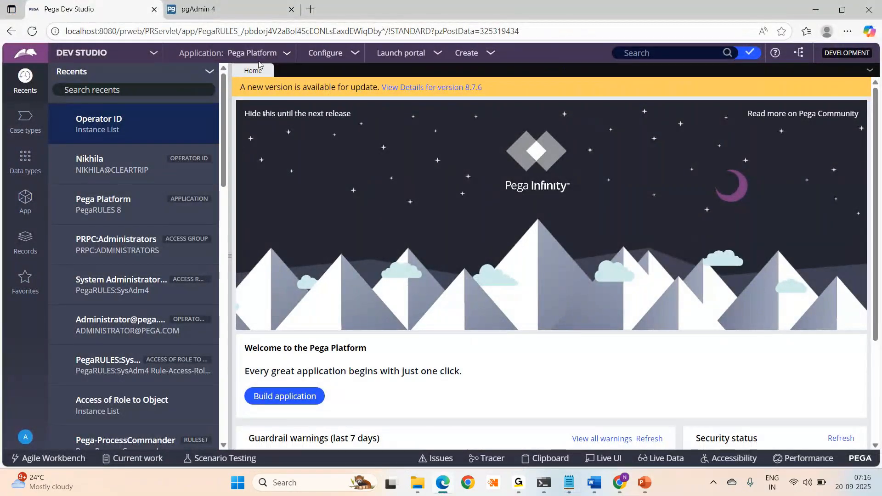
key("alt+Tab")
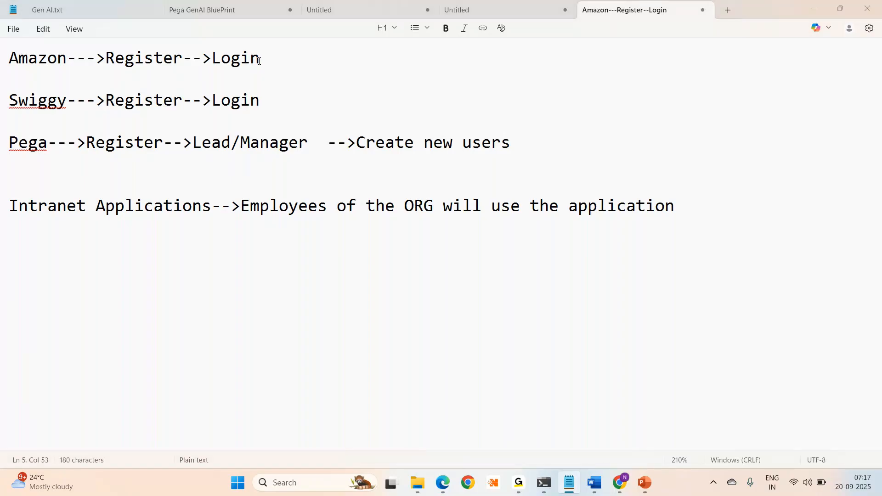
key("alt+Tab")
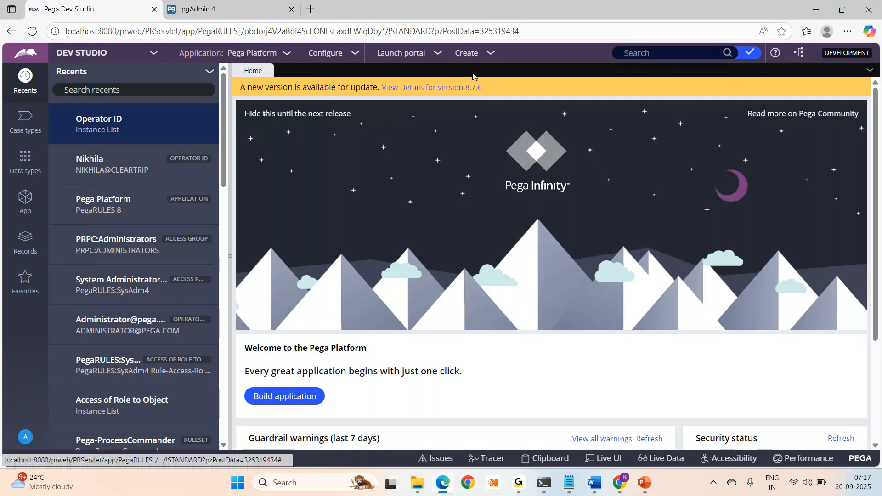
- Zoom the Dev Studio page in and back out and open the Create menu
key("ctrl+plus")
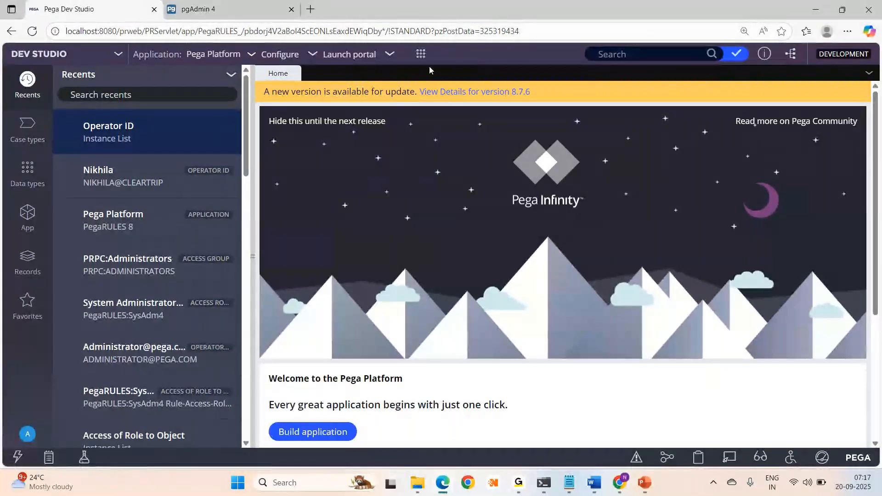
key("ctrl+minus")
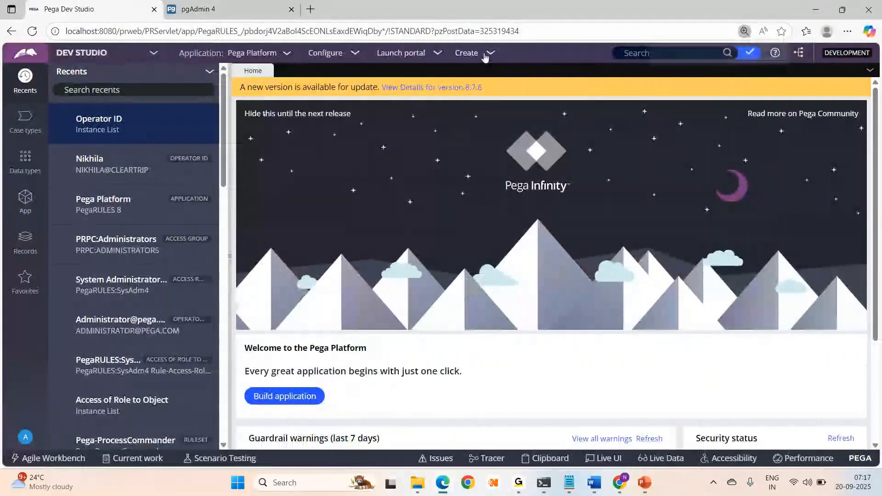
left_click(482, 57)
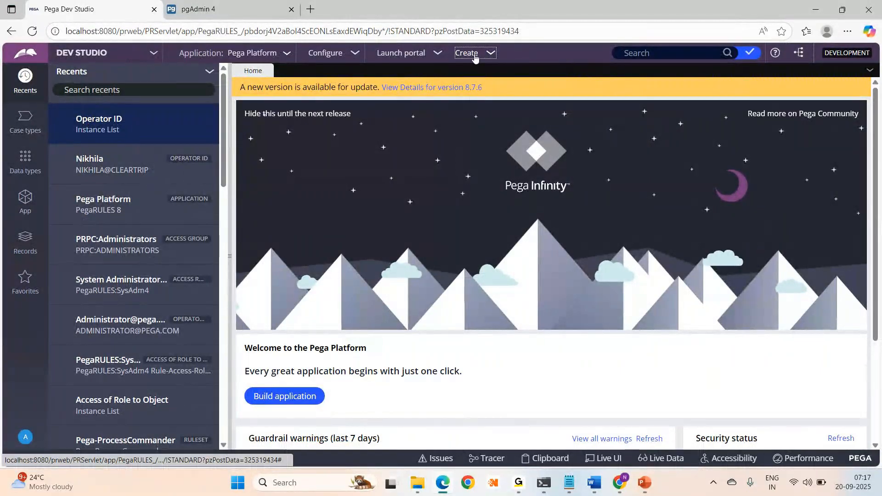
key("ctrl+plus")
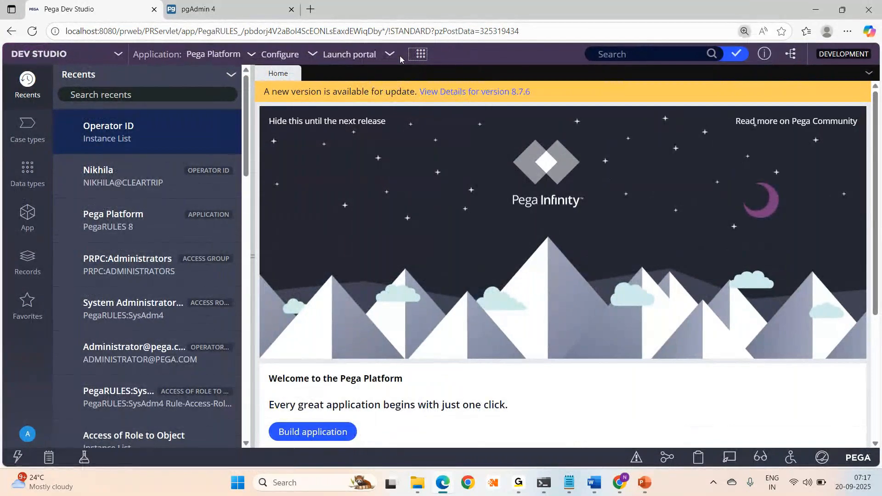
key("ctrl+minus")
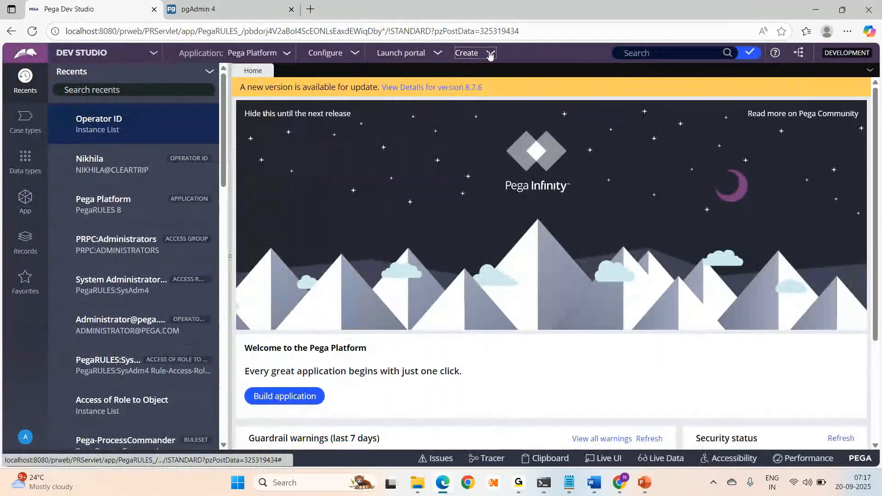
- Start a new Operator ID at 125% zoom with the recents panel hidden
left_click(490, 54)
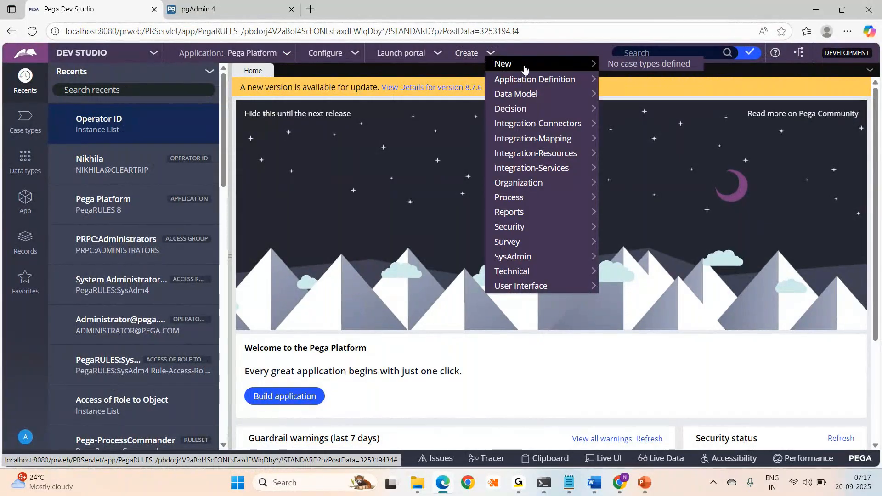
mouse_move(514, 184)
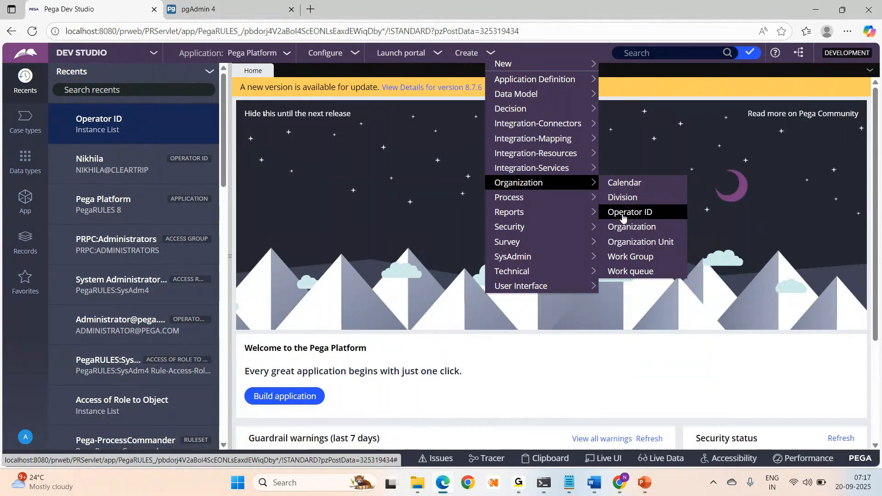
left_click(623, 214)
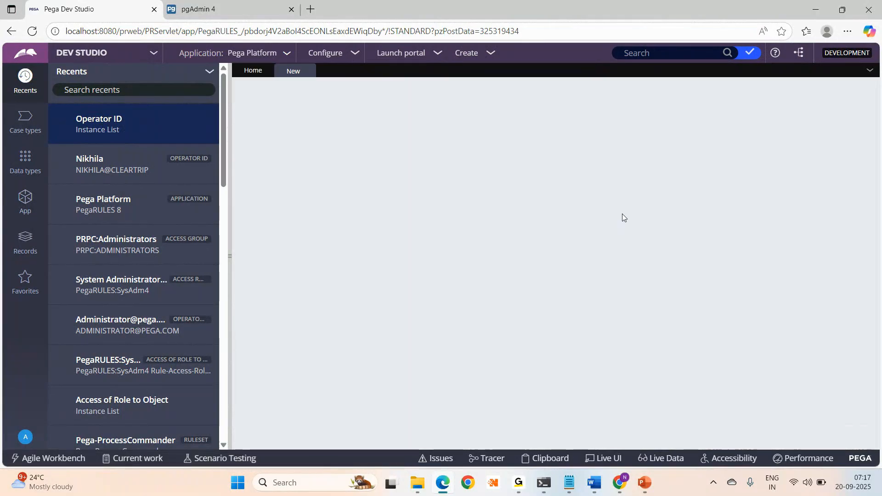
key("ctrl+plus")
key("ctrl+plus")
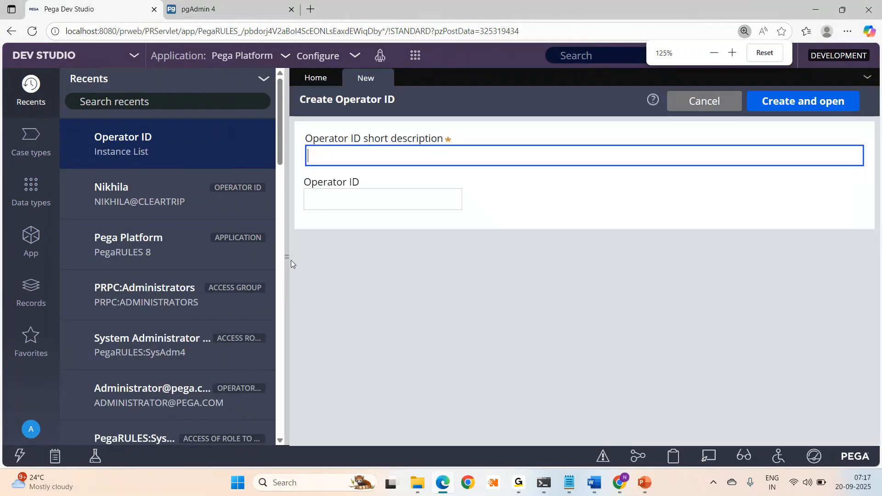
left_click(287, 258)
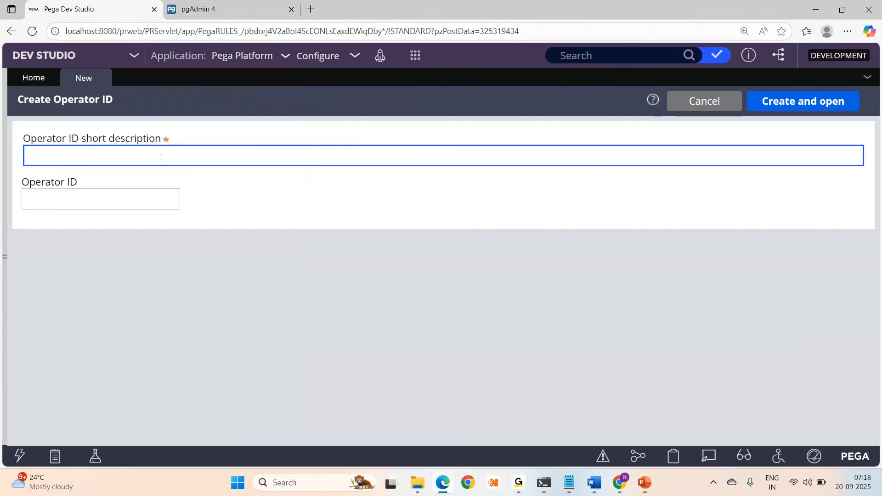
- Enter short description 'Vinod' and Operator ID 'Vindo' on the Create Operator ID form
left_click_drag(24, 138, 52, 188)
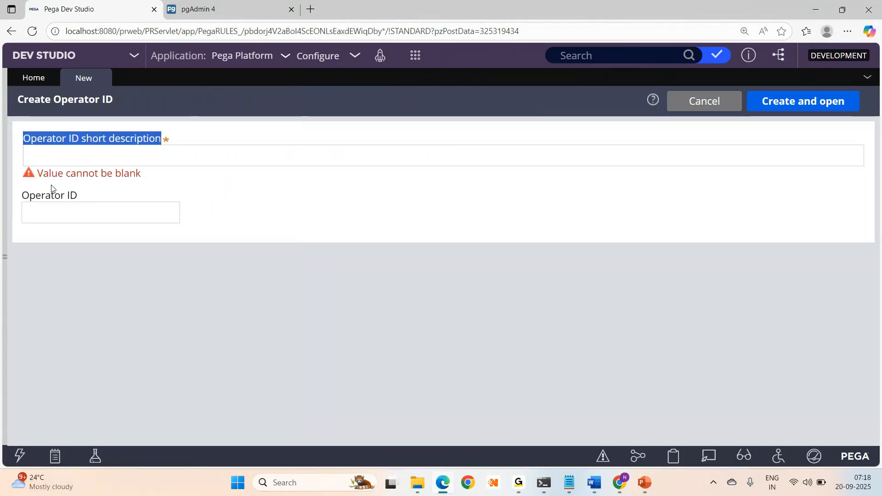
left_click(28, 198)
left_click(24, 198)
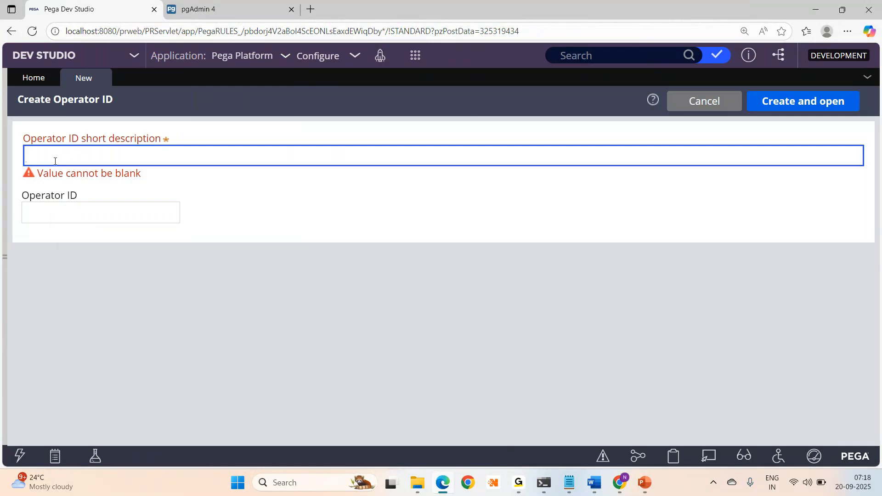
left_click(42, 152)
mouse_move(516, 489)
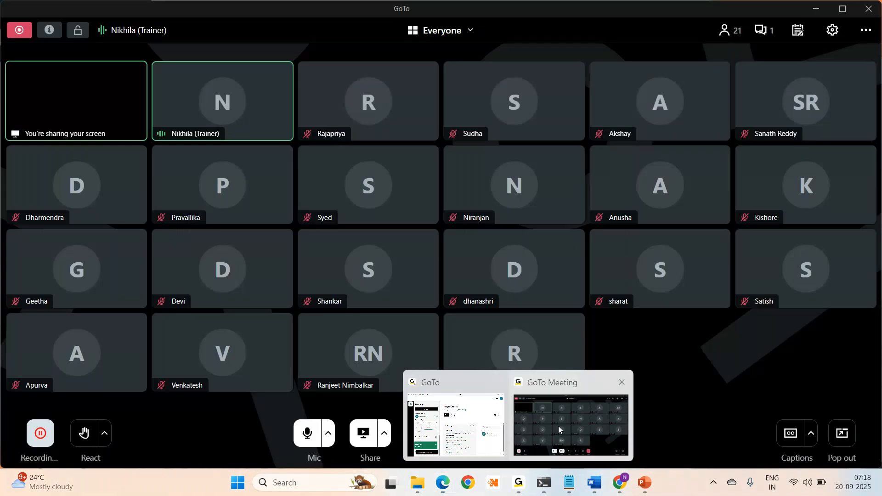
left_click(559, 426)
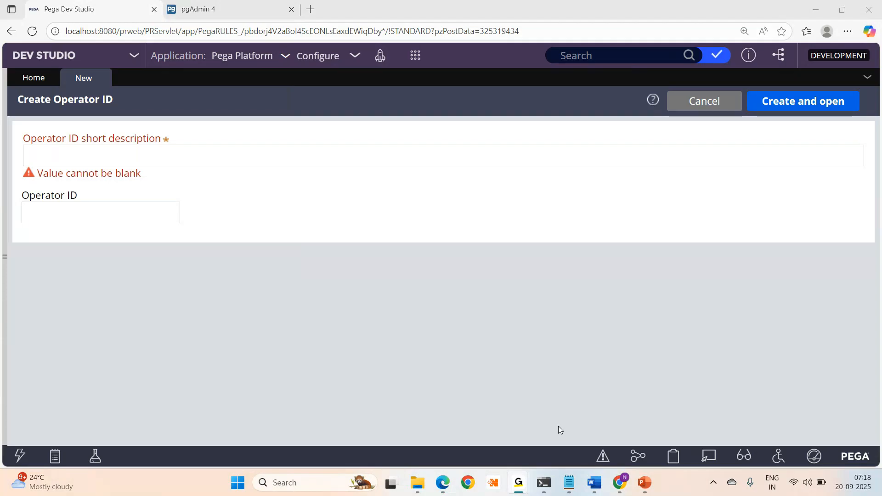
key("alt+Tab")
type("Vinod")
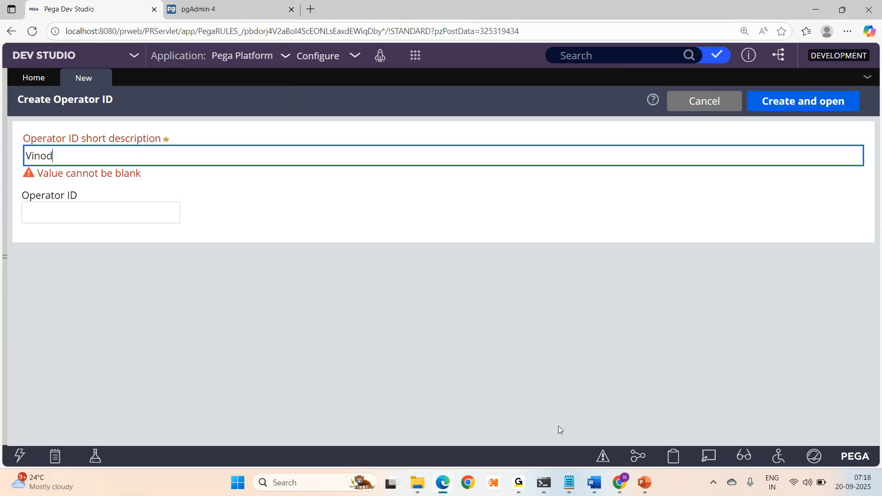
key("Tab")
type("Vindo")
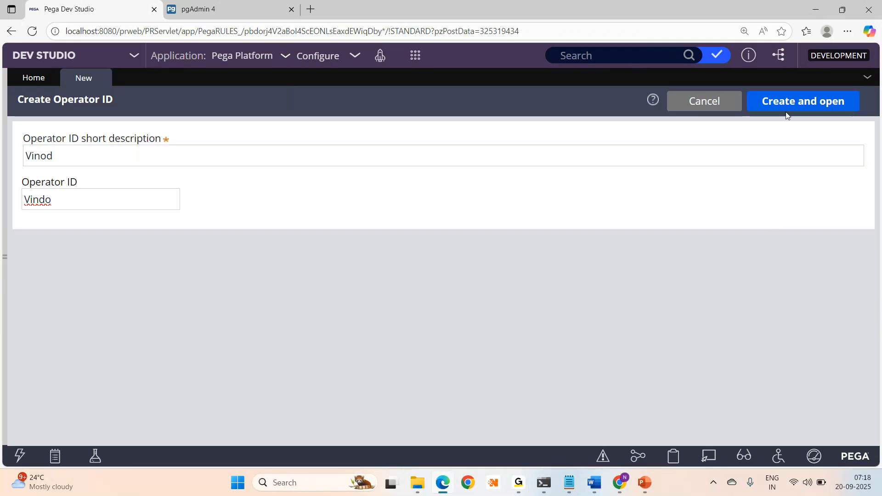
- Create and open the new operator record, checking the prefilled full name and the Title field
left_click(798, 108)
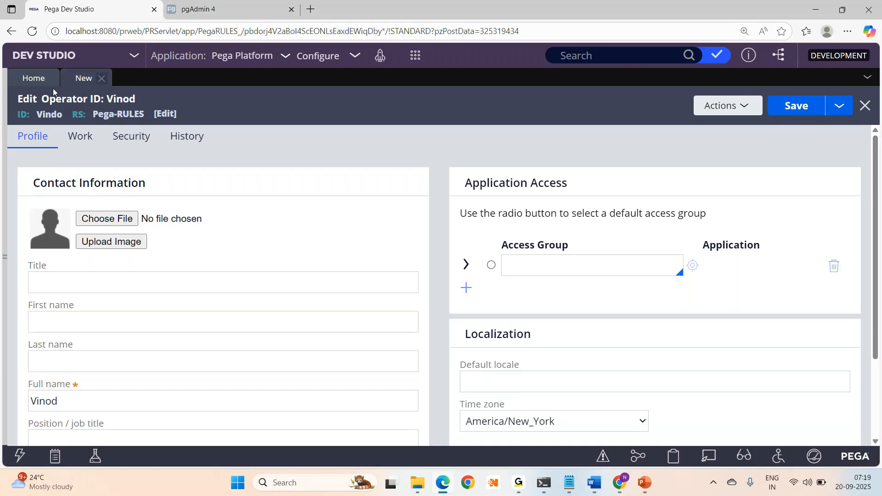
left_click(240, 392)
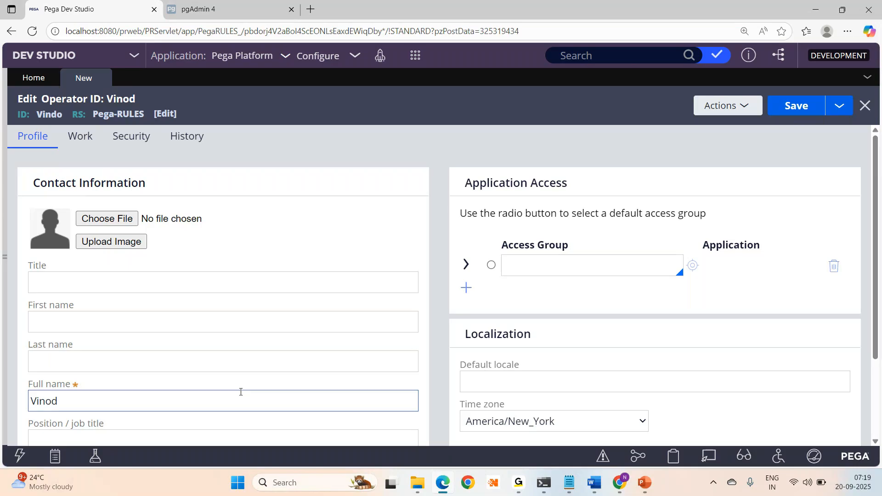
left_click(151, 276)
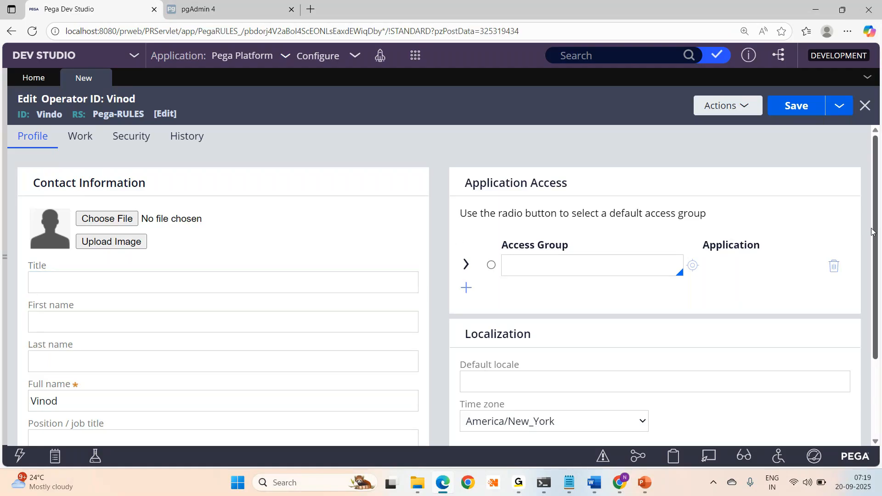
scroll(873, 231, "down", 3)
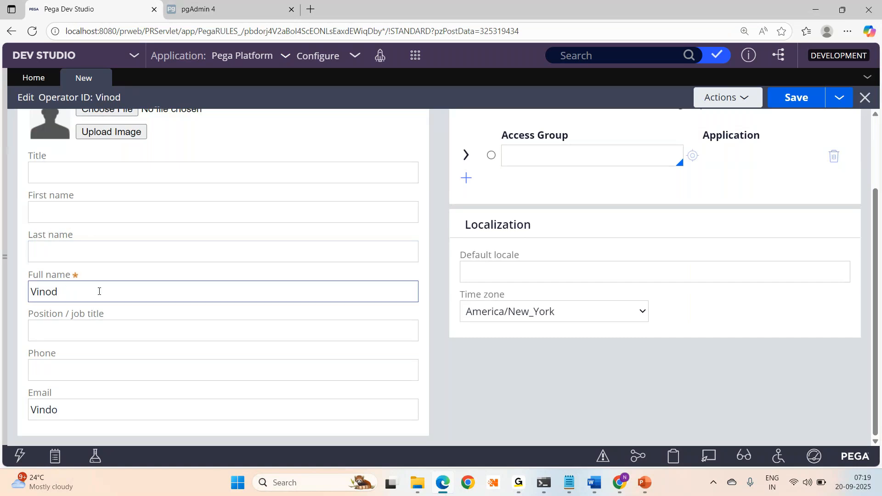
left_click_drag(99, 291, 8, 296)
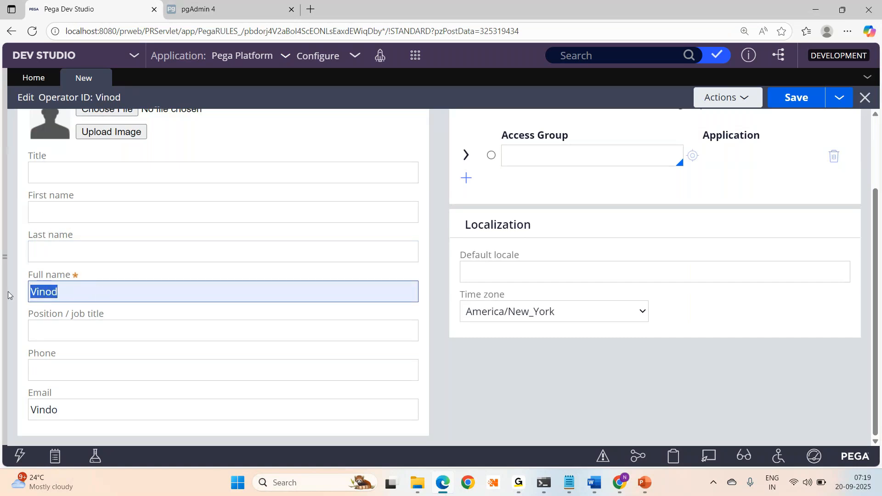
left_click(68, 335)
left_click(59, 366)
left_click(65, 409)
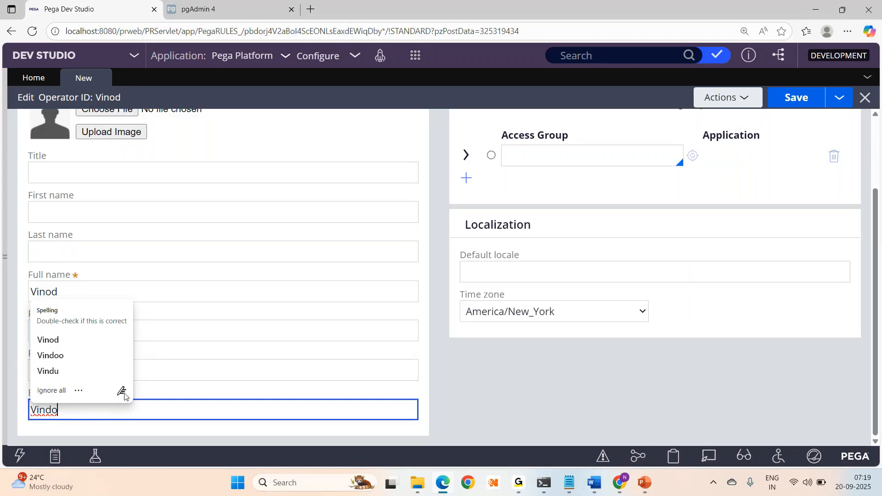
left_click(38, 391)
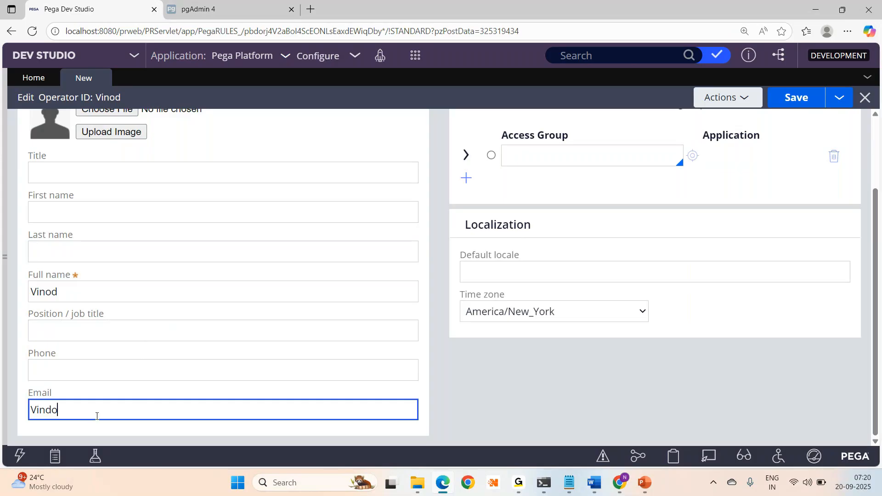
type("@gmail.com")
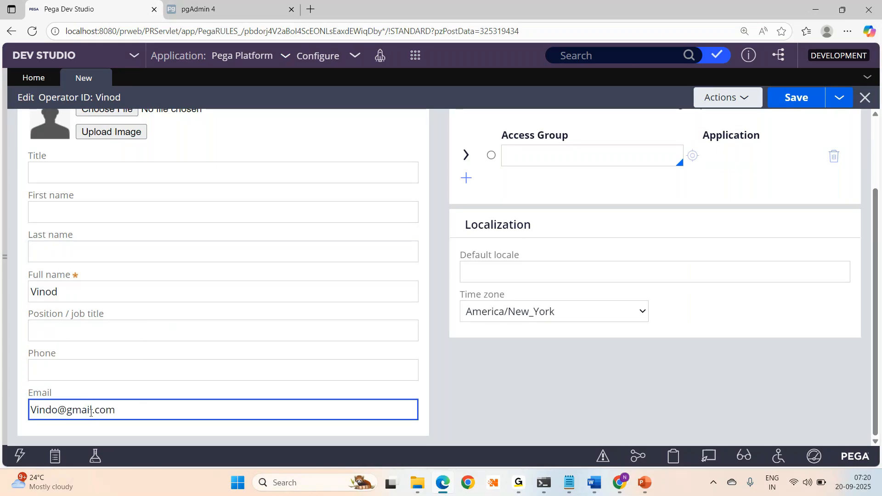
double_click(89, 411)
type("outlook")
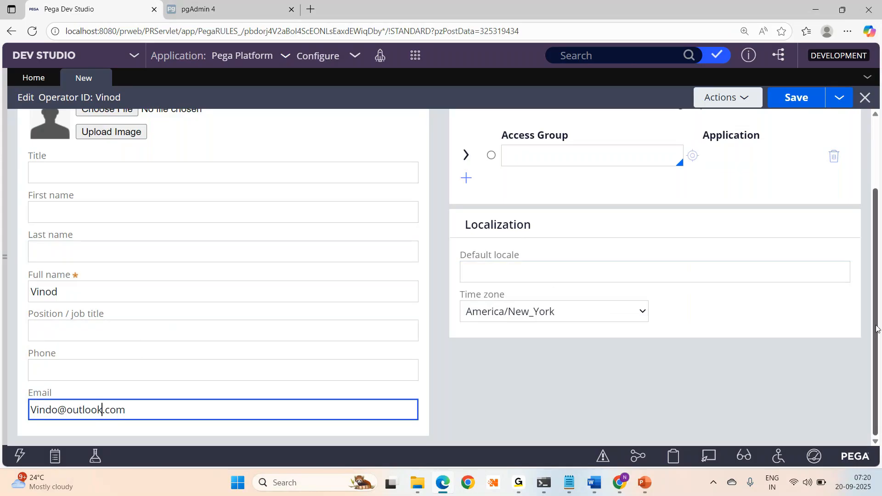
scroll(877, 322, "up", 3)
left_click(70, 144)
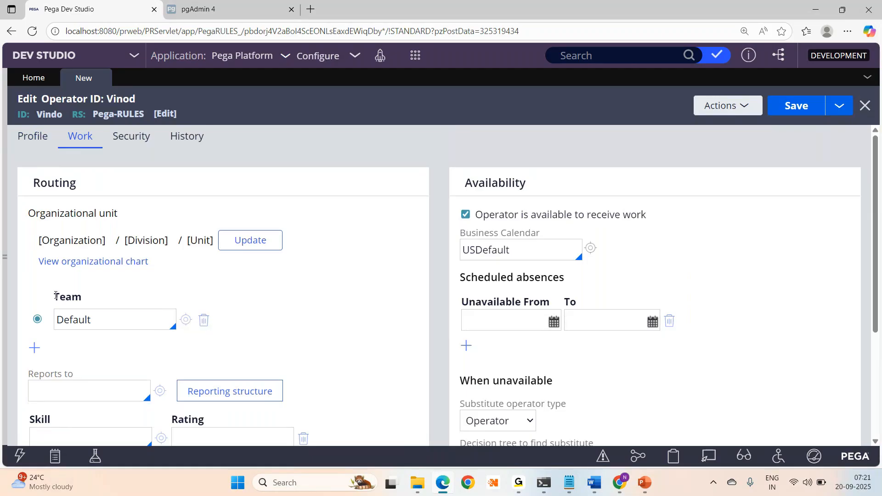
- Review the Work settings: team Default and business calendar USDefault
left_click_drag(56, 296, 115, 299)
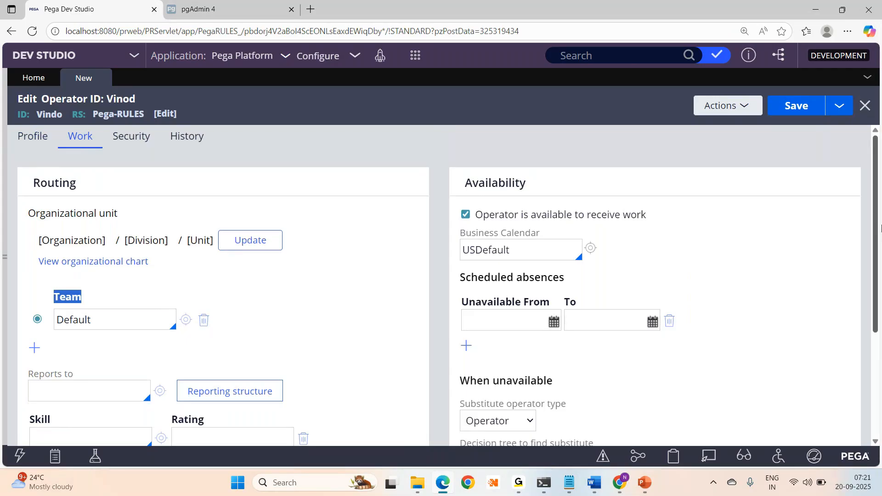
mouse_move(878, 206)
left_mouse_down()
mouse_move(881, 308)
mouse_move(881, 224)
left_mouse_up()
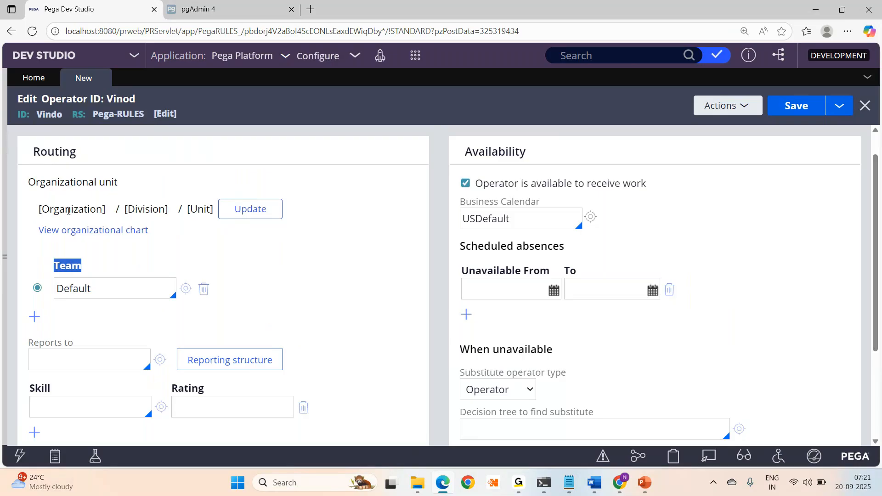
- Set the organizational unit to organization HDFC, division Finance, unit Unit, and submit
left_click(242, 214)
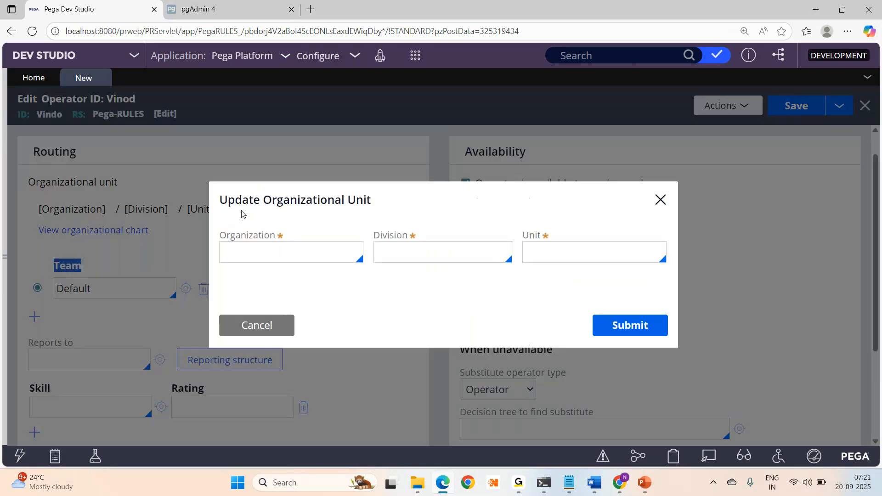
left_click(264, 260)
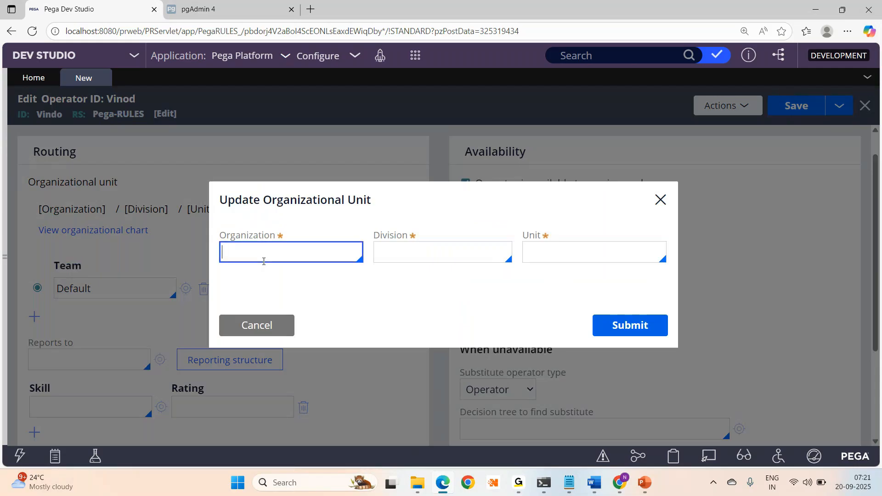
key("Down")
key("Down")
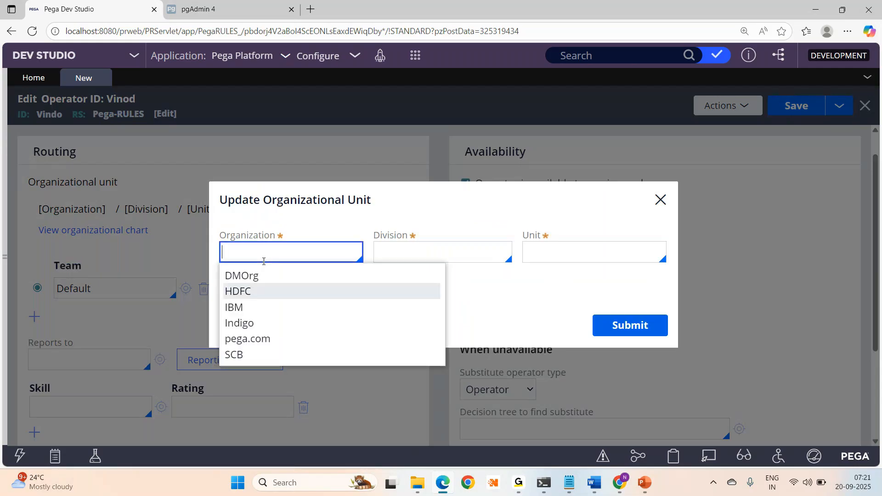
key("Return")
left_click(443, 250)
key("Down")
key("Down")
key("Return")
left_click(581, 259)
key("Down")
key("Return")
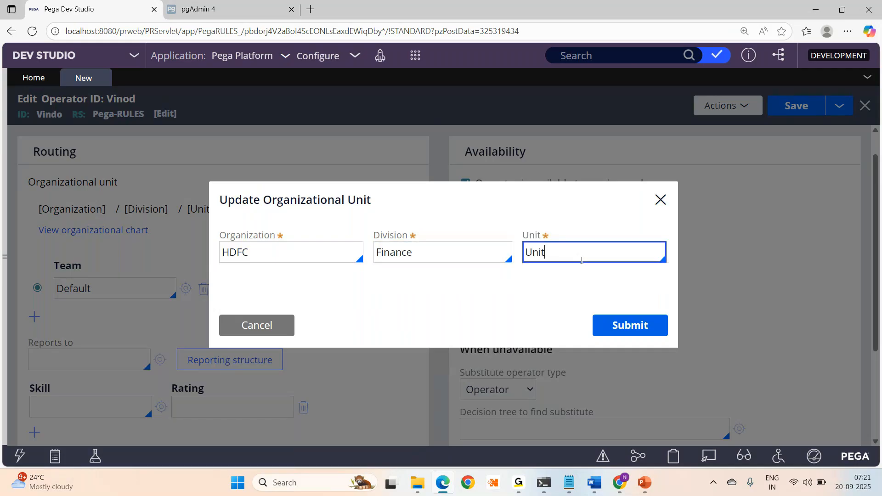
left_click(622, 327)
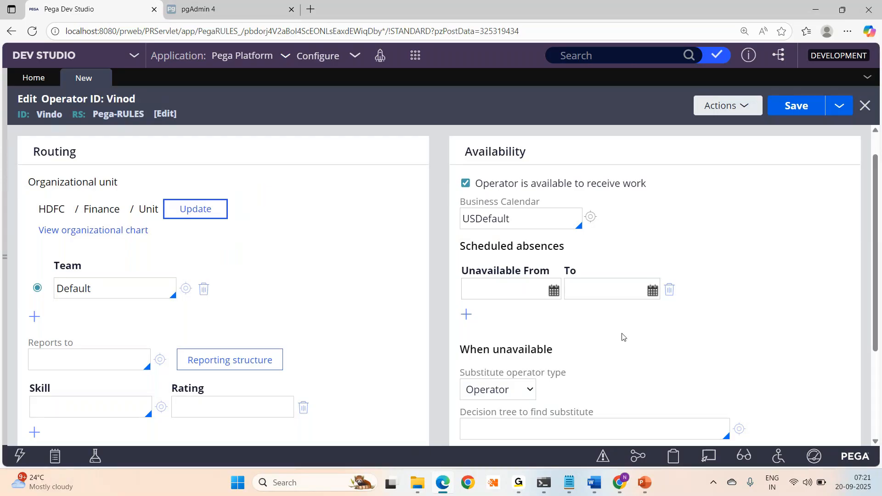
left_click(141, 289)
- Set the team to ClaimsTeam and Reports to the HDFC manager operator
double_click(140, 289)
key("Down")
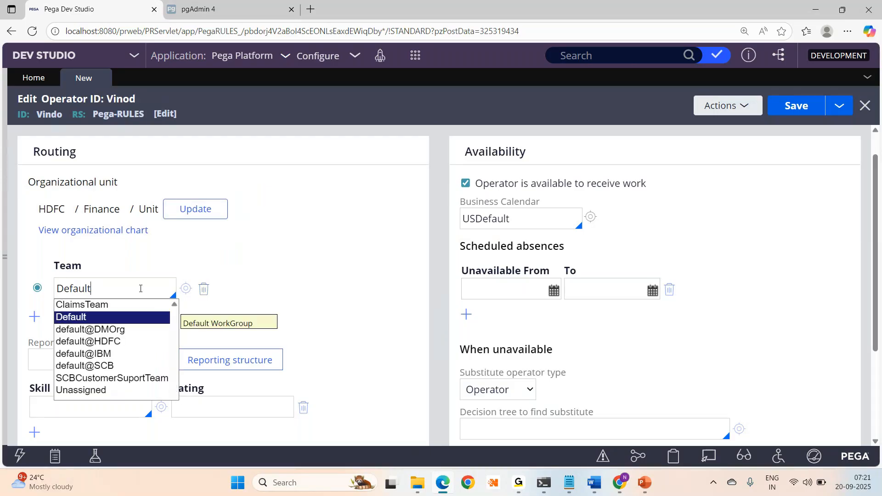
key("Up")
key("Return")
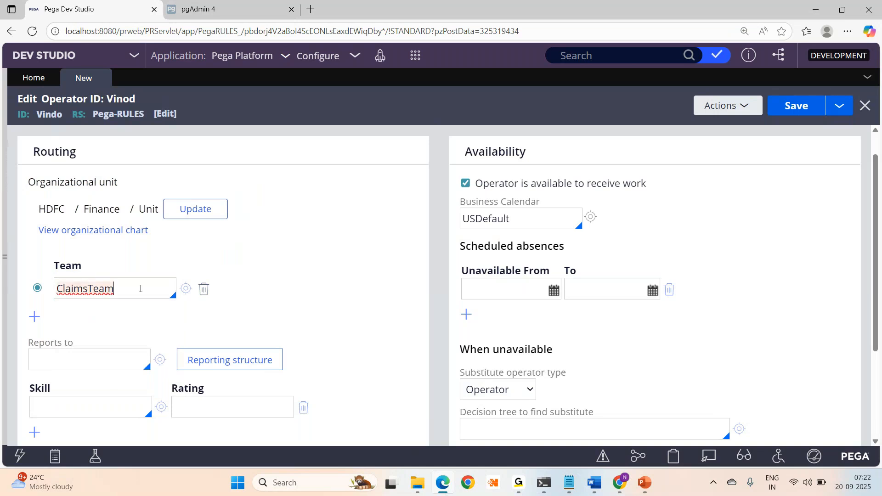
left_click(63, 369)
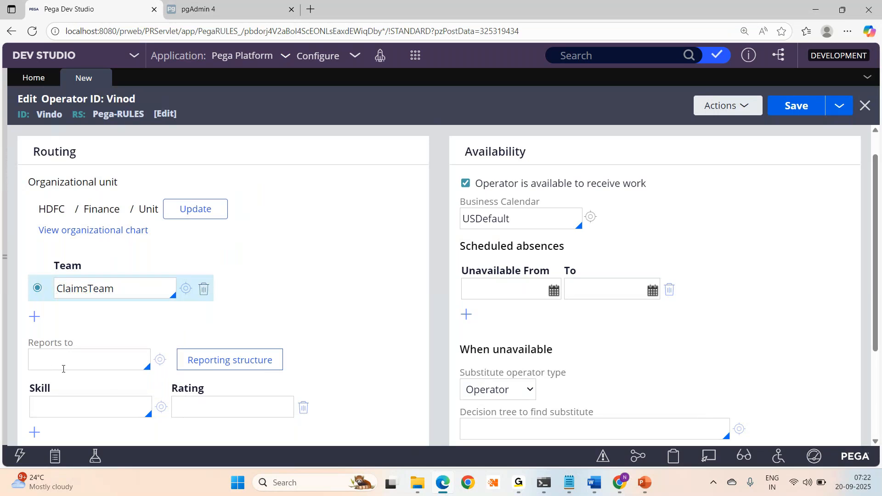
key("Down")
key("Down")
key("Down")
key("Down")
key("Down")
key("Down")
key("Down")
key("Down")
key("Down")
key("Down")
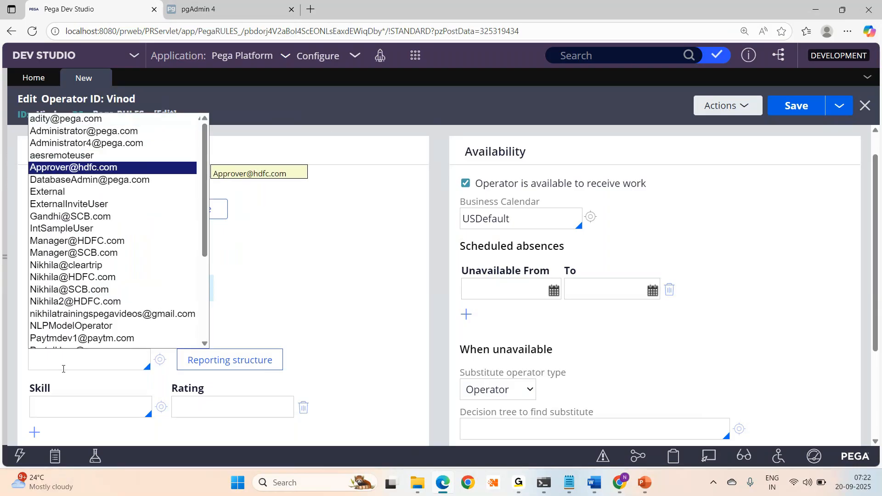
key("Down")
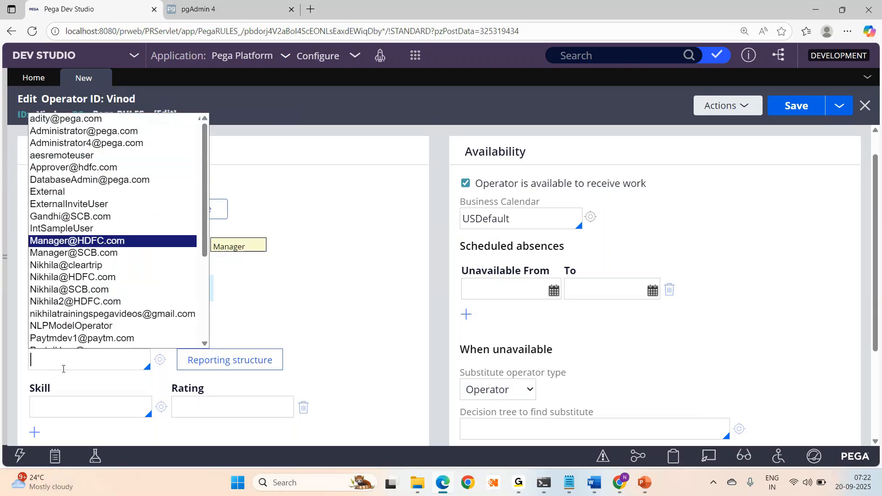
key("Return")
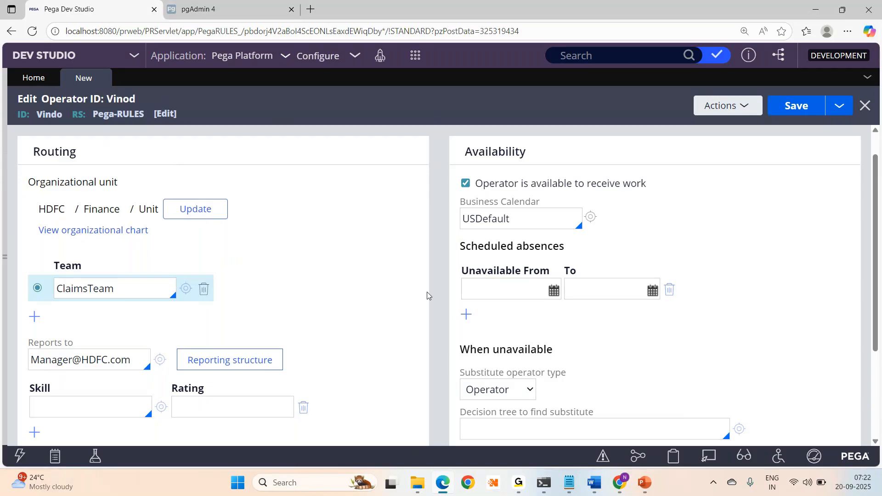
left_click_drag(878, 265, 878, 333)
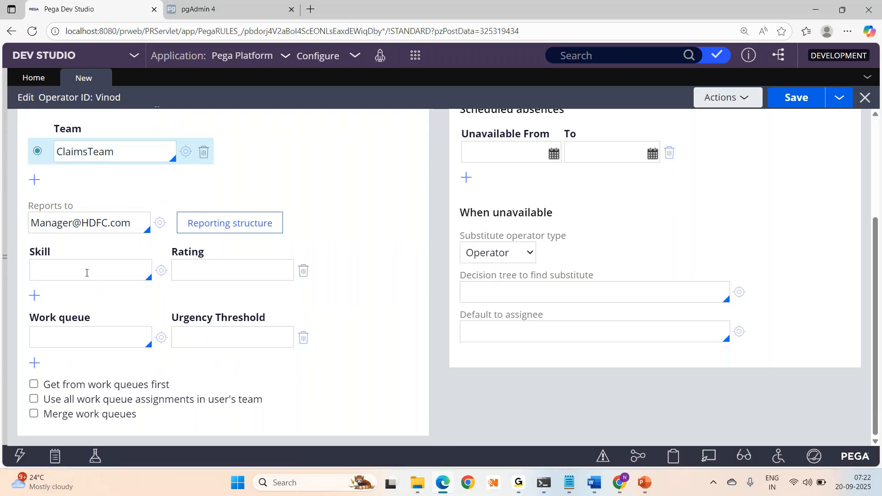
- Add the skill French with rating 8
type("r")
key("BackSpace")
type("R")
key("BackSpace")
type("Frend")
key("BackSpace")
type("ch")
left_click(214, 273)
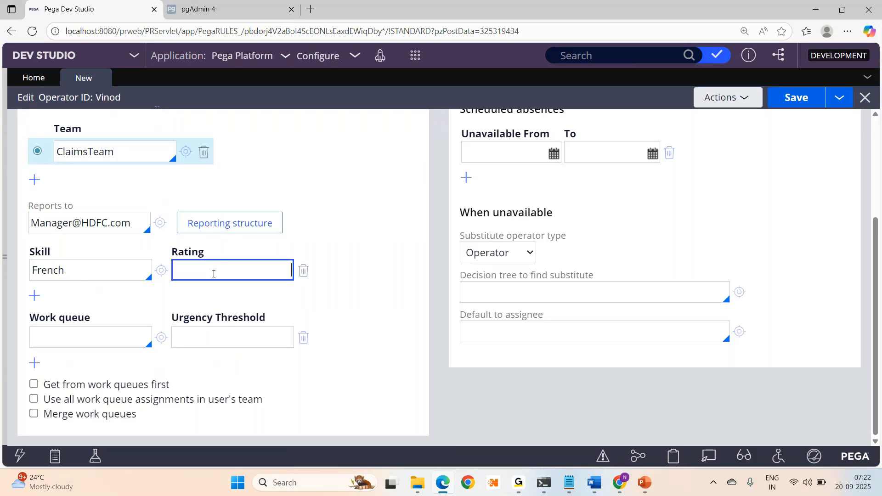
type("8")
- Add a second skill row, English with rating 7
left_click(35, 295)
type("English")
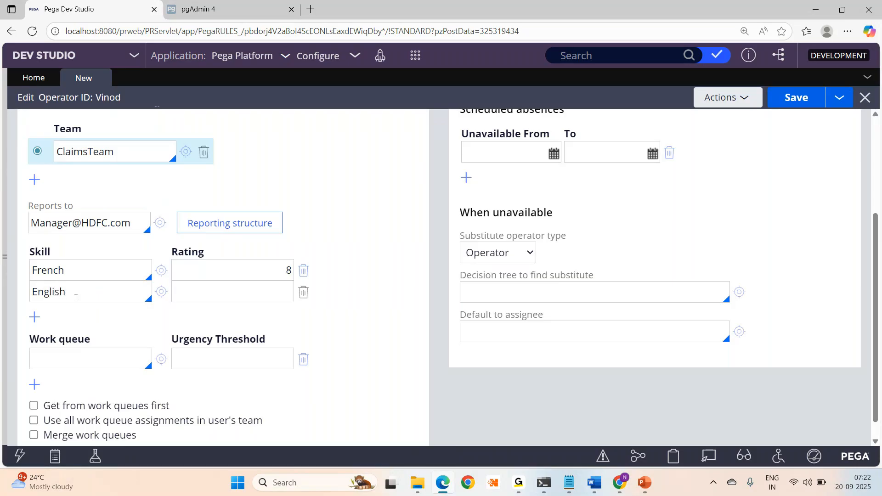
left_click(229, 294)
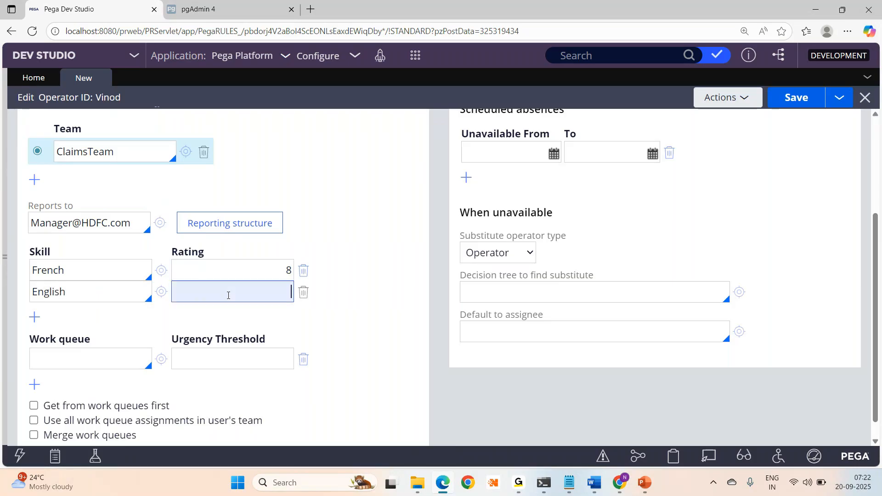
type("7")
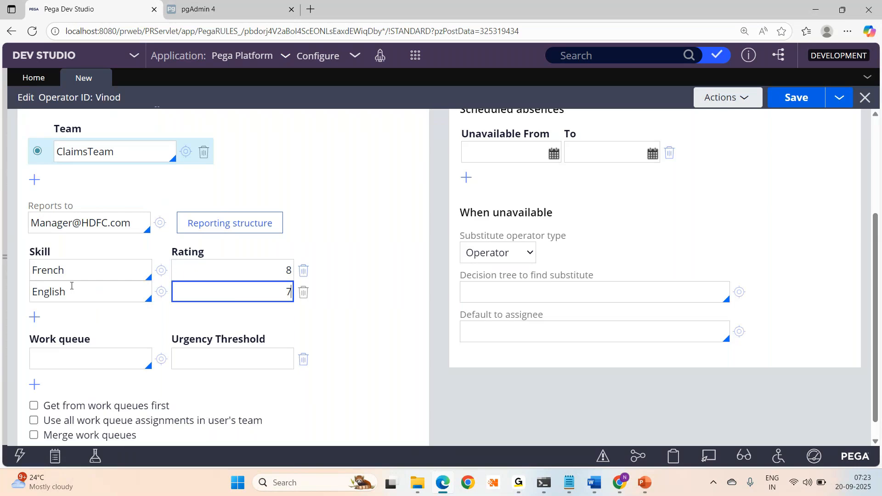
double_click(54, 271)
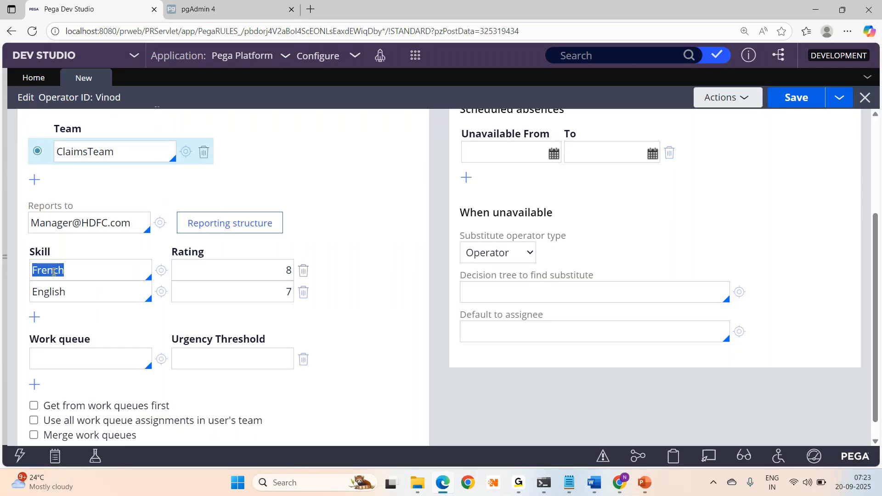
double_click(43, 296)
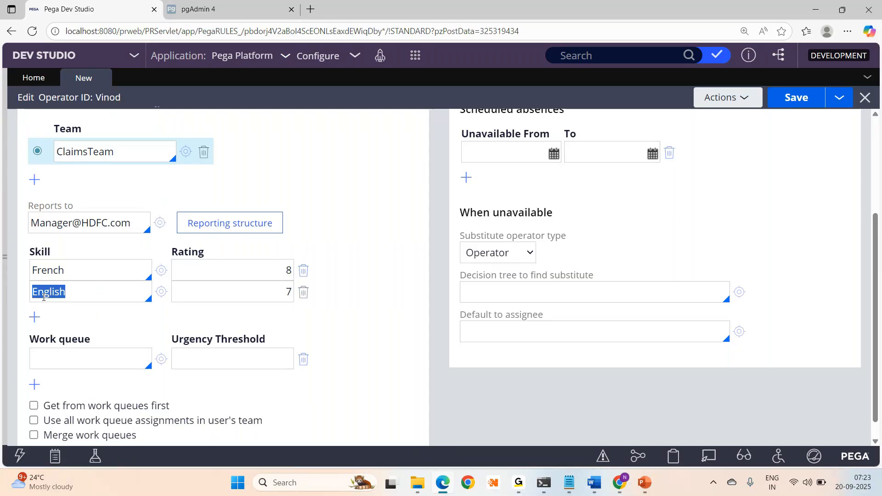
left_click(79, 367)
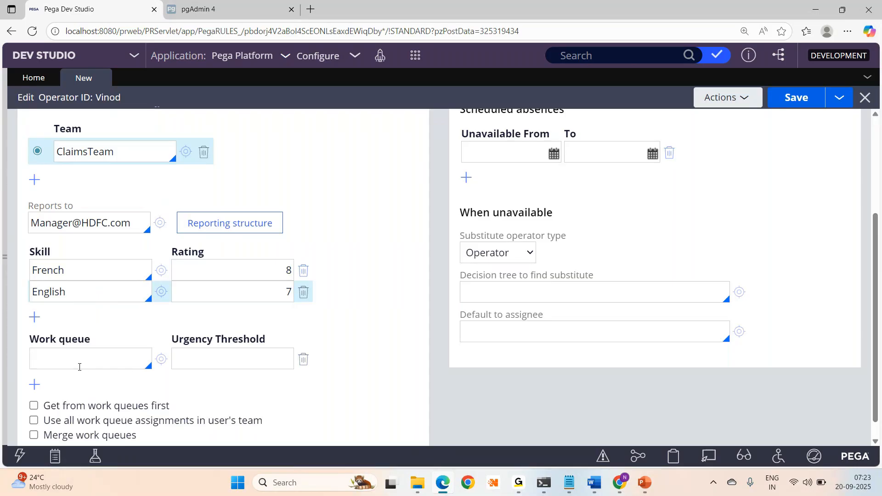
left_click_drag(29, 340, 110, 344)
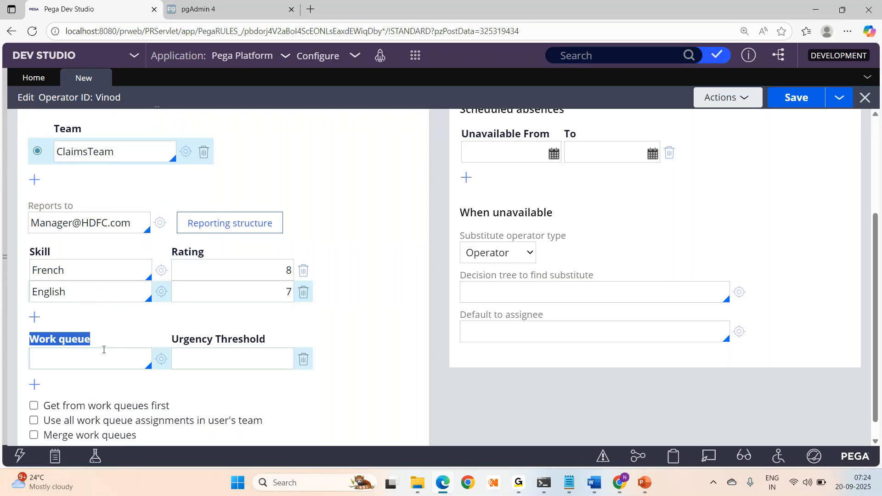
left_click_drag(879, 357, 876, 251)
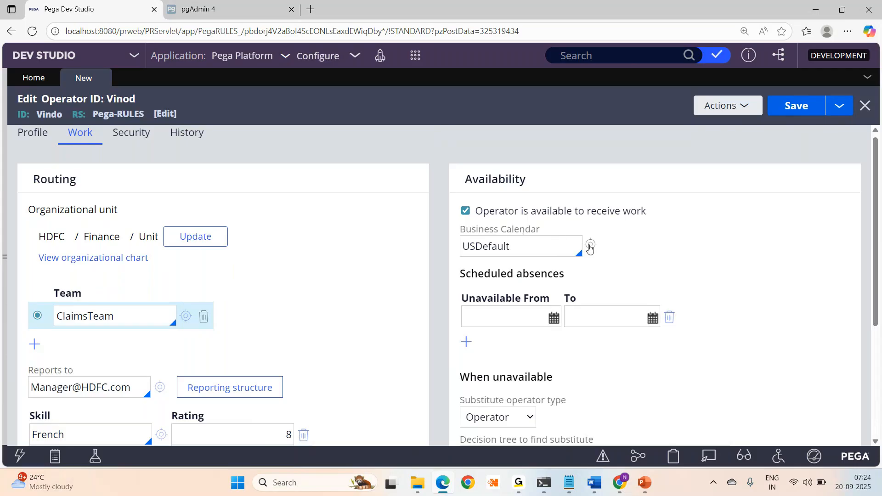
- Open the USDefault business calendar and scroll to its nine 2014 closed days
left_click(592, 246)
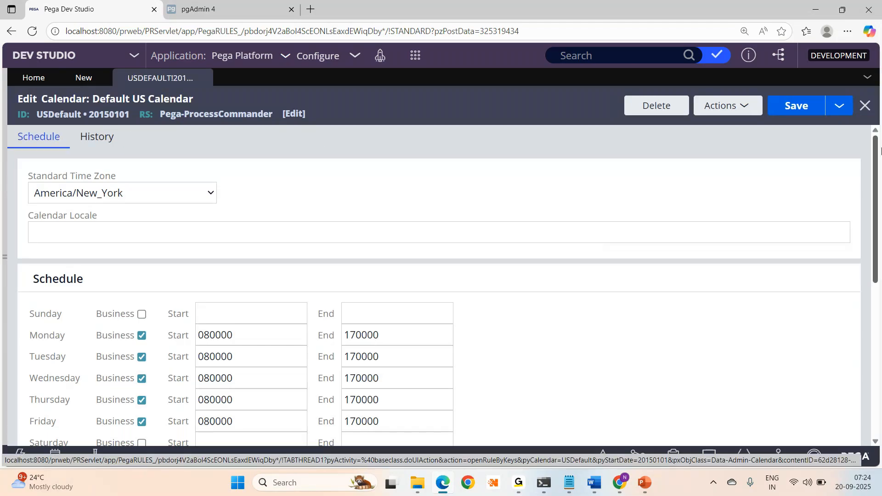
scroll(879, 165, "down", 2)
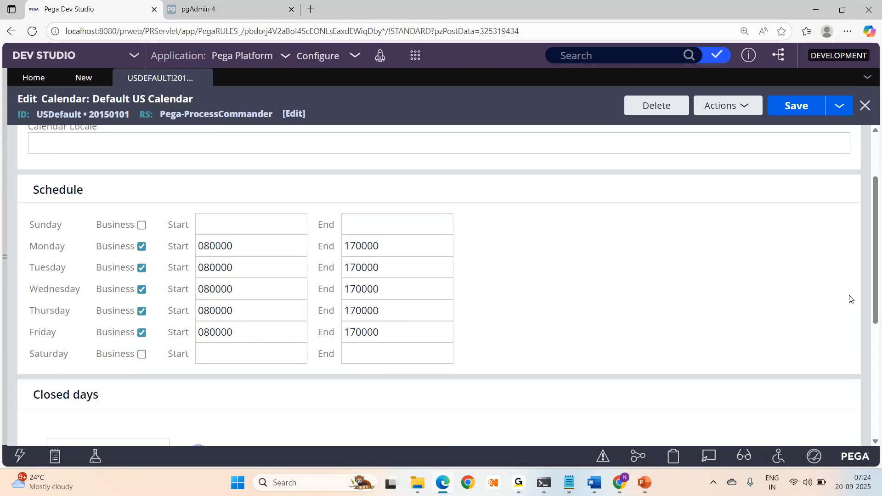
scroll(878, 303, "down", 5)
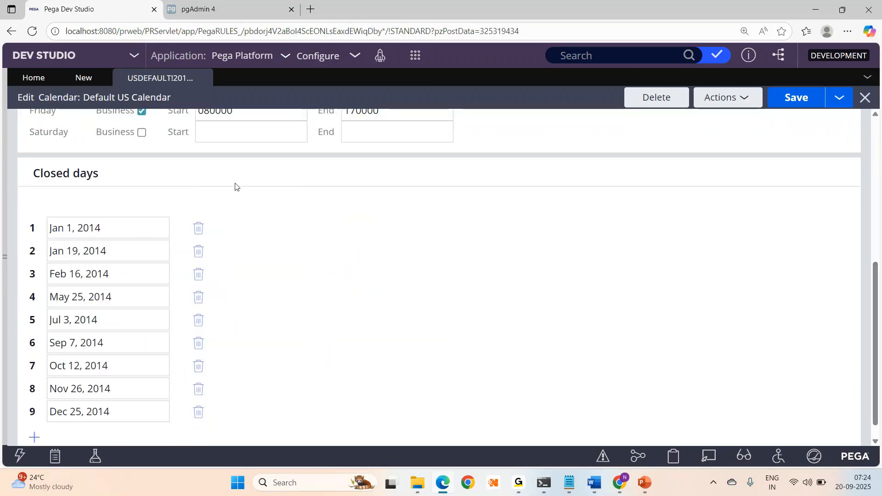
- Return to the operator record and scroll through its Work settings, still tied to the USDefault calendar
left_click(85, 76)
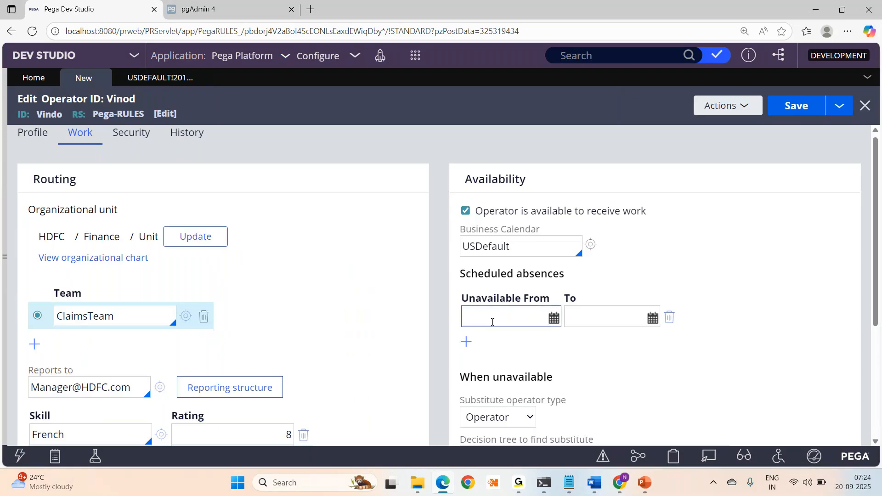
left_click_drag(881, 276, 880, 320)
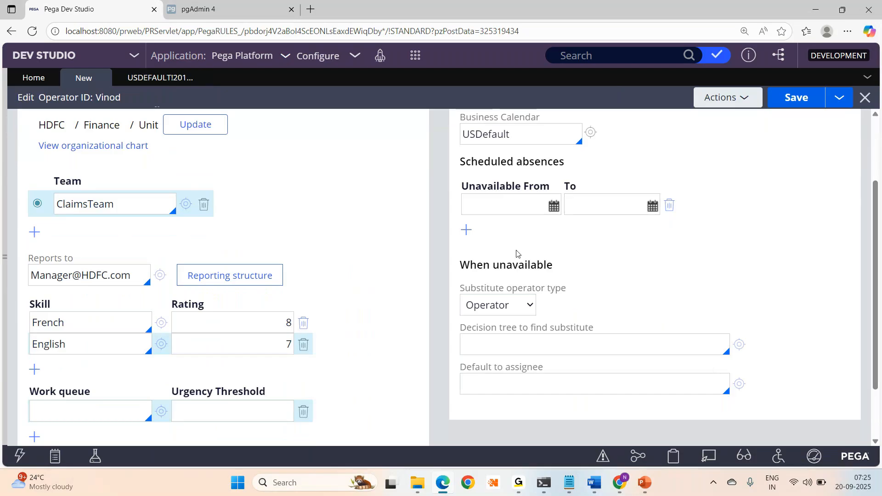
left_click_drag(875, 364, 873, 245)
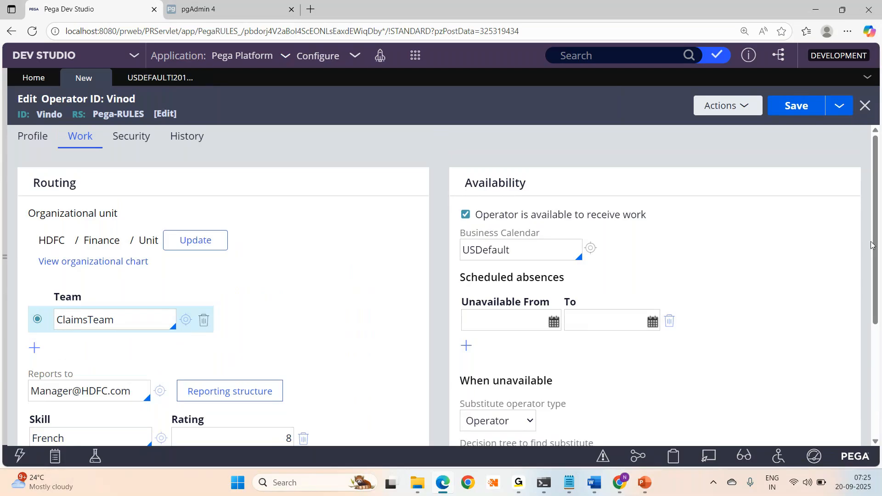
- Review the Disable Operator, forced password change and rule check-out security options, then view History
left_click(148, 141)
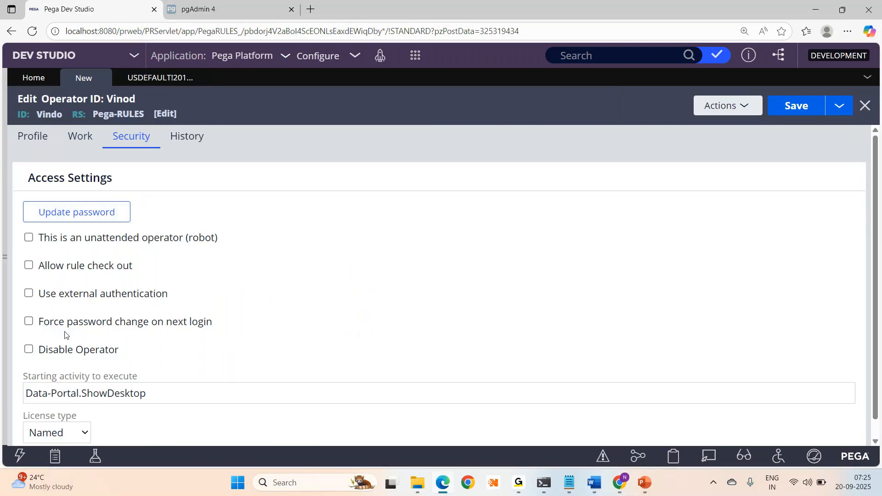
left_click_drag(38, 350, 132, 353)
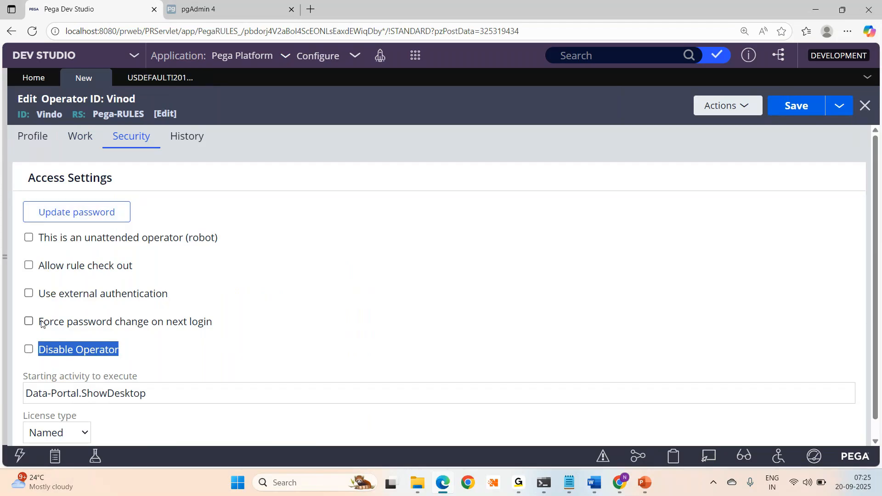
left_click(59, 324)
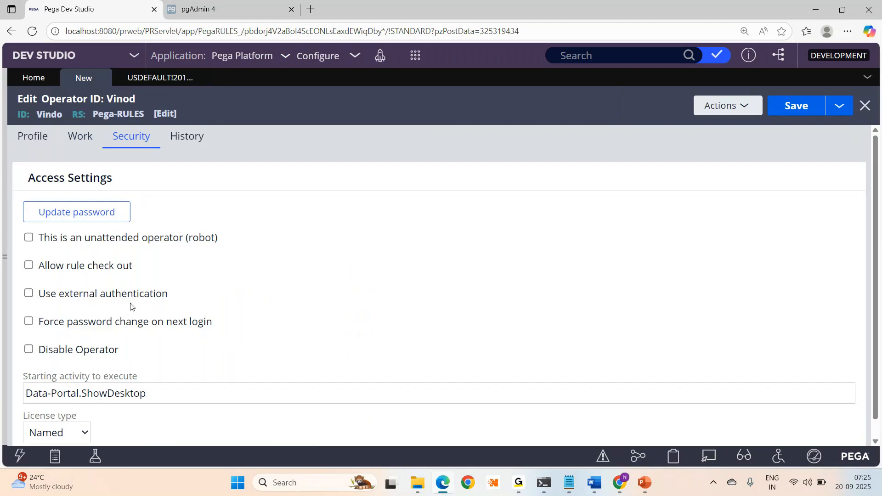
left_click_drag(215, 324, 49, 322)
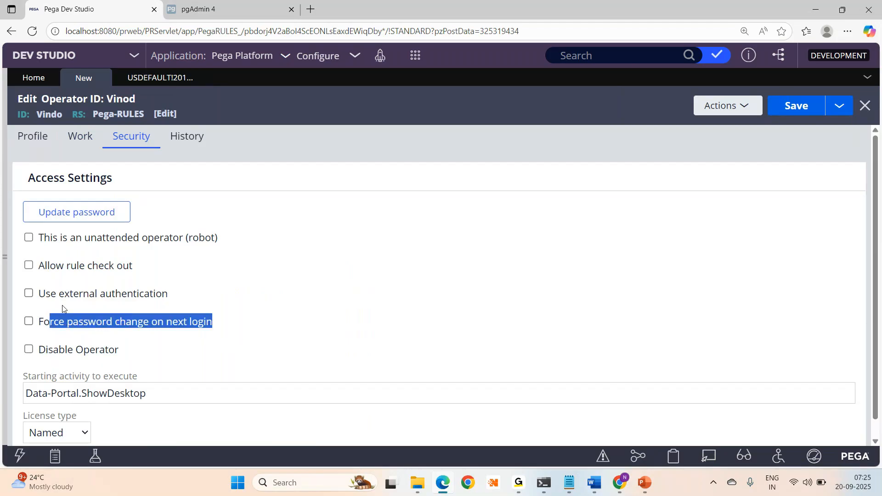
left_click_drag(134, 266, 68, 266)
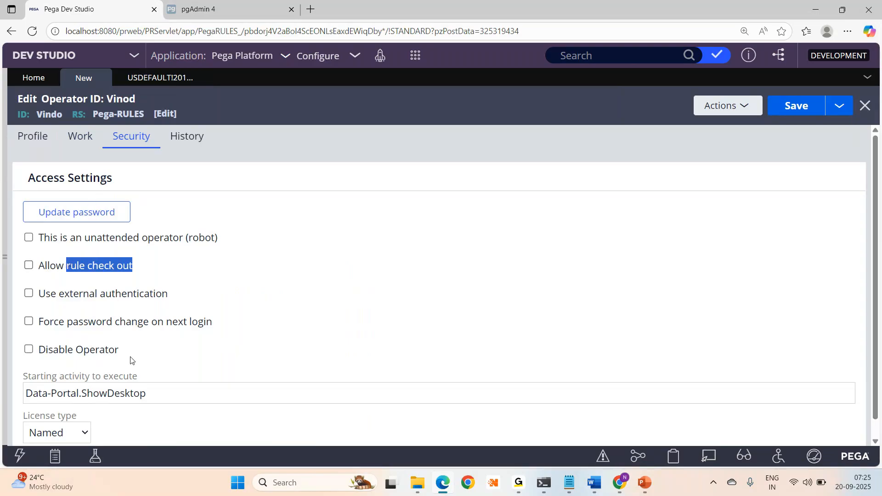
left_click(185, 134)
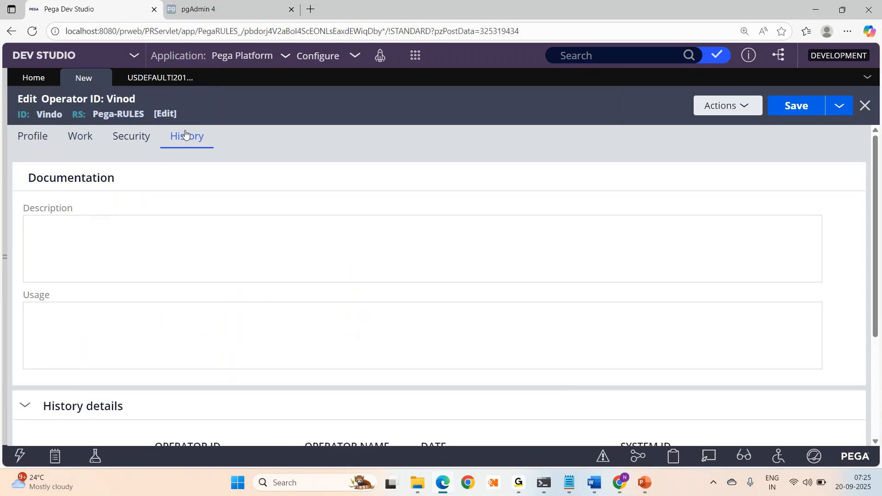
- Place the cursor in the empty Description and Usage fields, then go back to the operator's Profile page
left_click(78, 233)
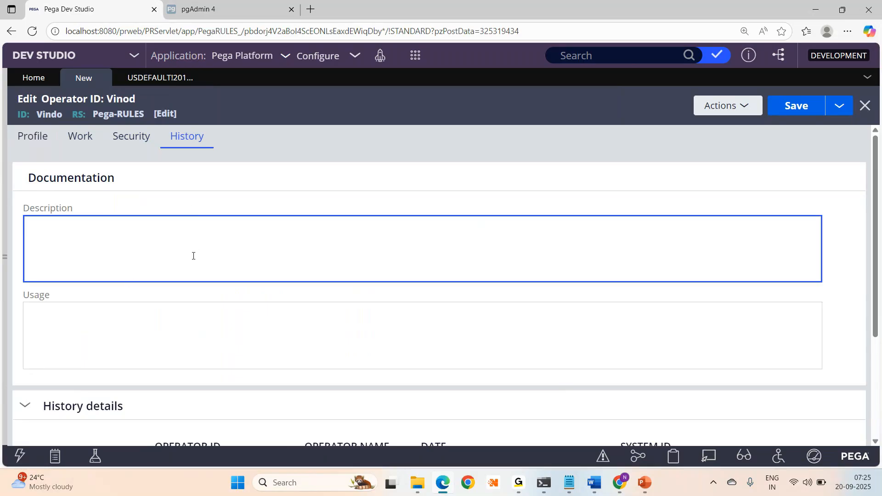
left_click(98, 345)
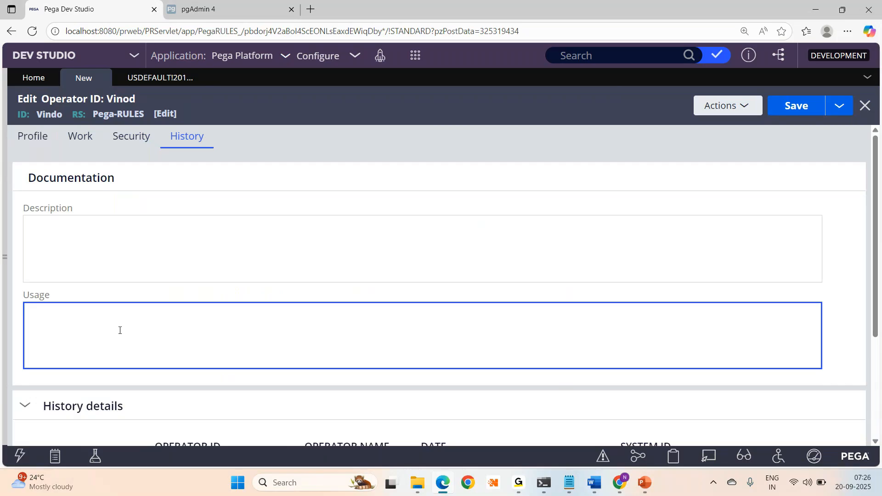
left_click(25, 139)
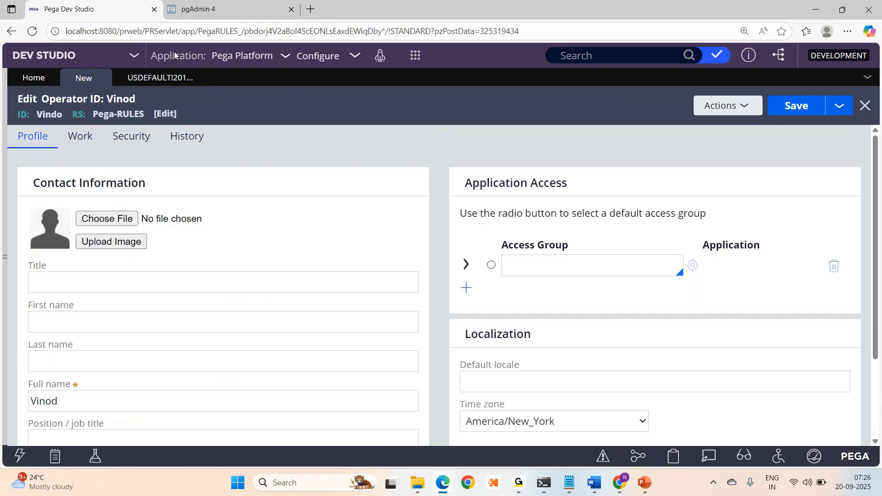
left_click(416, 55)
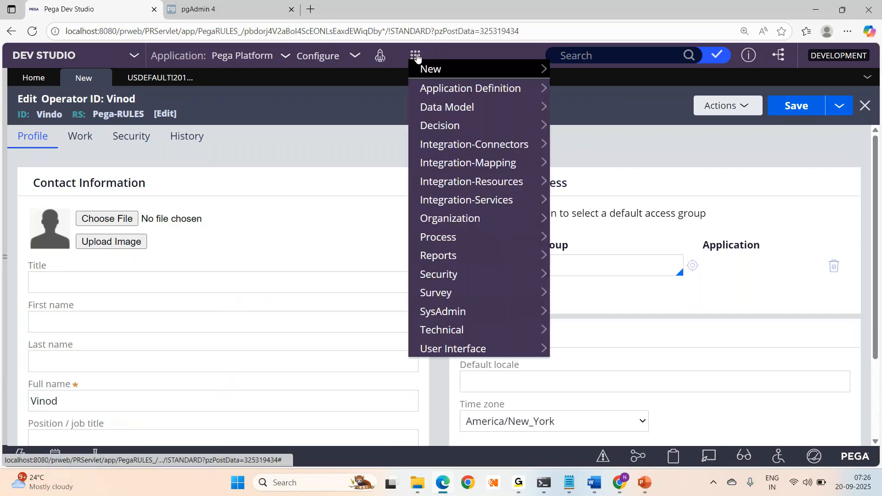
mouse_move(450, 219)
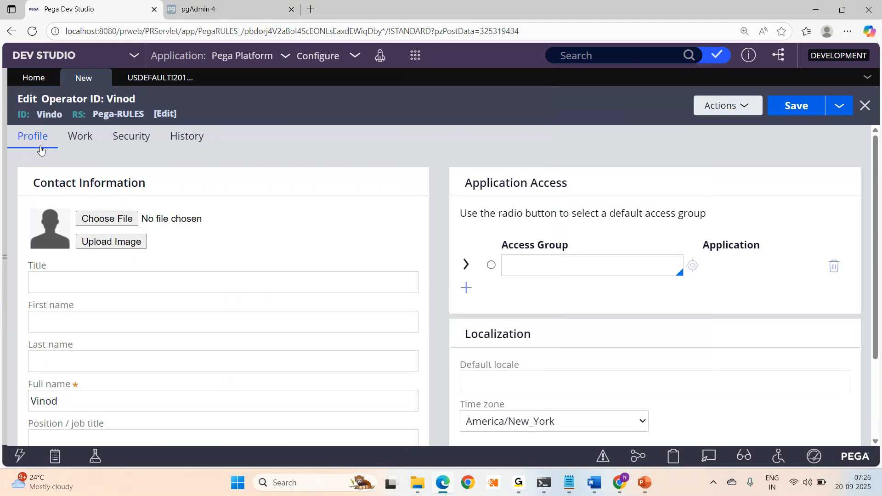
left_click_drag(877, 248, 879, 188)
left_click(79, 141)
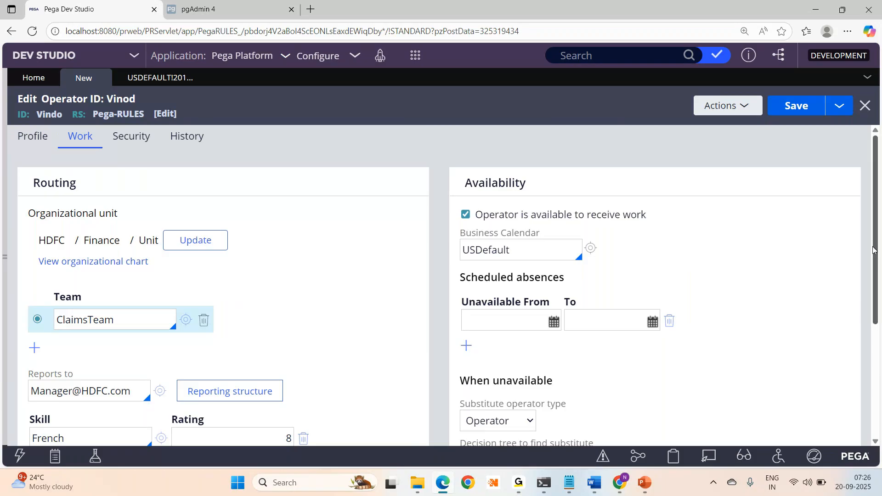
left_click_drag(879, 244, 881, 176)
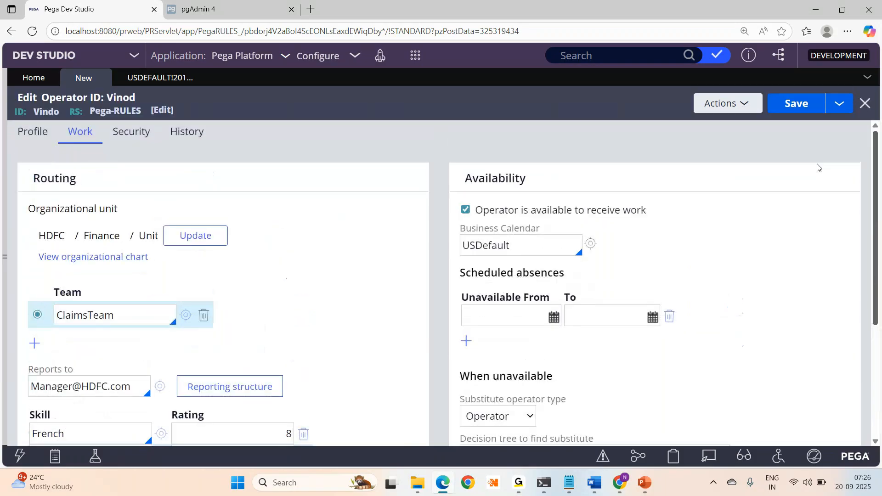
left_click(139, 141)
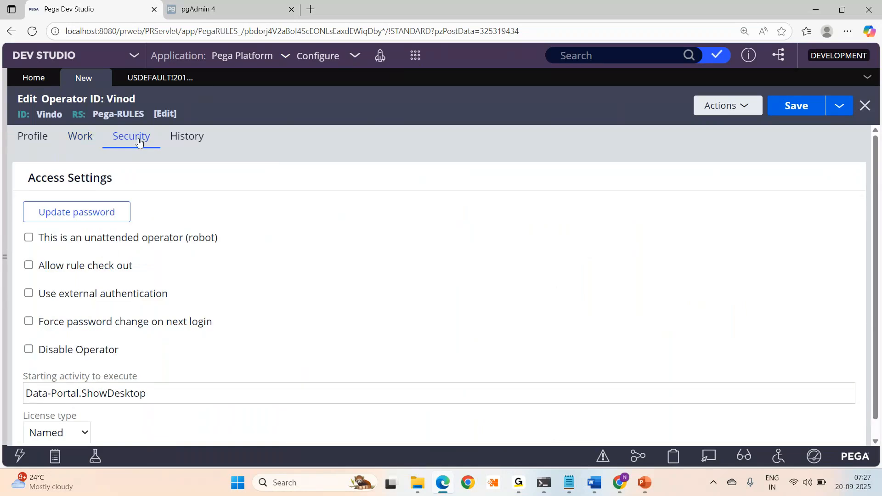
left_click(186, 145)
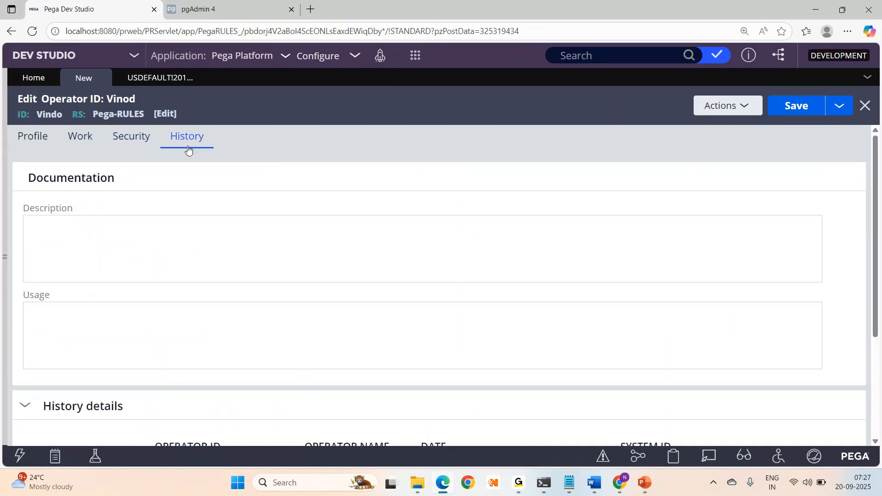
left_click(15, 145)
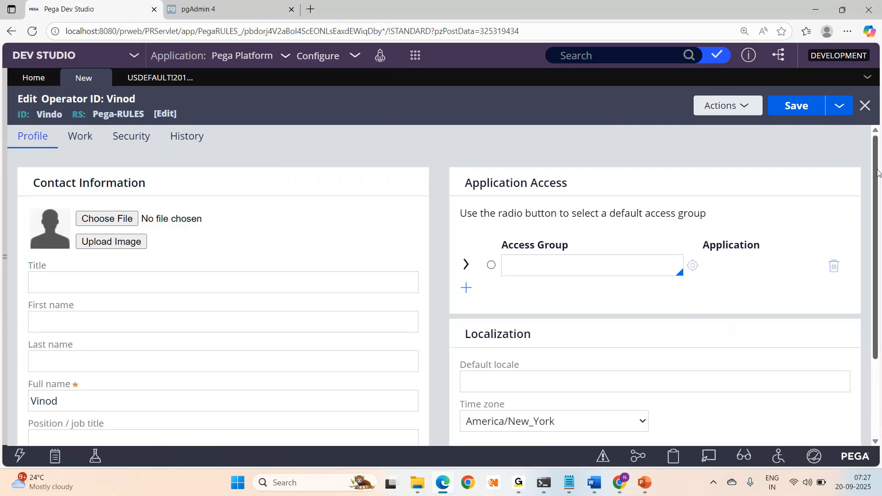
left_click_drag(878, 176, 878, 181)
scroll(877, 181, "down", 2)
- Assign Claims:Approvers as the operator's default access group
scroll(492, 242, "up", 1)
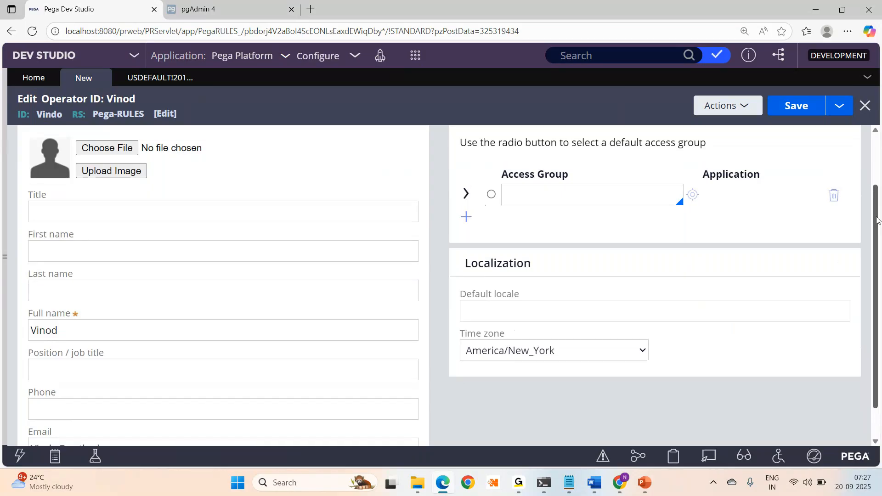
left_click(492, 241)
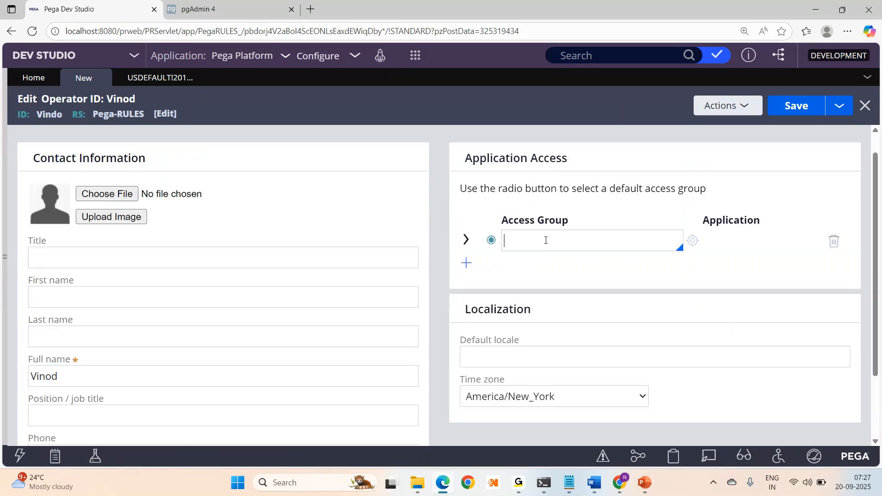
left_click(545, 240)
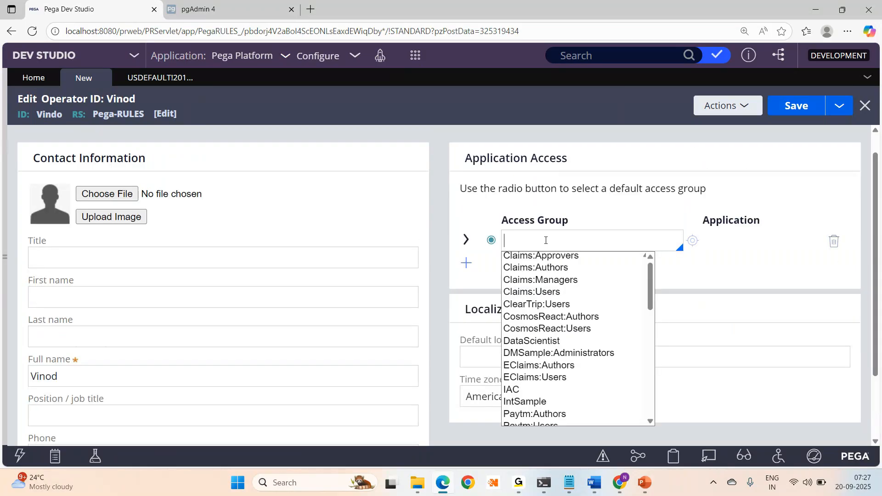
key("Down")
key("Down")
key("Down")
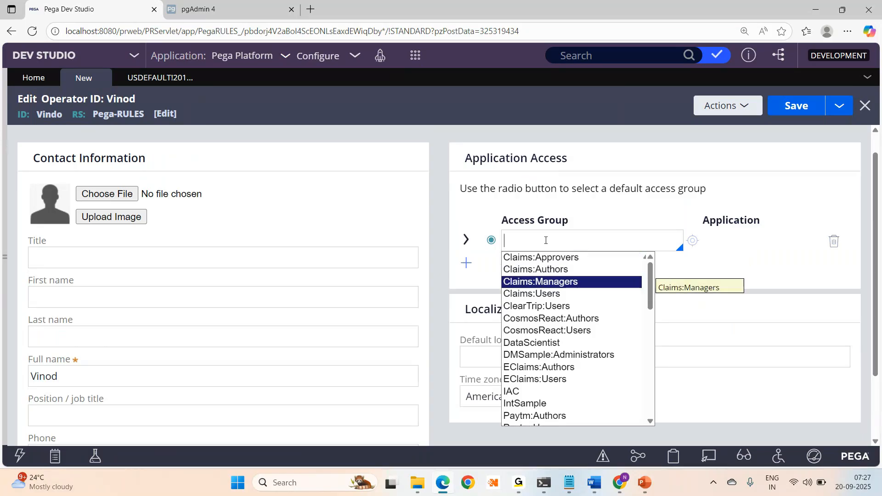
key("Up")
key("Up")
key("Return")
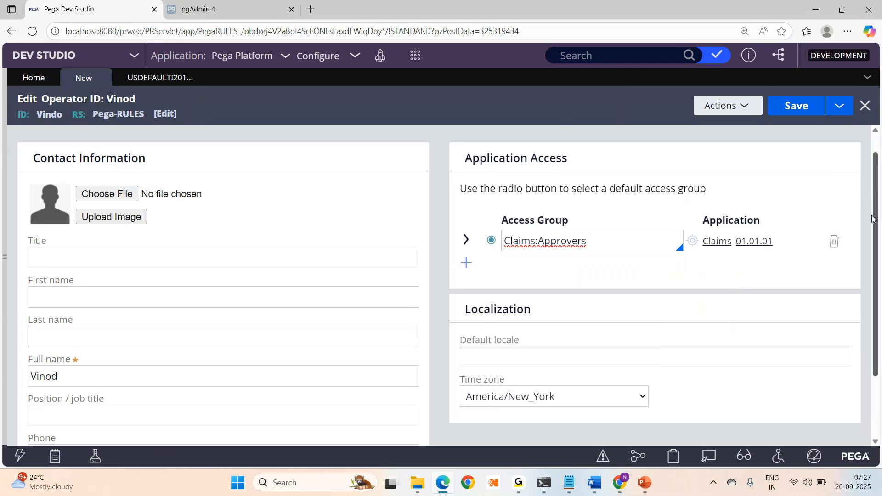
- Set and confirm a new operator password on the Security tab, then save the record
scroll(873, 219, "up", 1)
left_click(140, 136)
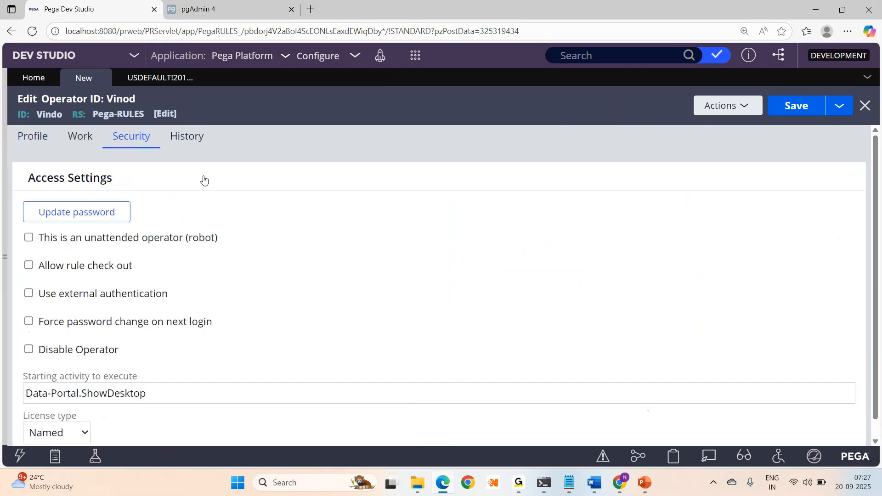
left_click(105, 225)
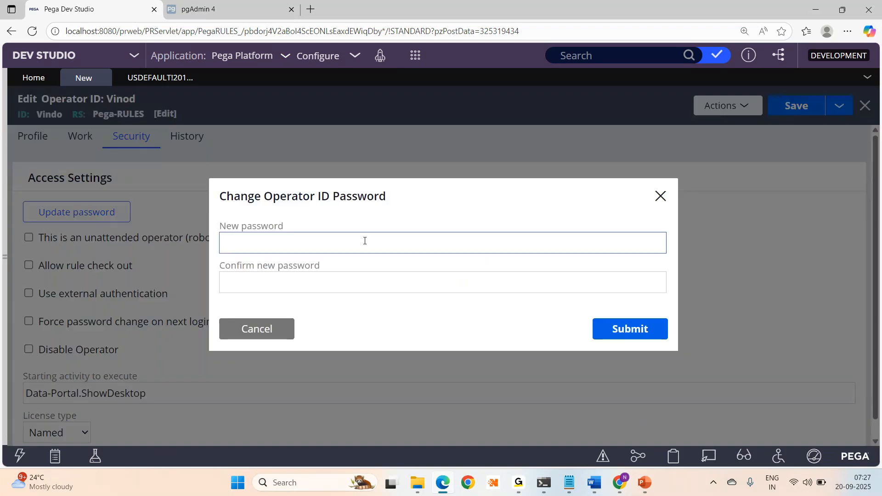
left_click(263, 252)
type("rules")
key("Tab")
type("rules")
left_click(630, 331)
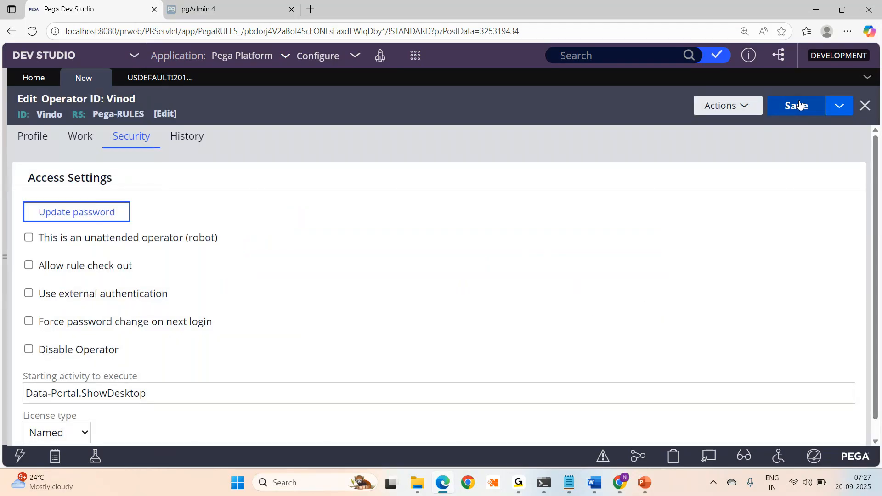
left_click(799, 104)
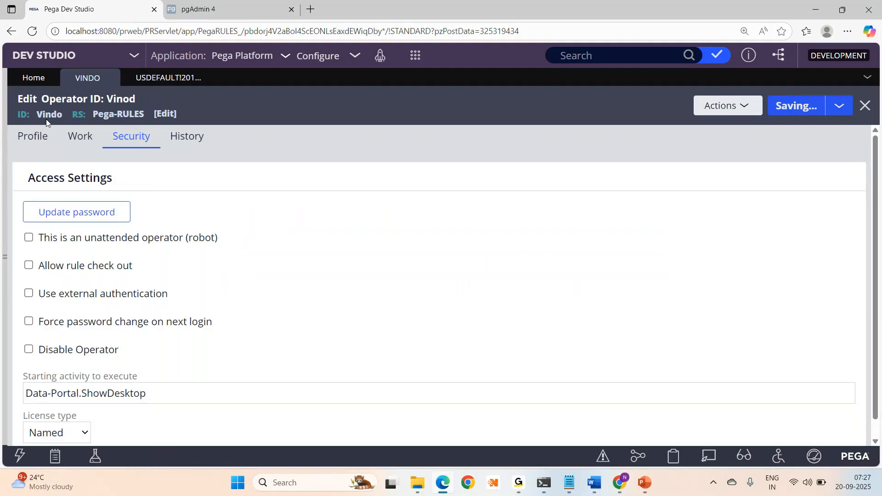
left_click(29, 145)
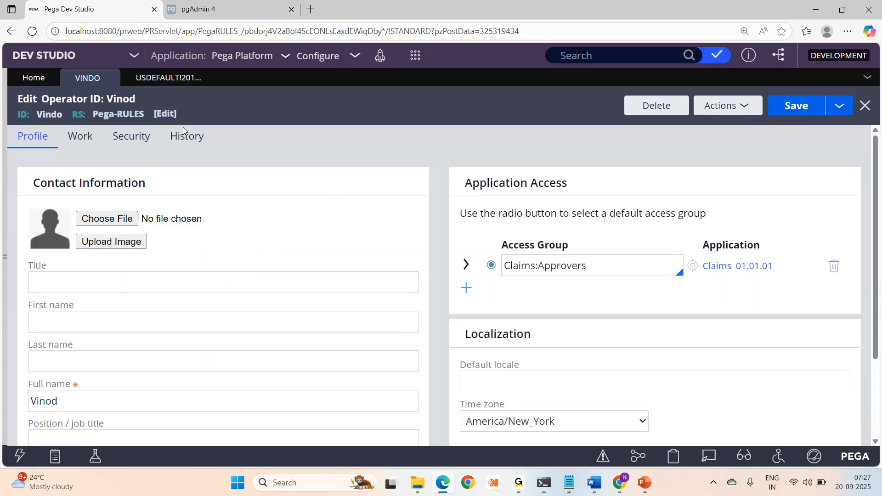
- Test the new operator's login in an InPrivate window with its copied ID and password
double_click(49, 118)
key("ctrl+c")
key("ctrl+shift+n")
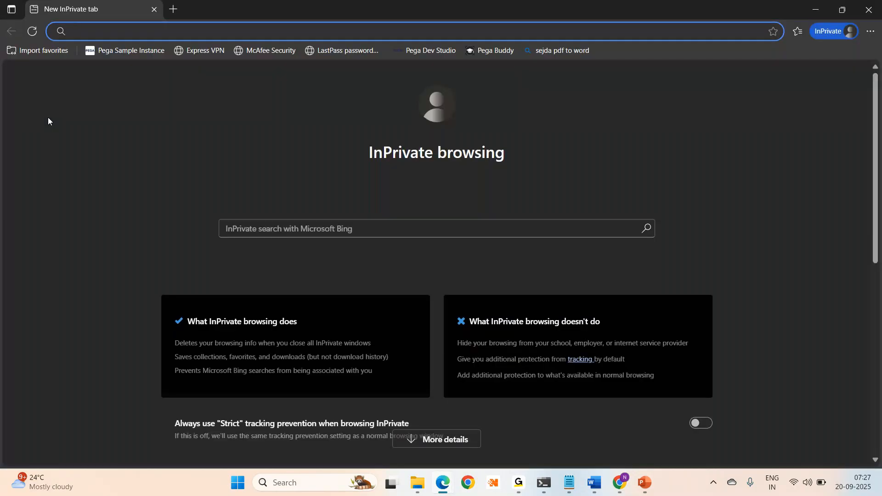
type("lo")
key("Return")
key("ctrl+v")
key("Tab")
type("rules")
key("Return")
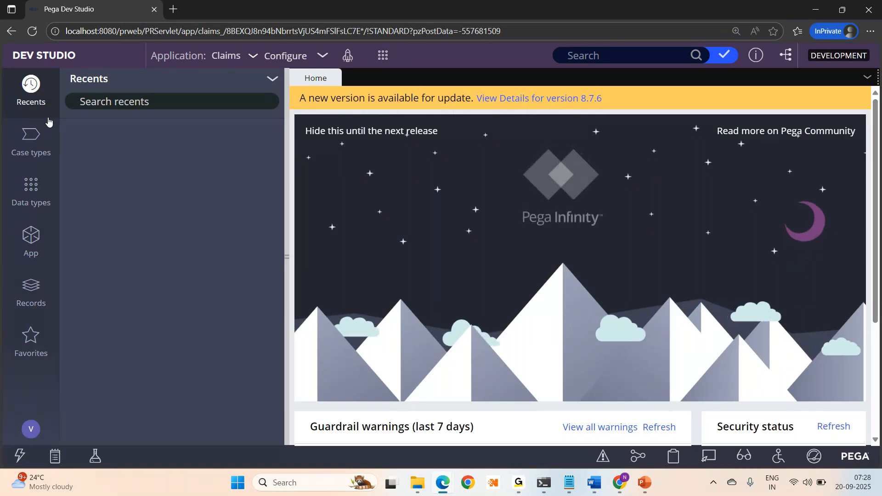
key("alt+Tab")
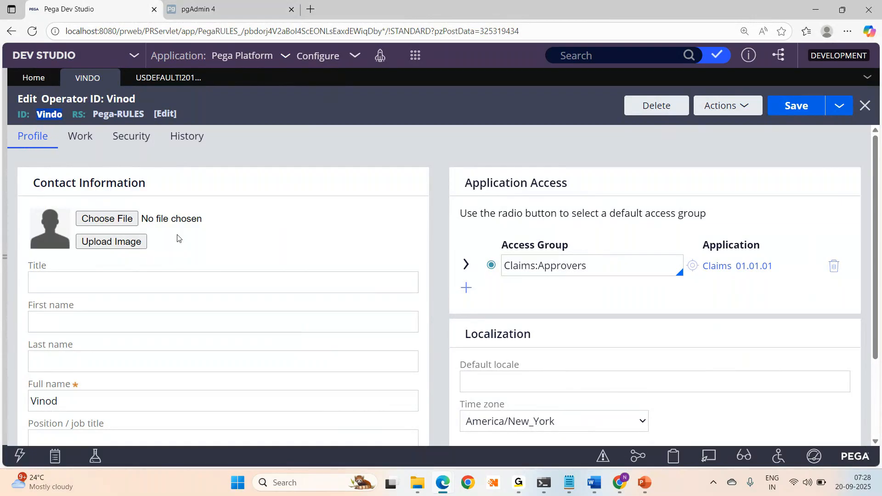
- Replace the Notepad note with the administrator's login e-mail and password, then return to Dev Studio
left_click(5, 257)
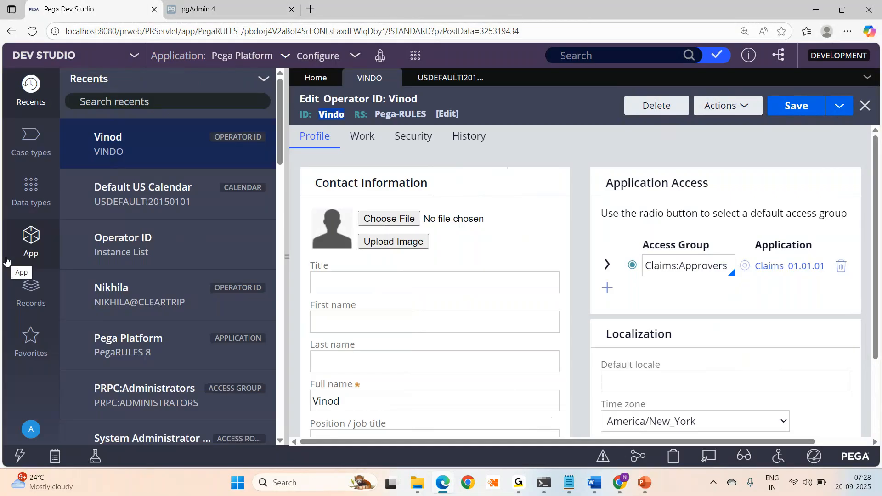
left_click(575, 489)
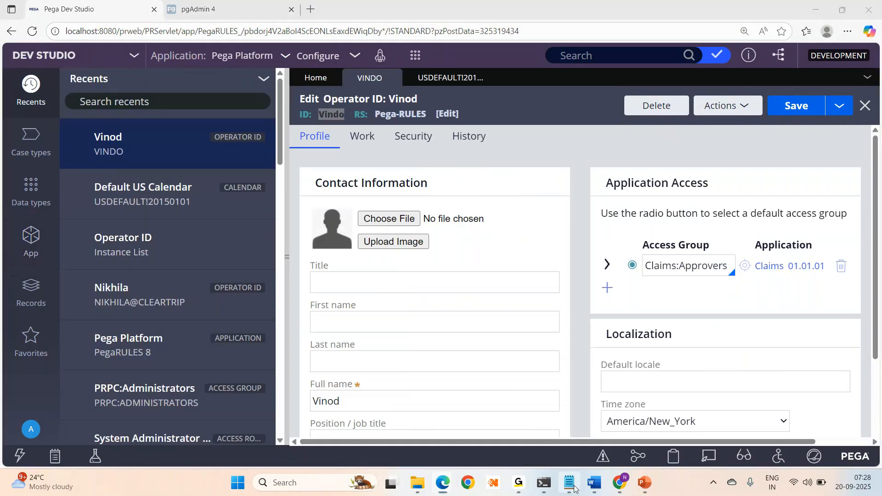
key("ctrl+a")
type("administrator@pega,com")
key("BackSpace")
key("BackSpace")
key("BackSpace")
key("BackSpace")
type(".com")
key("Return")
key("Return")
type("install")
key("Return")
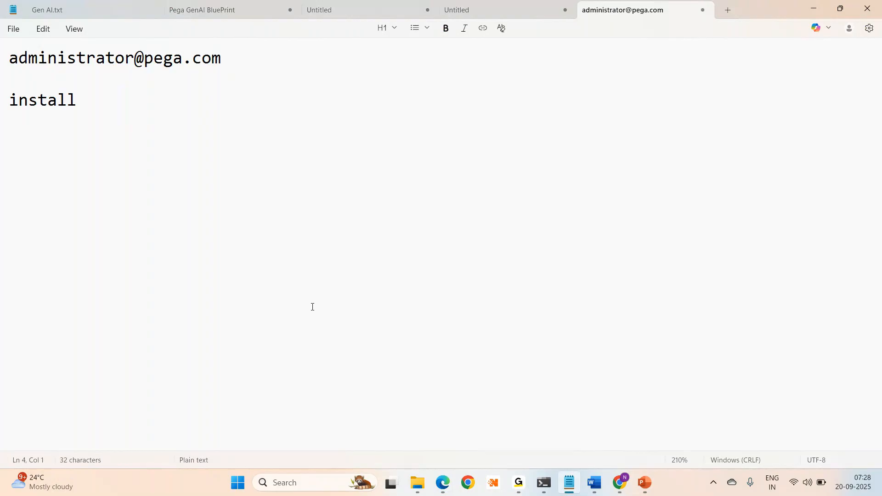
key("alt+Tab")
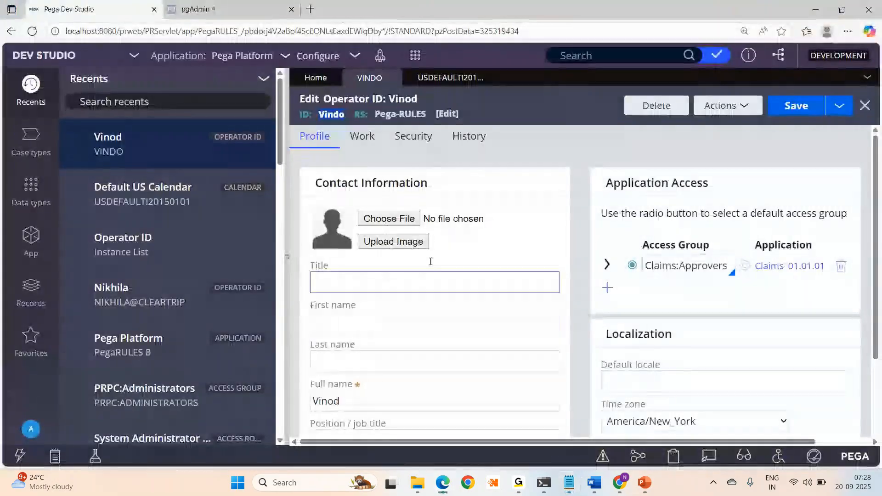
left_click(415, 57)
- Attempt to create an Operator ID named Testuser with ID testuser
mouse_move(460, 219)
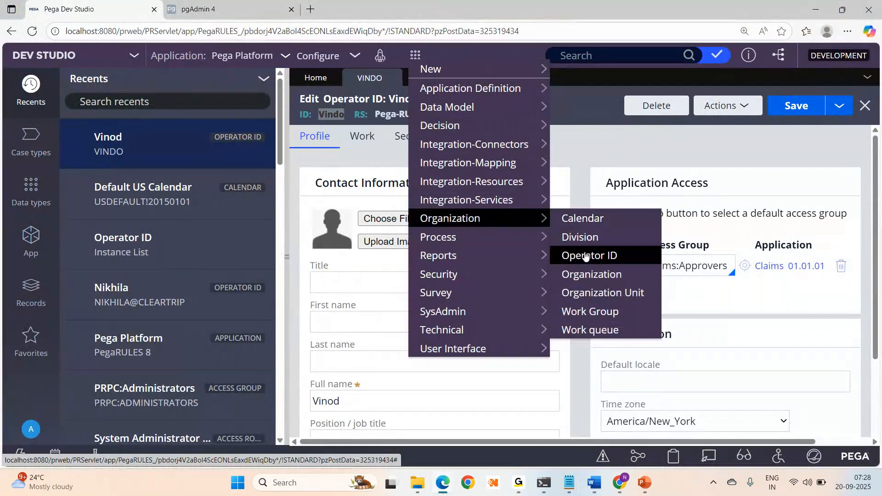
left_click(585, 256)
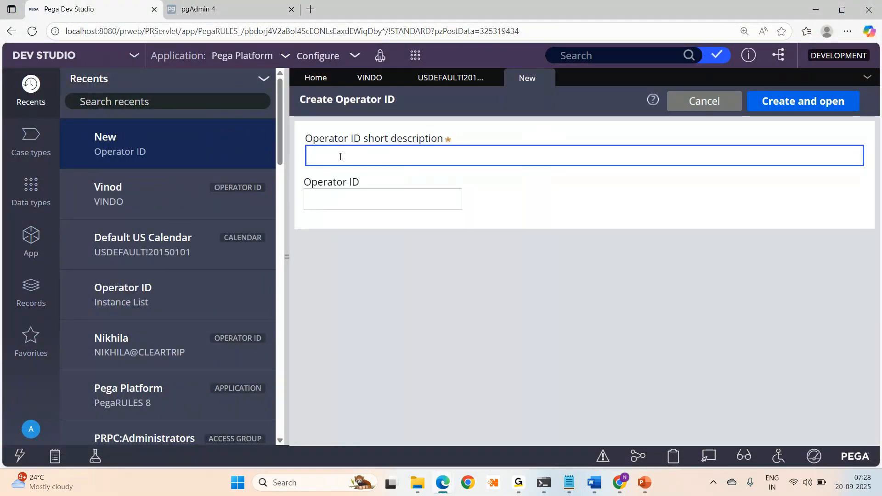
type("Testuser")
key("Tab")
type("testuser")
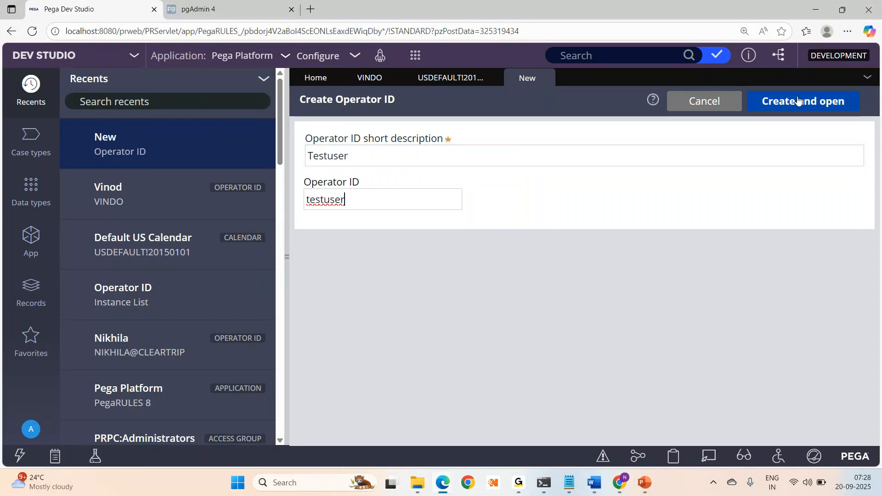
left_click(798, 101)
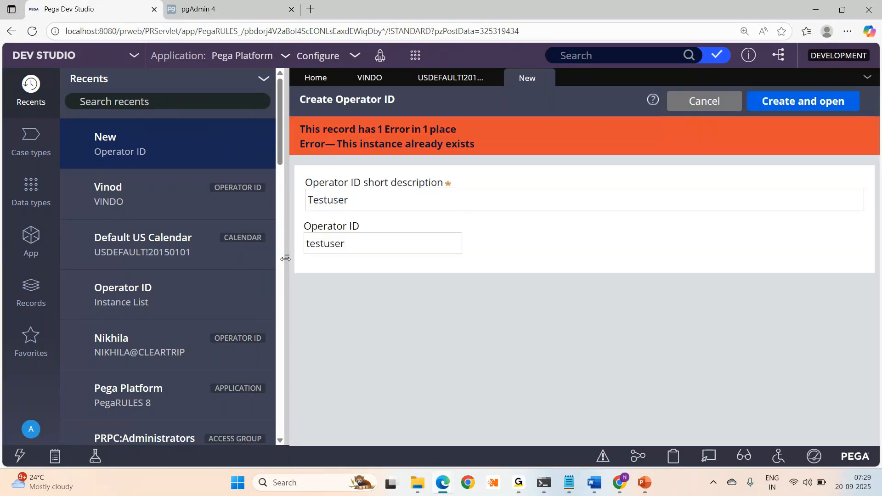
- Change the name to Testuser1 and ID to testuser1 after the duplicate error, and create it
left_click(371, 205)
type("1")
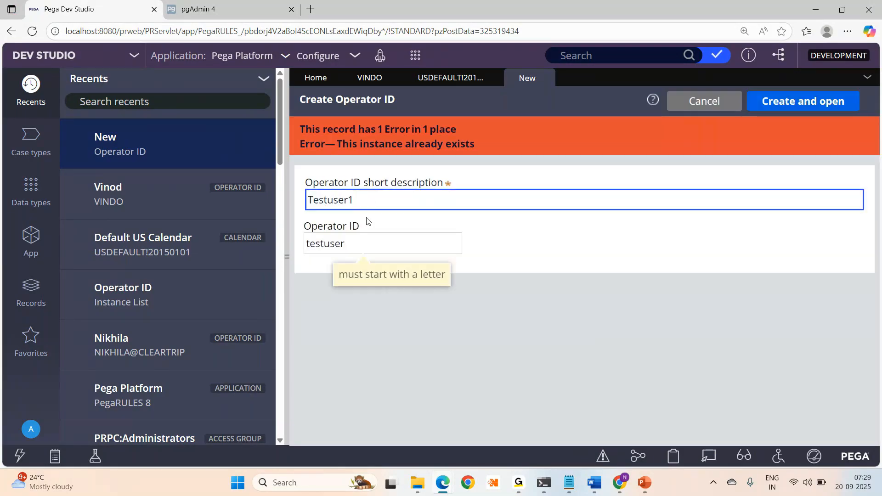
left_click(361, 243)
type("1")
left_click(804, 101)
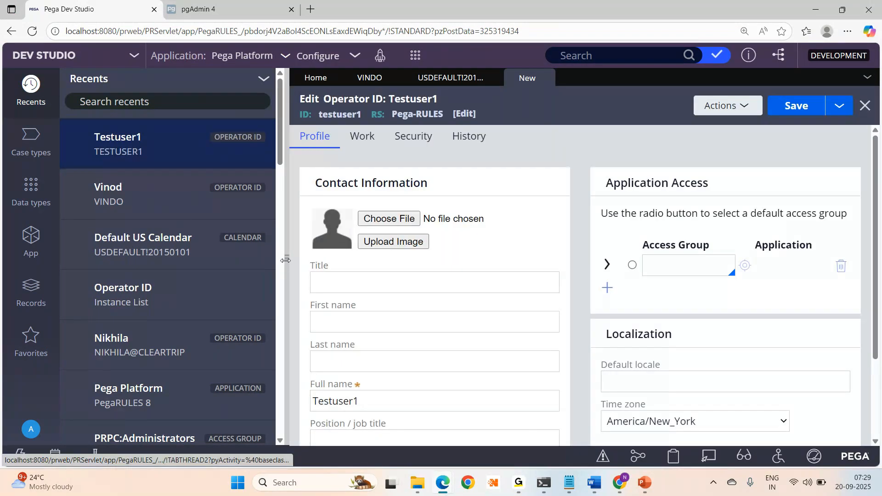
- Browse Testuser1's Work and Security tabs, return to Profile, and narrow the Recents panel
left_click(285, 260)
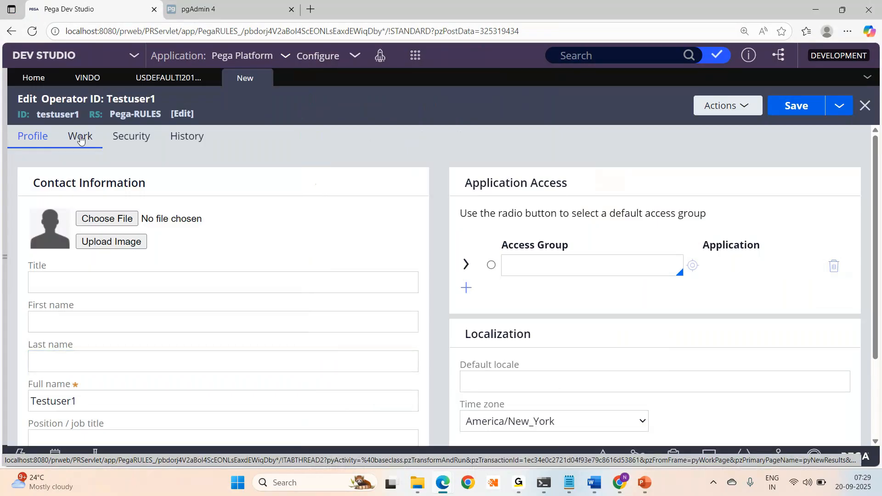
left_click(81, 138)
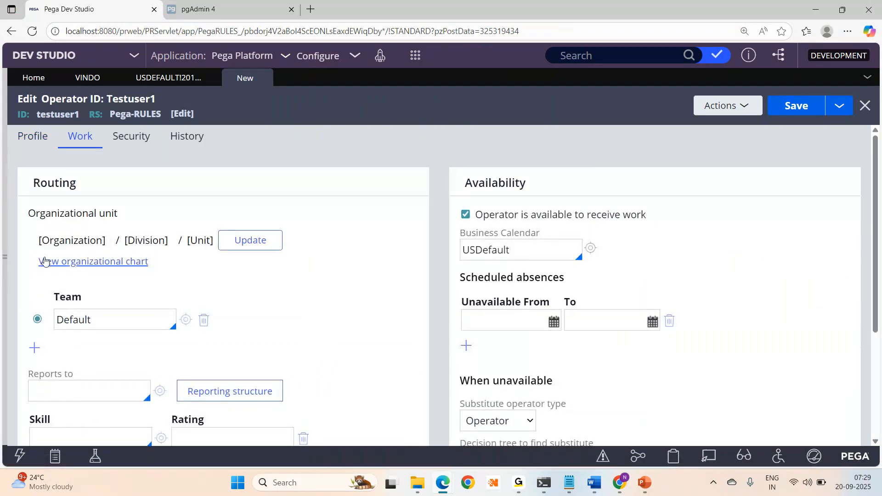
left_click(124, 145)
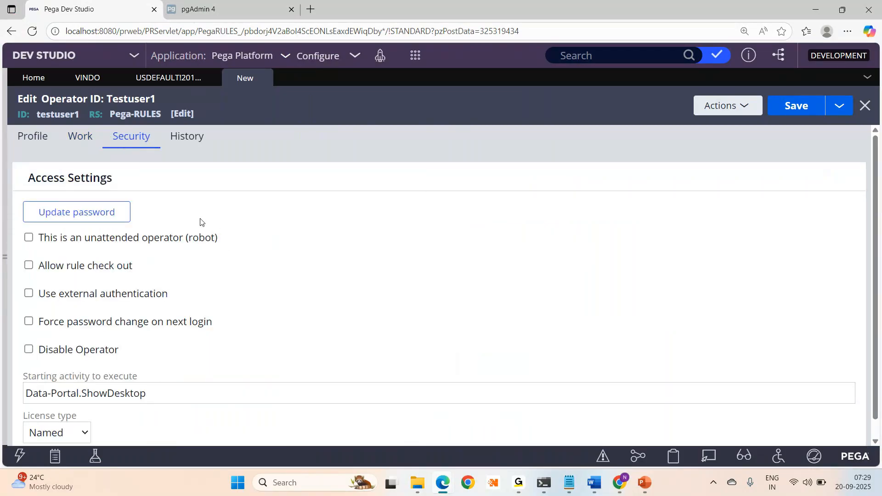
left_click(3, 261)
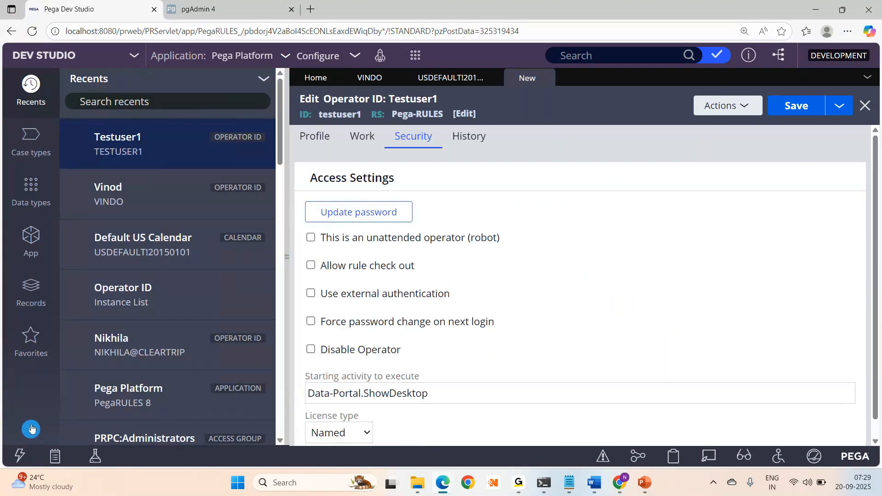
left_click(31, 429)
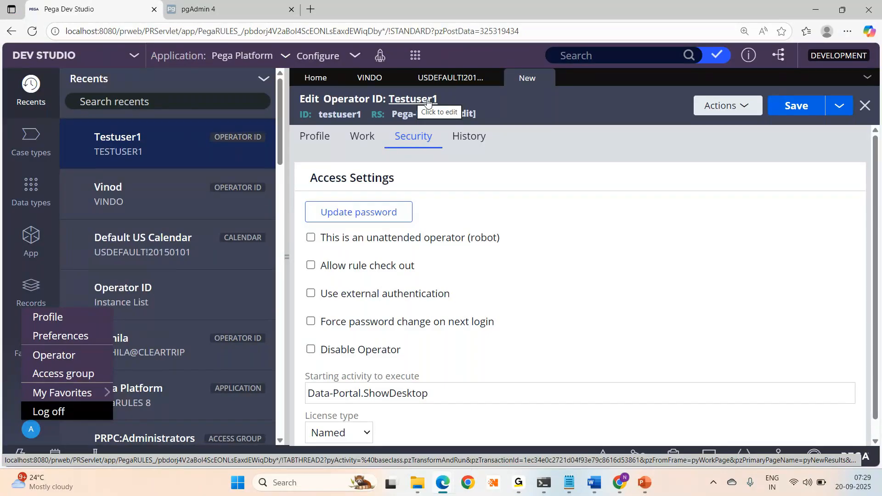
left_click(315, 136)
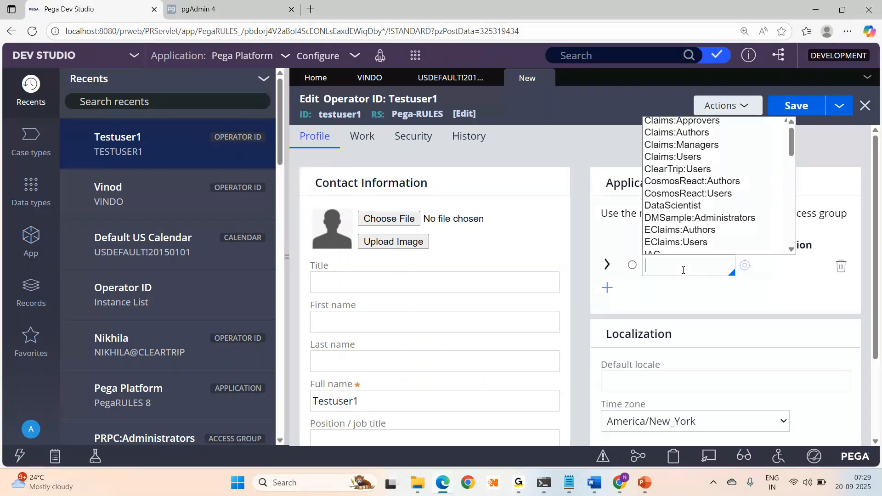
key("Escape")
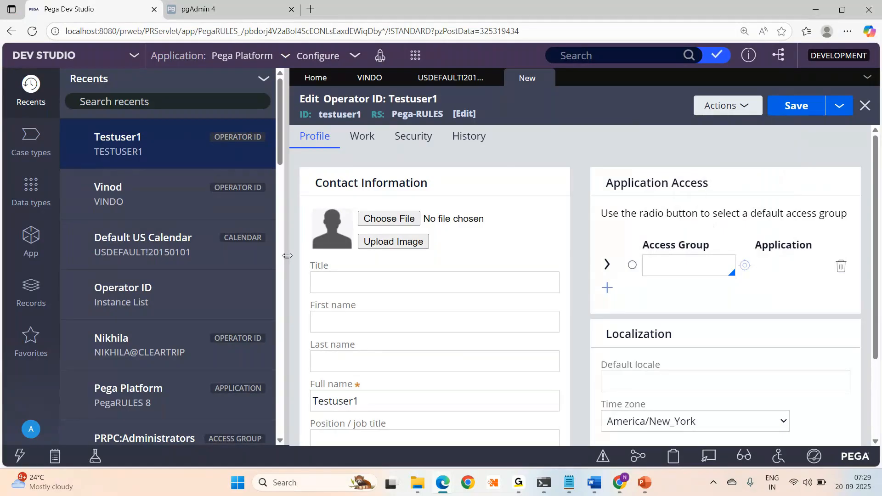
left_click_drag(288, 256, 203, 257)
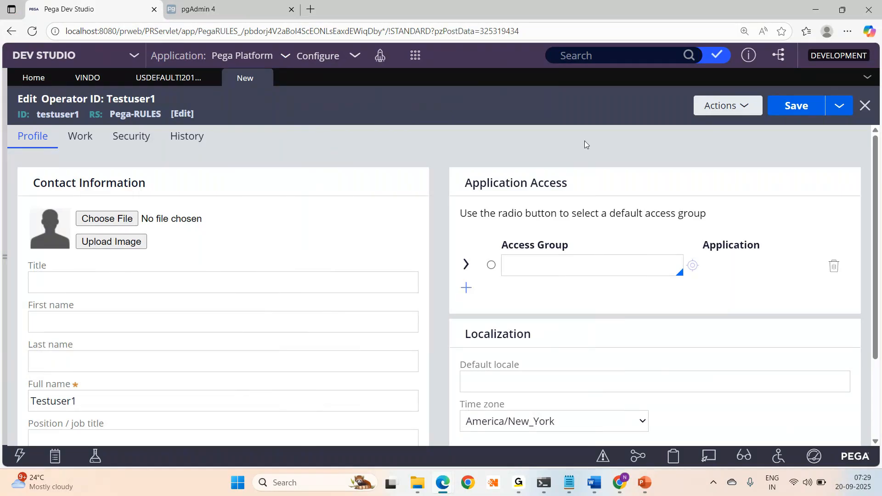
- Save Testuser1 and read the 6 errors: empty access group, invalid organization fields, missing password
left_click(788, 113)
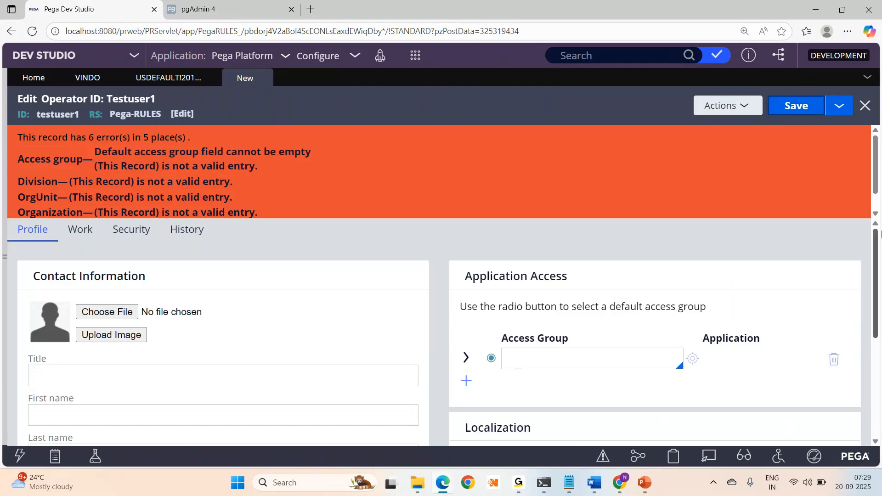
scroll(872, 251, "down", 1)
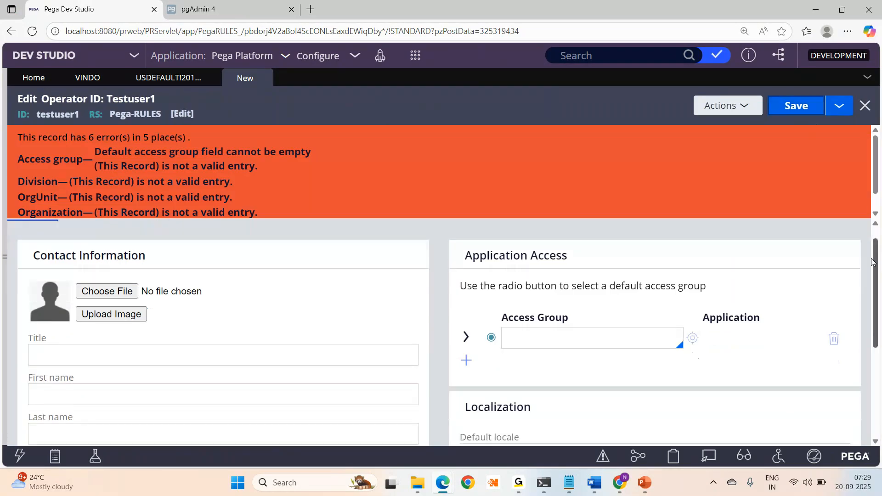
left_click_drag(502, 317, 609, 317)
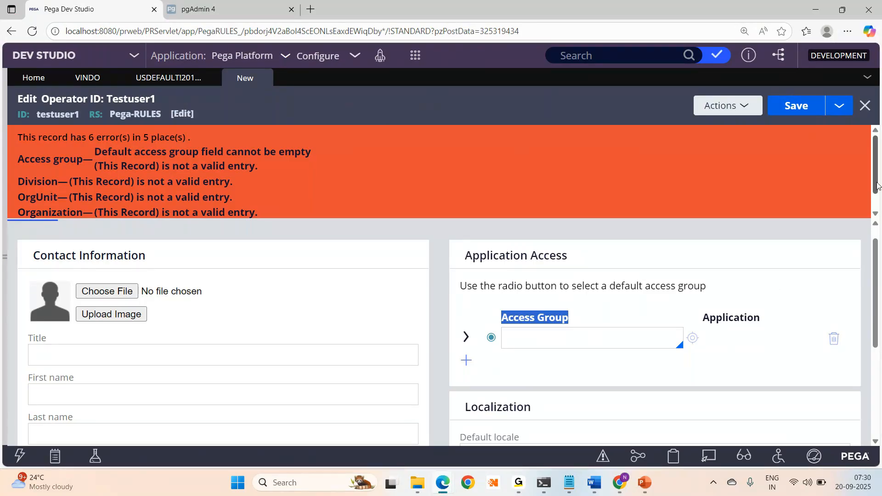
scroll(877, 186, "down", 1)
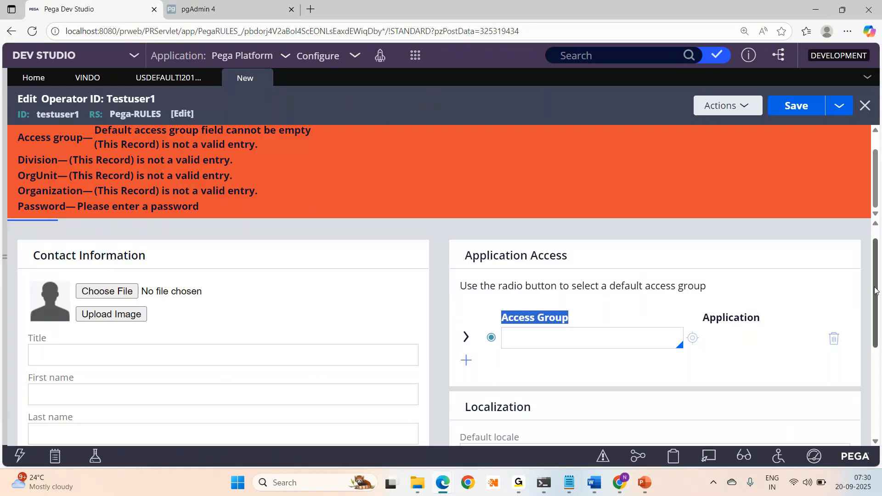
scroll(876, 288, "down", 5)
scroll(876, 288, "up", 5)
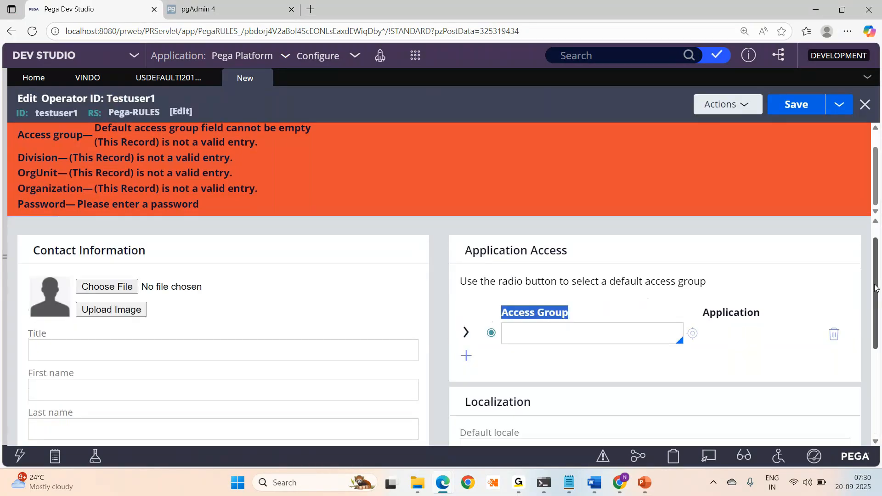
scroll(877, 288, "up", 1)
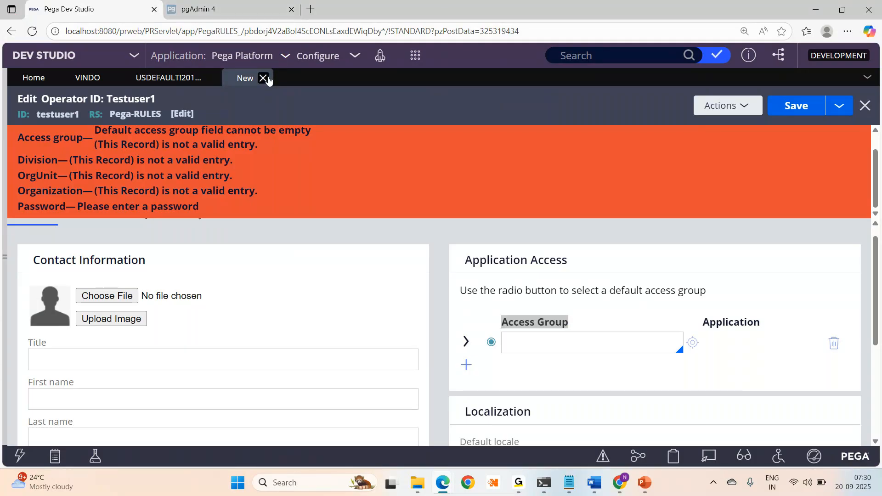
- Close the Testuser1, USDefault calendar and operator record tabs, and reopen the Recents explorer
left_click(266, 78)
left_click(211, 79)
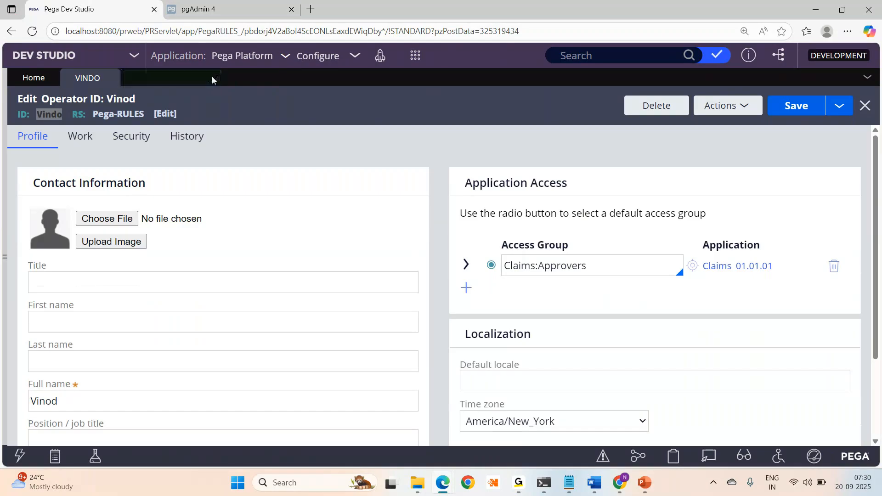
left_click(109, 79)
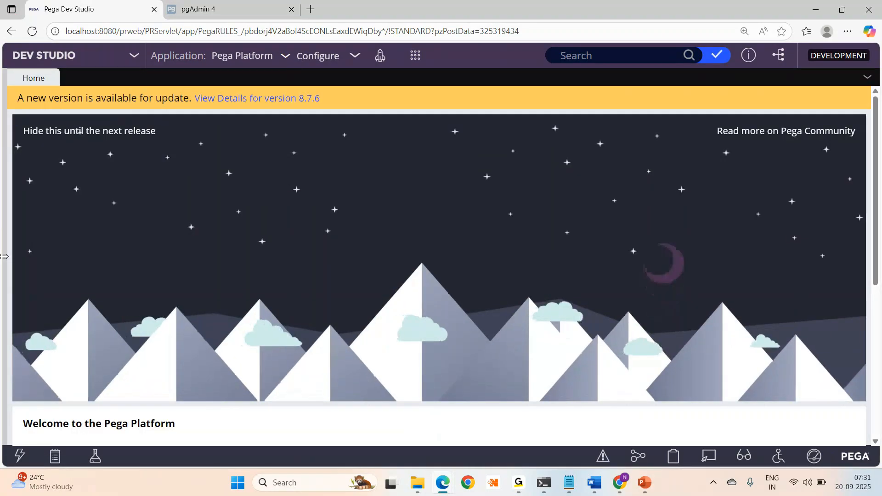
left_click_drag(3, 256, 285, 230)
- Browse the Create menu, then open the signed-in administrator's operator record from the account menu
left_click(415, 55)
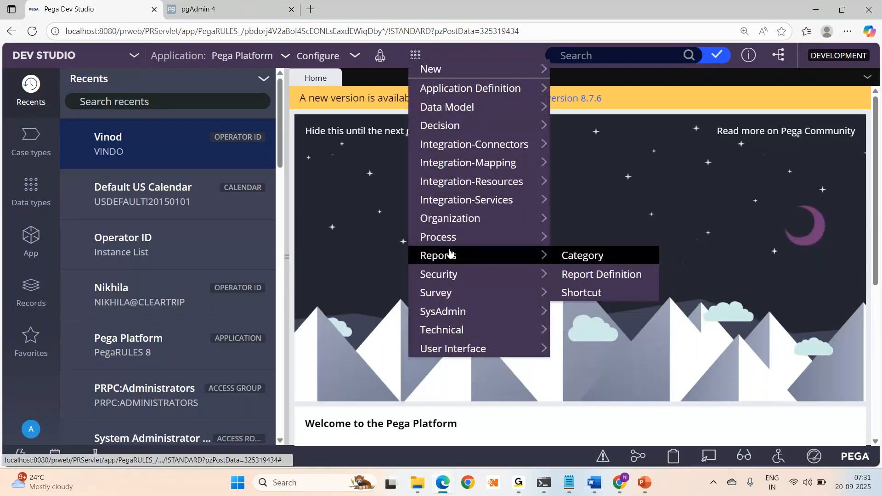
mouse_move(462, 219)
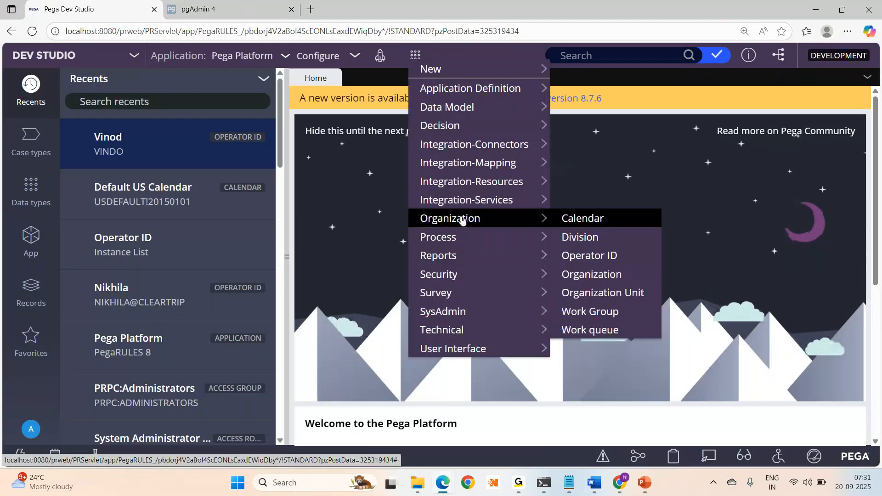
left_click(663, 73)
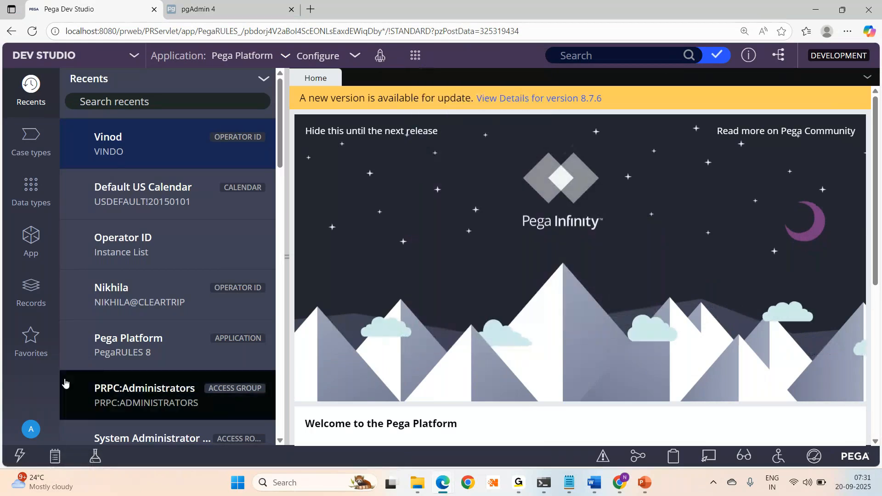
left_click(31, 429)
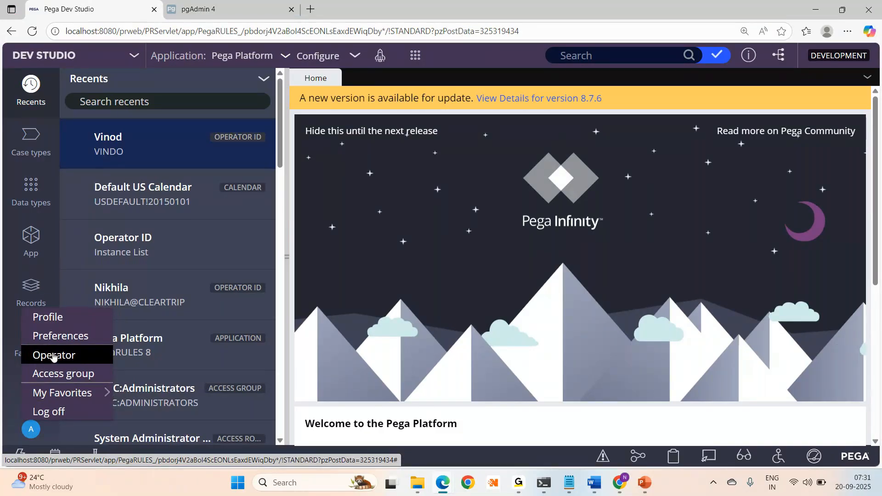
left_click(54, 358)
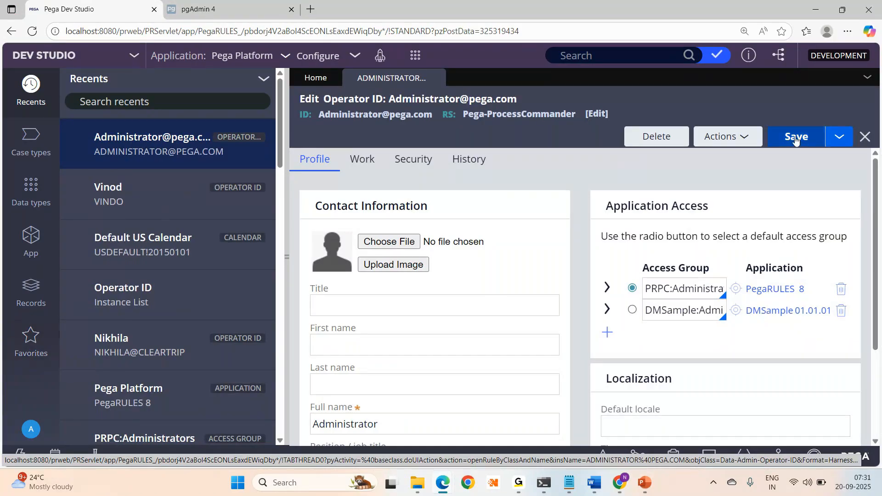
- Save the default administrator operator as a new copy
left_click(840, 137)
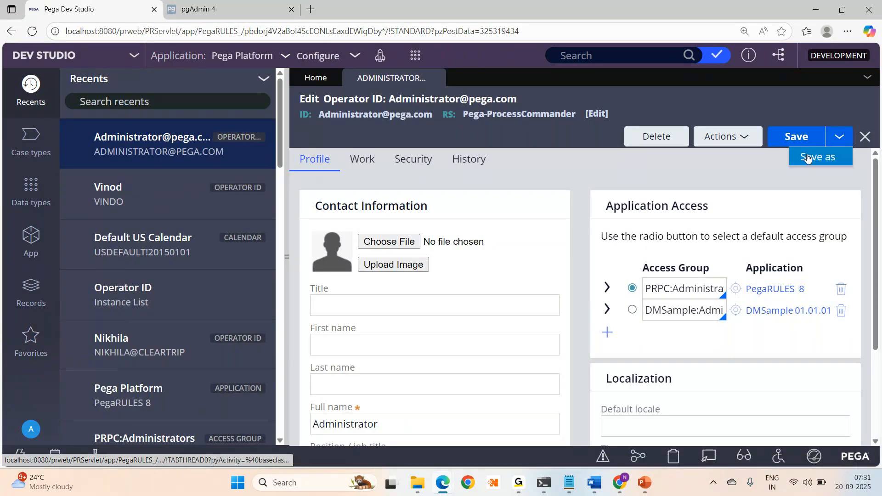
left_click(807, 153)
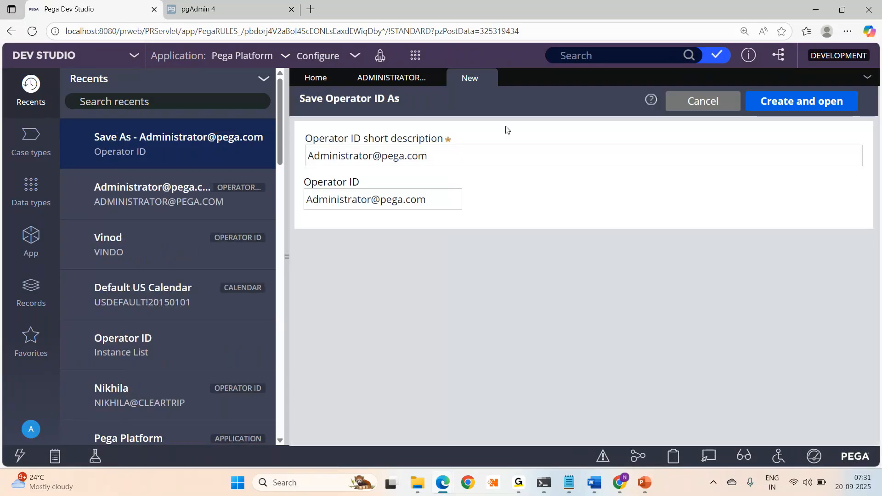
left_click(393, 82)
left_click(466, 76)
- Shorten the copy's short description and Operator ID to the admin e-mail-style ID, then create and open it
left_click(405, 157)
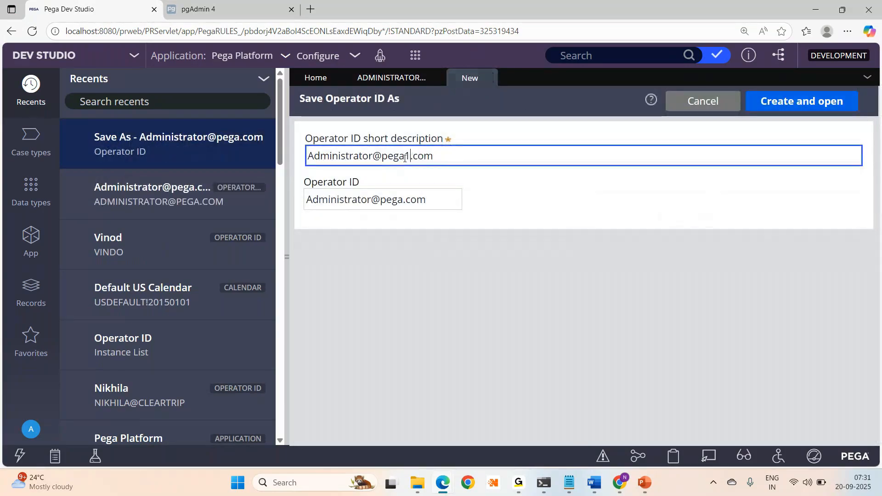
left_click(402, 200)
left_click(409, 156)
key("BackSpace")
key("BackSpace")
key("BackSpace")
key("BackSpace")
key("BackSpace")
key("BackSpace")
key("BackSpace")
key("BackSpace")
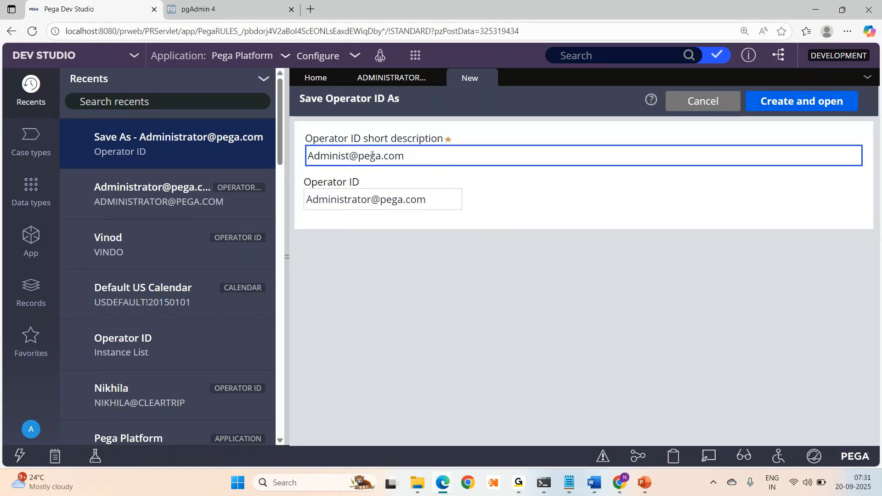
key("BackSpace")
key("ctrl+a")
key("ctrl+c")
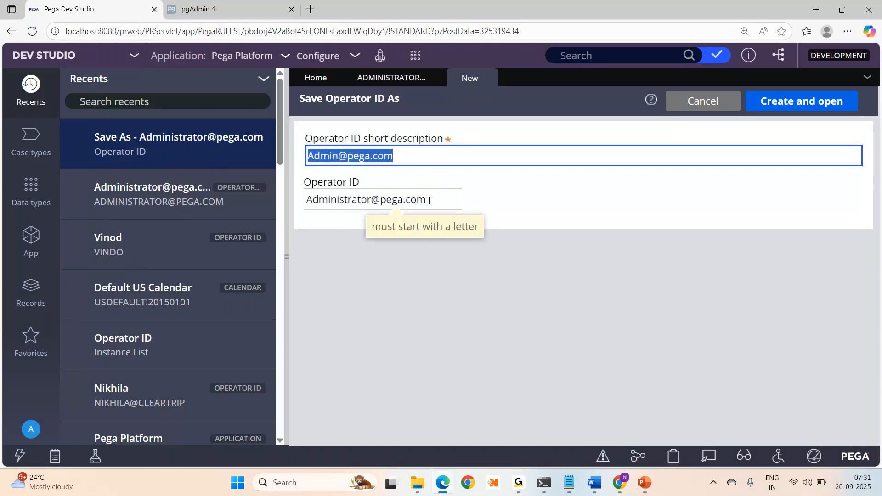
triple_click(430, 203)
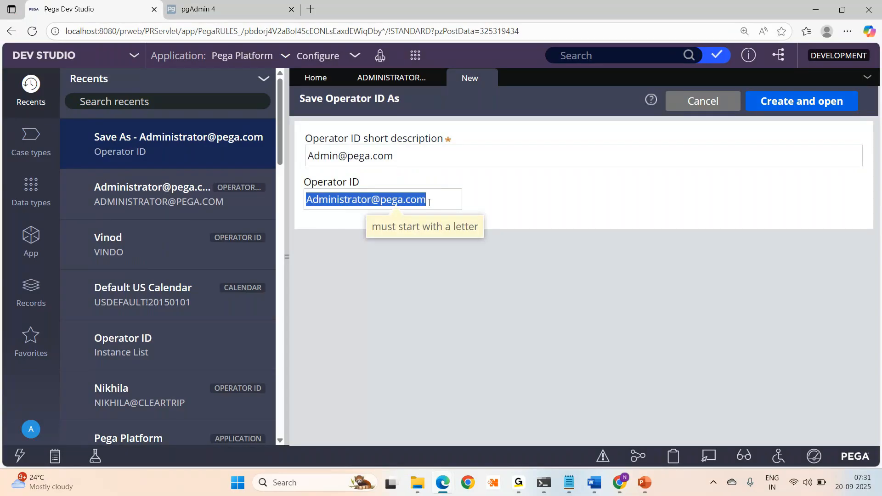
key("ctrl+v")
left_click(752, 101)
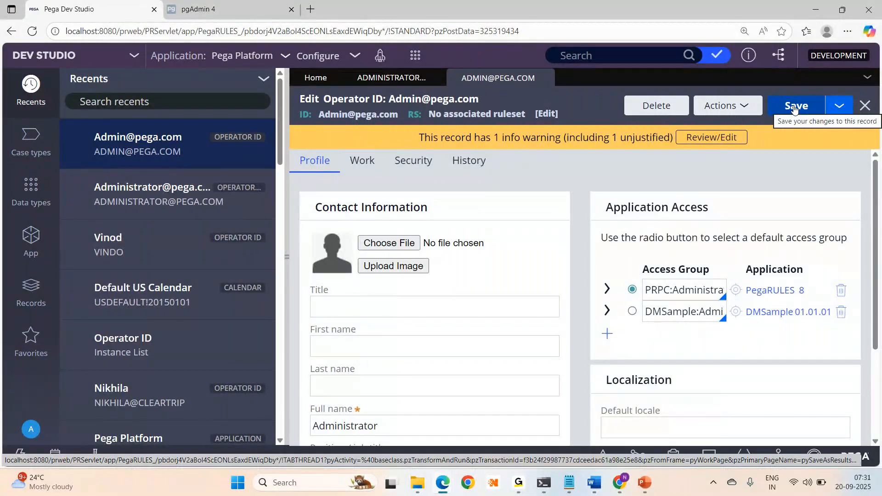
- Review the admin copy's Work tab routing and availability settings, then close its record
left_click(286, 260)
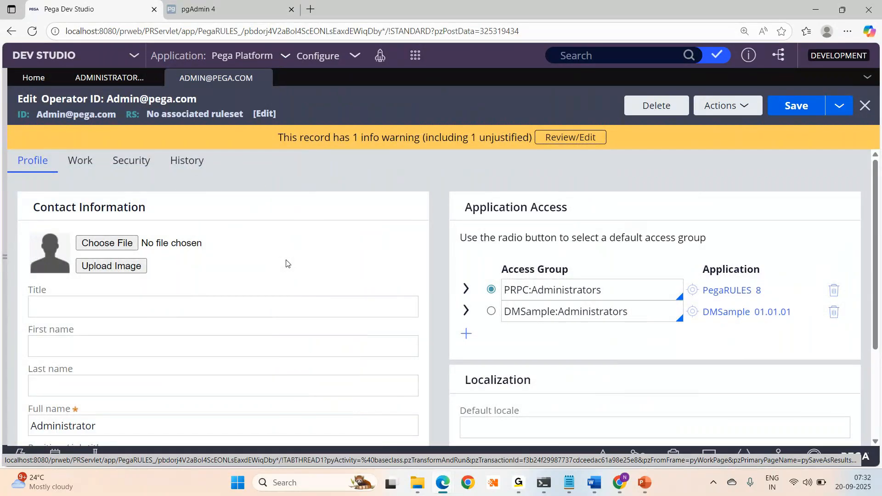
left_click(69, 165)
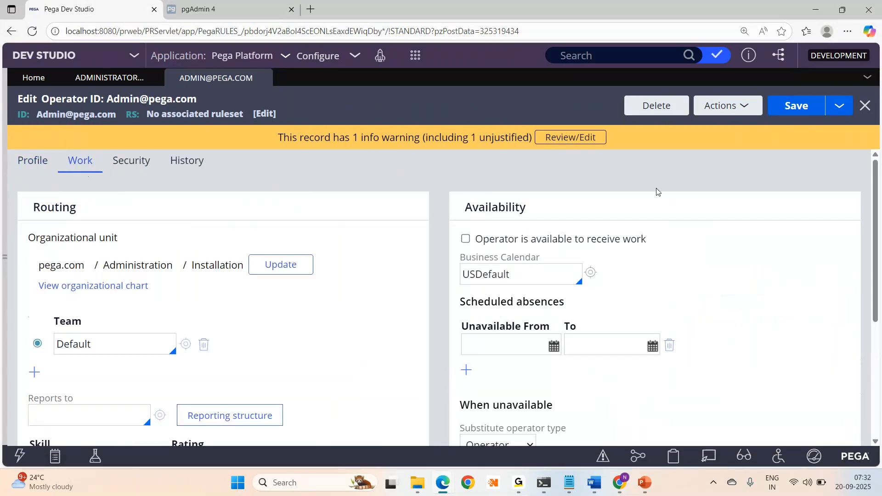
scroll(657, 192, "down", 4)
scroll(231, 181, "up", 3)
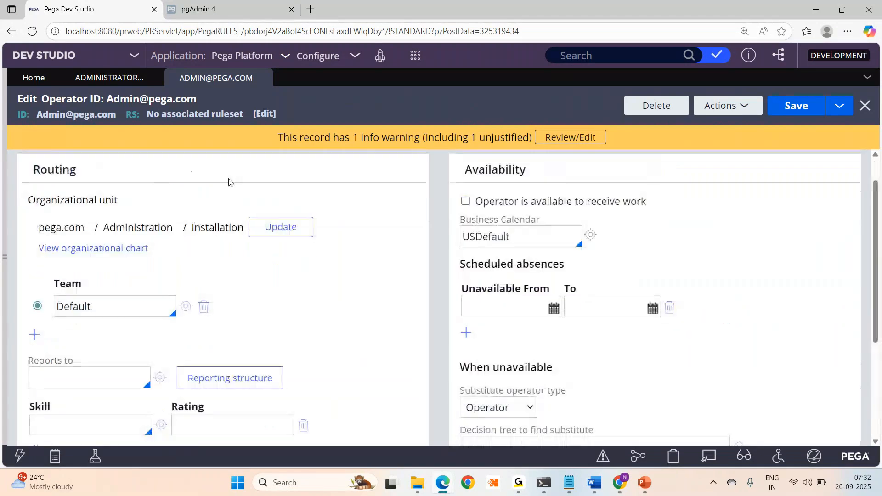
scroll(878, 188, "up", 1)
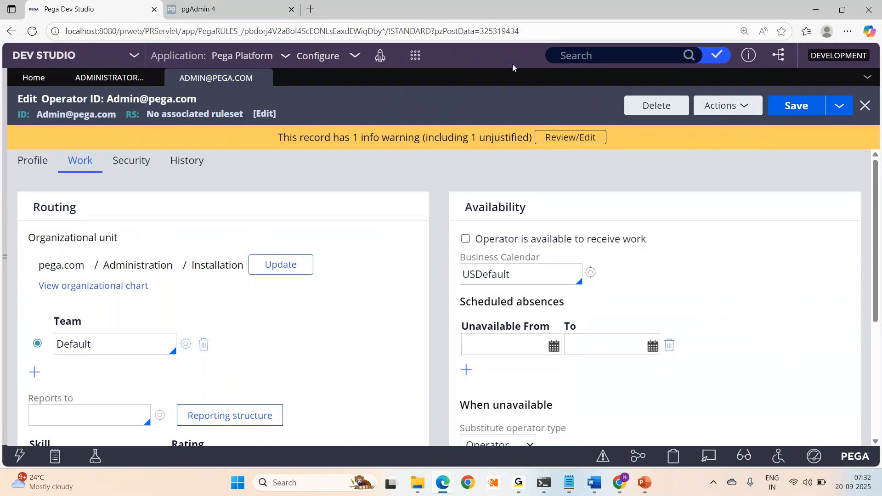
mouse_move(266, 77)
left_click(263, 79)
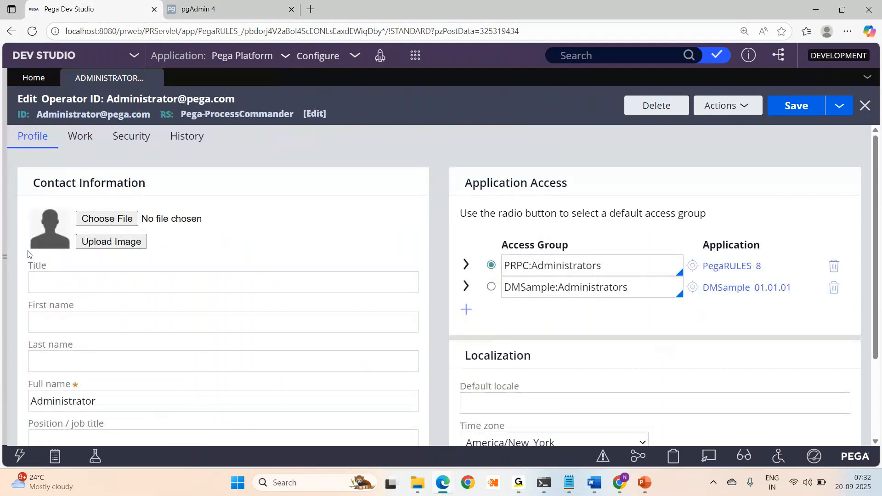
- List all Operator ID instances from Records > Organization
left_click(4, 256)
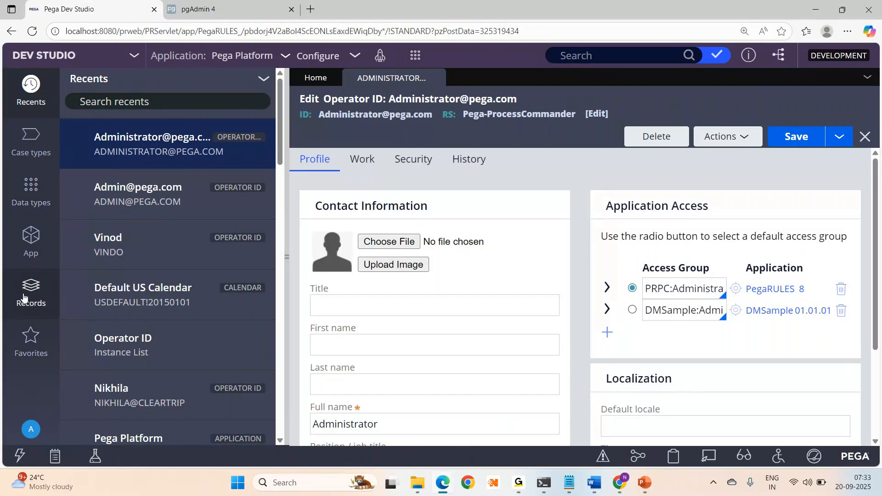
left_click(23, 297)
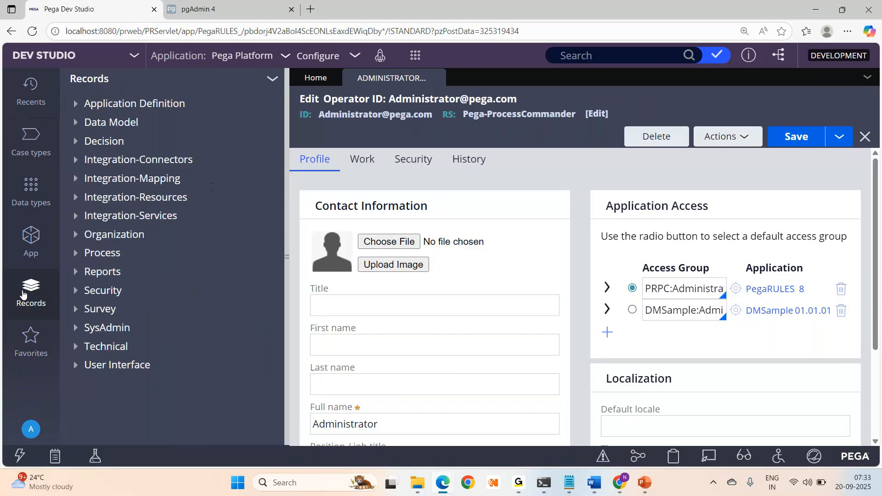
left_click(415, 55)
mouse_move(417, 69)
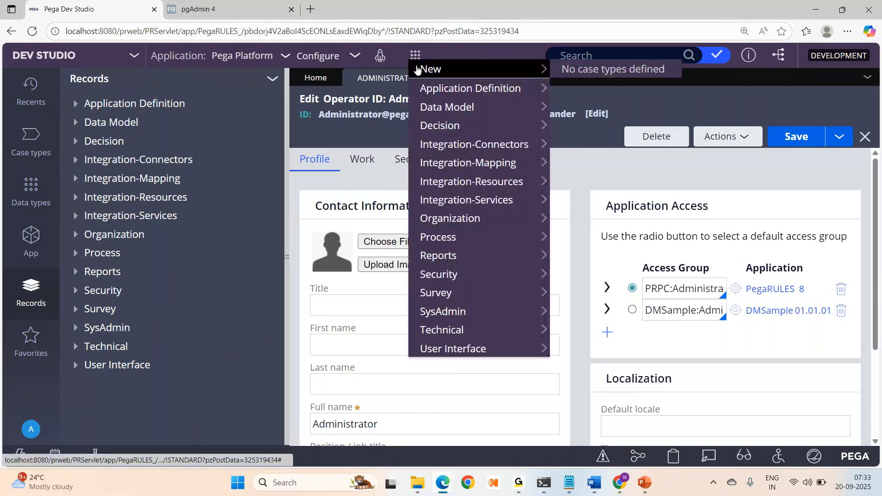
mouse_move(538, 219)
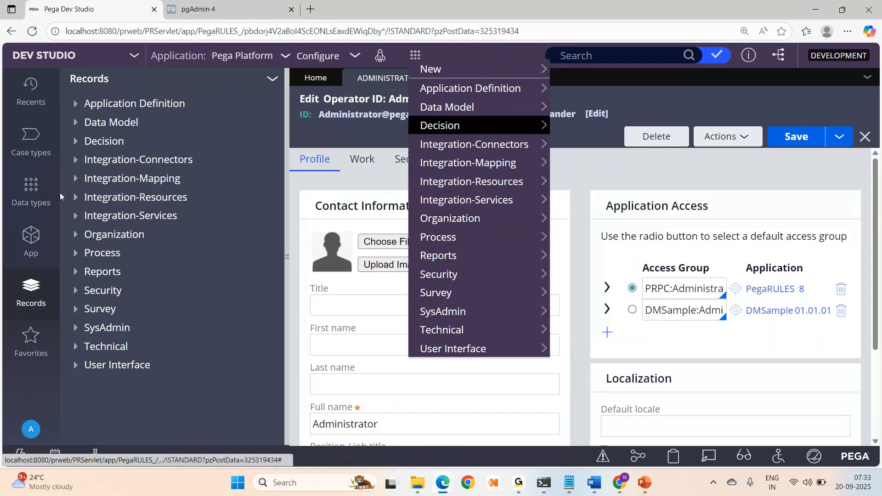
left_click(83, 235)
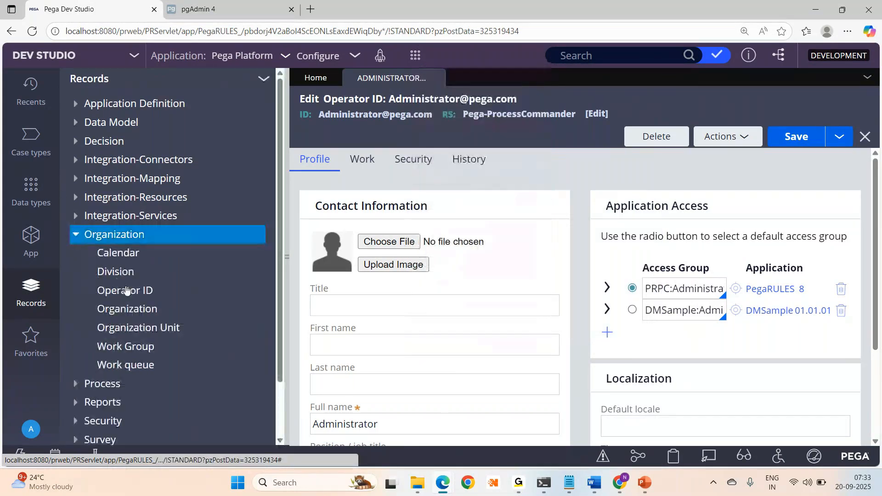
left_click(129, 295)
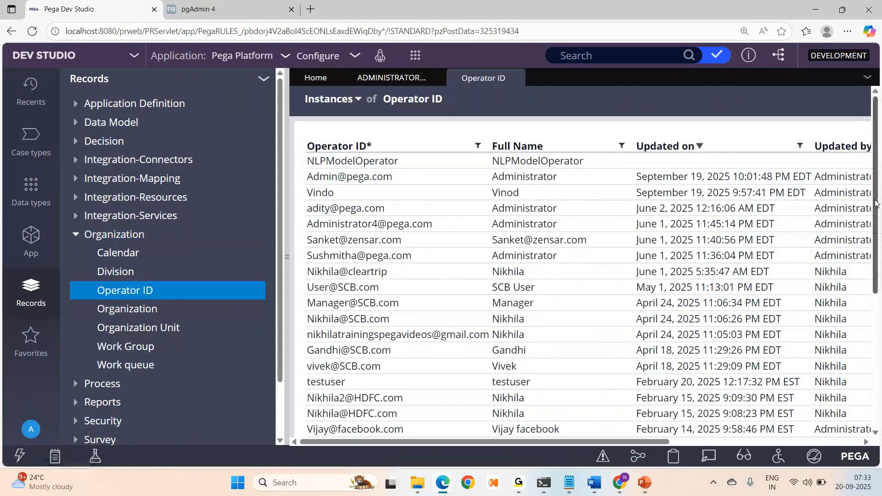
- Open the NLPModelOperator record and begin editing its Title field
left_click_drag(876, 203, 873, 381)
scroll(353, 171, "up", 6)
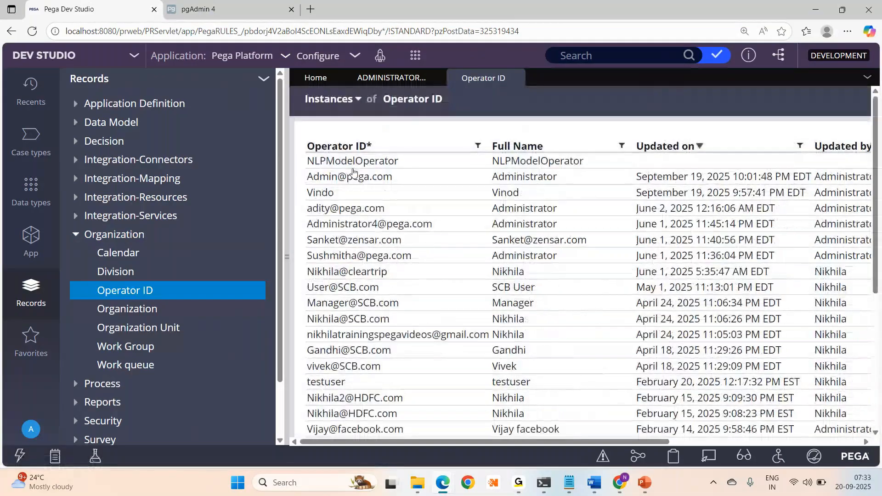
left_click(344, 164)
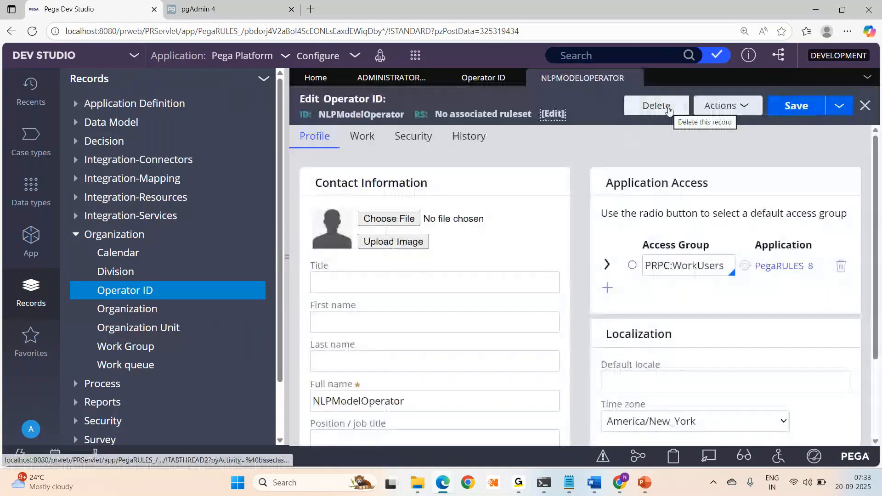
left_click(375, 291)
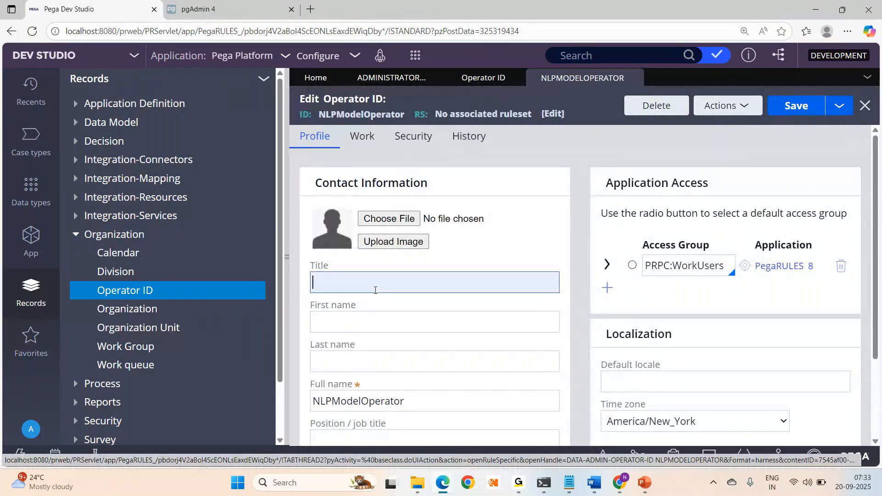
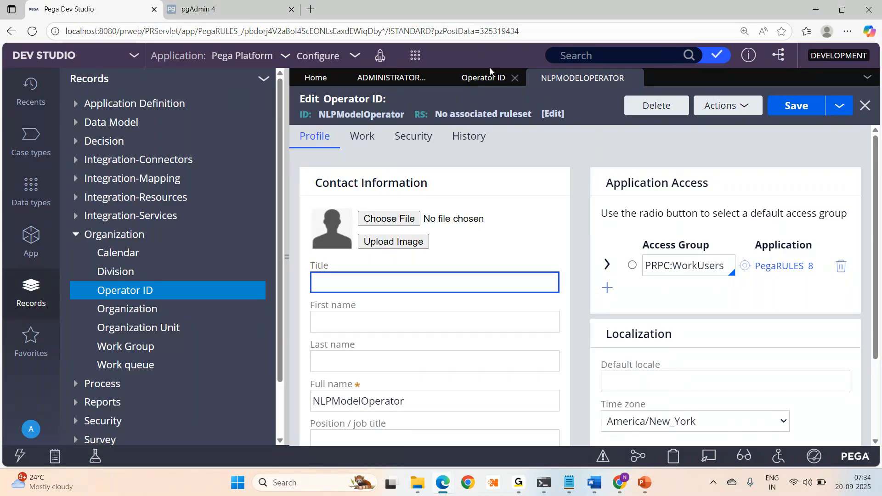
- Return to the Operator ID instance list, scroll through it, and open the sixth operator record
left_click(473, 79)
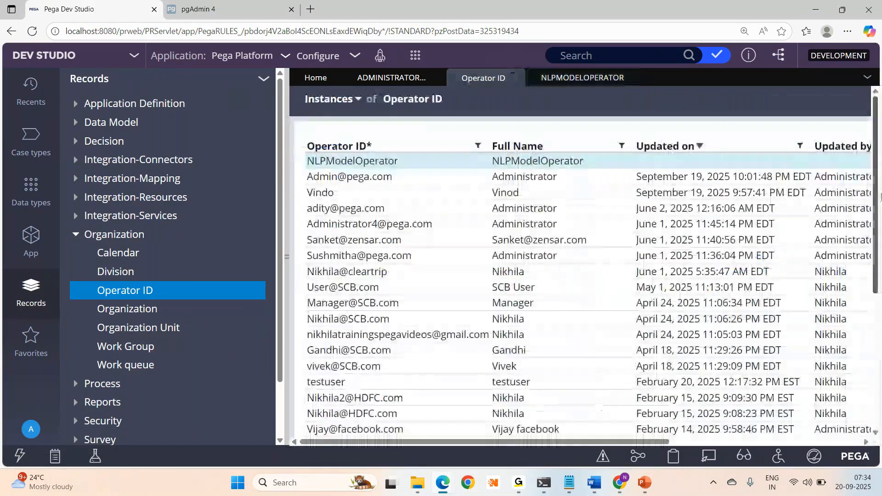
scroll(880, 197, "down", 4)
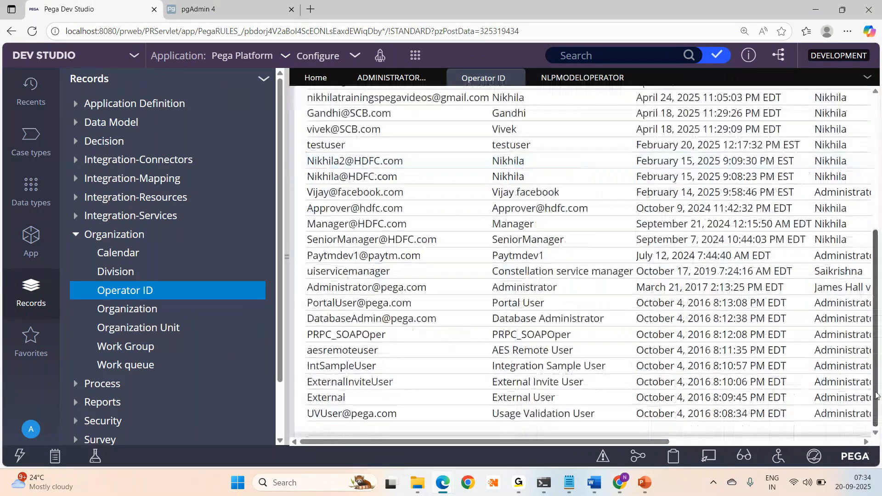
scroll(880, 146, "up", 4)
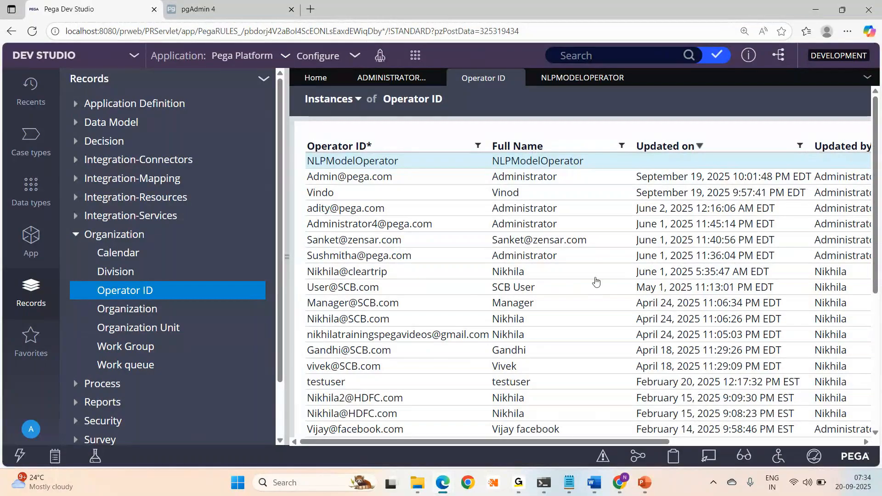
left_click(359, 239)
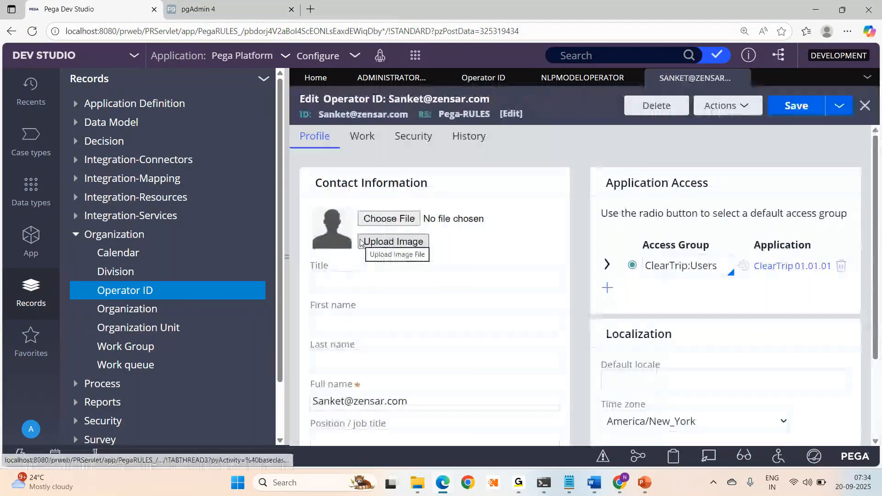
left_click(420, 138)
left_click(337, 214)
left_click(398, 329)
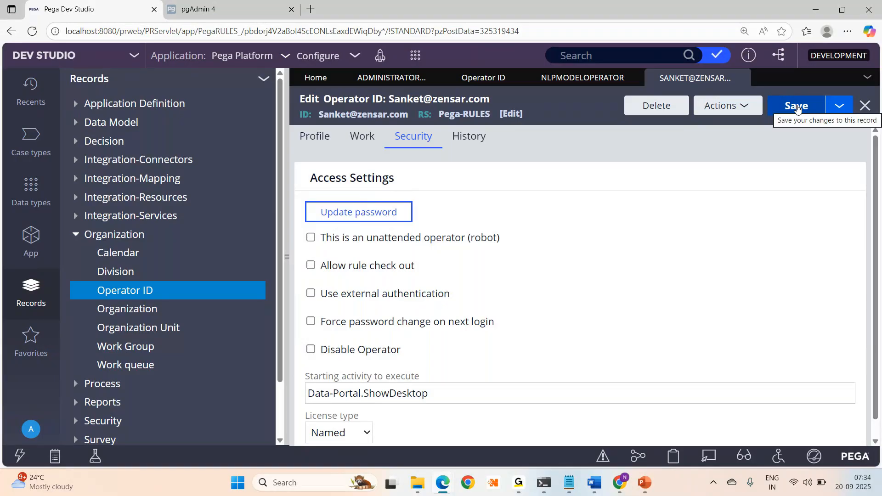
left_click(797, 108)
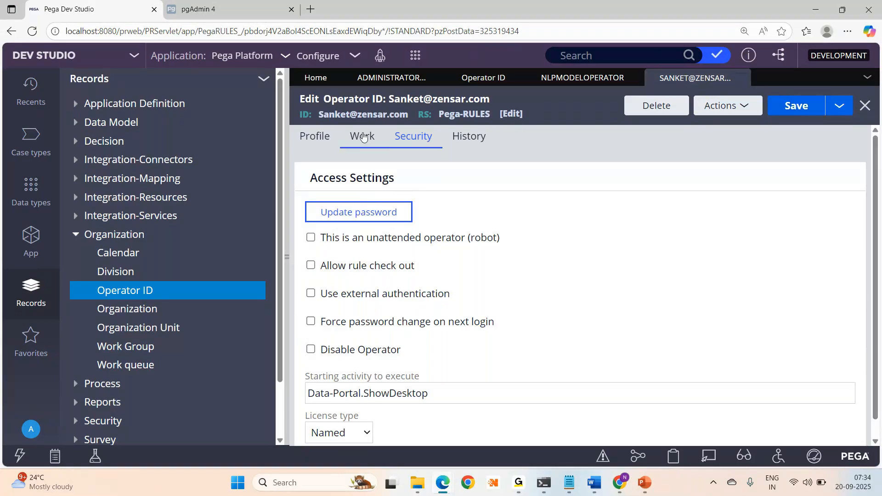
left_click(316, 136)
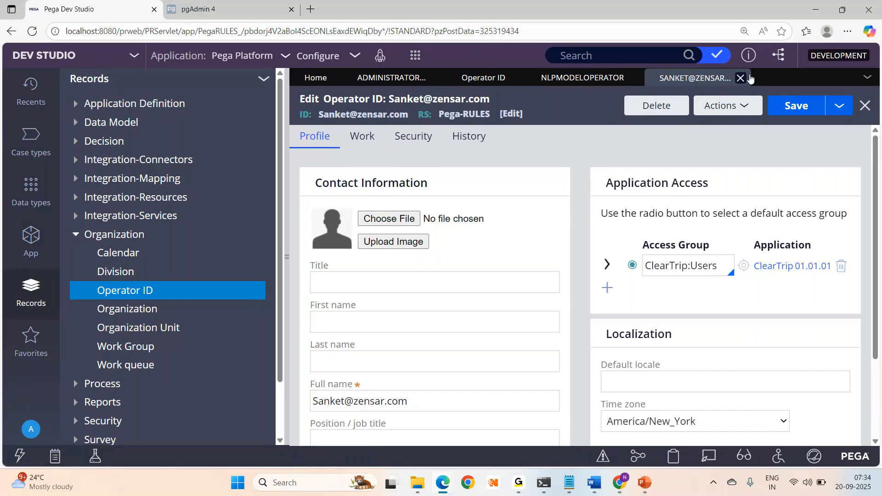
left_click(741, 78)
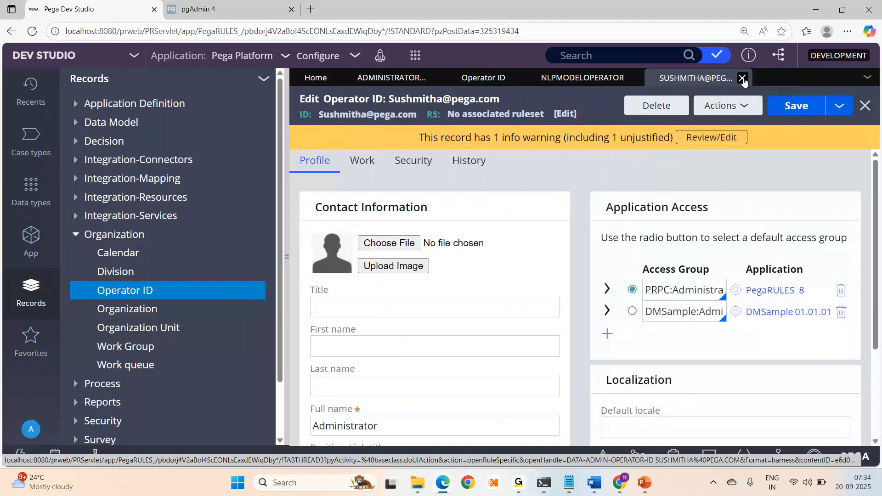
left_click(744, 79)
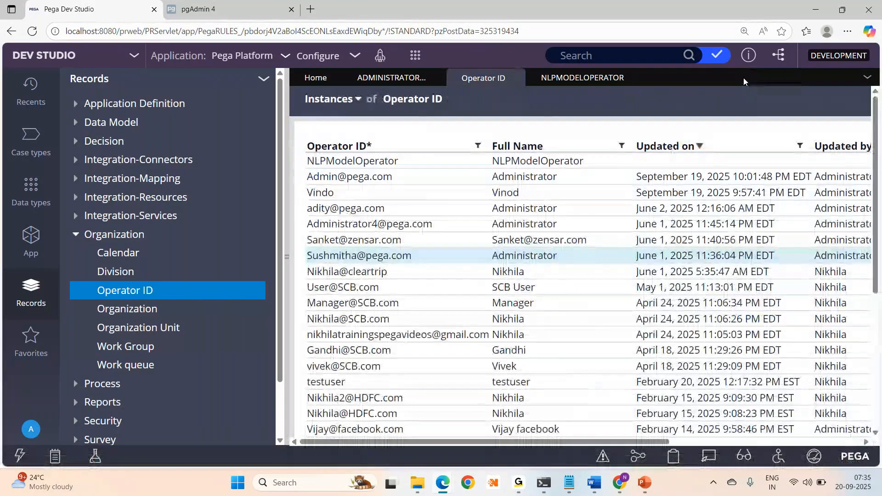
- Close the NLPModelOperator record and bring the GoTo window forward
left_click(635, 75)
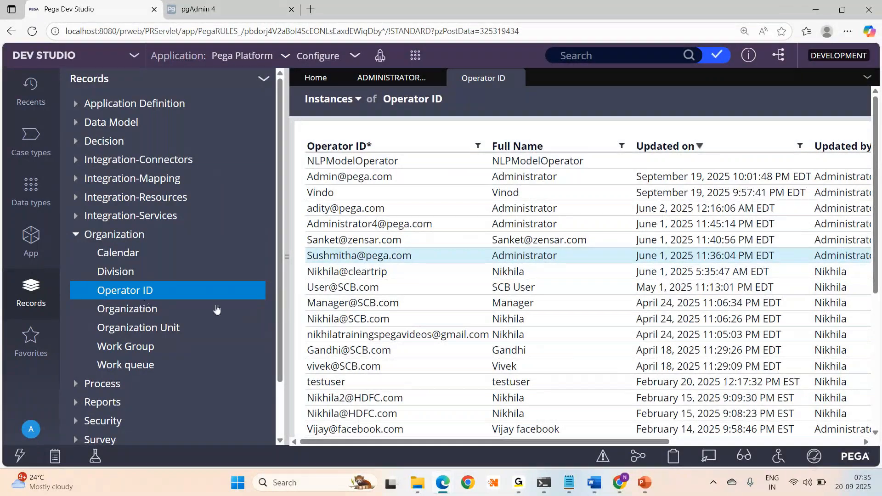
mouse_move(527, 482)
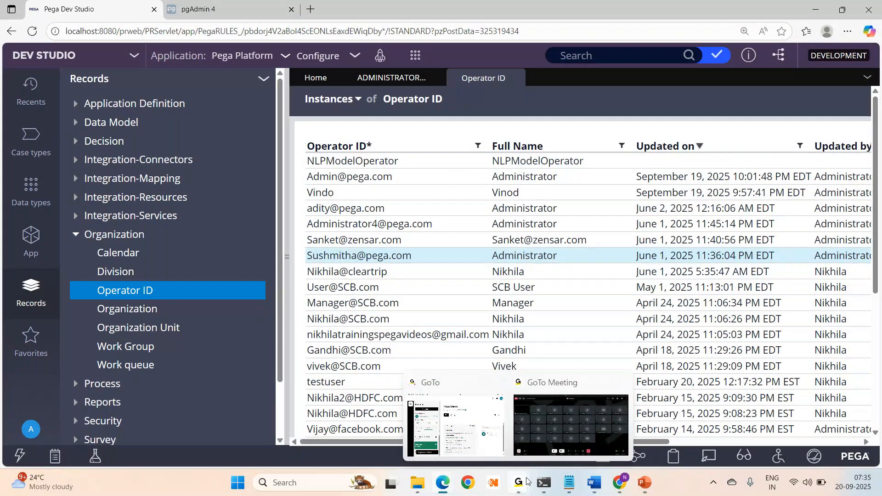
left_click(527, 482)
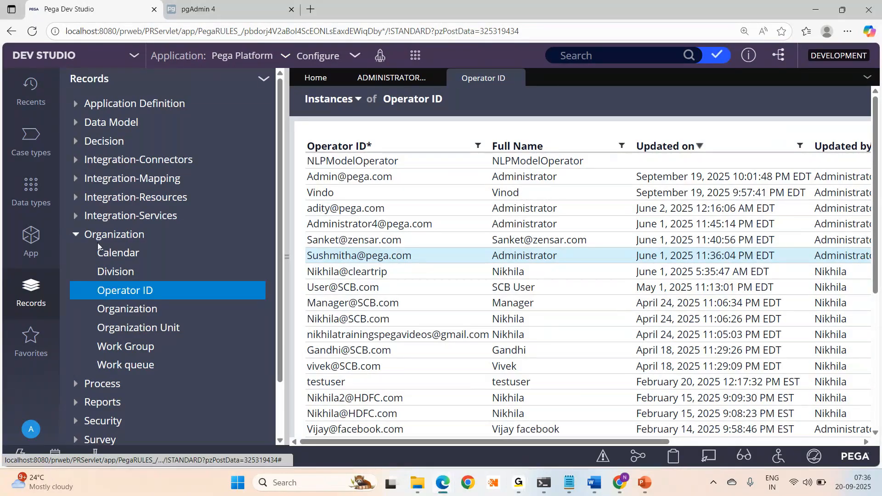
- List the Organization instances, close that list, then widen the Operator ID grid to reveal another column
left_click(128, 310)
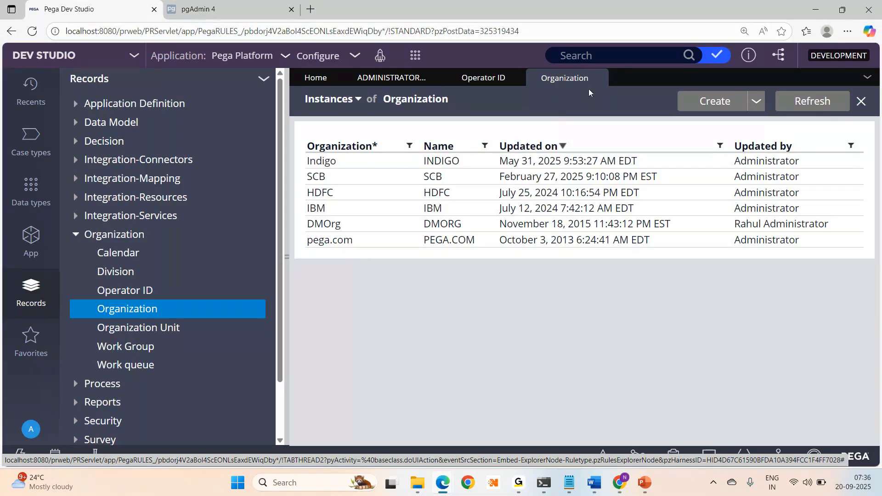
left_click(598, 78)
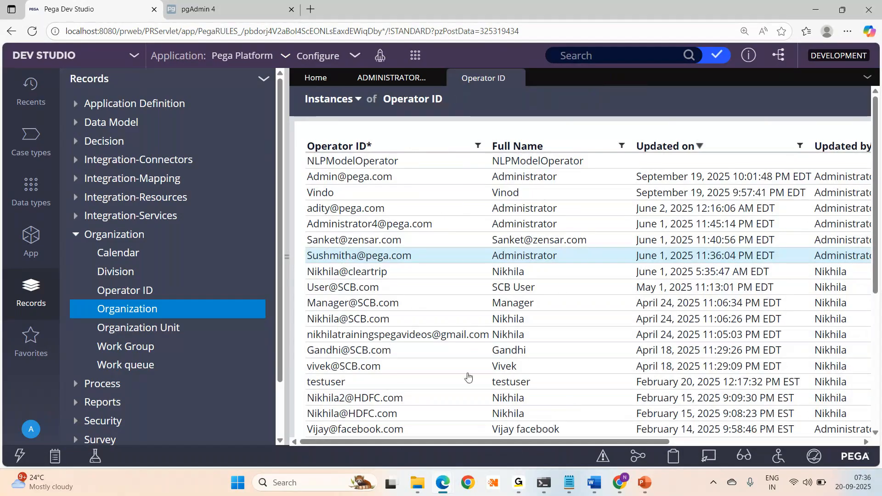
left_click_drag(287, 257, 246, 259)
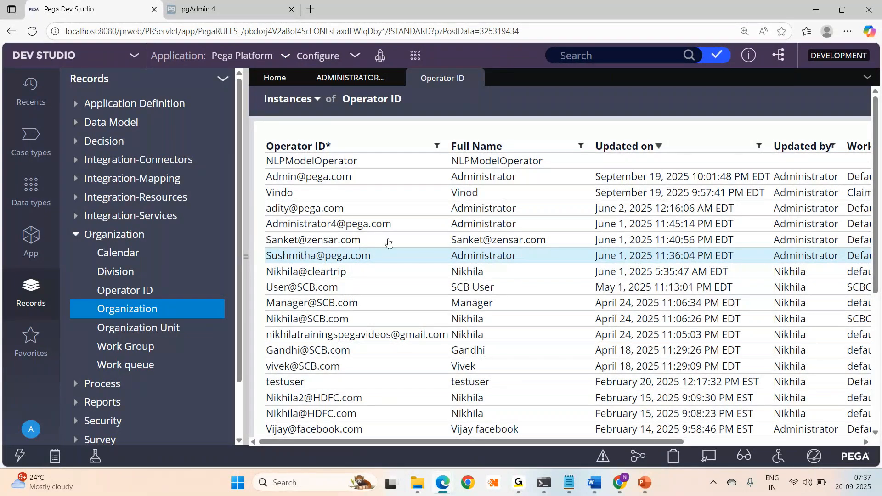
- Open the seventh operator record, tick Force password change on next login, and collapse the Records explorer
left_click(332, 255)
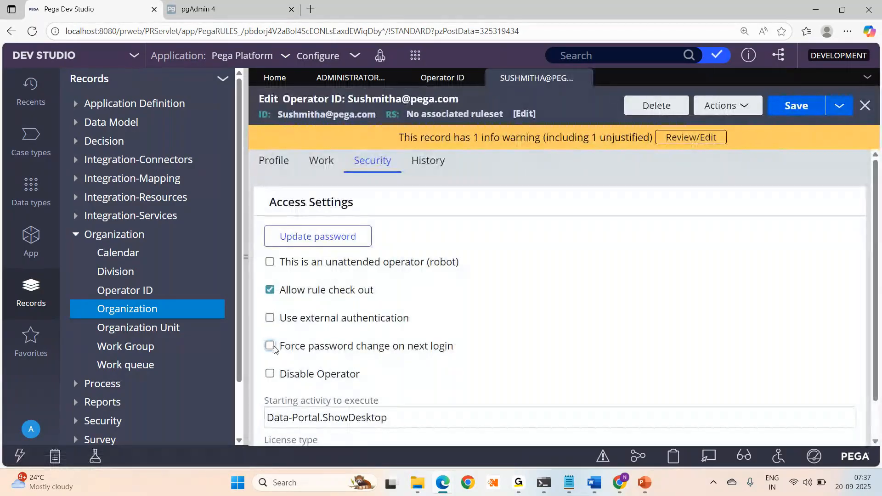
left_click(274, 349)
left_click_drag(454, 347, 286, 353)
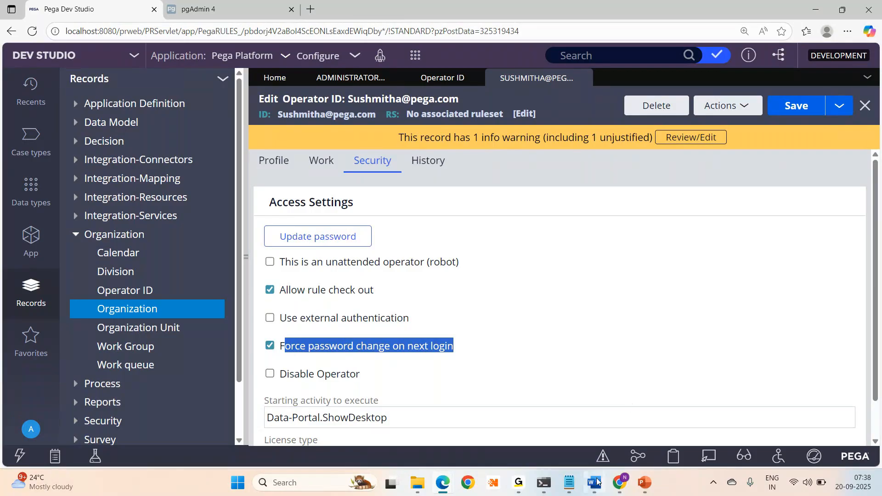
left_click(572, 428)
left_click(247, 256)
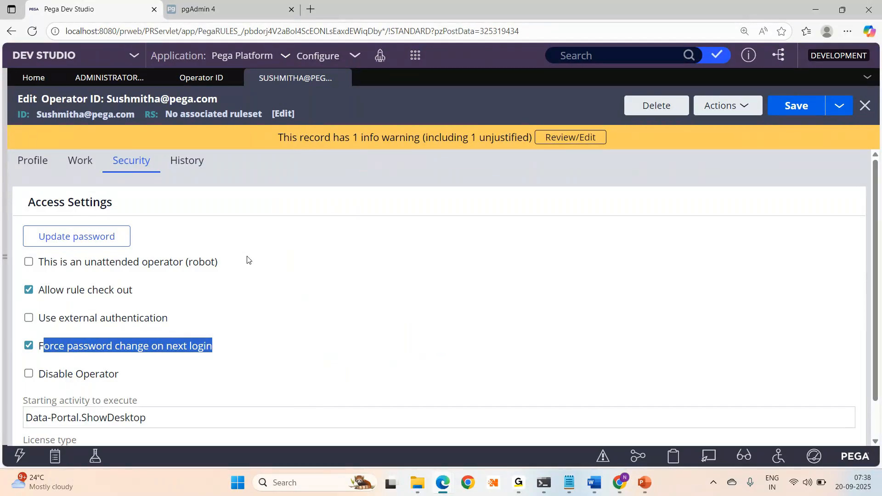
left_click(618, 492)
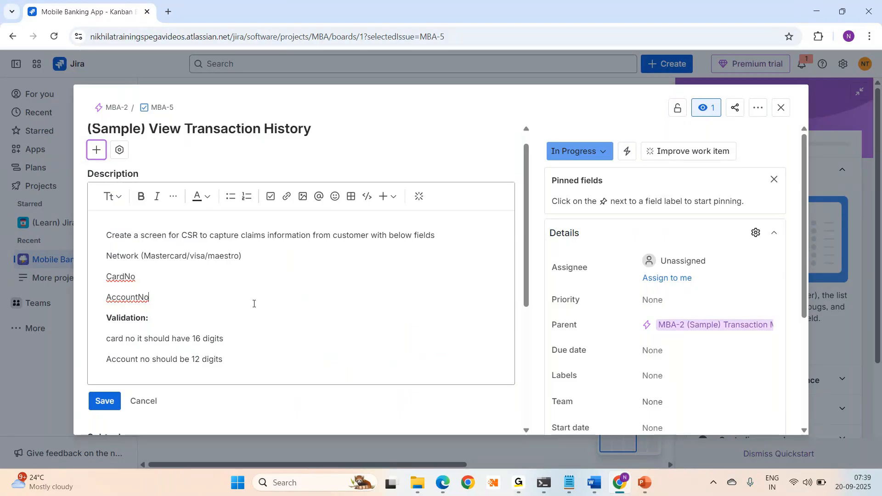
key("alt+Tab")
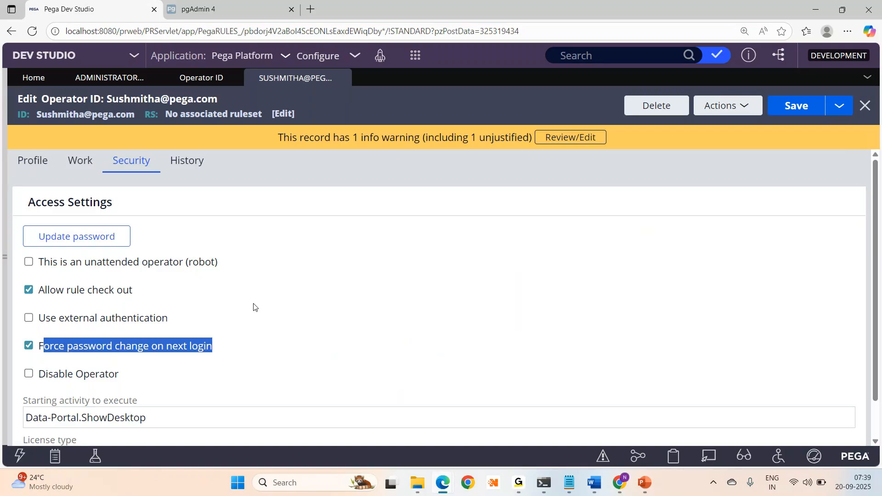
- Show the Records navigation again and open the Agile Workbench side panel
left_click(4, 256)
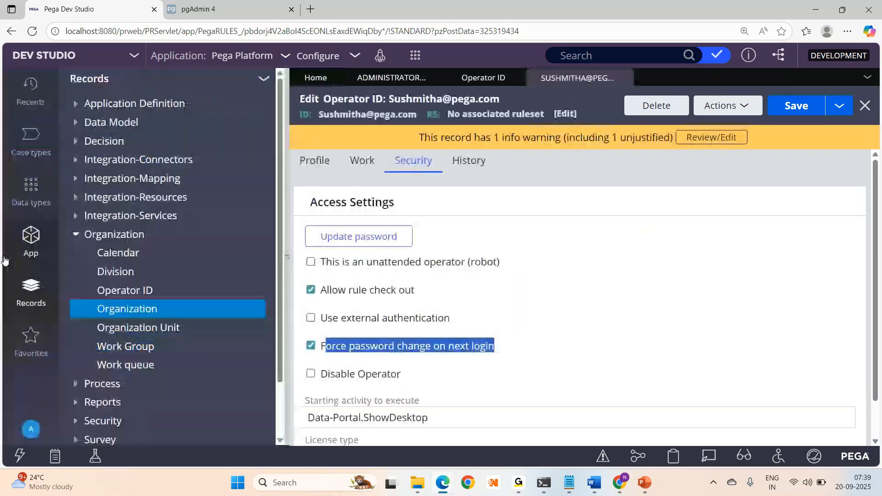
left_click(17, 458)
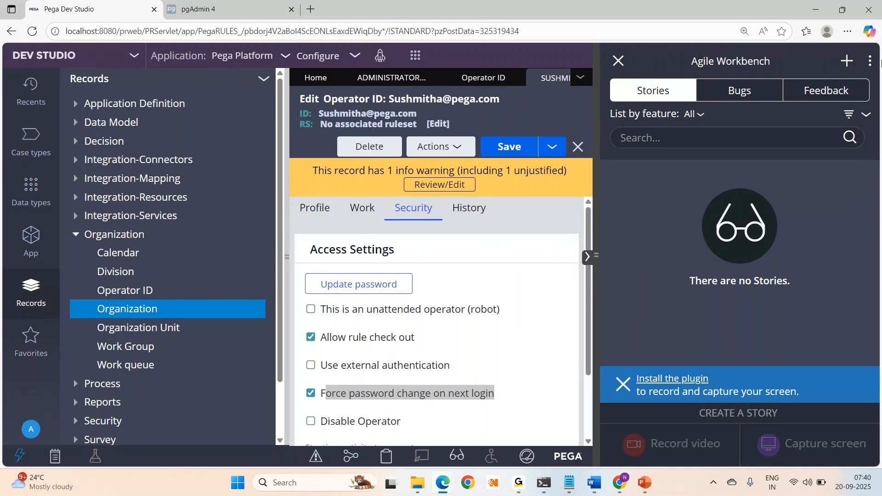
- Close the Agile Workbench, discard the operator record's unsaved changes, and close the Operator ID and administrator tabs
left_click(618, 61)
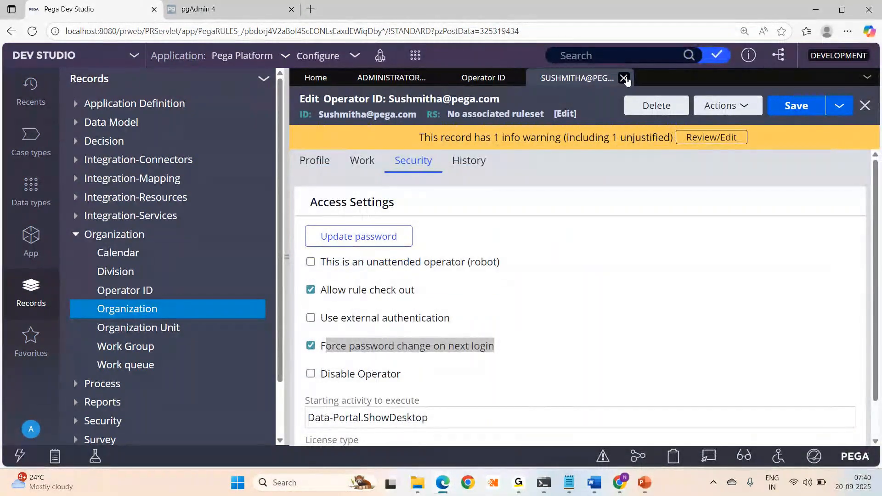
left_click(625, 78)
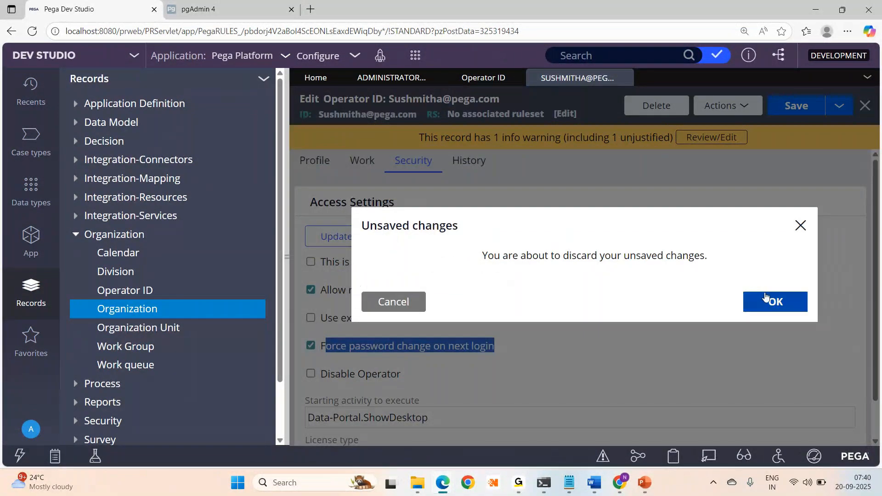
left_click(753, 299)
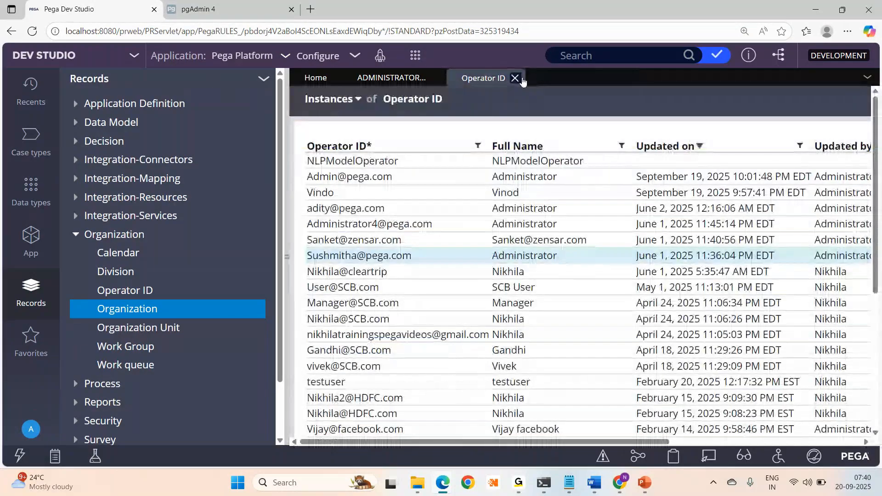
left_click(515, 78)
left_click(436, 79)
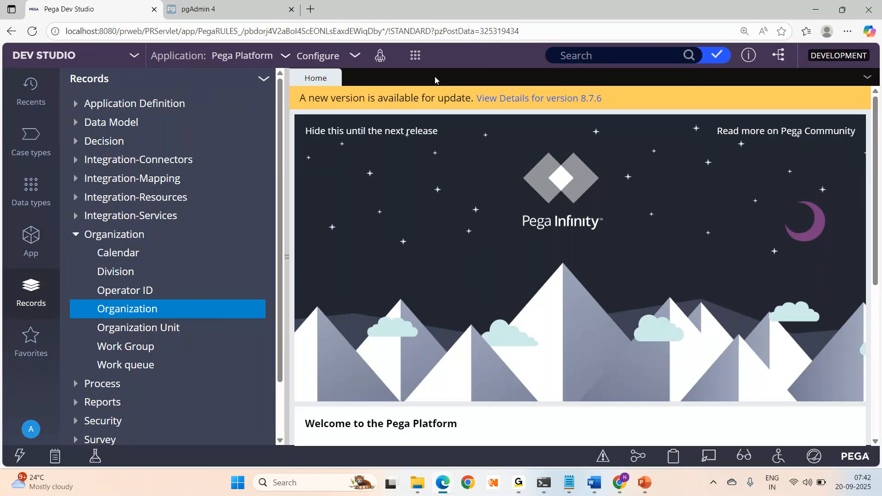
left_click(415, 56)
mouse_move(466, 221)
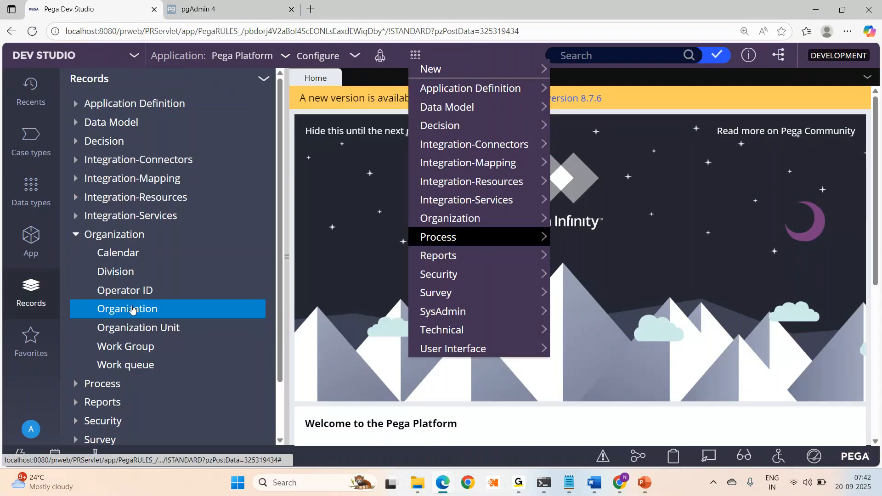
left_click(386, 79)
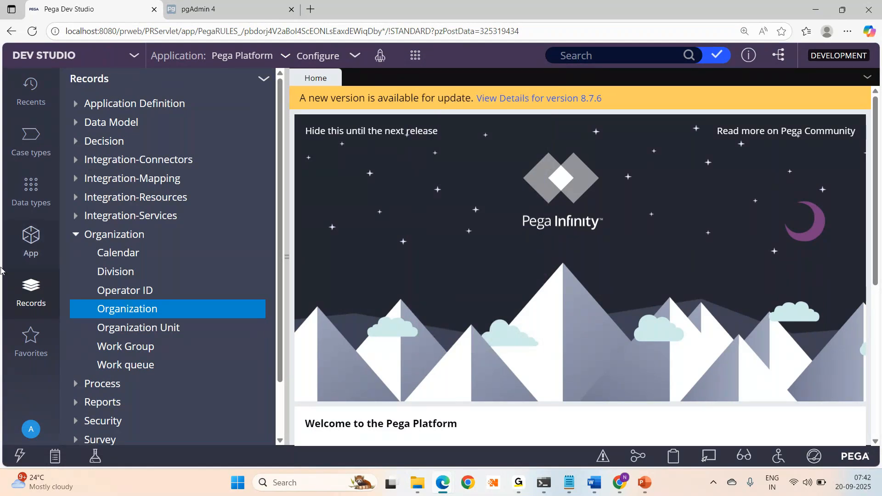
- List all Operator ID instances and zoom the page out to 110%
left_click(124, 292)
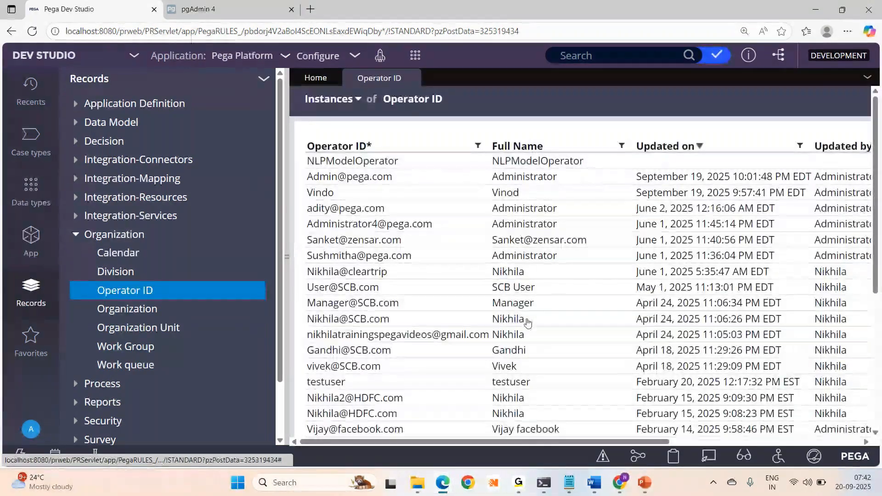
key("ctrl+minus")
key("ctrl+minus")
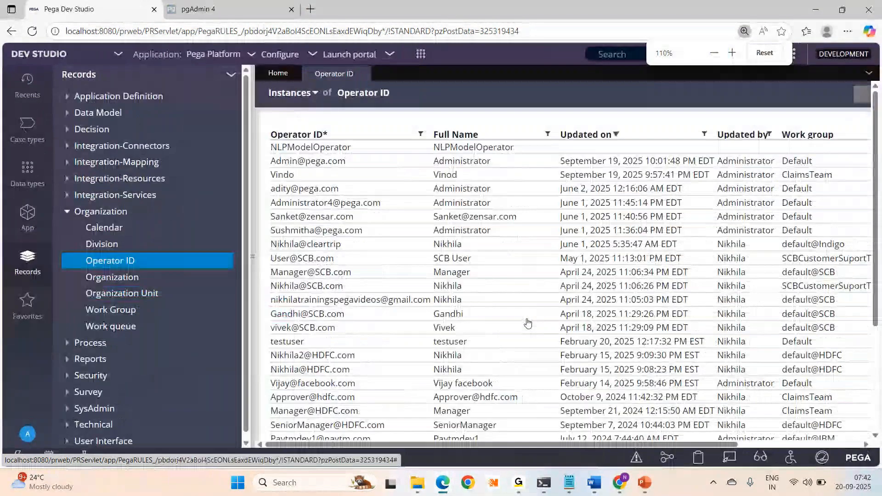
key("ctrl+minus")
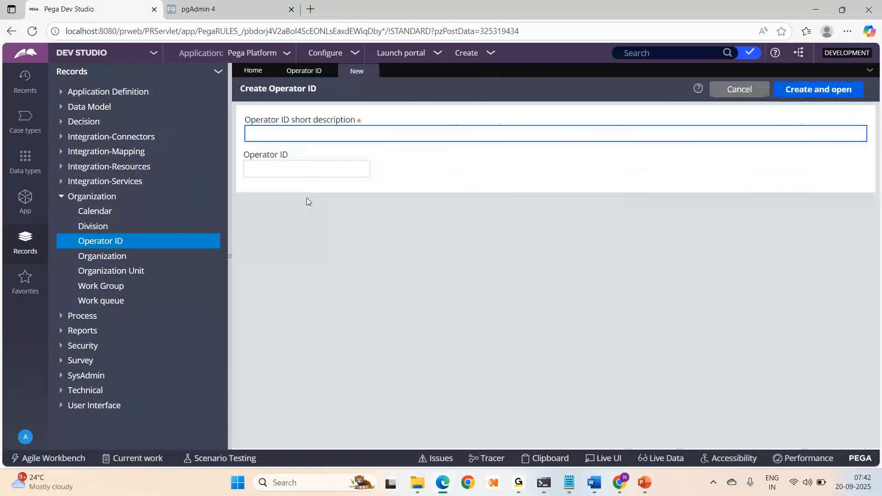
- Cancel the new operator, then open the fifth operator record, check its save options, and close it
left_click(371, 72)
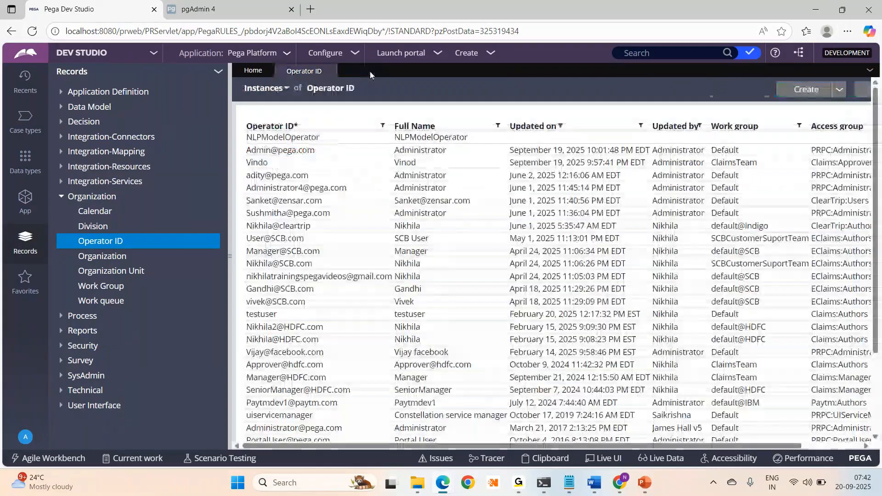
left_click(295, 188)
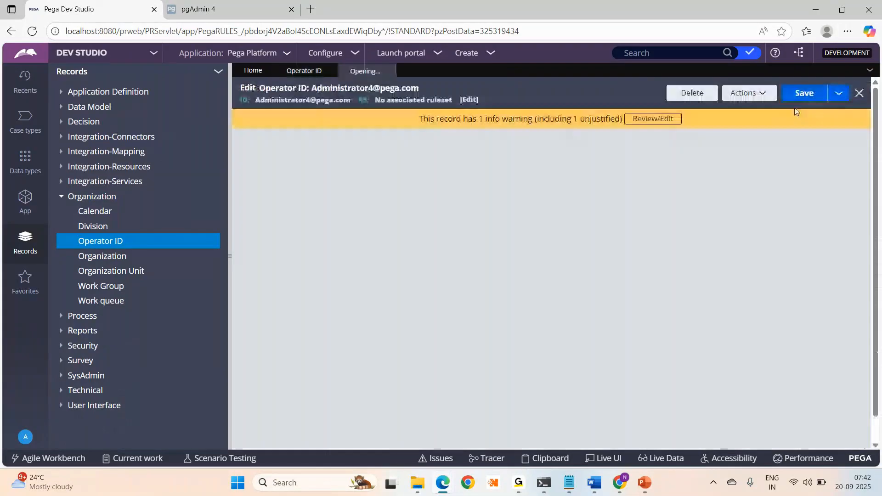
left_click(848, 93)
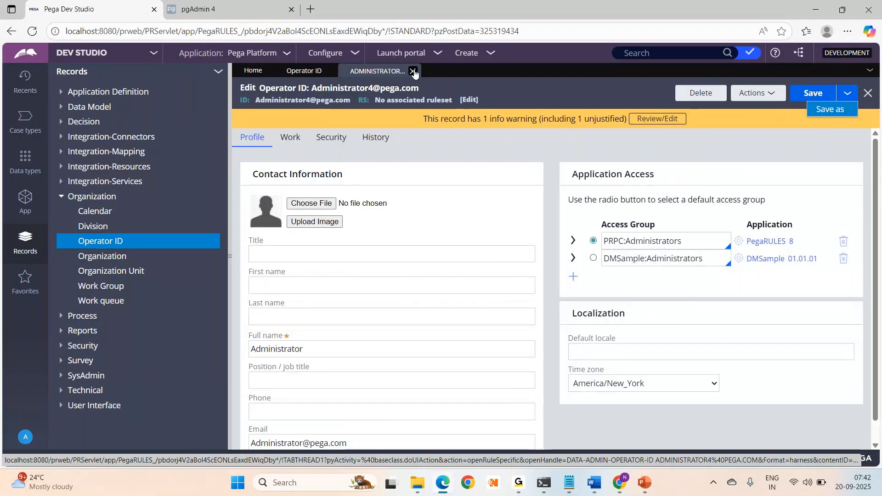
left_click(413, 71)
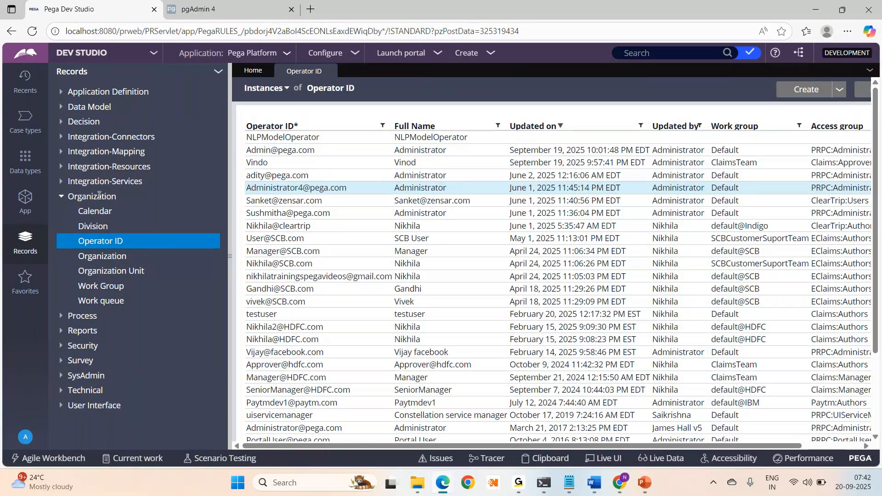
right_click(99, 196)
mouse_move(92, 210)
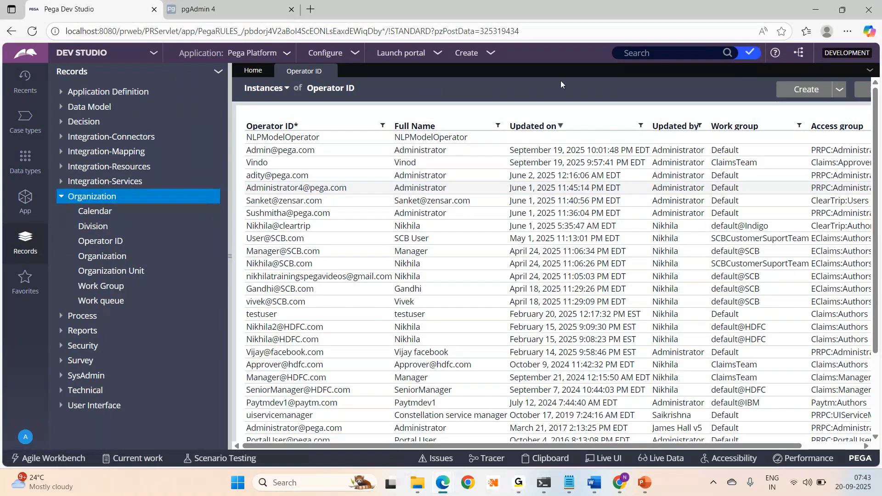
key("ctrl+plus")
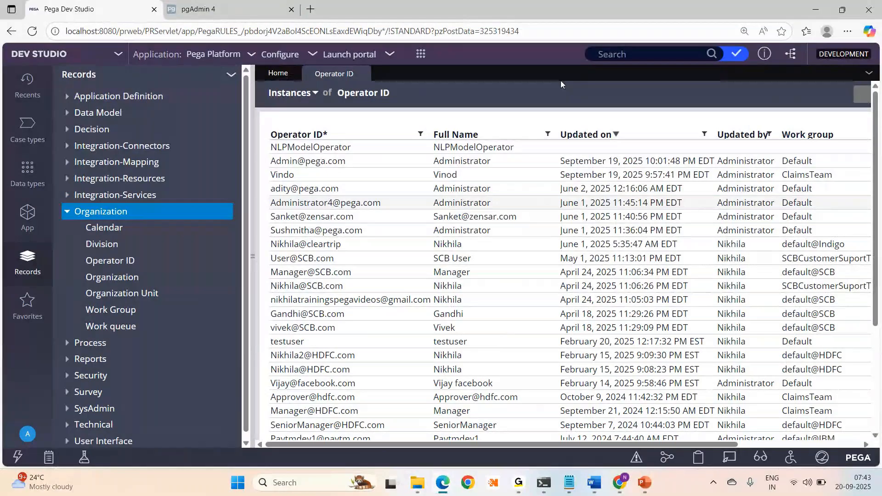
mouse_move(519, 482)
left_click(569, 437)
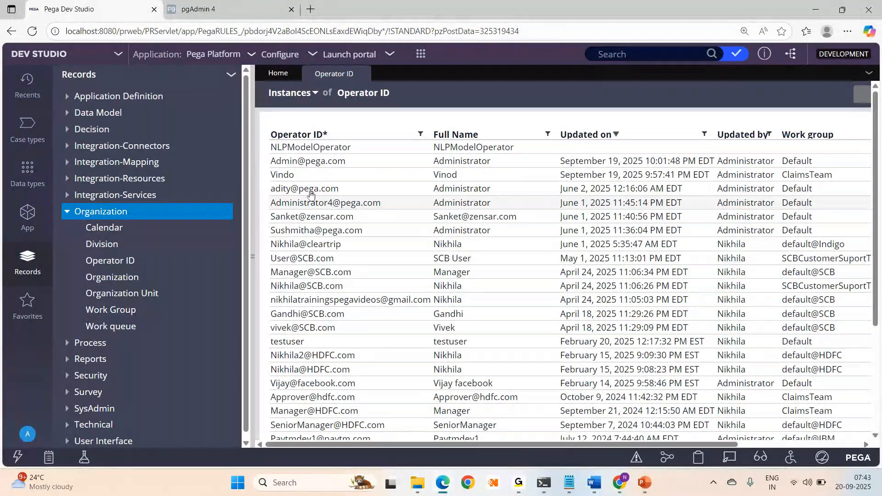
- Open the sixth operator record and keep Named as its license type on the Security tab
left_click(296, 216)
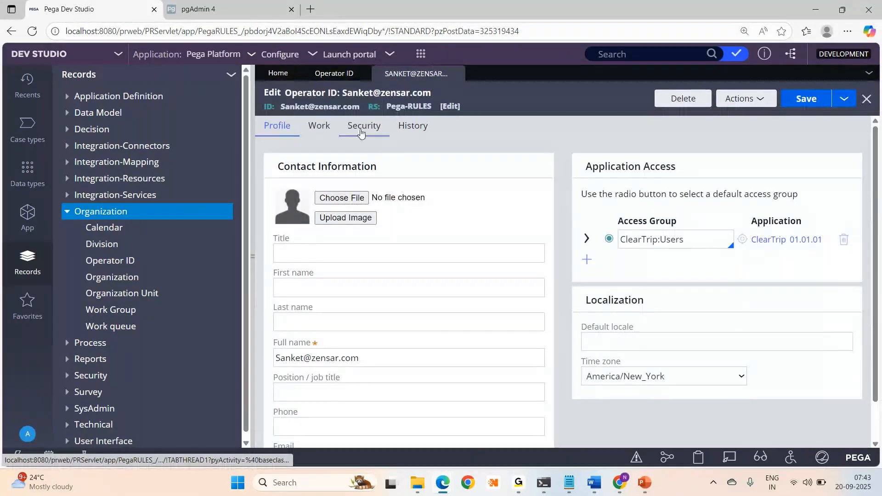
left_click(360, 132)
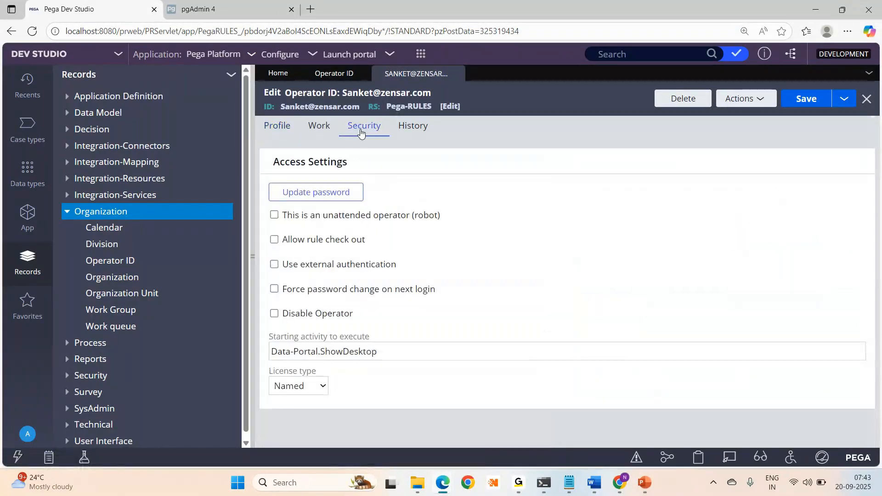
left_click(310, 390)
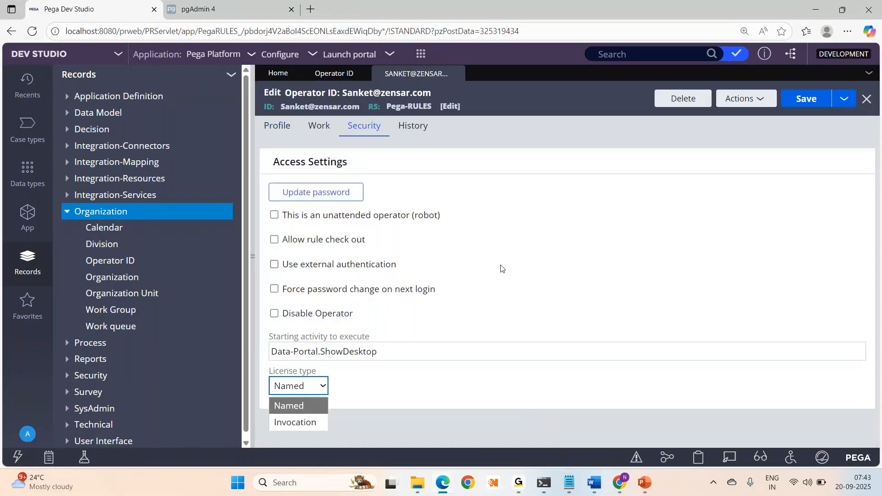
left_click(611, 224)
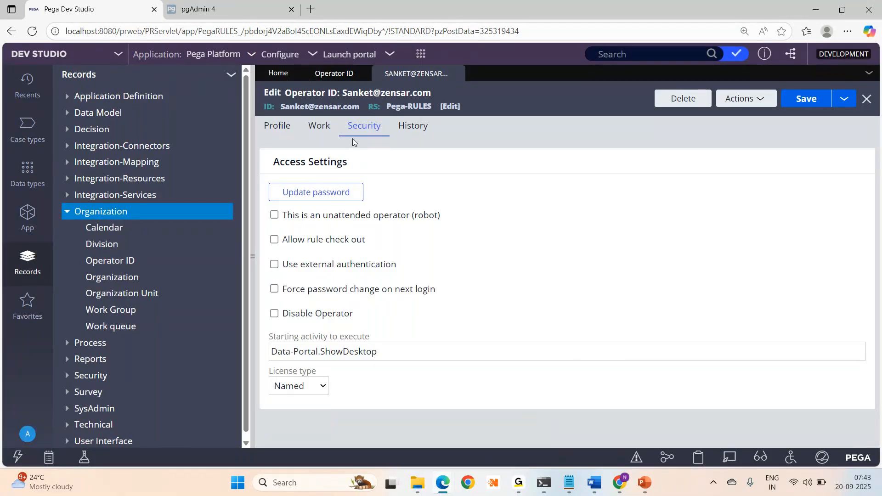
- Review the operator's profile and access group, then close the record and the Operator ID list
left_click(278, 126)
triple_click(650, 222)
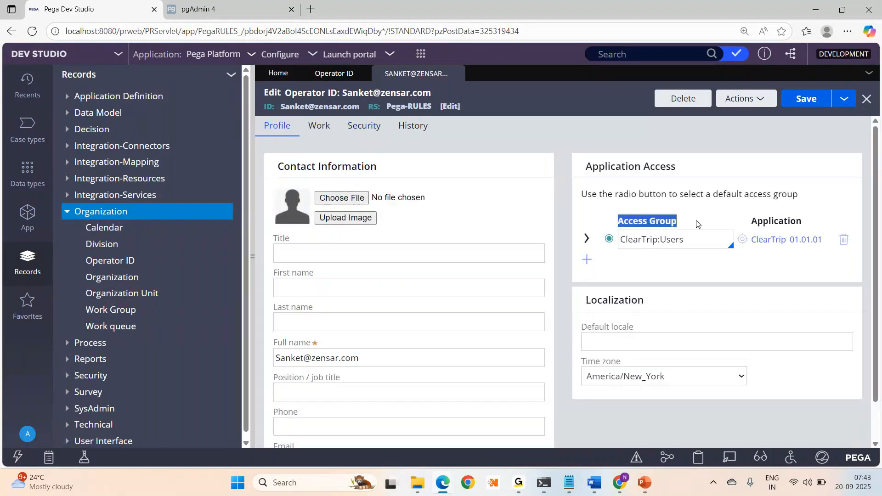
left_click(364, 125)
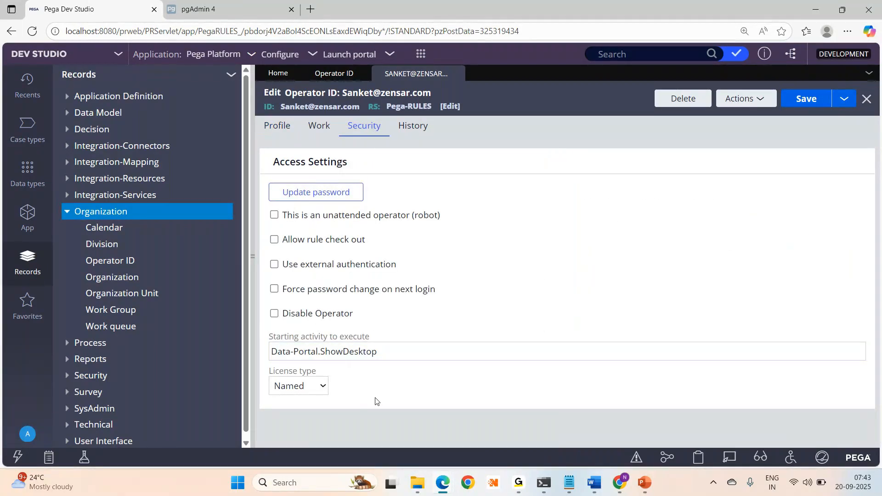
left_click(267, 125)
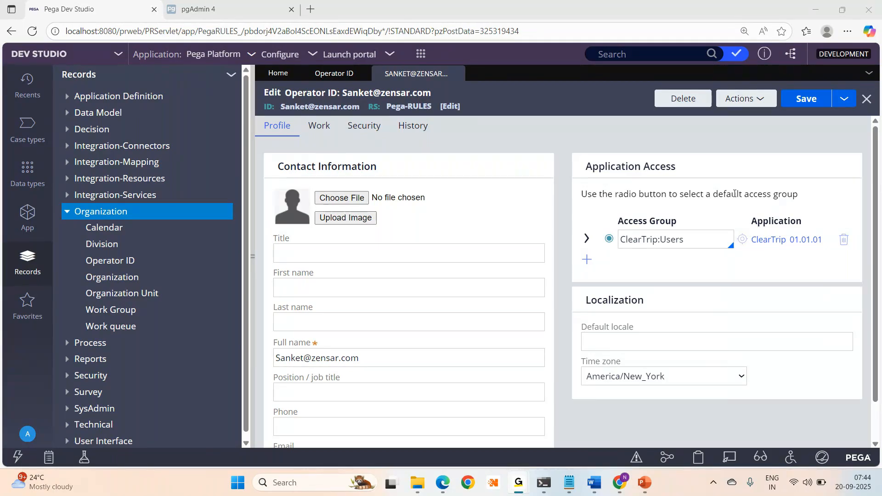
key("alt+Tab")
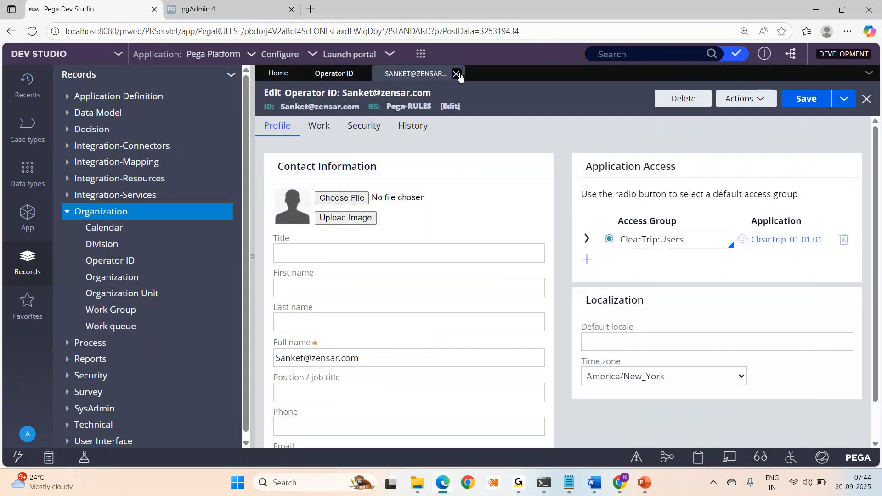
left_click(458, 74)
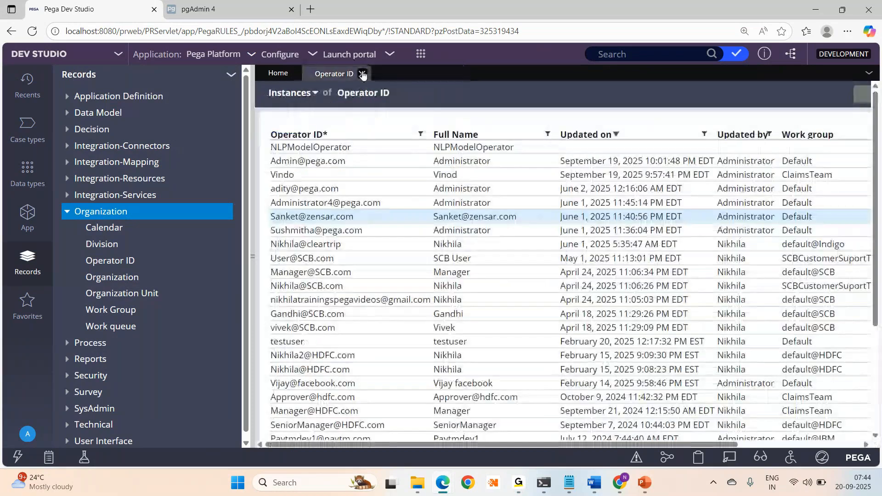
left_click(363, 73)
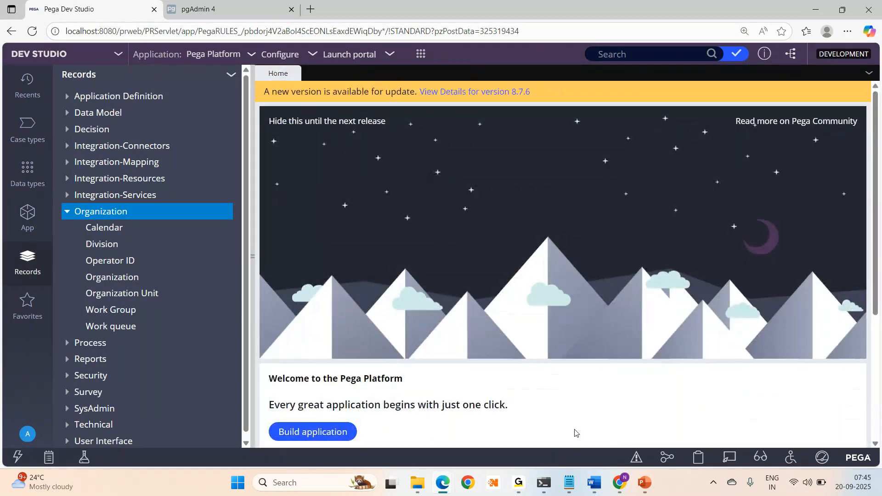
- In Notepad, replace the old note with two operator e-mail IDs, each followed by 'install'
key("alt+Tab")
key("Delete")
key("Return")
key("Return")
key("Return")
type("H")
key("BackSpace")
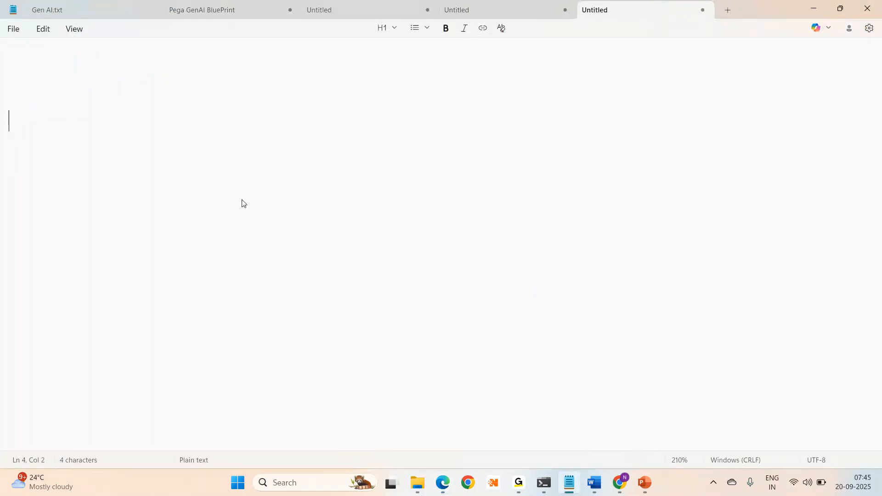
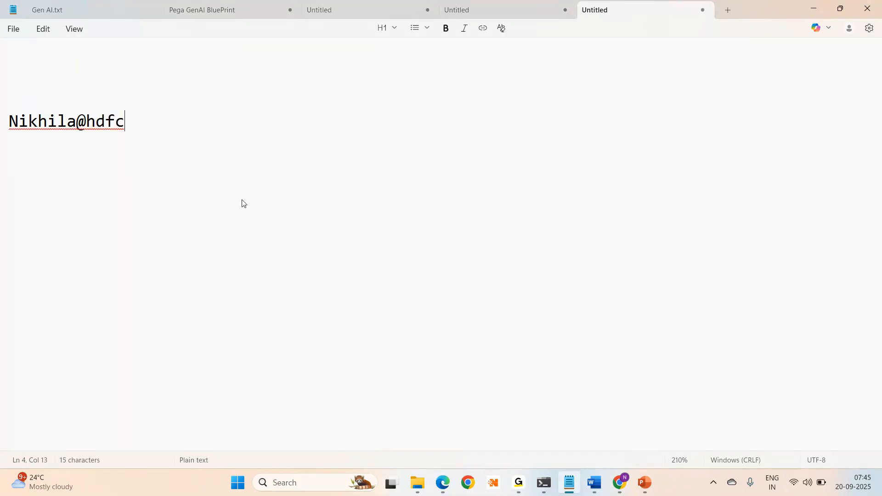
key("Return")
type("install")
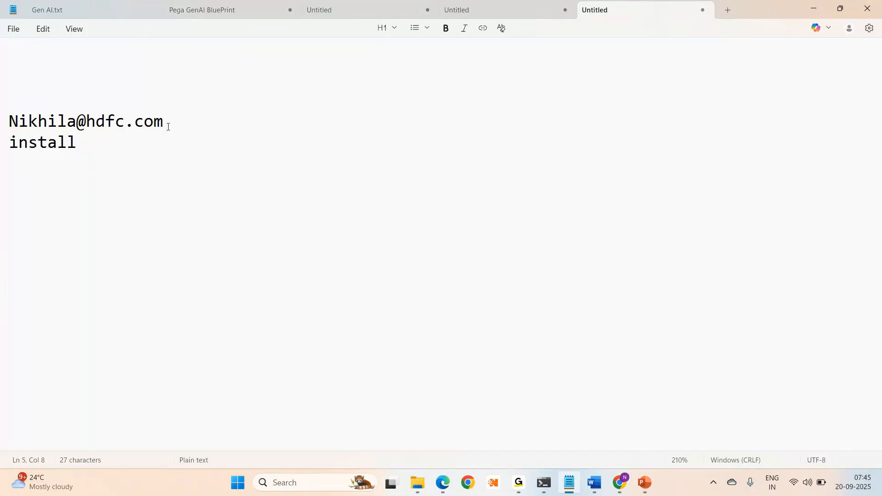
key("Return")
key("Return")
key("Return")
key("Return")
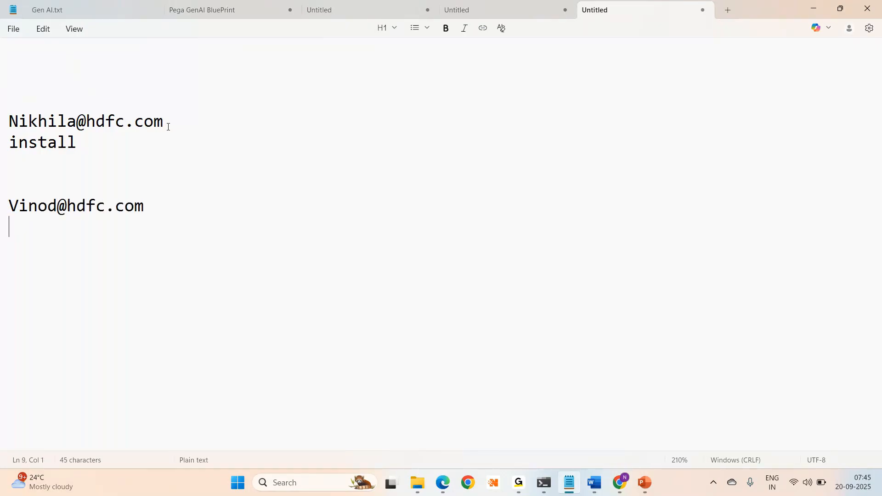
type("install")
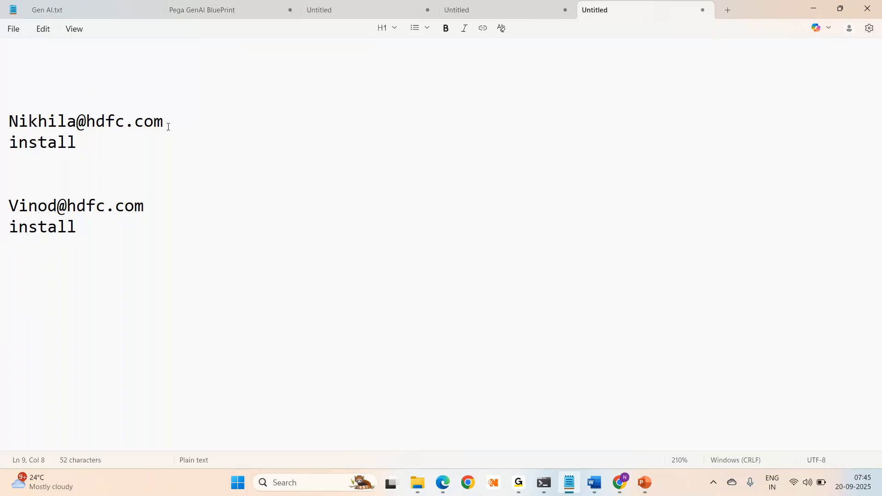
- Back in Pega, open the current operator's own record from the avatar menu
key("alt+Tab")
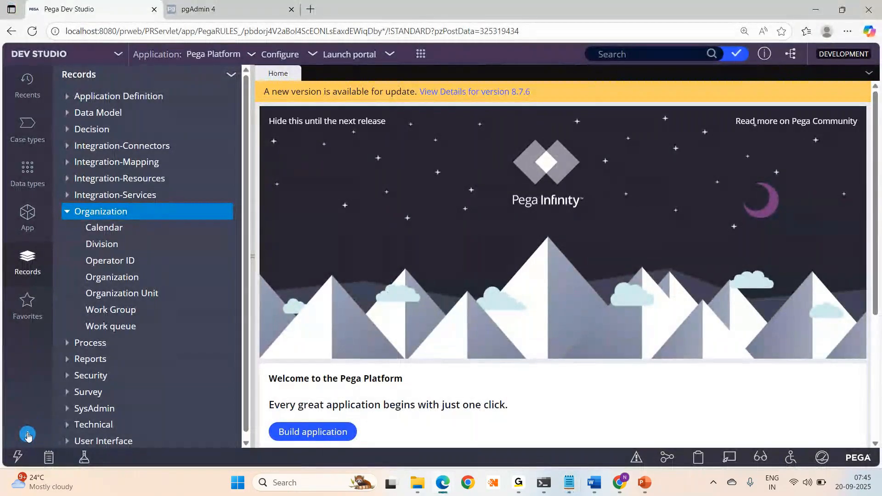
left_click(28, 435)
left_click(33, 370)
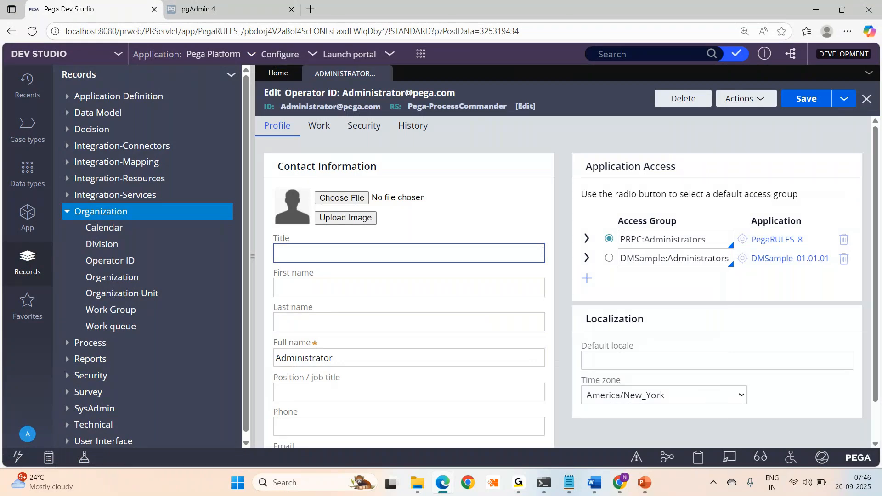
- Collapse the Records navigation panel so the Administrator operator record spans the full width
left_click(251, 255)
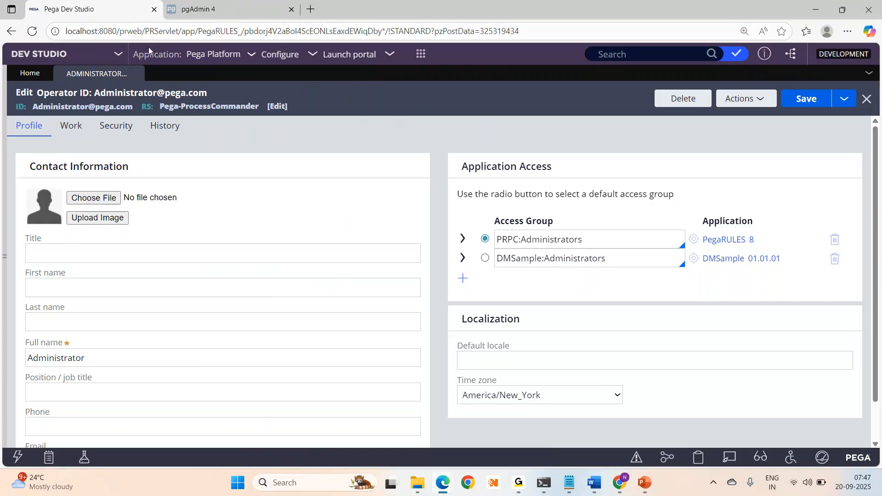
- Return to pgAdmin 4 and put the cursor in the pr_operators query
left_click(217, 14)
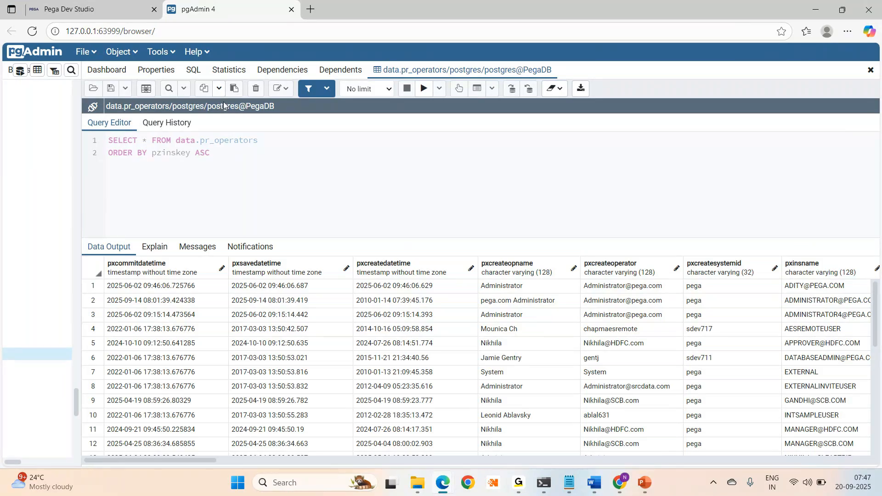
left_click(111, 136)
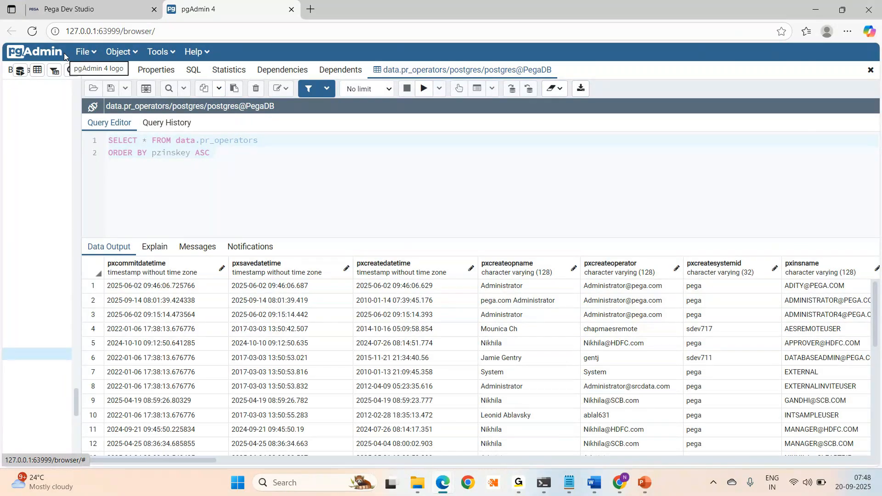
- Widen the object browser tree to see the pr_data tables, then narrow it for the query
left_click_drag(81, 226, 377, 239)
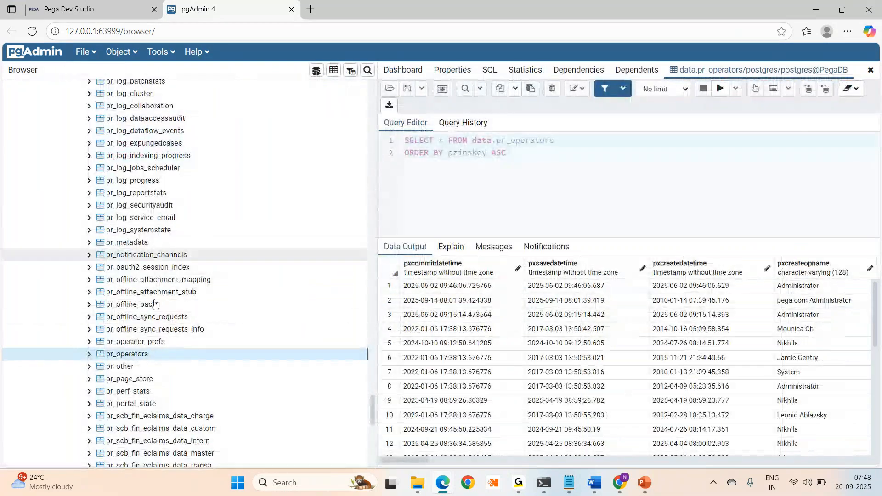
left_click_drag(373, 410, 369, 201)
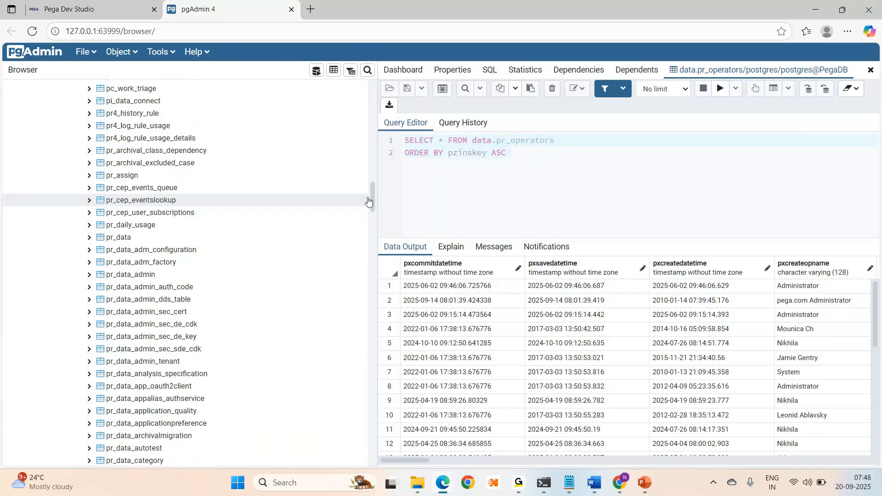
left_click_drag(371, 203, 372, 225)
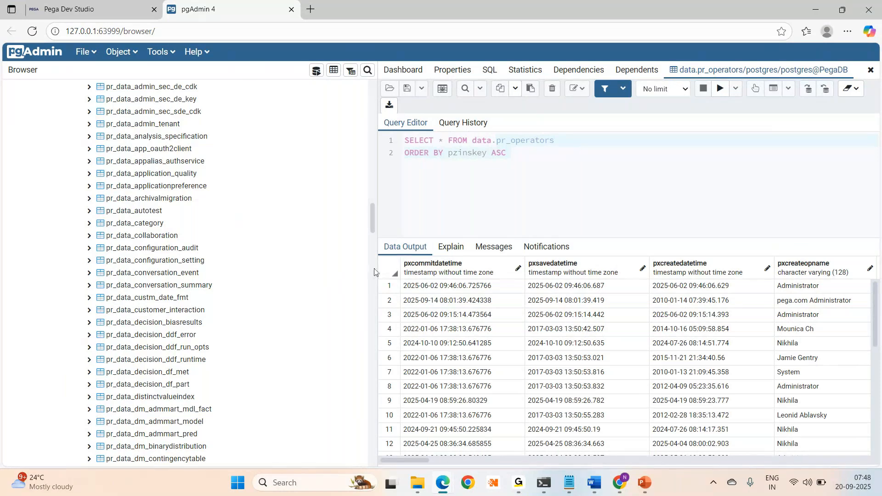
left_click_drag(375, 272, 256, 261)
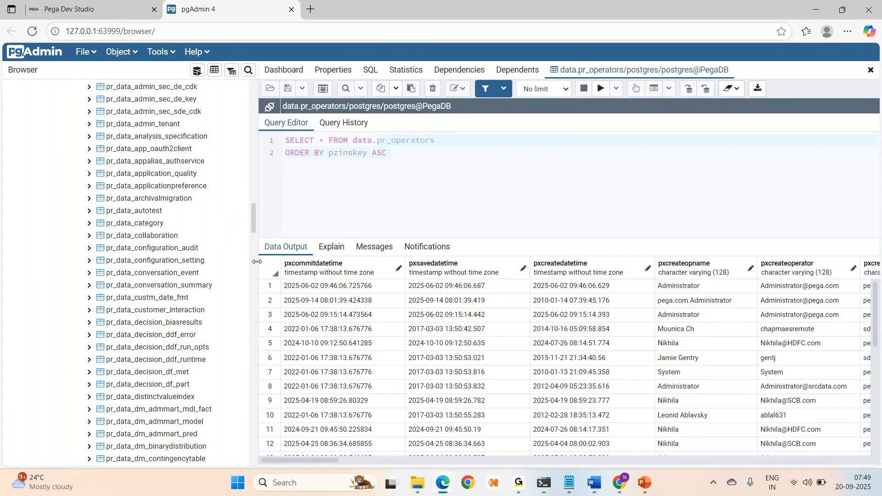
- Scroll the pr_operators results right across the columns to pyfirstname and pylastname
left_click(92, 9)
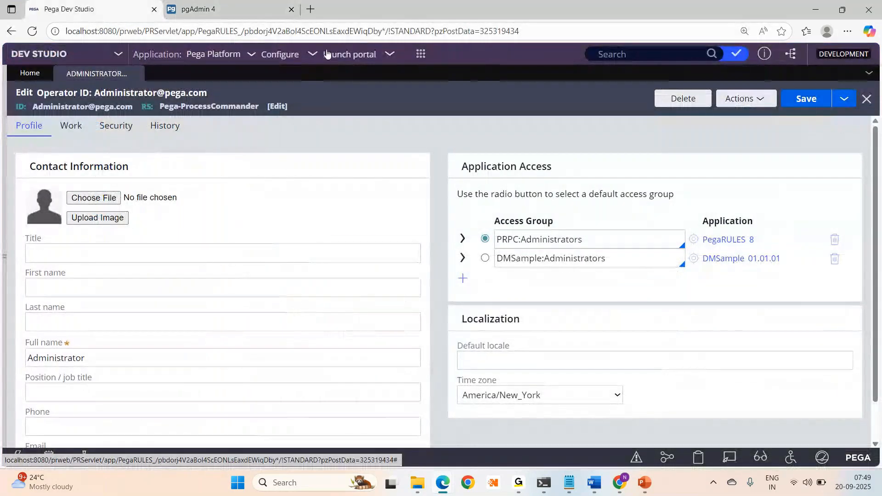
left_click(213, 13)
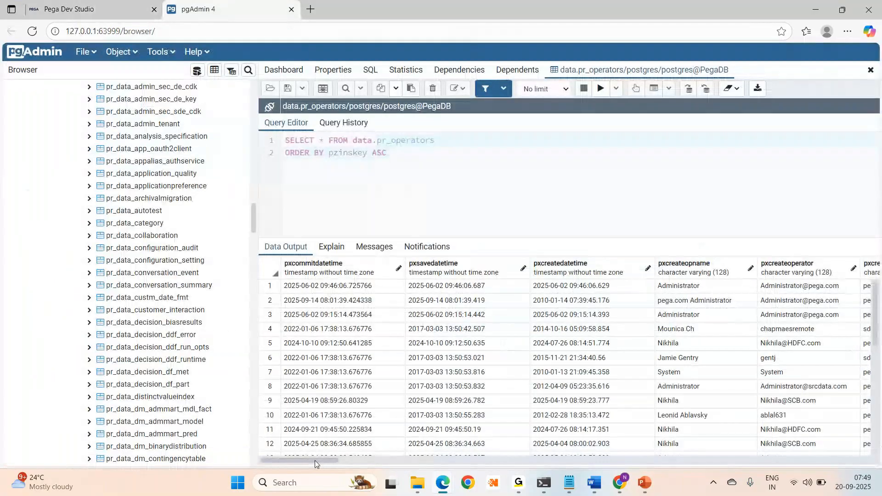
left_click_drag(316, 460, 339, 462)
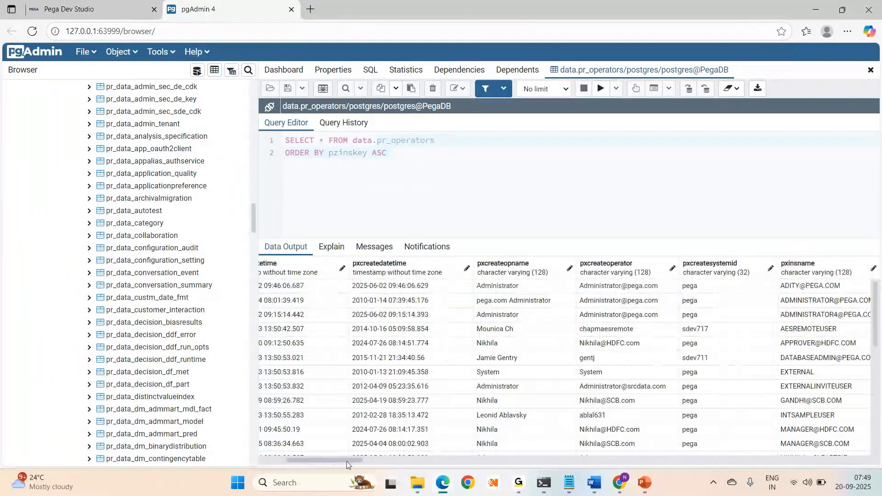
left_click_drag(347, 460, 395, 461)
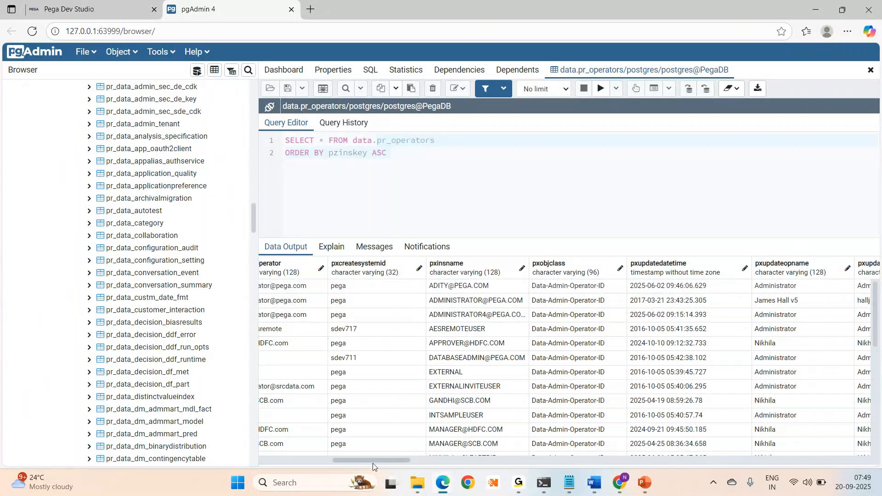
left_click_drag(373, 461, 467, 466)
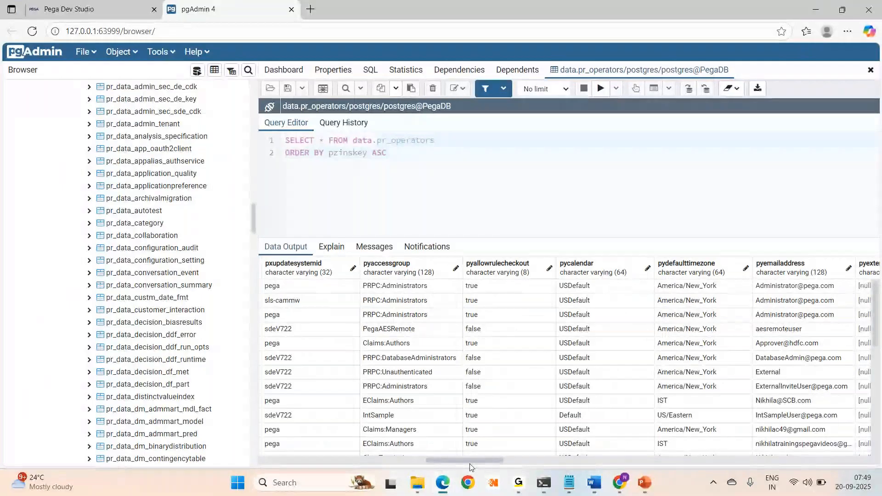
scroll(552, 413, "right", 5)
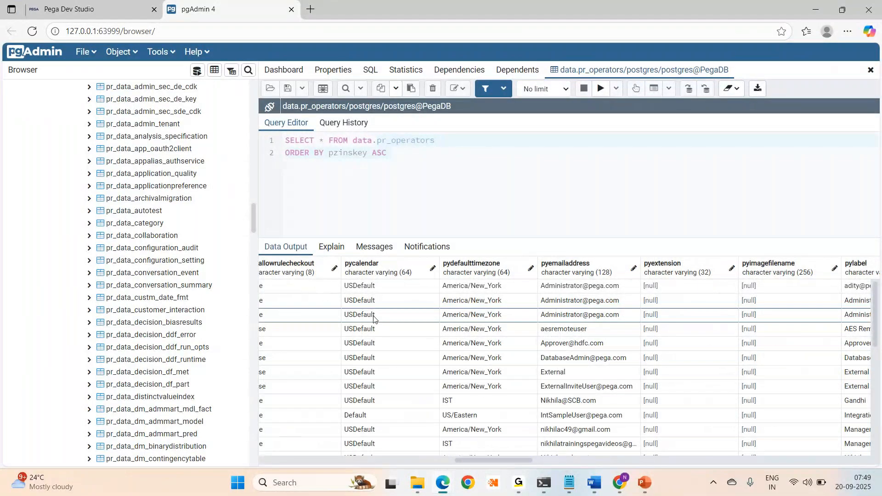
left_click_drag(528, 457, 607, 461)
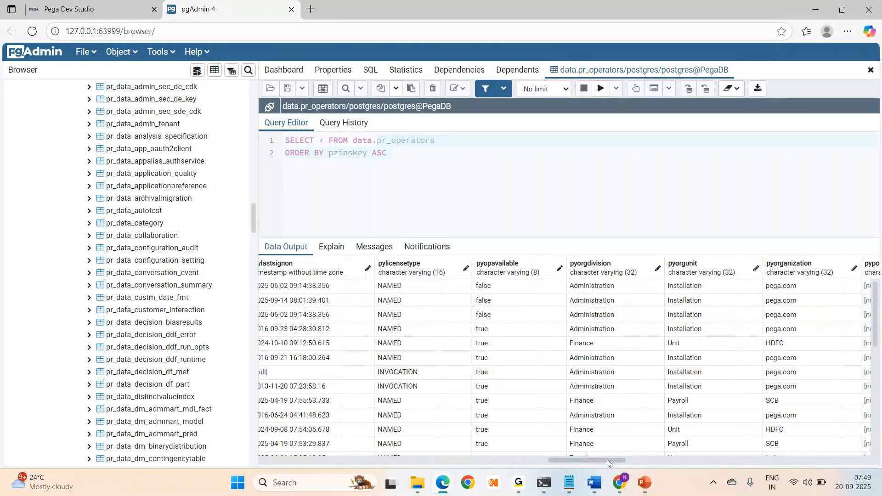
left_click_drag(608, 459, 612, 459)
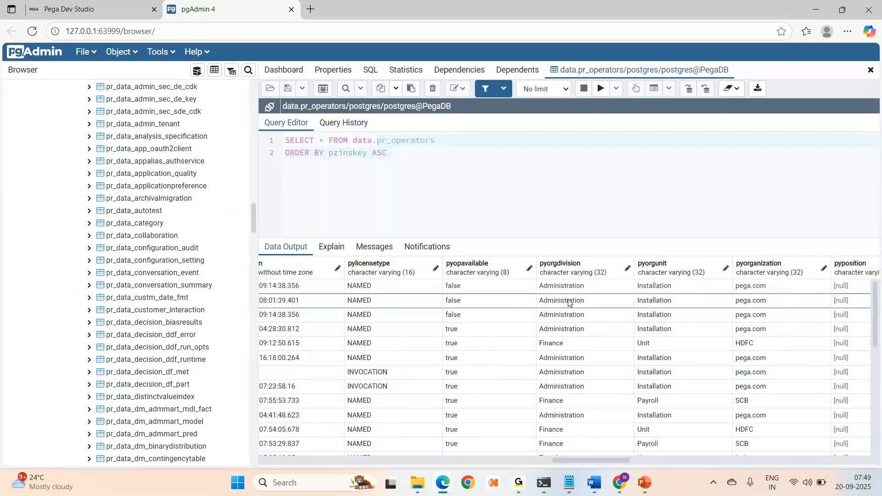
left_click_drag(567, 461, 635, 461)
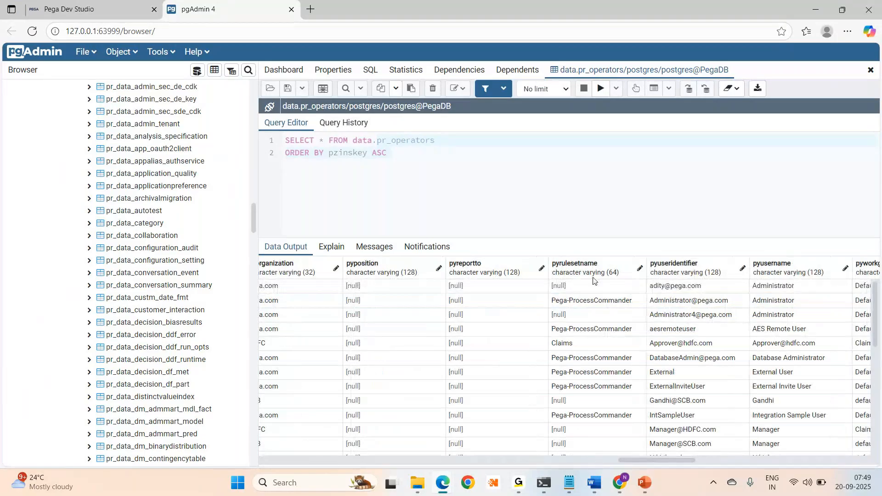
left_click_drag(658, 464, 830, 457)
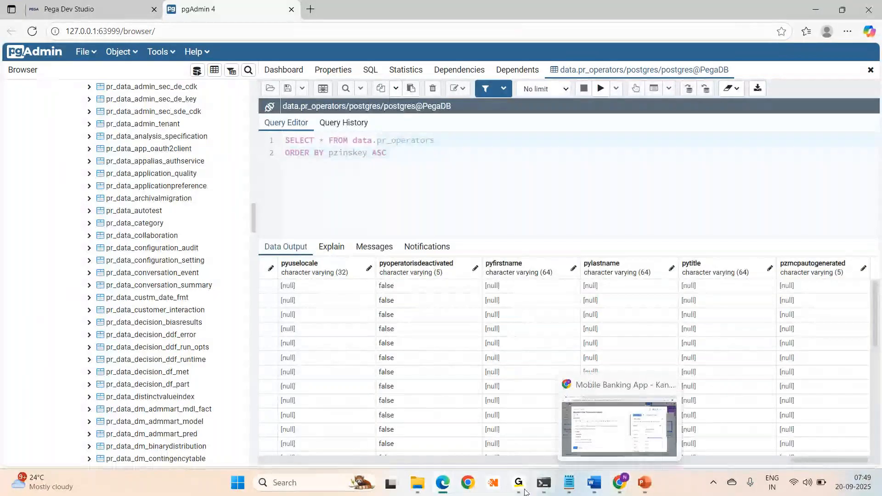
- Scroll the results grid back to the first columns, starting at pxcommitdatetime
mouse_move(521, 493)
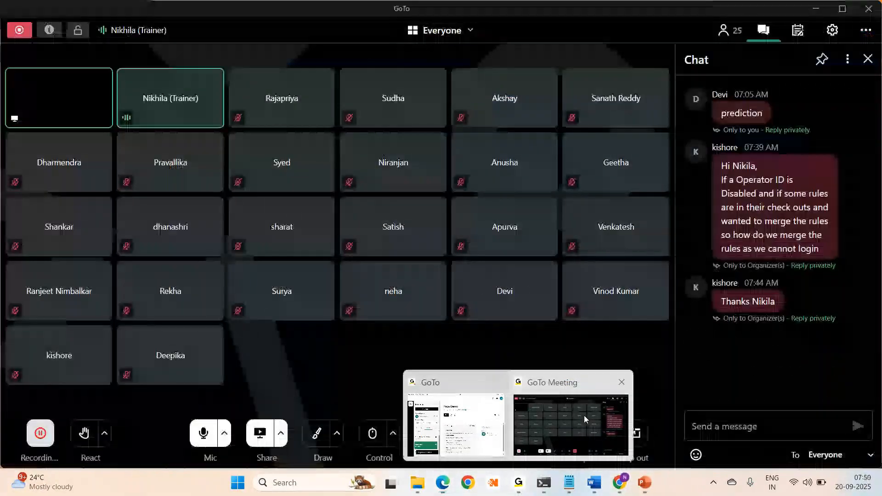
left_click(583, 415)
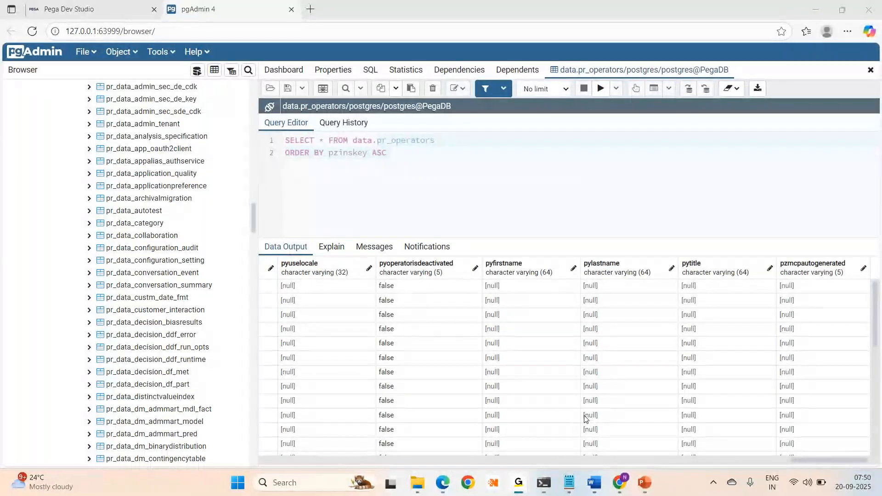
left_click(585, 417)
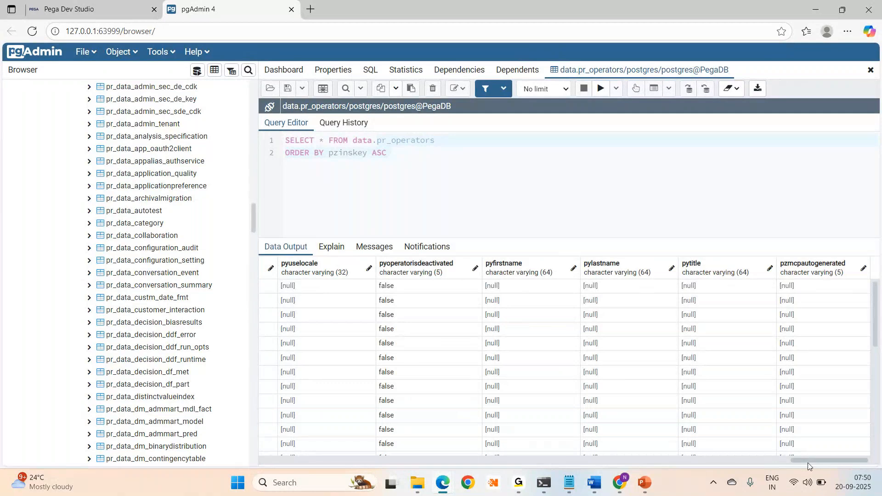
left_click_drag(808, 463, 320, 463)
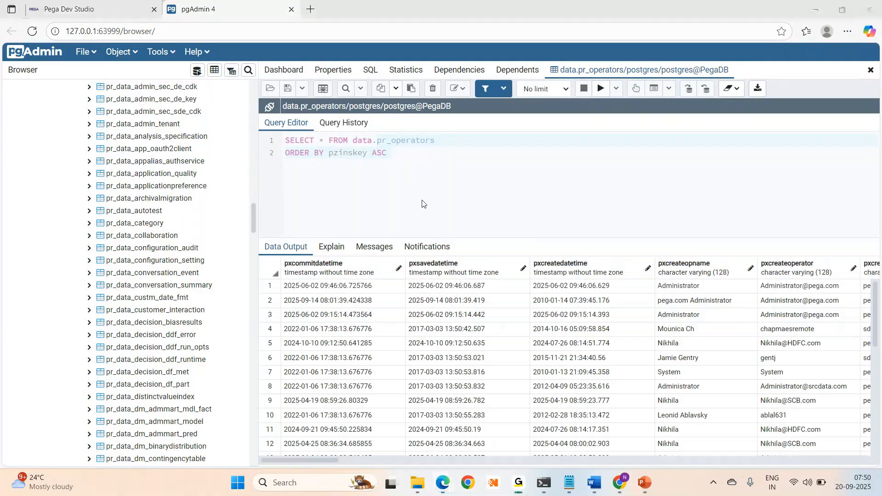
key("ctrl+Tab")
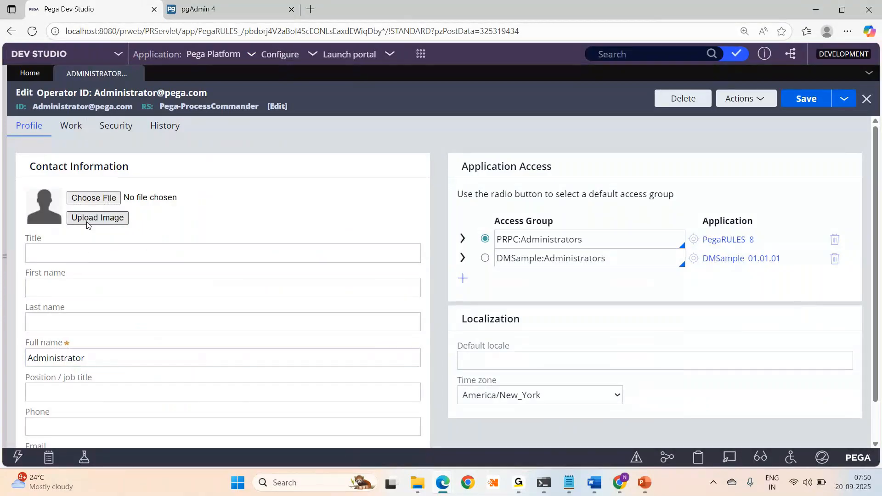
key("alt+Tab")
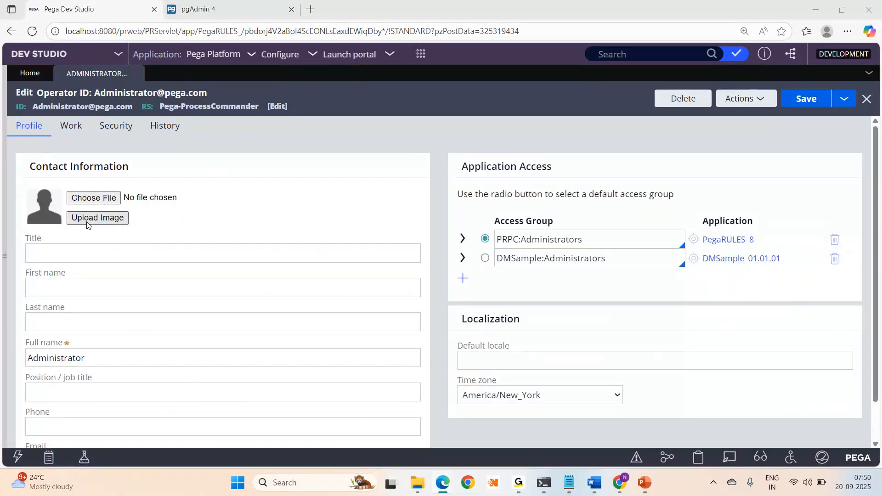
key("Escape")
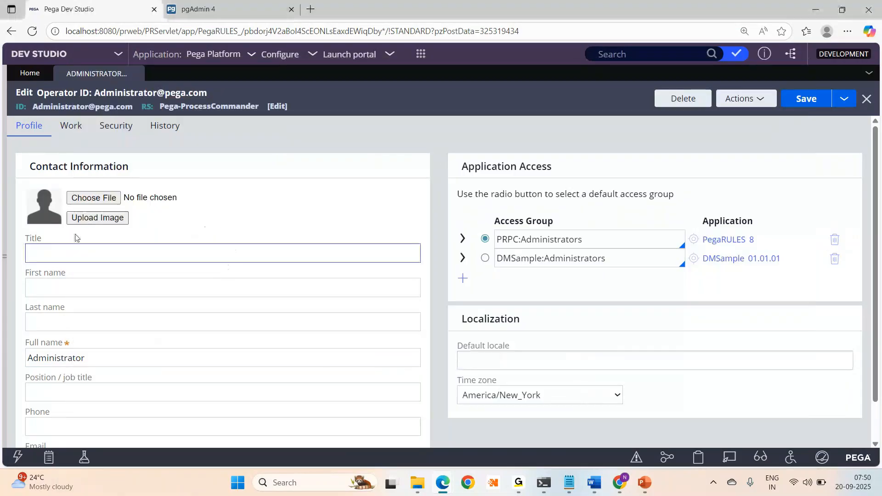
key("alt+Tab")
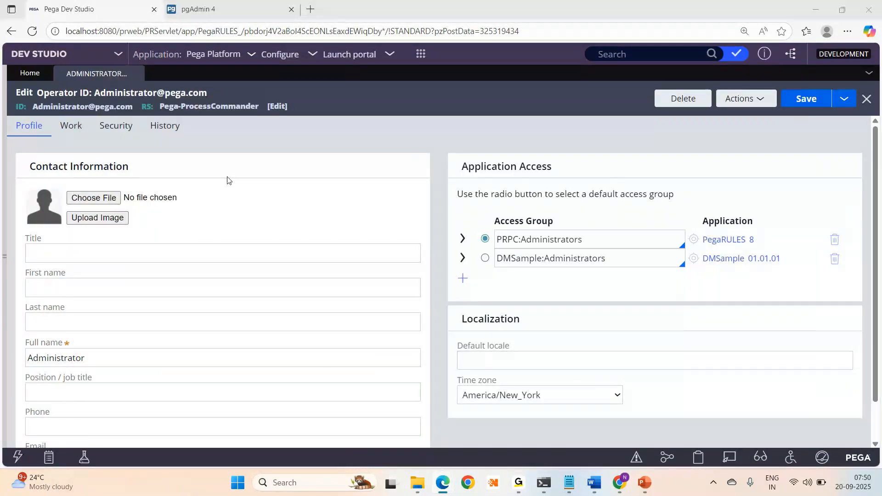
key("ctrl+Tab")
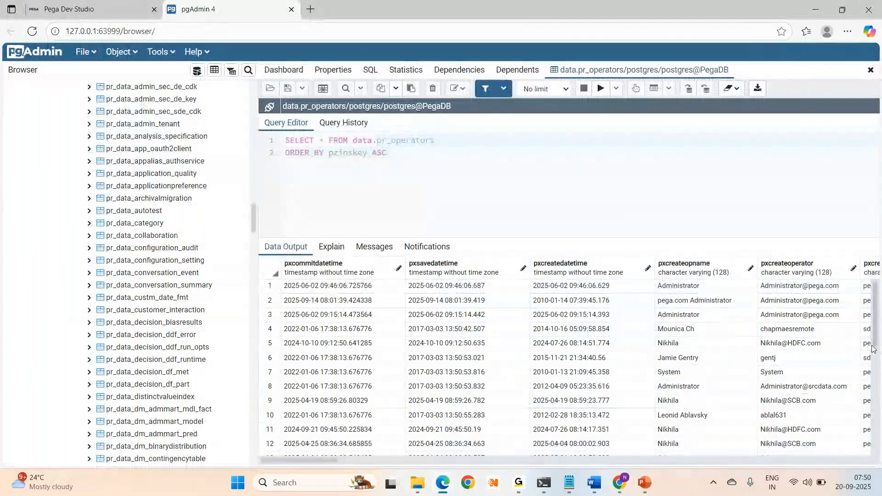
- Step through row 5's cells from pxcommitdatetime via pyusername, pycalendar and pyposition to pzinskey
left_click_drag(377, 140, 433, 143)
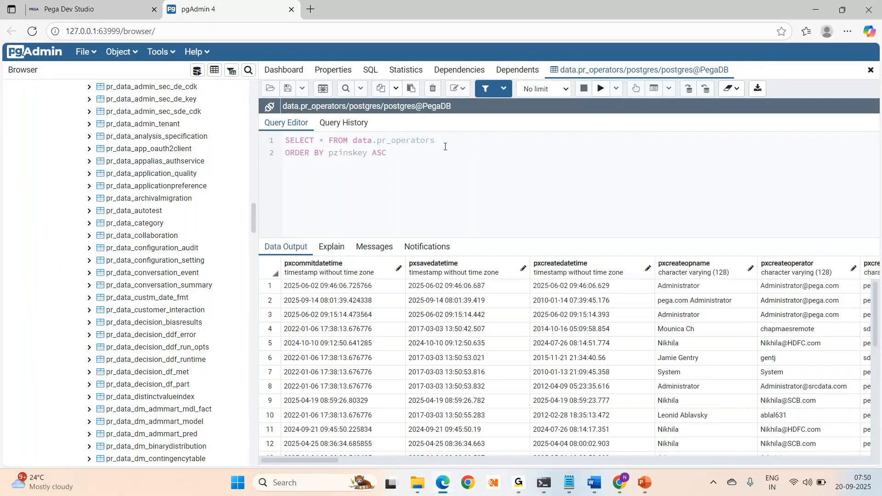
left_click(327, 345)
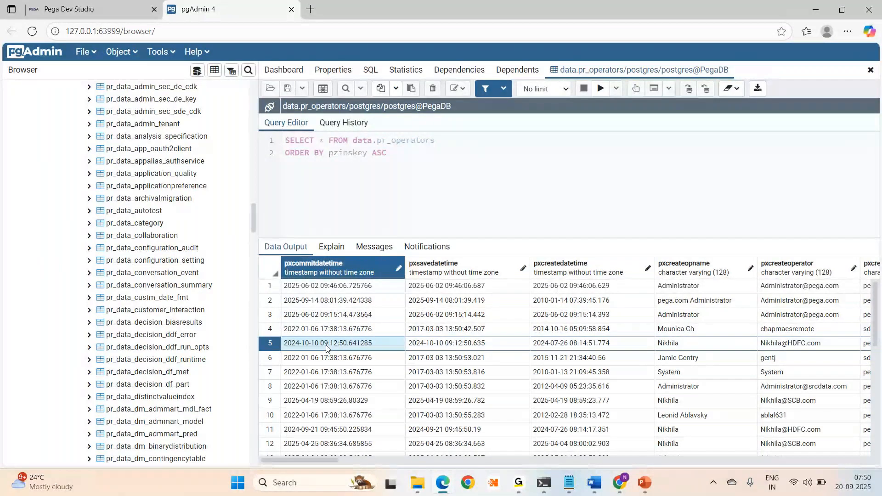
key("Right")
key("Right")
key("Right")
key("Right")
key("Right")
key("Right")
key("Right")
key("Right")
key("Right")
key("Right")
key("Right")
key("Right")
key("Right")
key("Right")
key("Right")
key("Right")
key("Right")
key("Right")
key("Right")
key("Right")
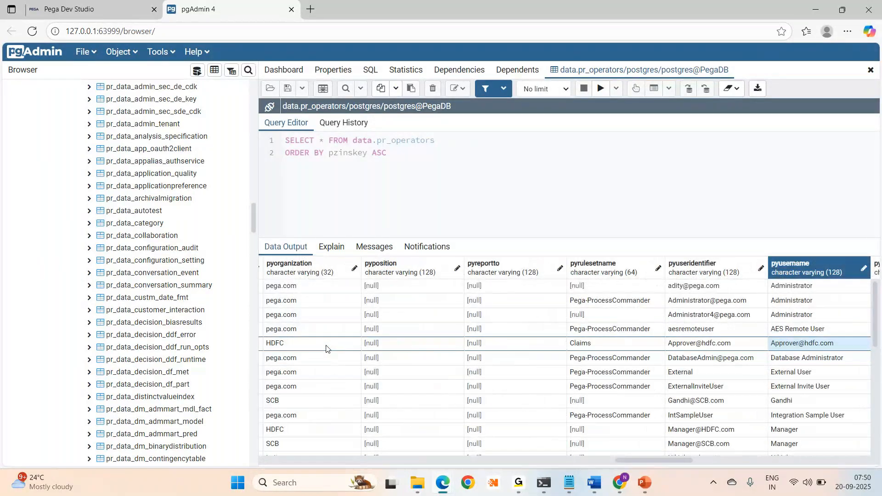
key("Right")
key("Right")
key("Right")
key("Right")
key("Right")
key("Right")
key("Left")
key("Left")
key("Left")
key("Left")
key("Left")
key("Left")
key("Left")
key("Left")
key("Left")
key("Left")
key("Left")
key("Left")
key("Left")
key("Left")
key("Left")
key("Left")
key("Left")
key("Left")
key("Left")
key("Left")
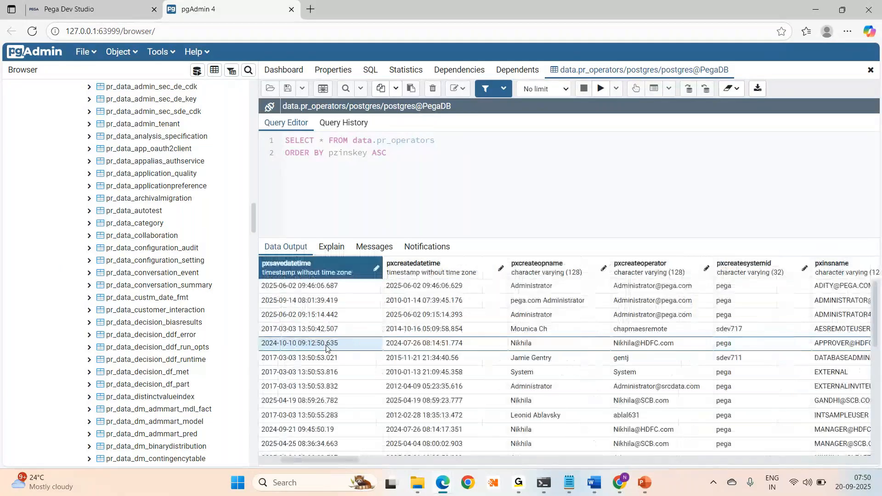
key("Right")
key("Right")
key("Right")
key("Right")
key("Right")
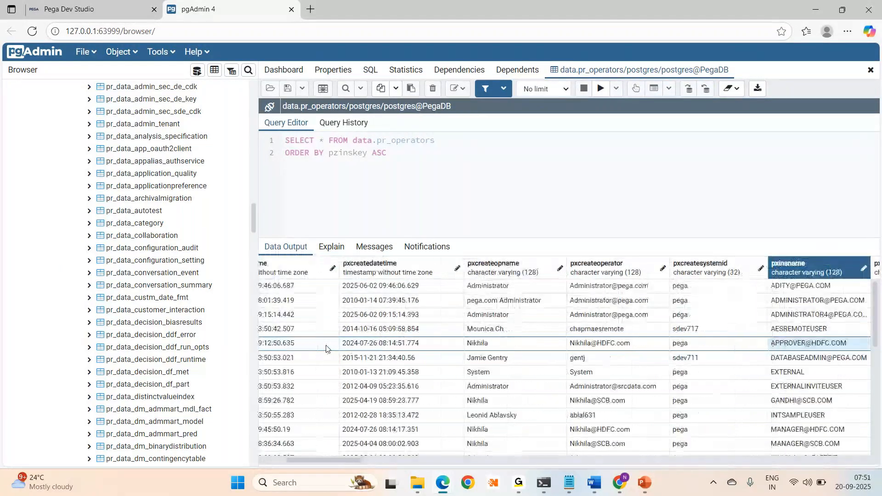
key("Right")
key("Right")
key("Right")
key("Right")
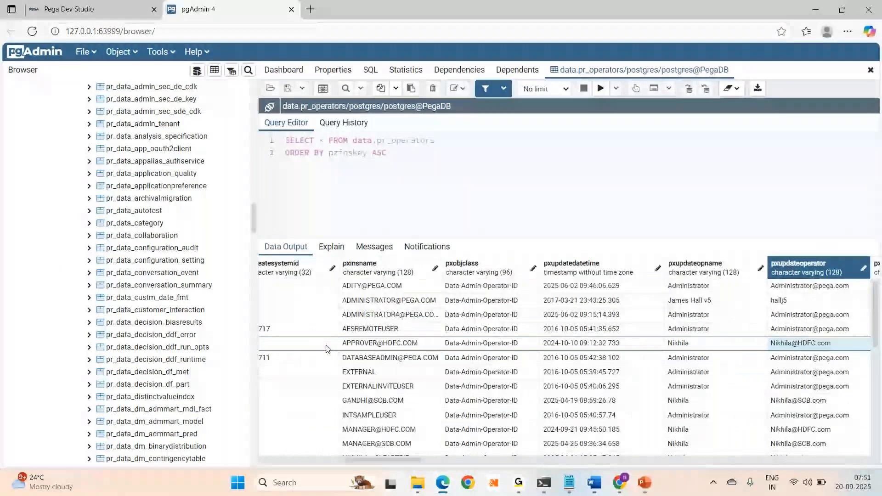
key("Right")
key("Right")
key("Right")
key("Right")
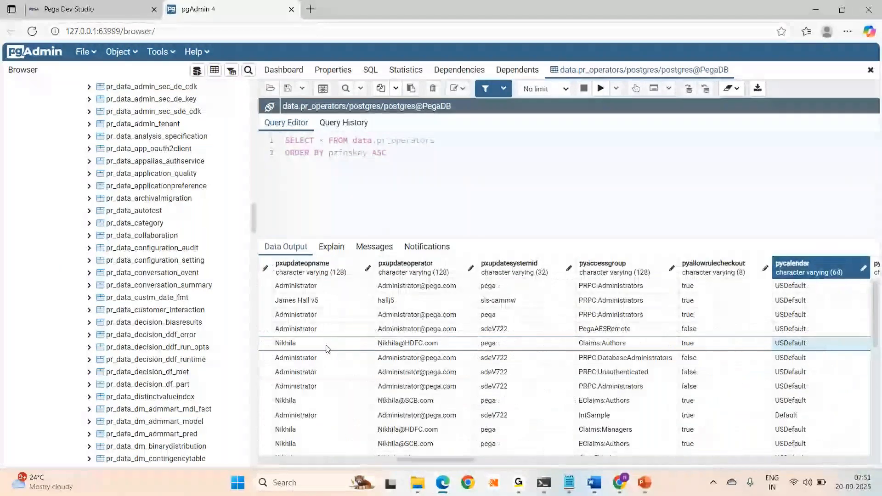
key("Right")
key("Right")
key("Right")
key("Right")
key("Right")
key("Right")
key("Right")
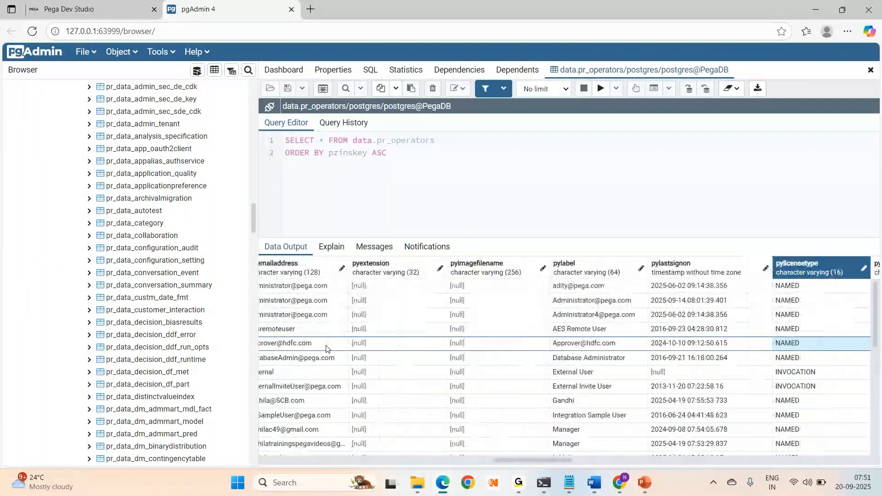
key("Left")
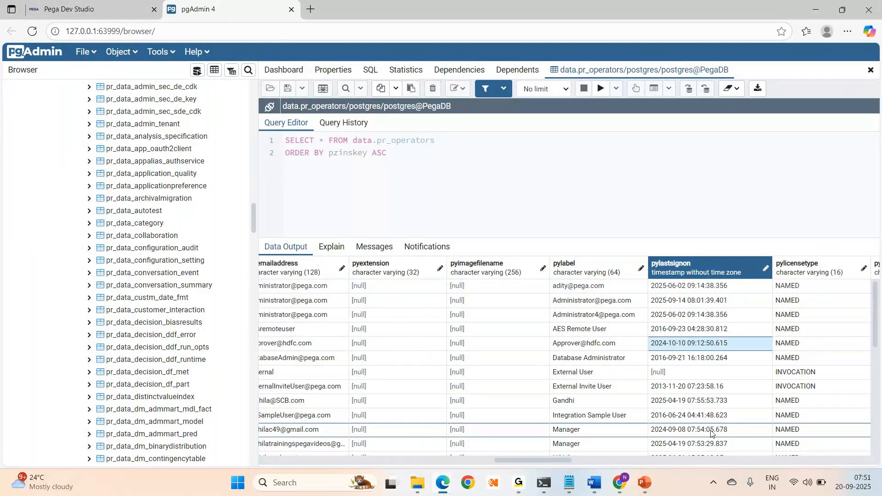
key("Right")
key("Right")
key("Right")
key("Right")
key("Right")
key("Right")
key("Right")
key("Right")
key("Right")
key("Right")
key("Right")
key("Right")
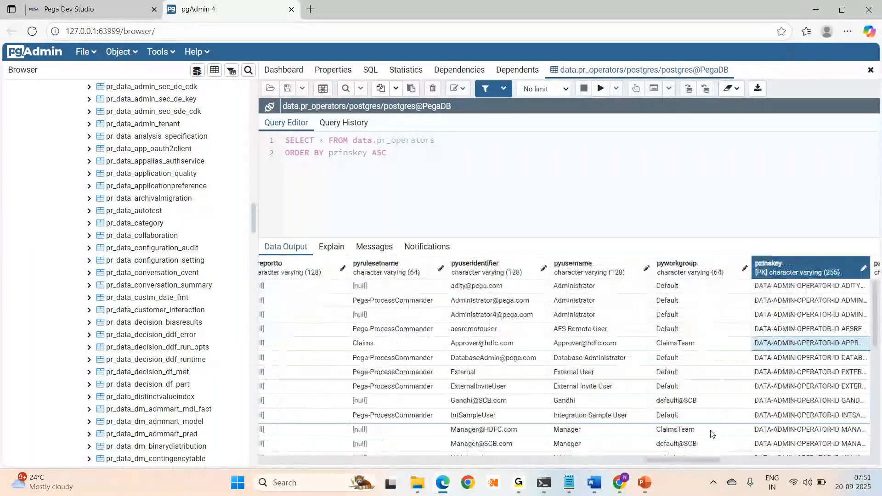
key("Right")
key("Right")
key("Right")
key("Right")
key("Right")
key("Right")
key("Right")
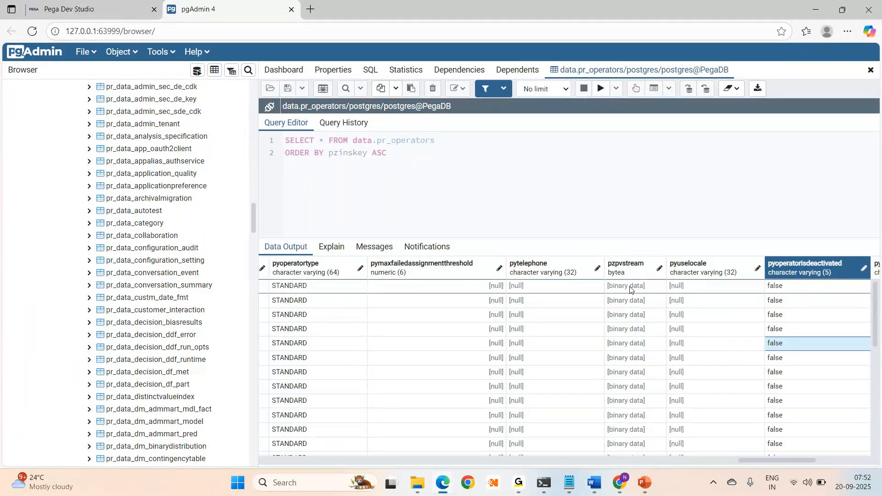
- Bring the Notepad notes to the front
left_click(569, 483)
- Replace the notes with heading 'BLOB-Binary large object' and point '1. Storage issues'
key("ctrl+a")
key("BackSpace")
type("BLOB-Binary ")
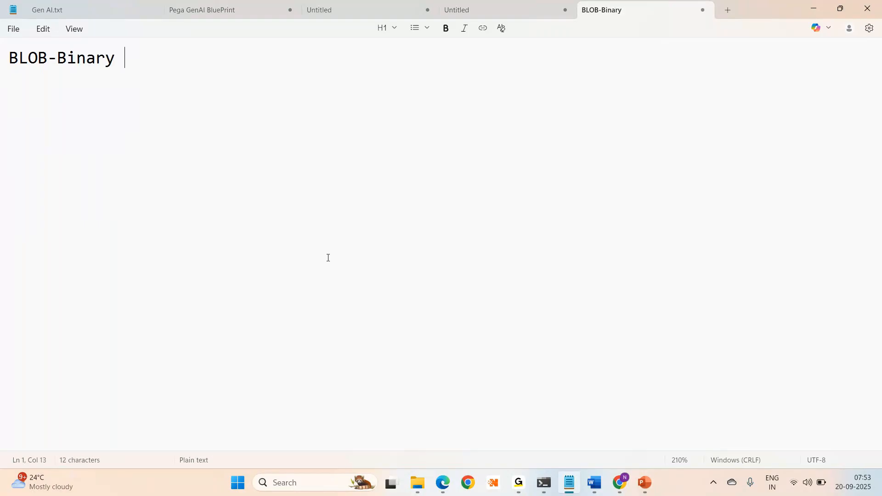
type("large object")
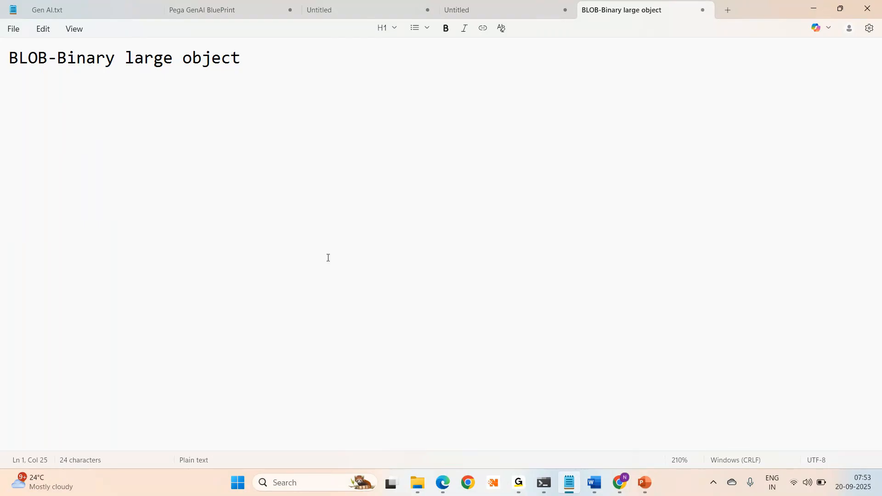
key("Return")
key("Return")
type("1. St")
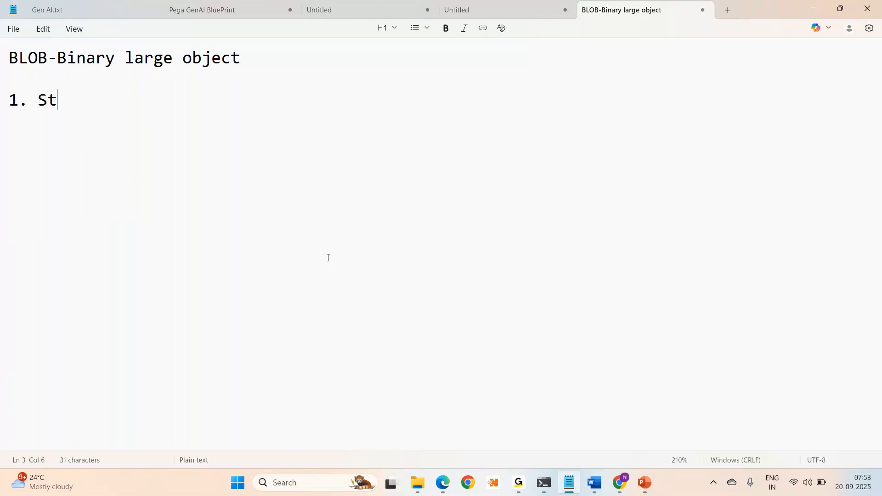
type("orage issues")
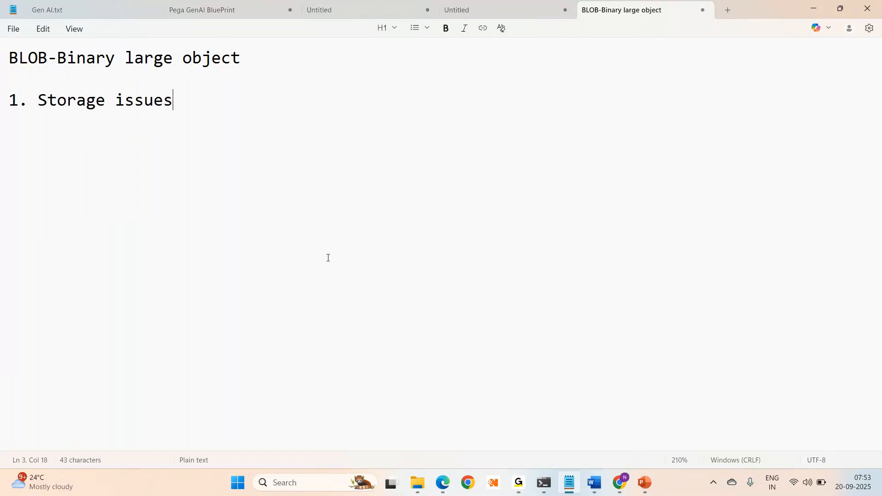
key("Return")
key("Return")
- Add point '2. security issues' and open a bracket after Storage issues
type("2. security issues")
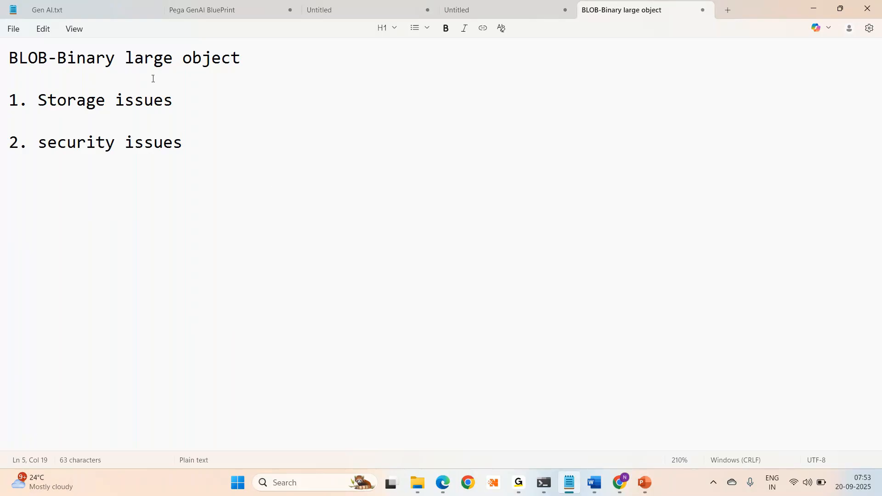
left_click(198, 103)
type("(")
- Finish the first point as 'Storage issues (compress and store)' and select 'BLOB' in the heading
type("o")
key("BackSpace")
type("compress and store)")
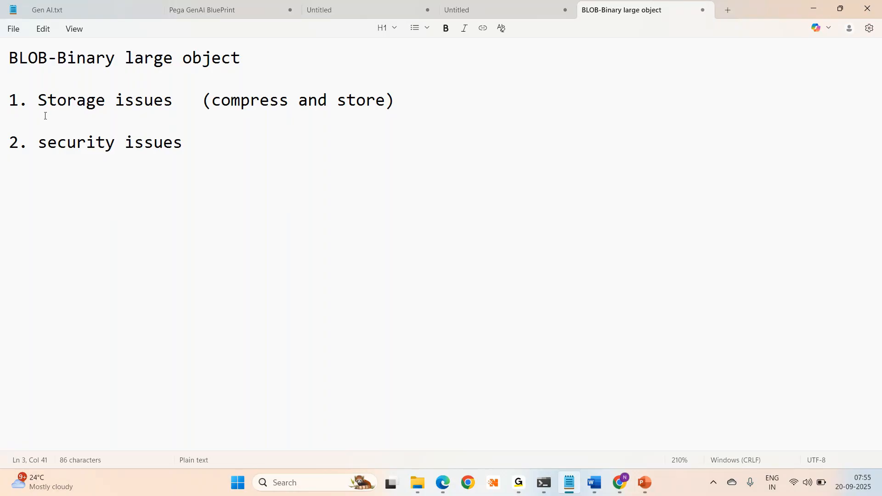
double_click(21, 58)
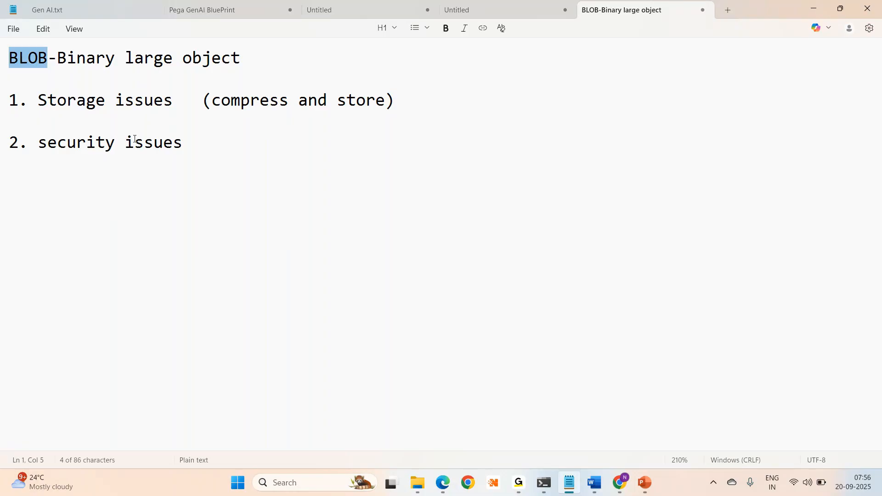
- Add a line 'Cardno, password, aadhar' below the numbered points and highlight it
left_click(190, 137)
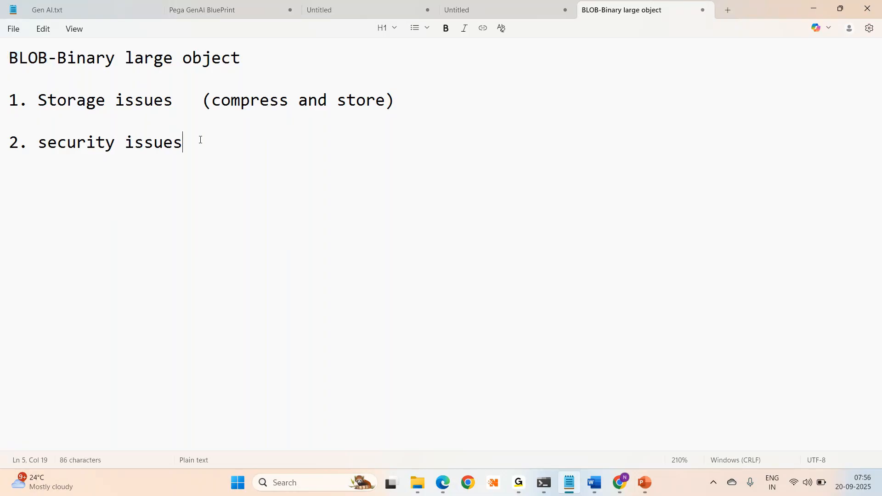
key("Return")
key("Return")
key("Return")
key("Return")
key("Return")
type("Cardno, password")
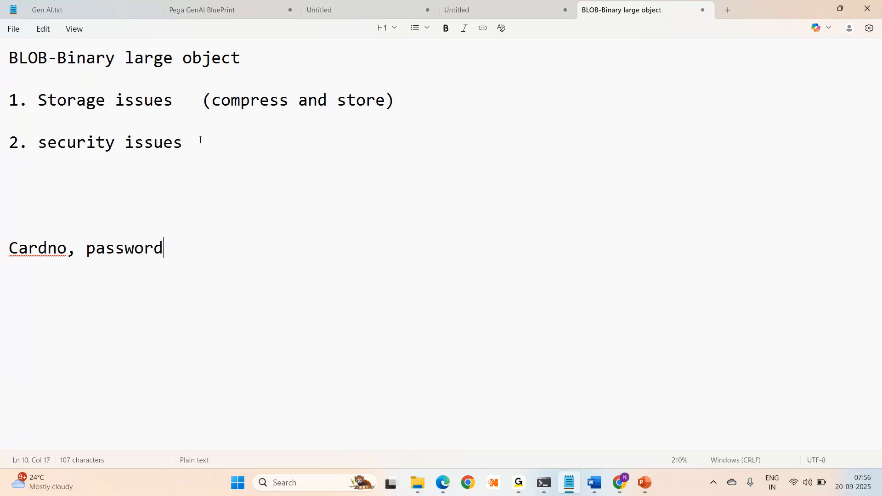
type(", aadhar")
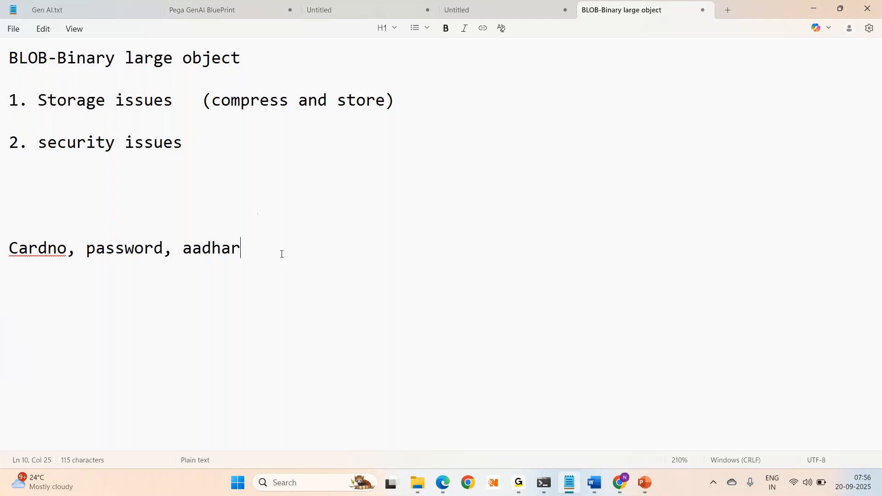
left_click_drag(282, 255, 0, 256)
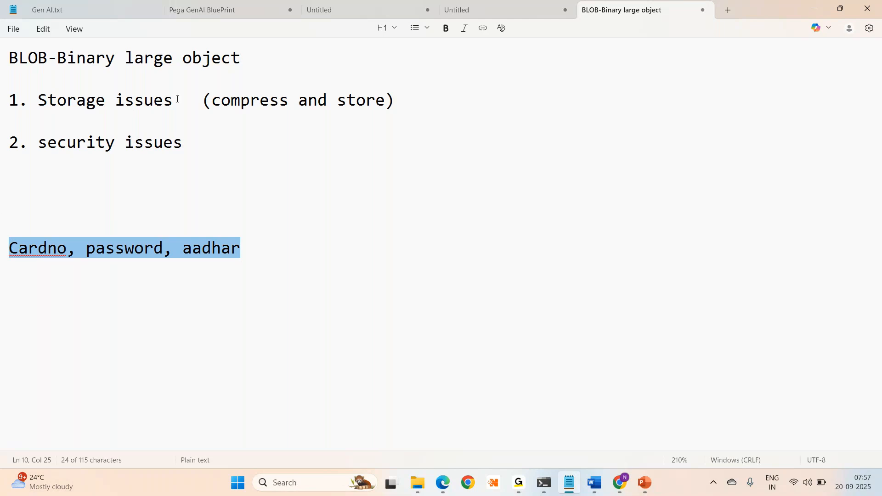
left_click(181, 273)
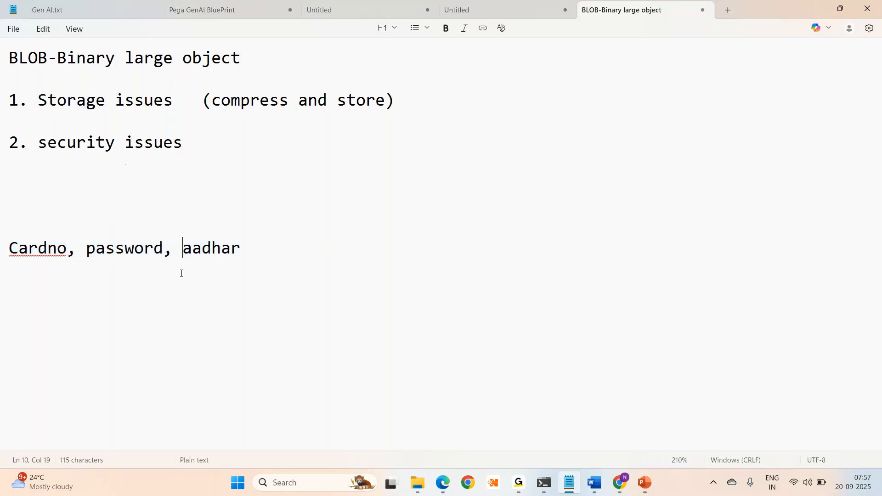
left_click_drag(263, 248, 6, 232)
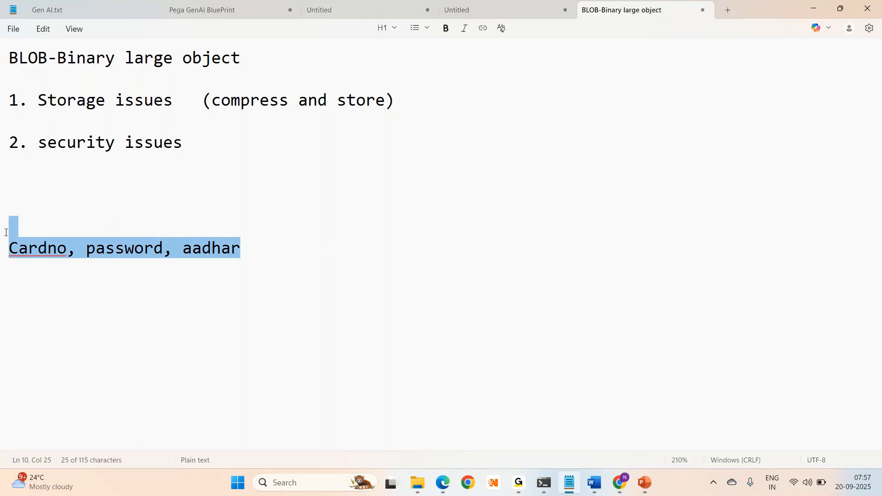
left_click(270, 298)
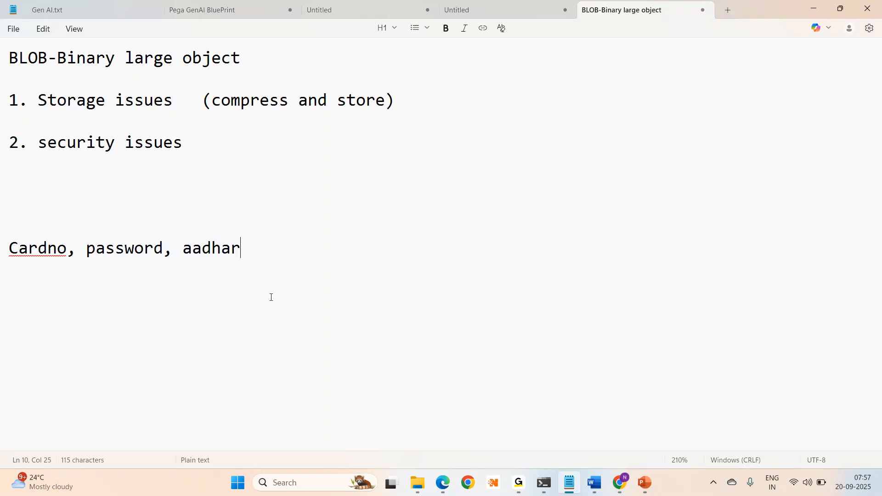
- Check the pr_operators binary pzpvstream column, glance at the notes, and return to pgAdmin
key("alt+Tab")
left_click(509, 331)
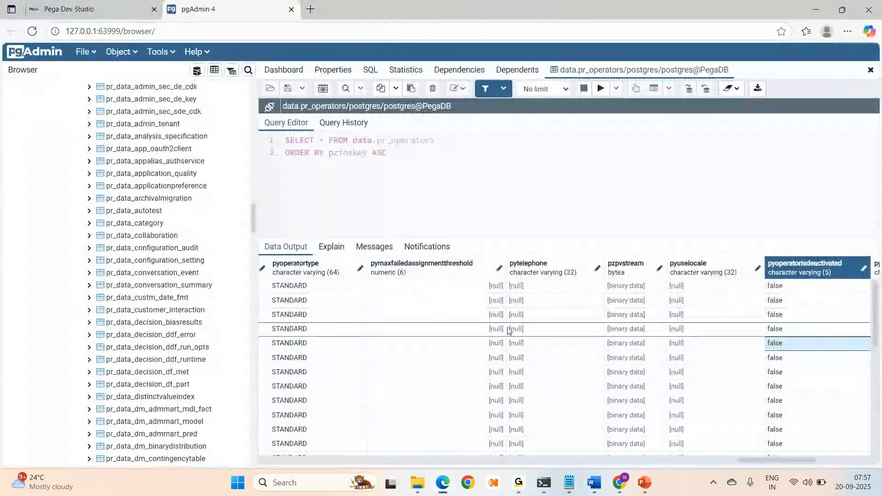
scroll(510, 331, "left", 5)
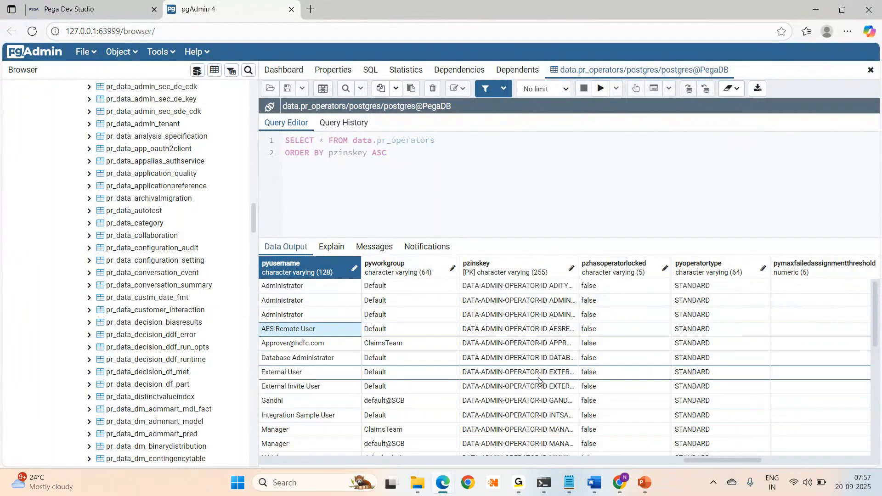
key("Right")
key("Right")
key("Right")
key("Right")
key("Right")
key("Right")
key("Right")
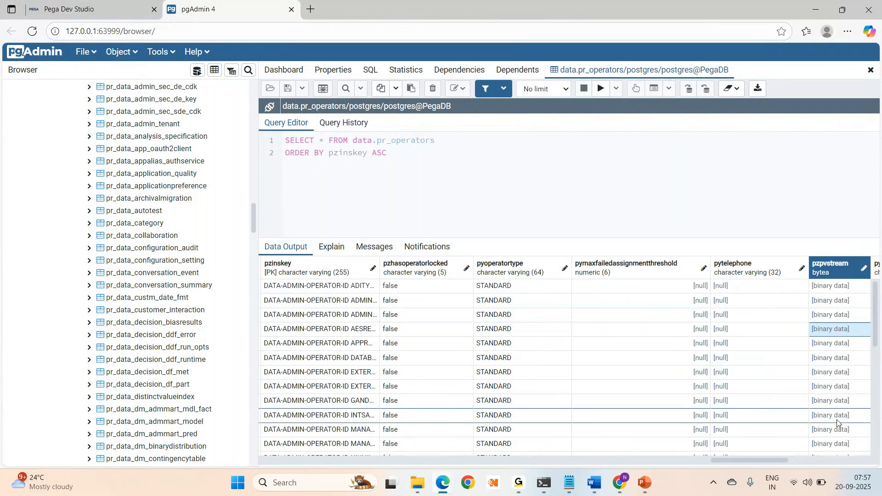
key("alt+Tab")
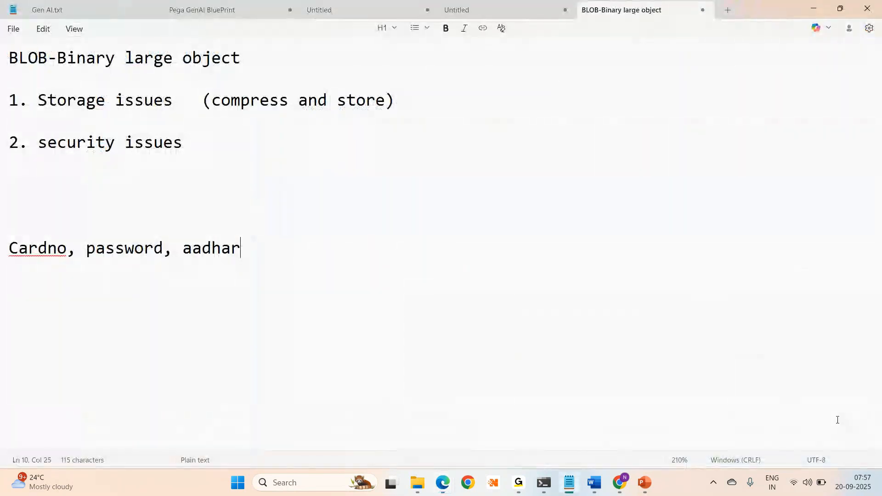
left_click(280, 56)
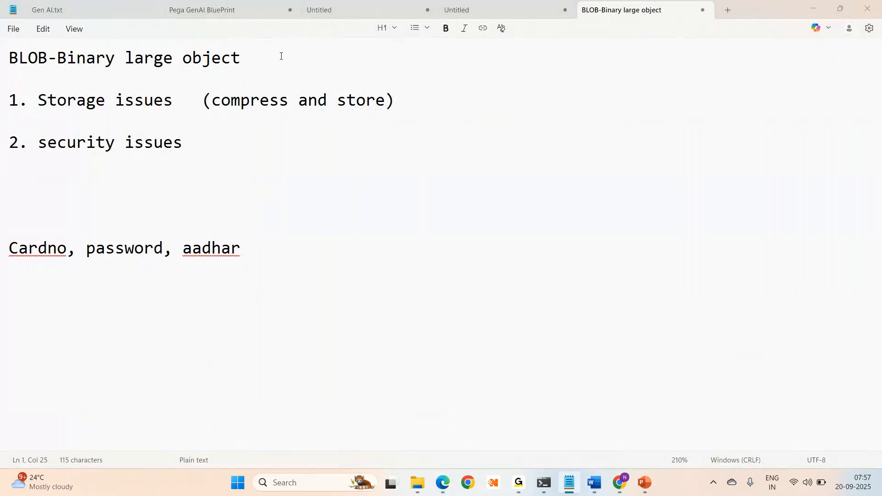
key("alt+Tab")
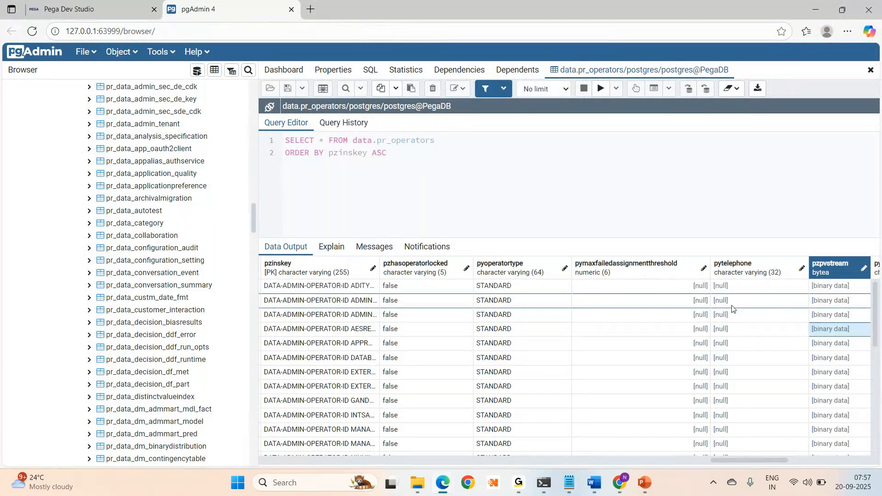
- Step across the pr_operators result columns to show pzpvstream bytea data beside pyfirstname, pylastname and pytitle
left_click(401, 291)
key("Left")
key("Left")
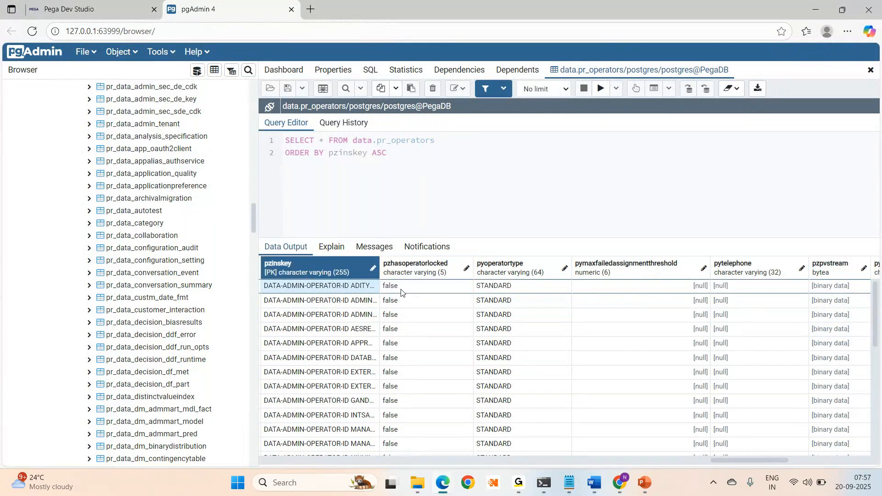
key("Left")
key("Left")
key("Left")
key("Left")
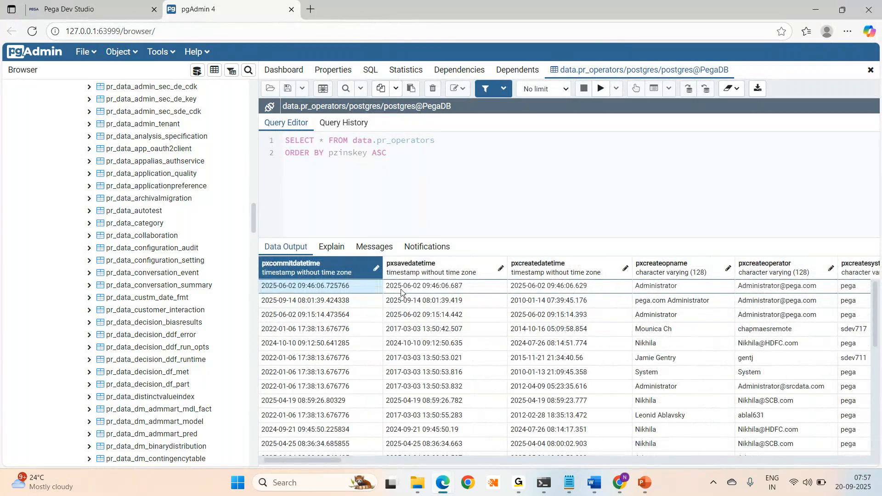
key("Right")
key("Right")
key("Right")
key("Right")
key("Right")
key("Right")
key("Right")
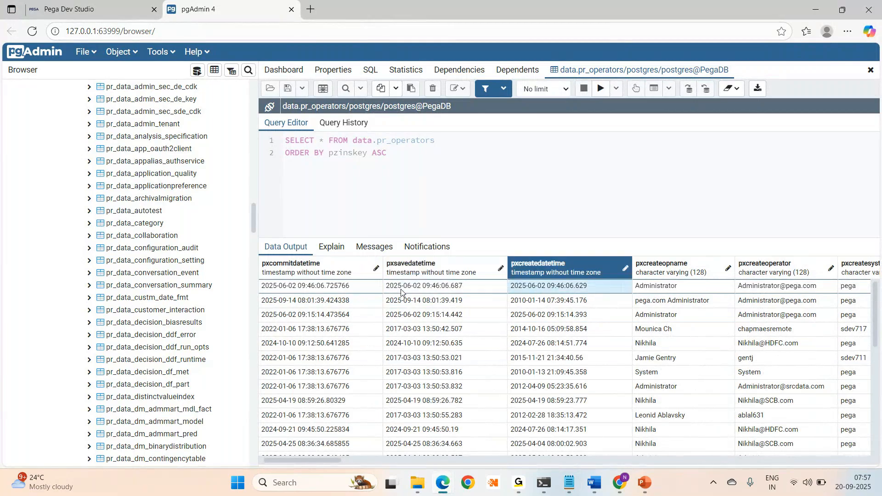
key("Right")
key("Right")
key("Right")
key("Right")
key("Right")
key("Right")
key("Right")
key("Right")
key("Right")
key("Right")
key("Right")
key("Right")
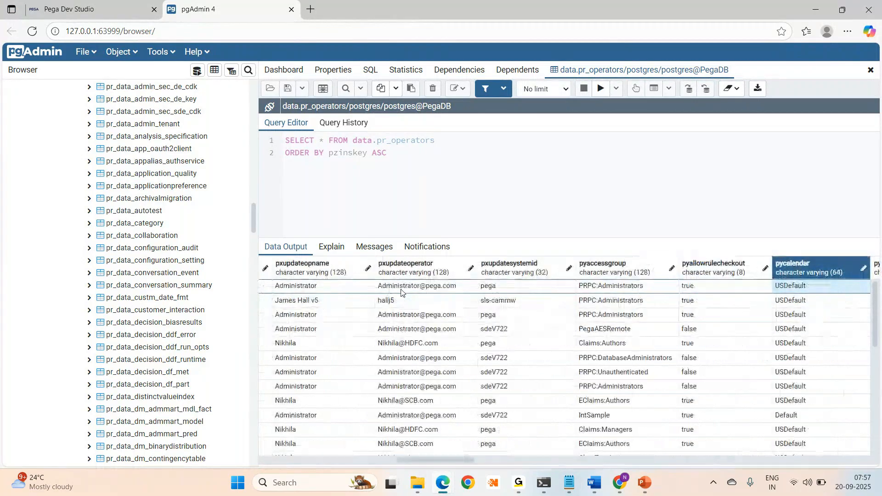
key("Right")
key("Right")
key("Right")
key("Right")
key("Right")
key("Right")
key("Right")
key("Right")
key("Right")
key("Right")
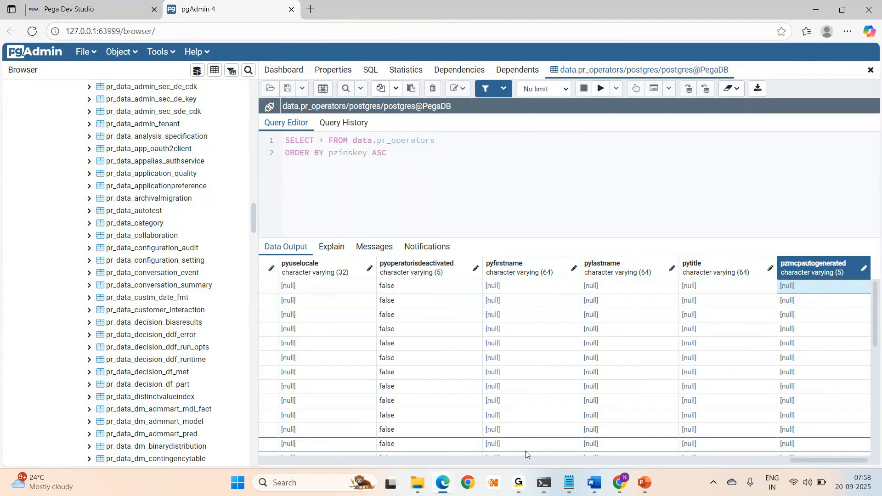
key("Left")
key("Left")
key("Left")
key("Left")
key("Left")
key("Left")
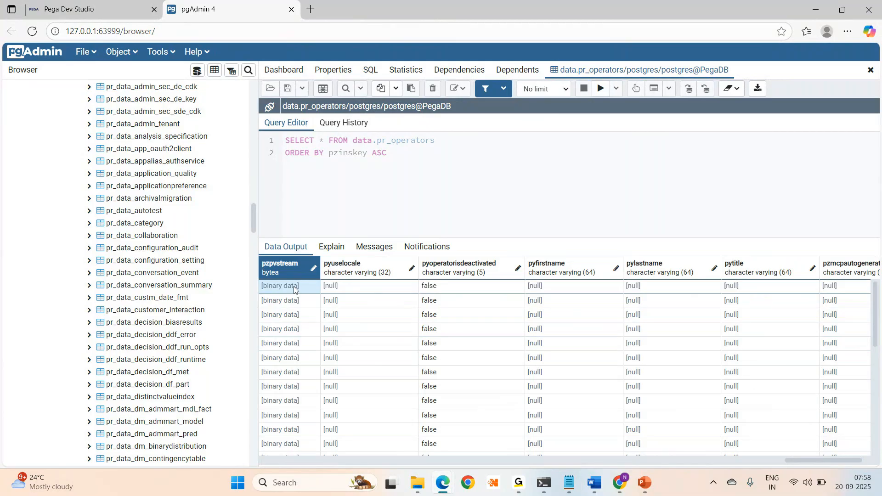
- In the BLOB note, replace the 'Cardno, password, aadhar' line with 'Account No'
key("alt+Tab")
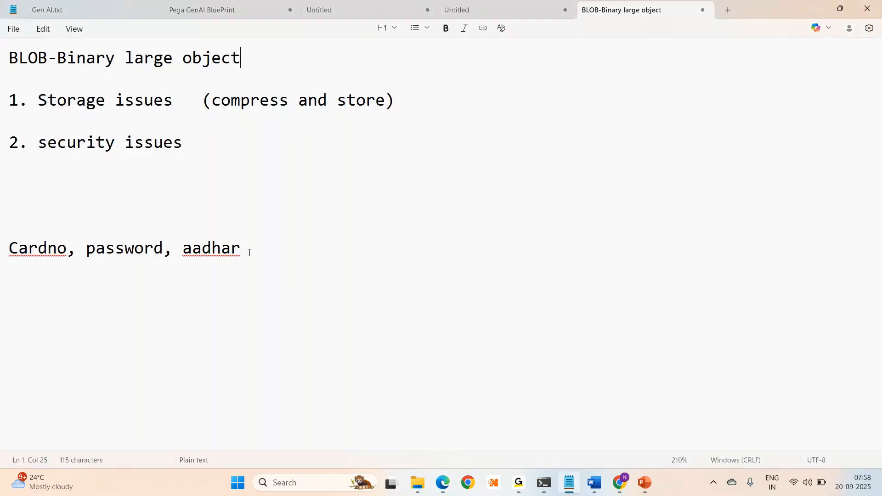
left_click(250, 253)
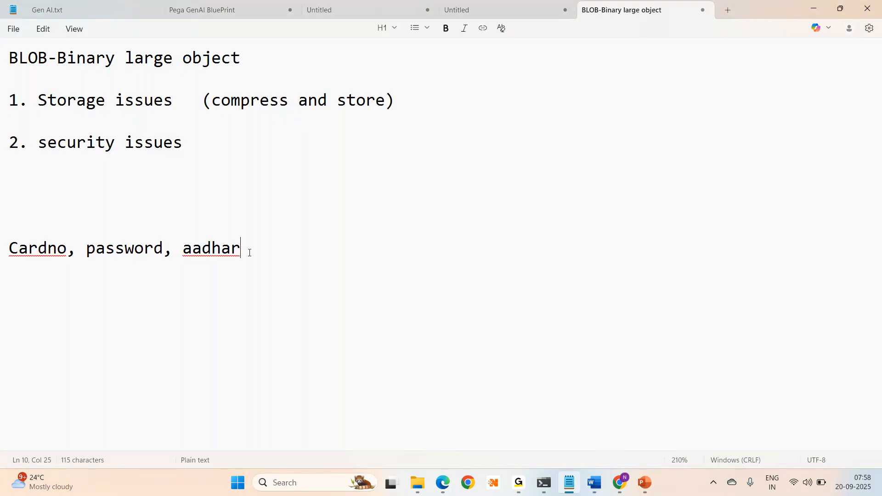
left_click_drag(255, 254, 2, 248)
key("BackSpace")
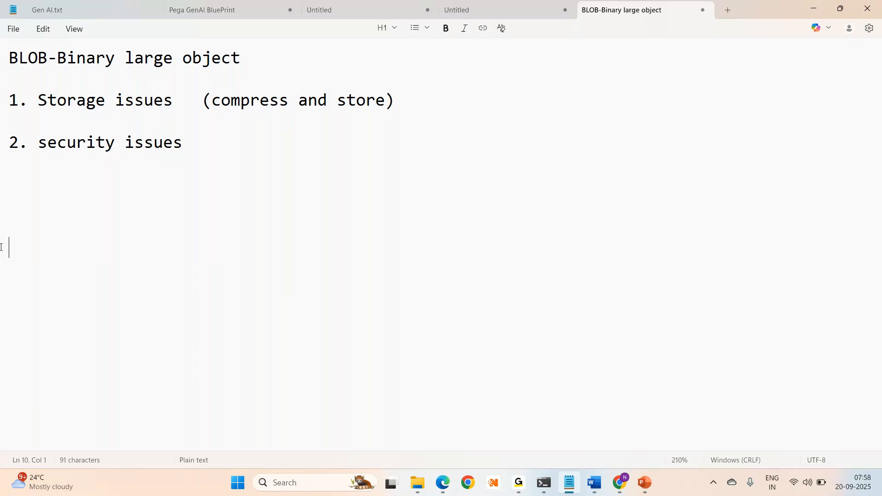
type("Accoint")
key("BackSpace")
key("BackSpace")
key("BackSpace")
type("unt No")
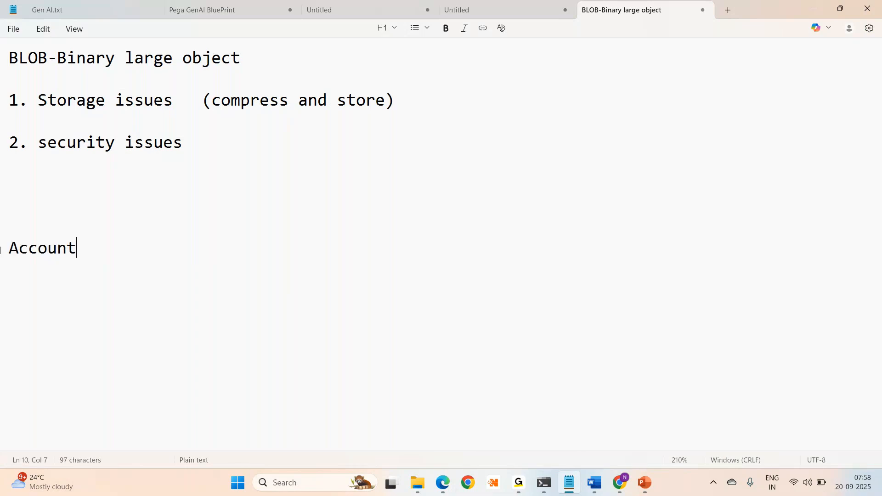
key("Return")
key("Return")
- Add CardNo, Aadhar, Fname, Lname and Phone on separate lines below Account No
type("CardNo")
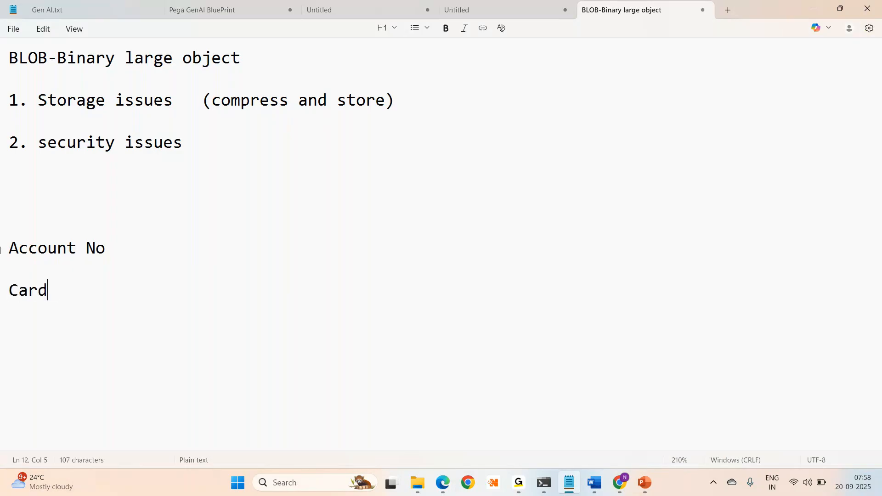
key("Return")
key("Return")
type("Aadhar")
key("Return")
key("Return")
type("Fname")
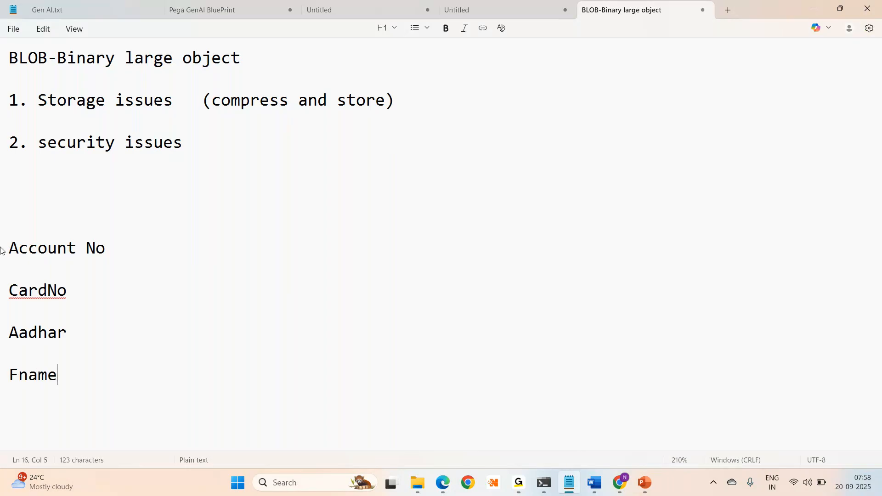
key("Return")
type("Lname")
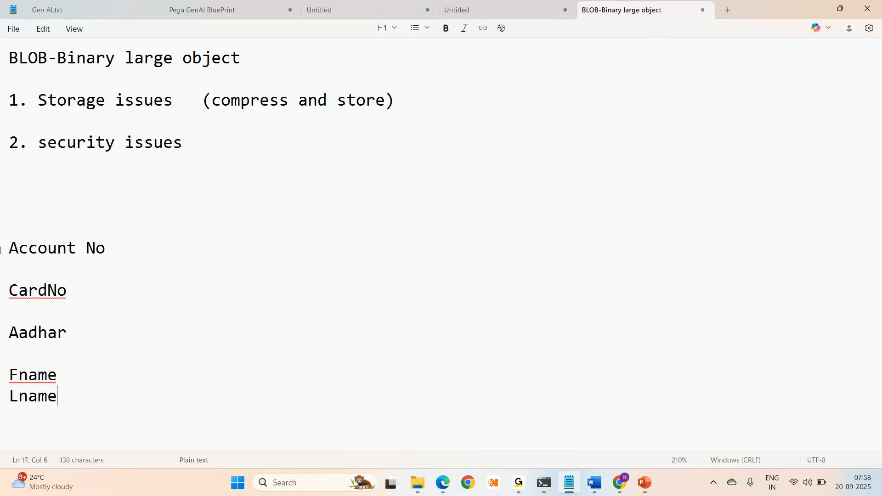
key("Return")
type("Phone")
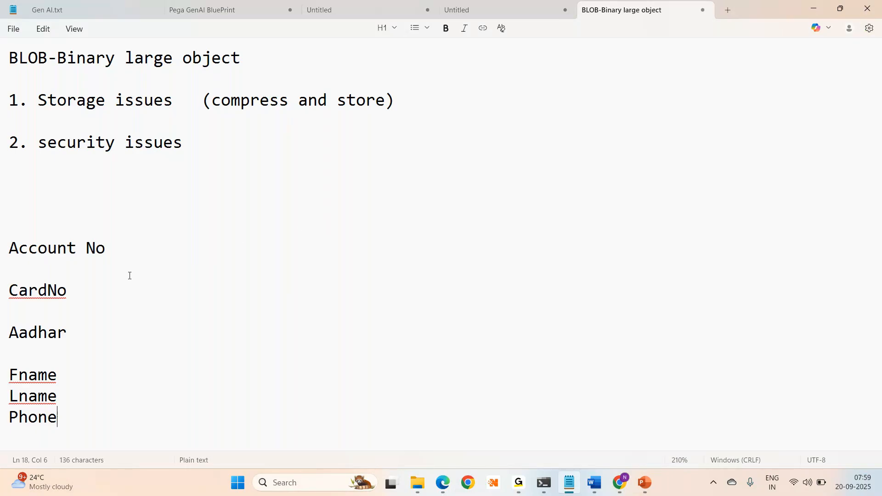
- Highlight the words Account, CardNo and the BLOB title in the note
double_click(42, 255)
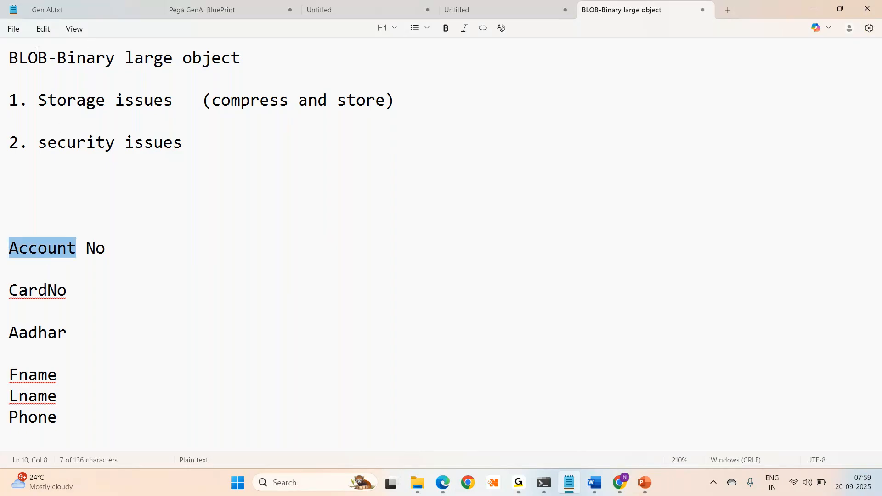
double_click(25, 59)
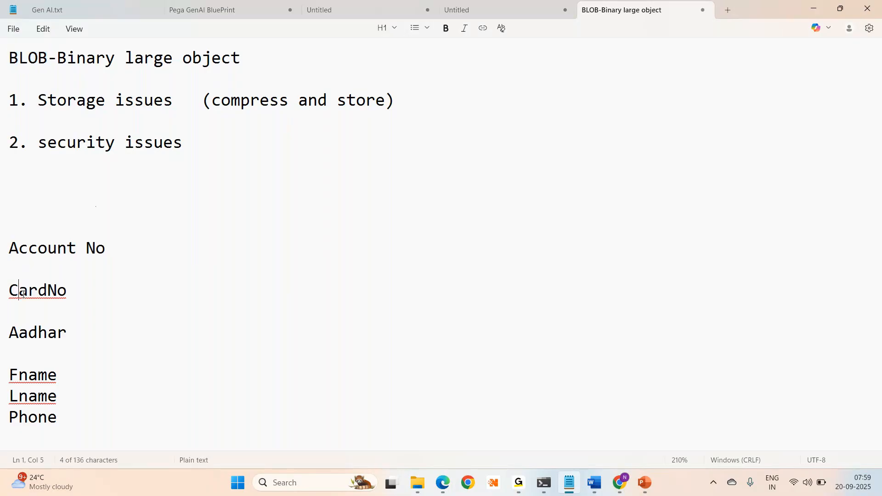
double_click(23, 293)
double_click(24, 57)
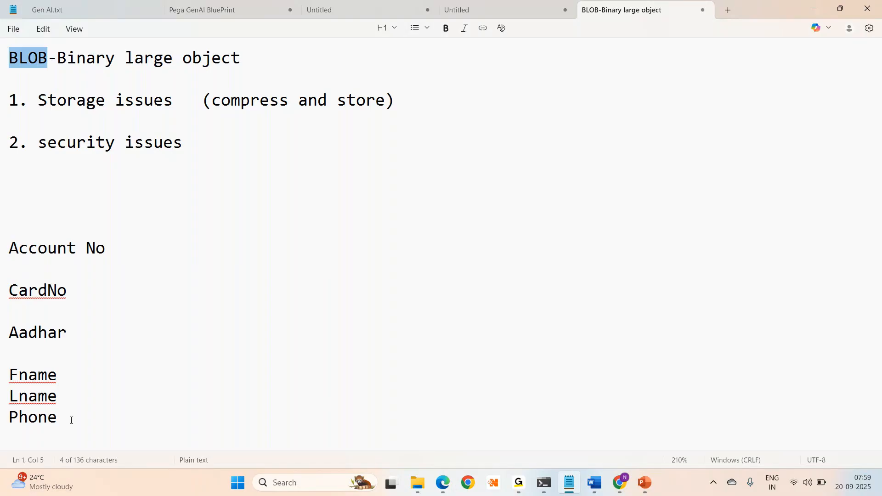
- Highlight the Fname, Lname and Phone lines, then bring pgAdmin 4 back to front
left_click_drag(85, 402, 2, 380)
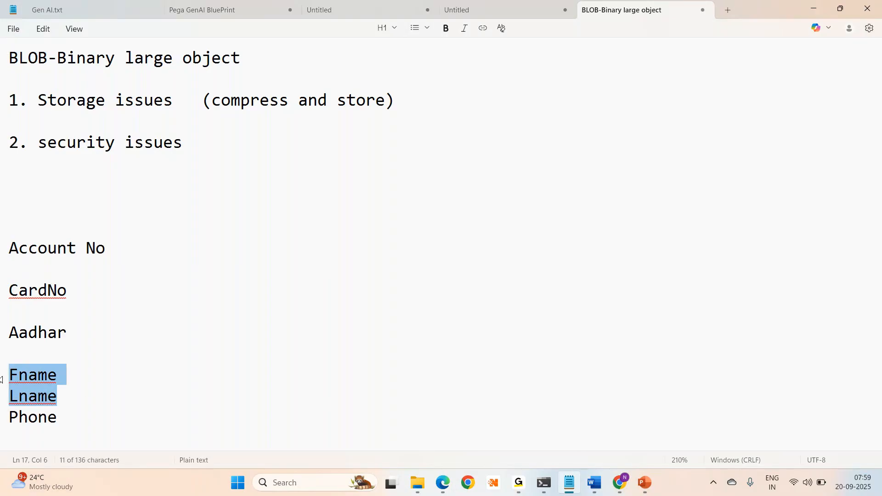
left_click_drag(114, 409, 5, 421)
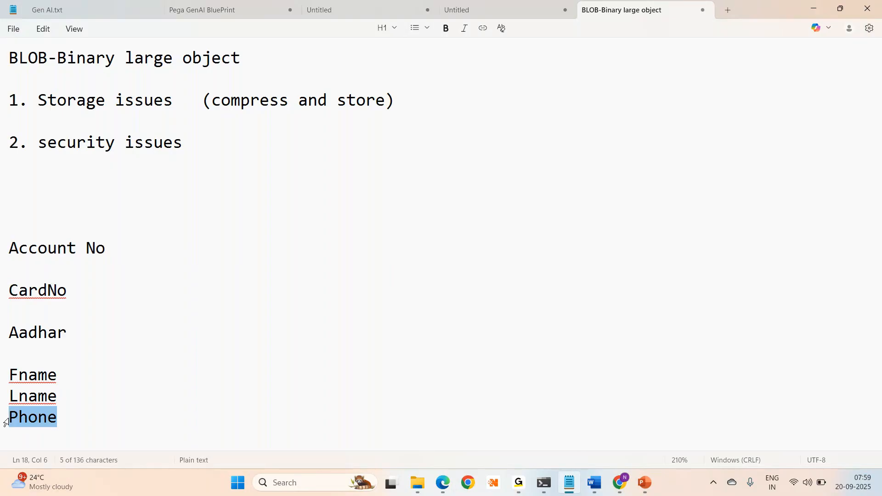
left_click_drag(85, 410, 3, 379)
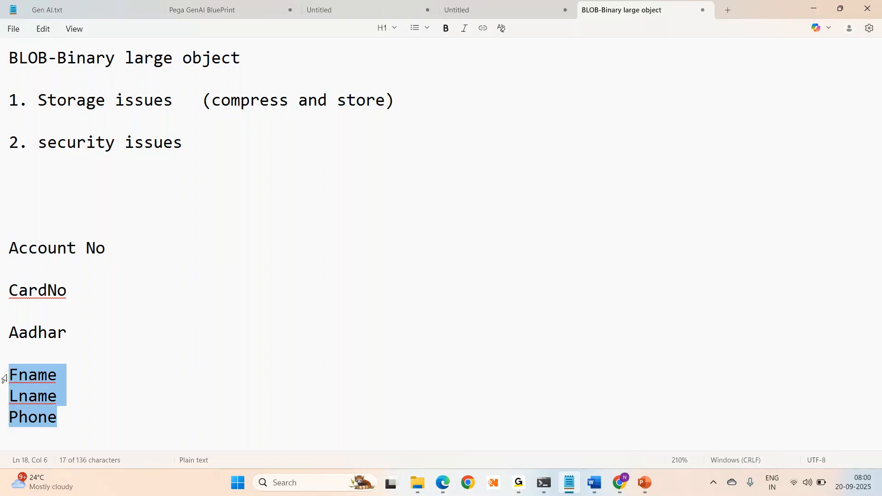
key("alt+Tab")
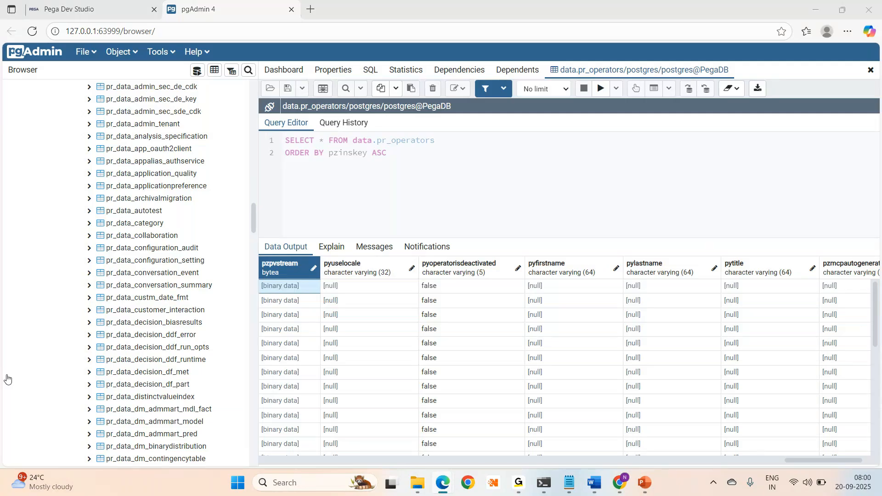
- Switch between pgAdmin 4 and Notepad, dismissing the Widgets board to leave the BLOB note in front
key("alt+Tab")
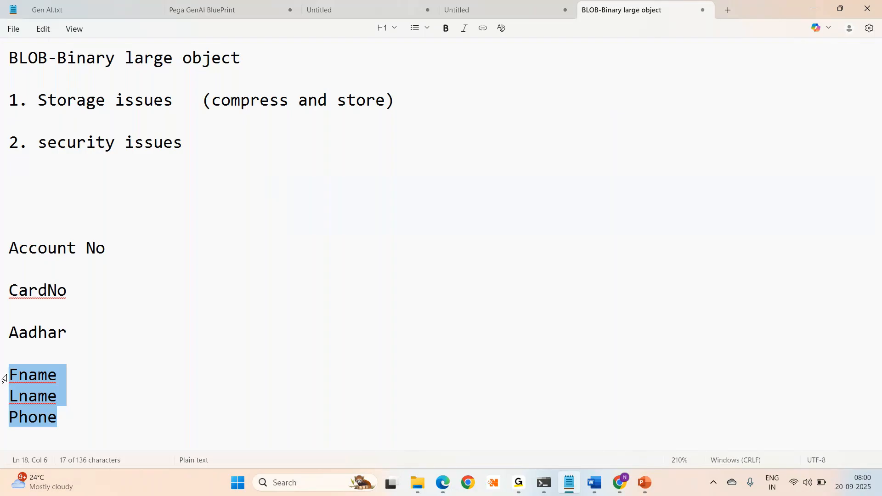
key("alt+Tab")
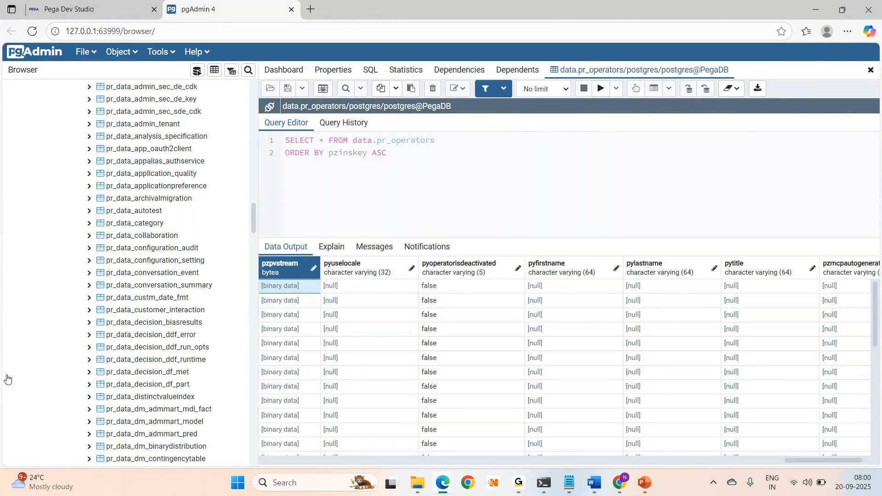
key("alt+Tab")
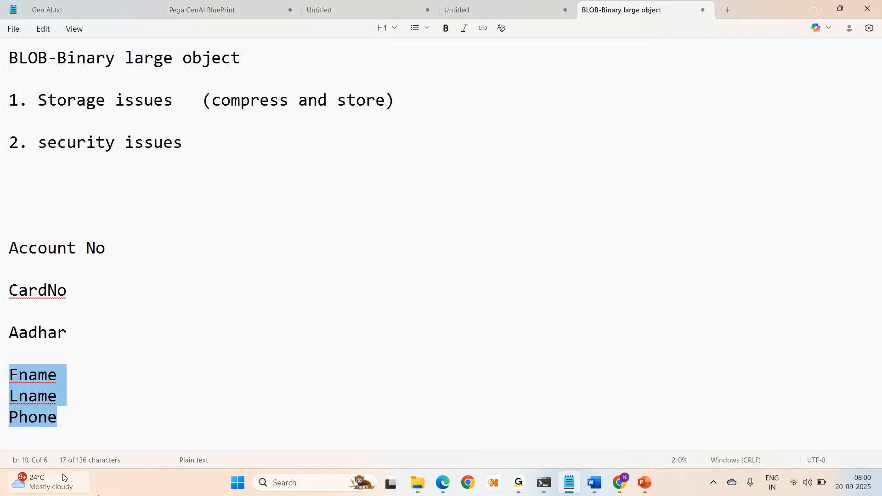
left_click(63, 478)
left_click(791, 260)
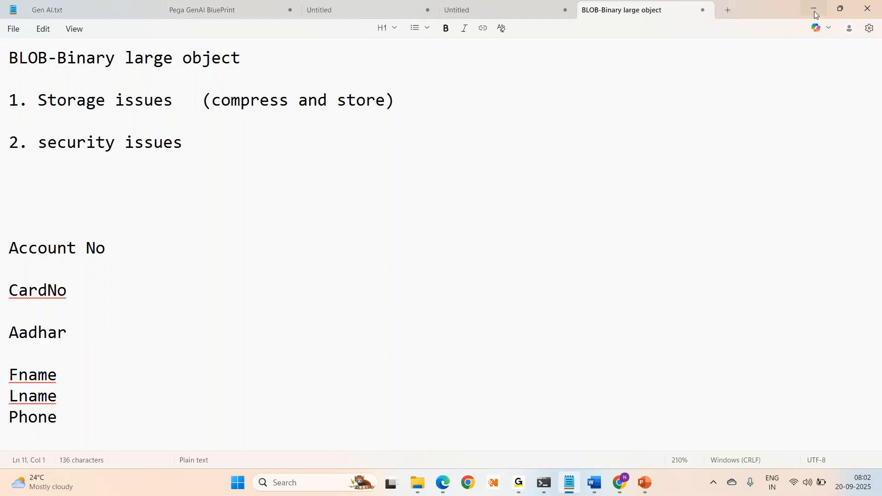
- Minimize the Notepad BLOB notes so the pgAdmin 4 pr_operators query results show
left_click(816, 11)
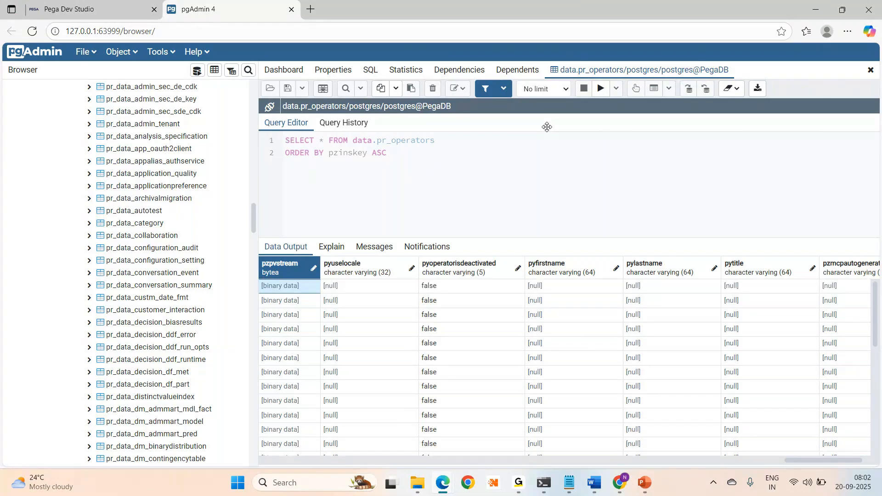
- In Dev Studio, open the Records explorer and the Data types panel beside the Administrator operator record
left_click(56, 14)
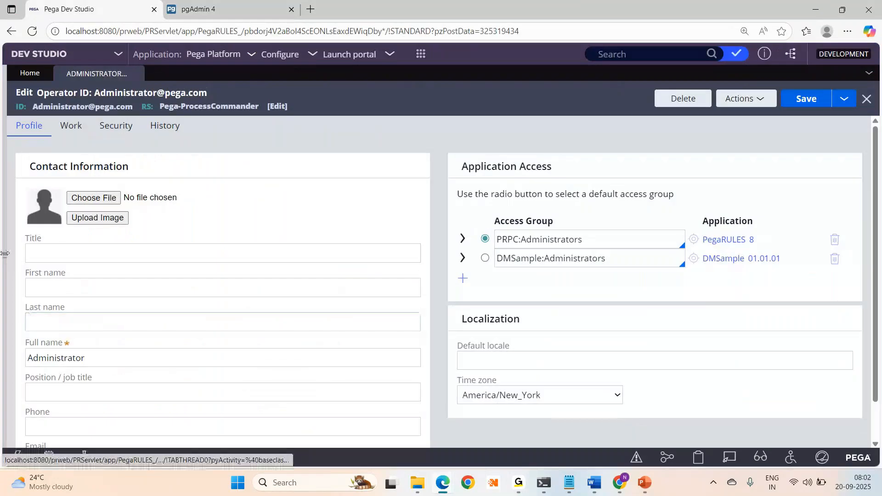
left_click(4, 256)
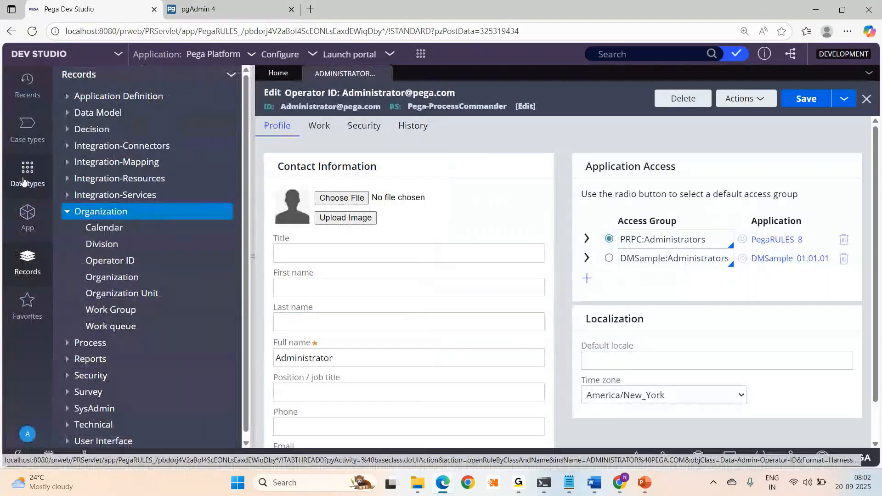
left_click(24, 180)
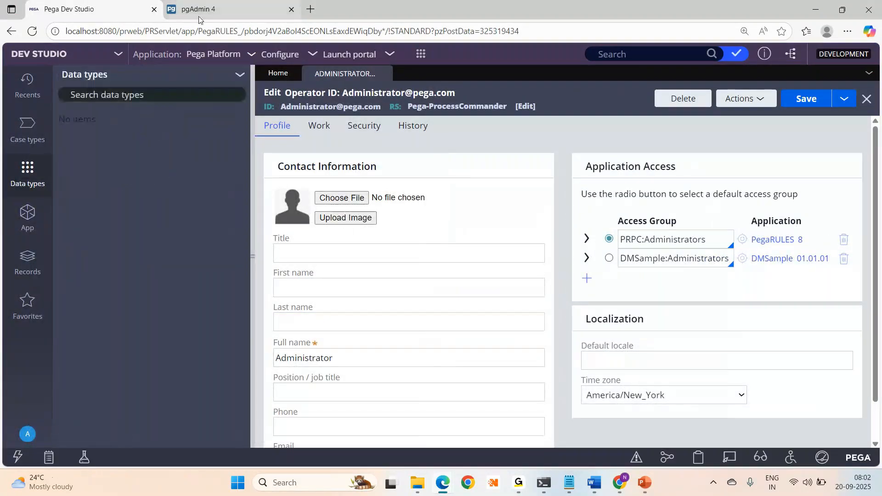
- Compare the Administrator operator record with the pr_operators query results, ending on pgAdmin 4
left_click(199, 17)
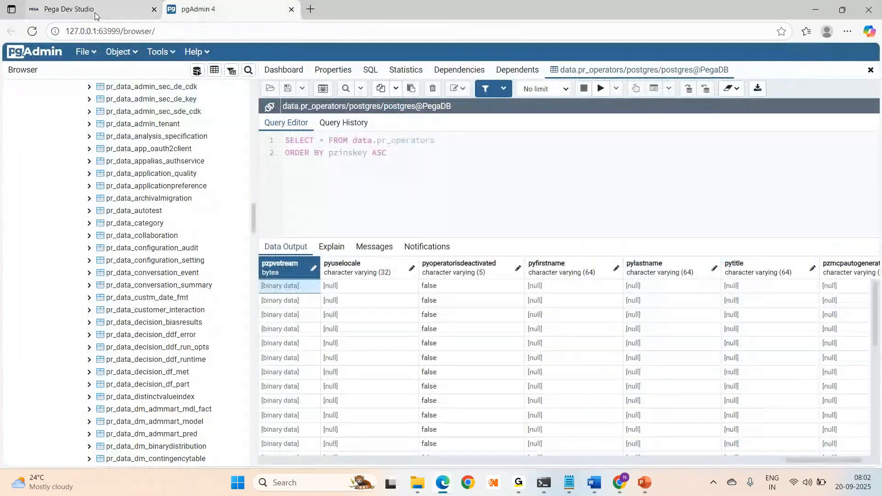
left_click(95, 16)
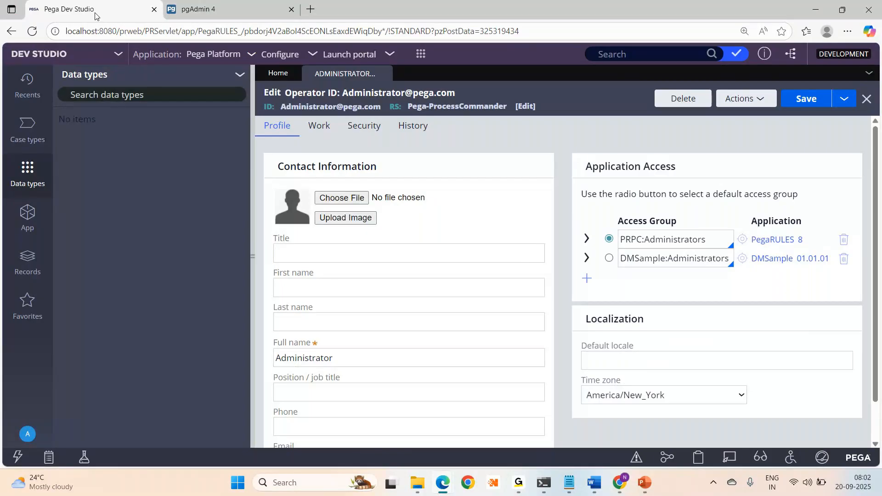
left_click(196, 11)
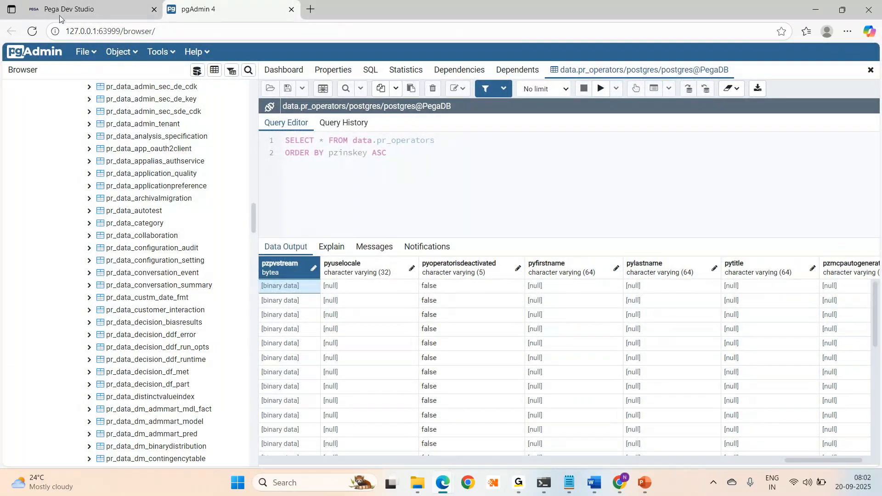
left_click(92, 9)
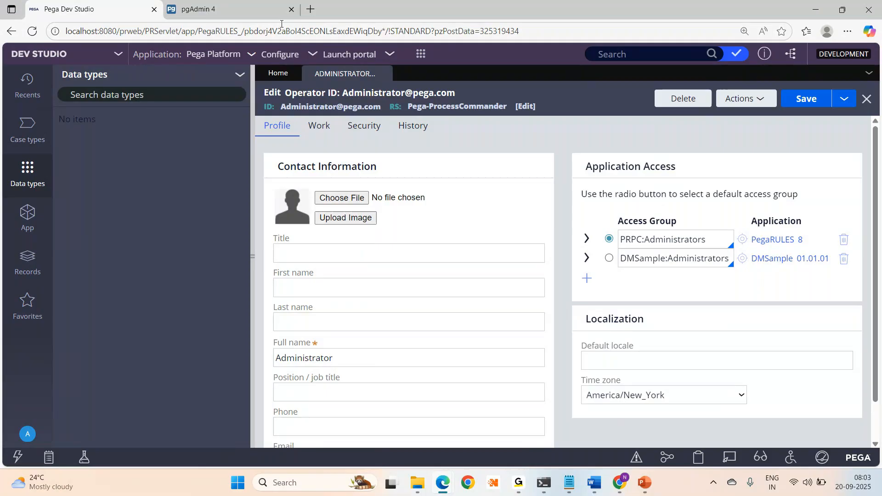
left_click(212, 11)
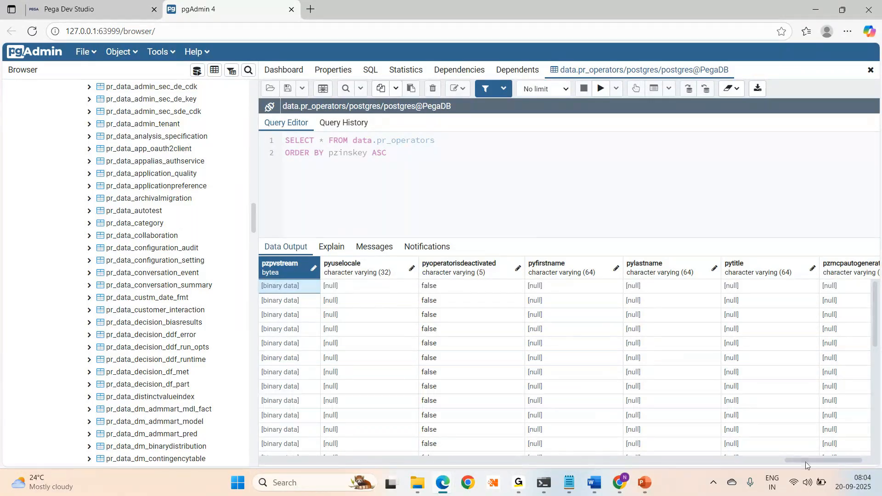
- Collapse the Browser tree so the results grid spans the window, revealing the pzpvstream [binary data] column
left_click_drag(806, 461, 385, 457)
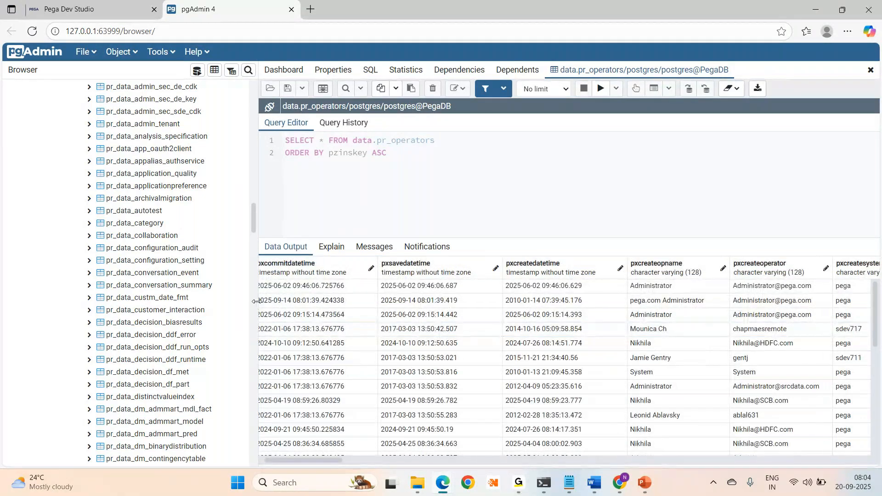
left_click_drag(255, 301, 80, 285)
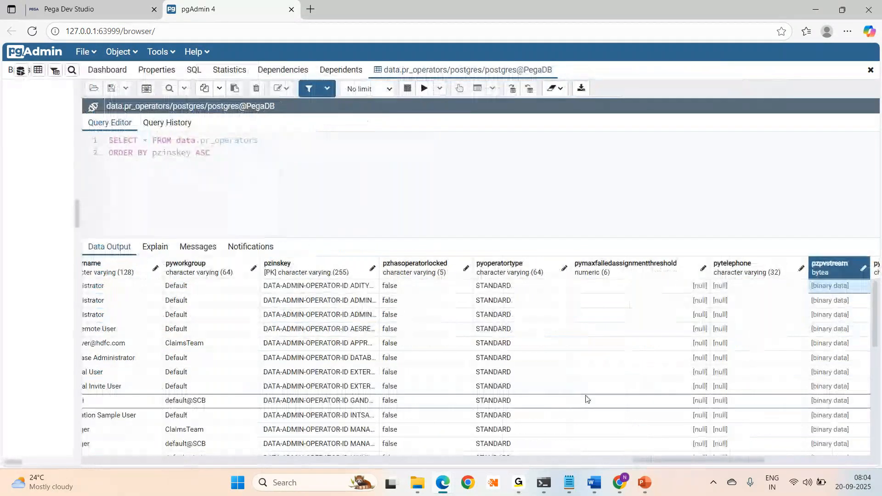
mouse_move(519, 483)
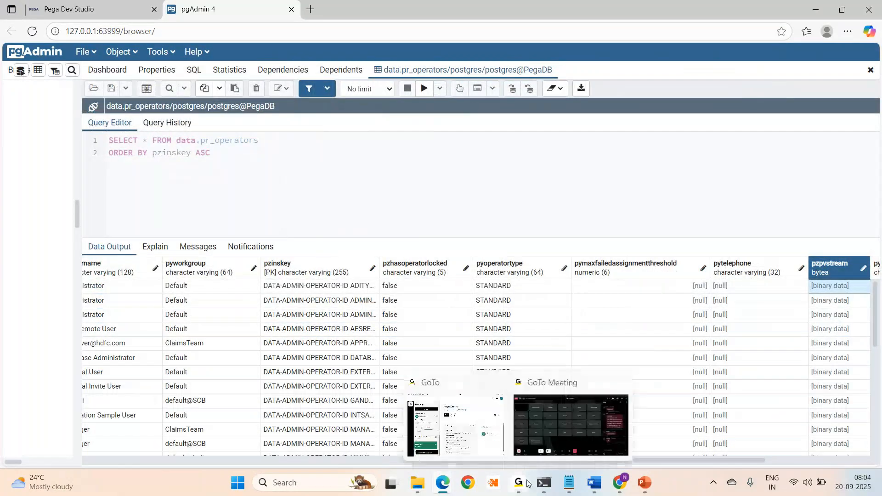
mouse_move(578, 418)
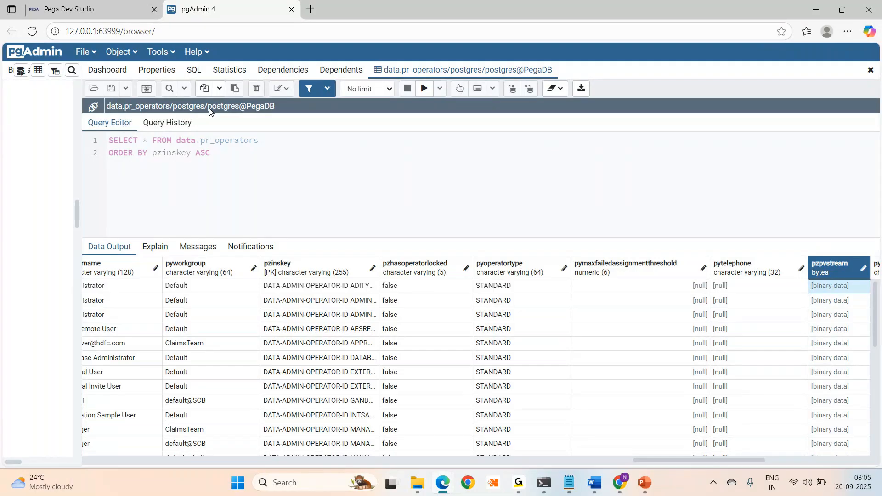
- Select row 5's pzinskey and step right through pzpvstream, pyuselocale and pyfirstname
left_click(273, 345)
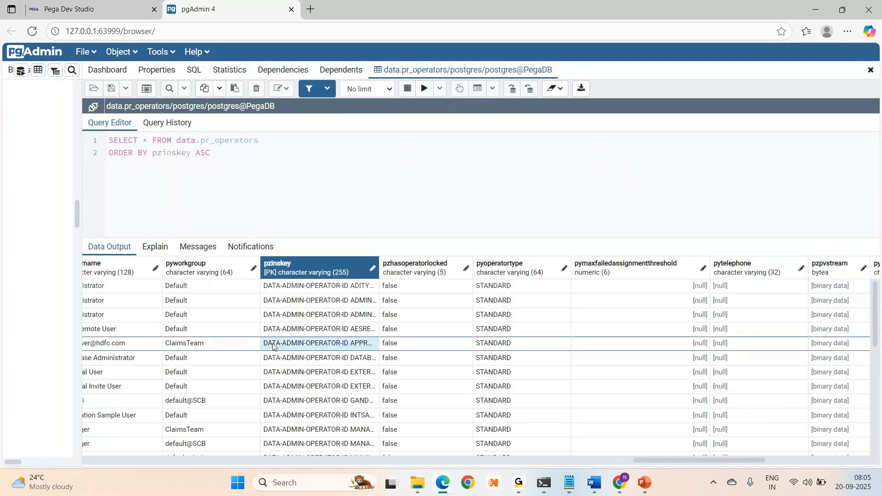
key("Right")
key("Right")
key("Right")
key("Right")
key("Right")
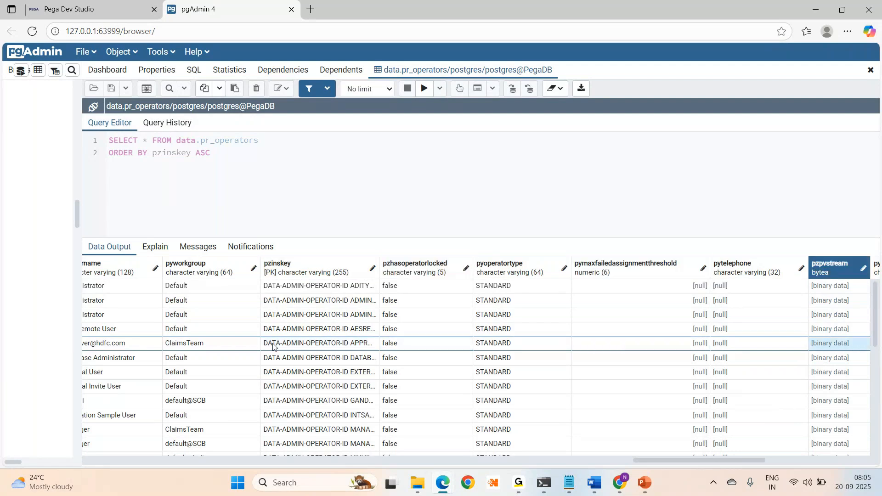
key("Right")
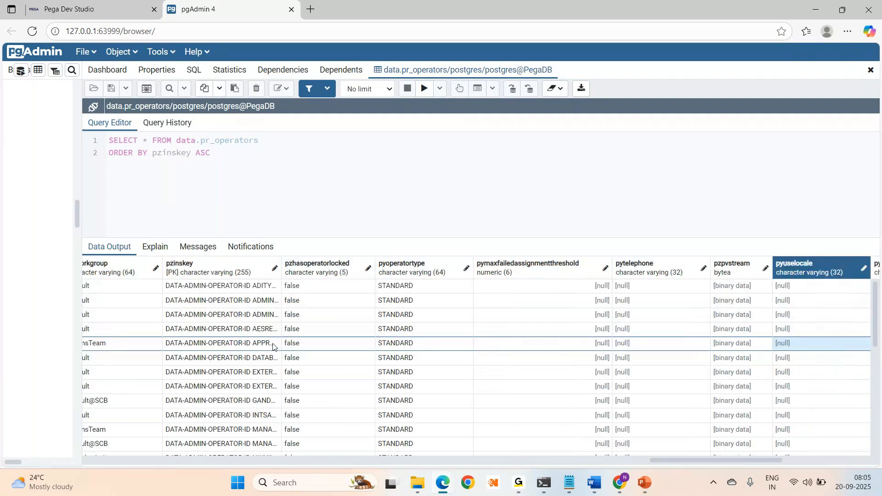
key("Right")
key("Right")
key("Right")
key("Right")
key("Right")
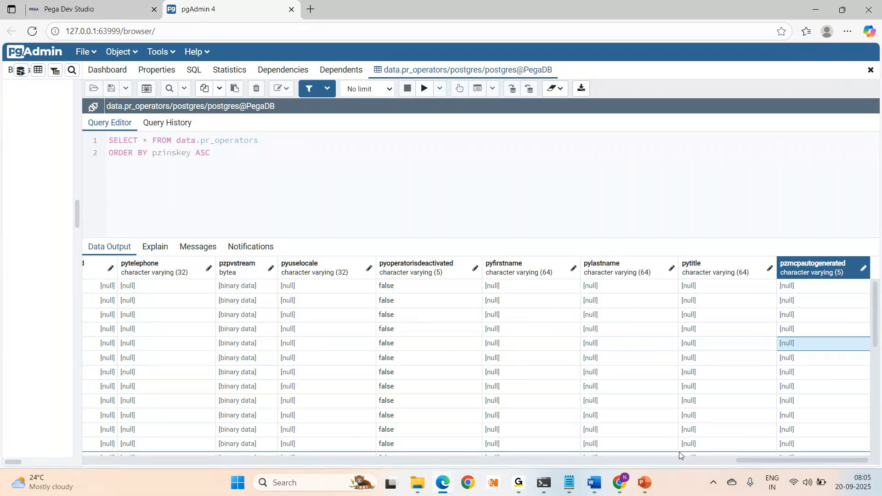
- Walk row 5 from pxcommitdatetime to access group Claims:Authors and pyallowrulecheckout true
left_click_drag(757, 459, 115, 460)
left_click(158, 341)
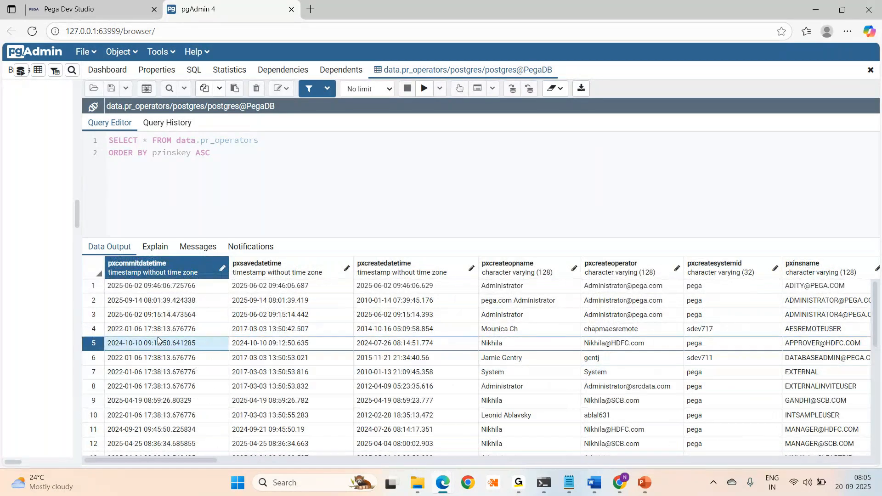
key("Right")
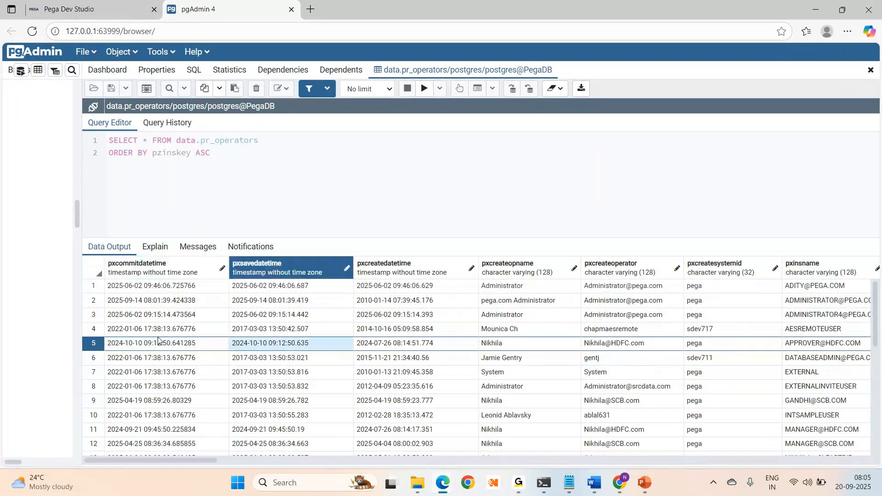
key("Right")
key("Right")
key("Right")
key("Right")
key("Right")
key("Right")
key("Right")
key("Right")
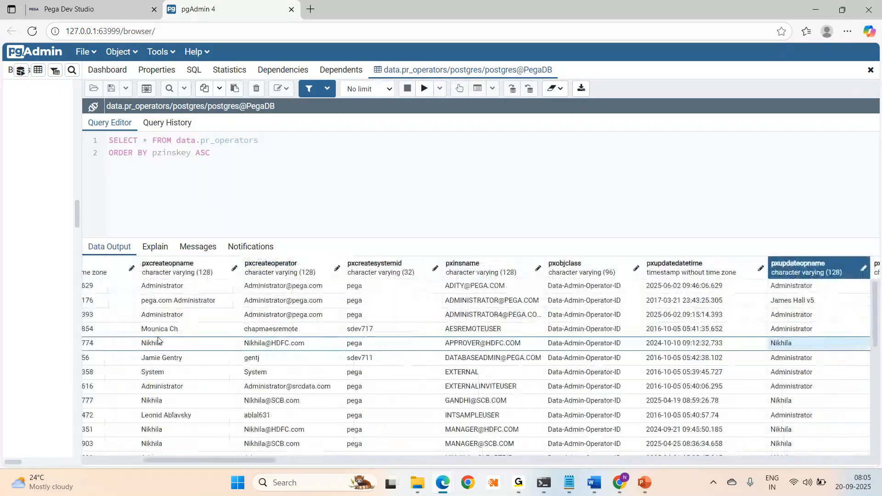
key("Right")
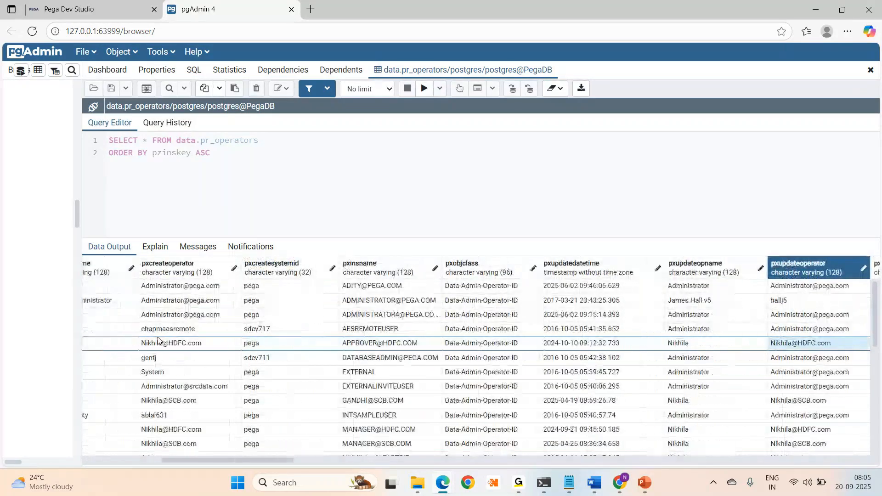
key("Right")
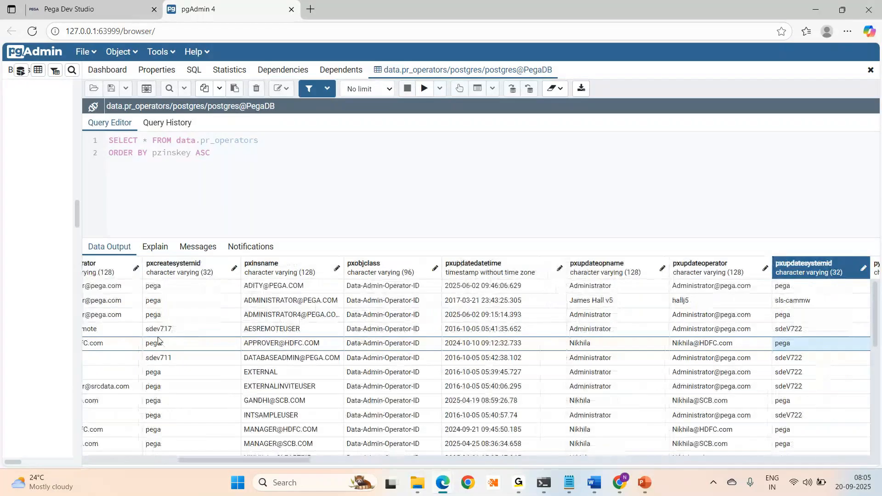
key("Right")
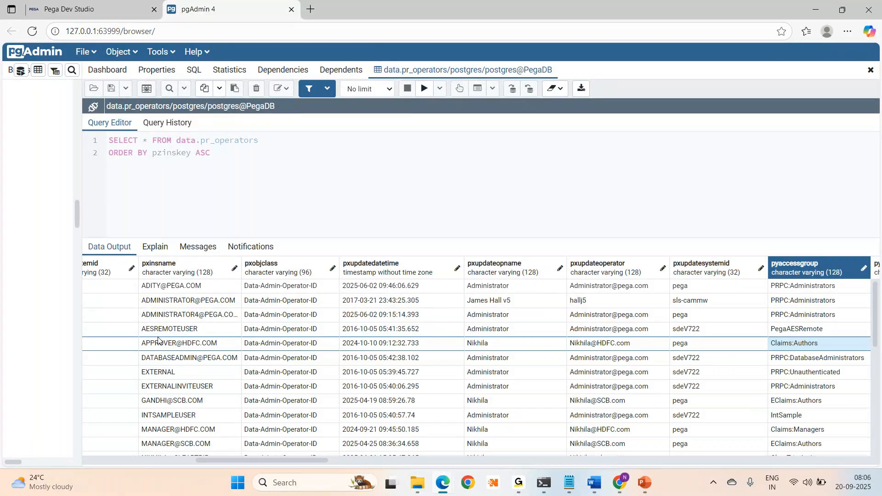
key("Right")
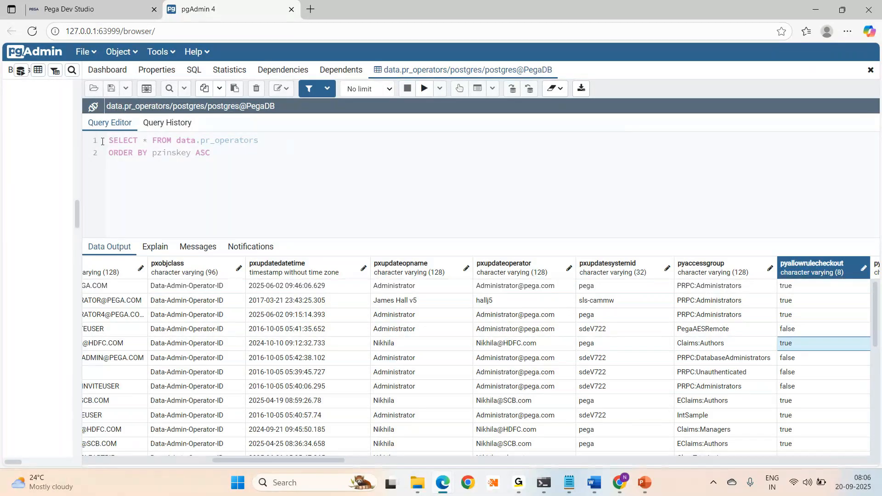
- Scroll the grid across and widen the pzinskey column to show the full DATA-ADMIN-OPERATOR-ID keys
left_click_drag(283, 461, 325, 468)
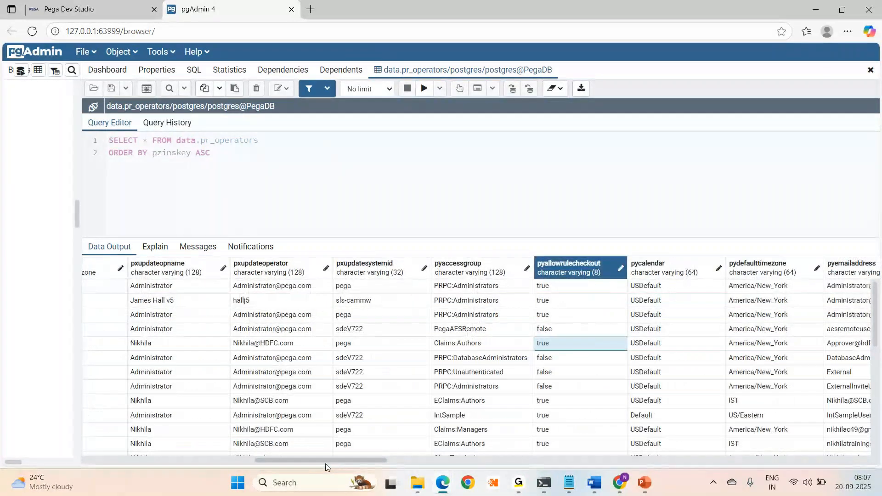
left_click_drag(325, 467, 505, 464)
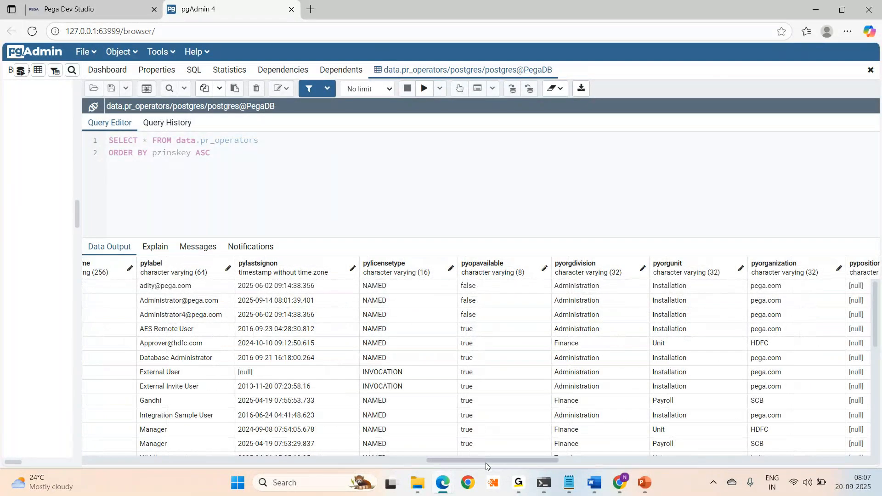
left_click_drag(486, 461, 501, 464)
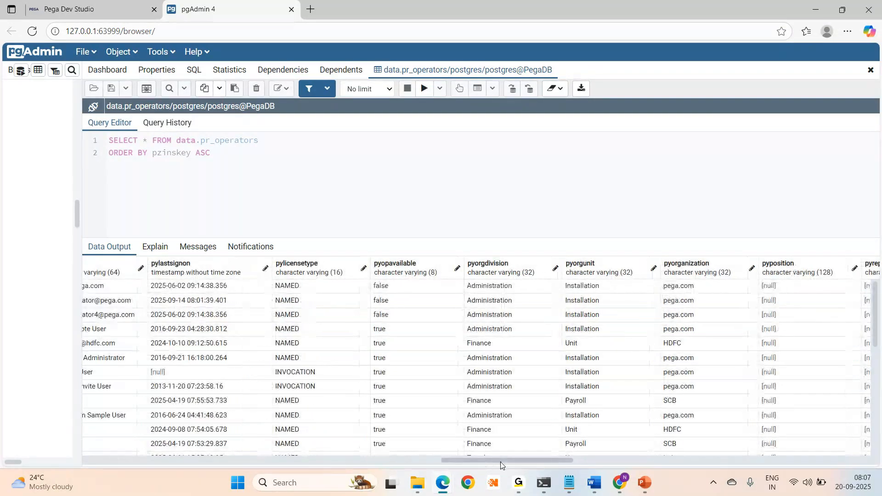
left_click_drag(500, 462, 580, 459)
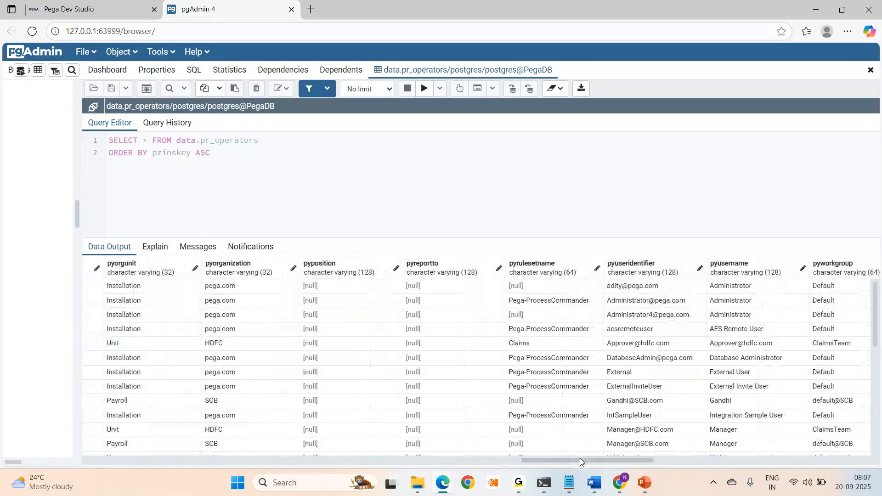
left_click_drag(577, 461, 658, 461)
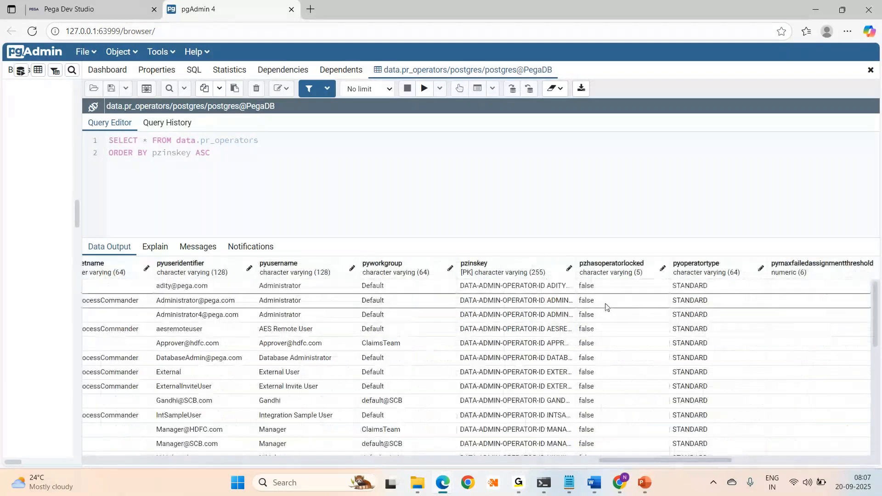
double_click(573, 259)
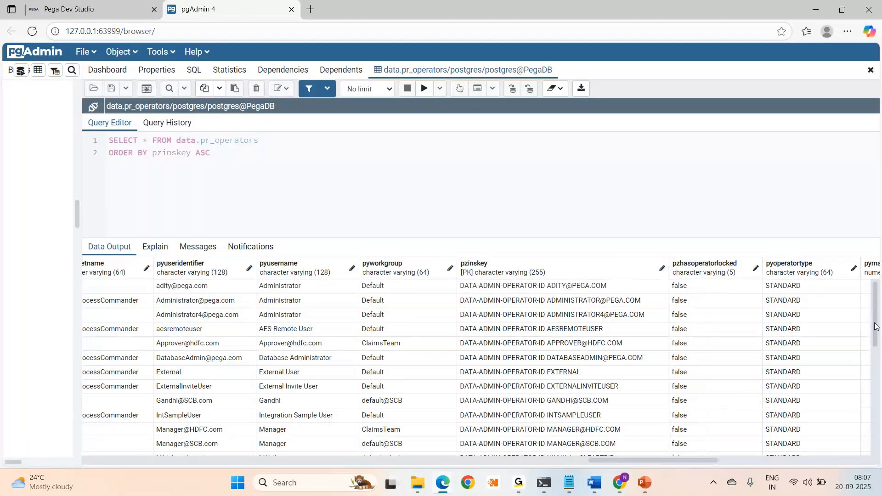
scroll(876, 327, "down", 1)
scroll(876, 326, "up", 1)
left_click_drag(617, 238, 608, 171)
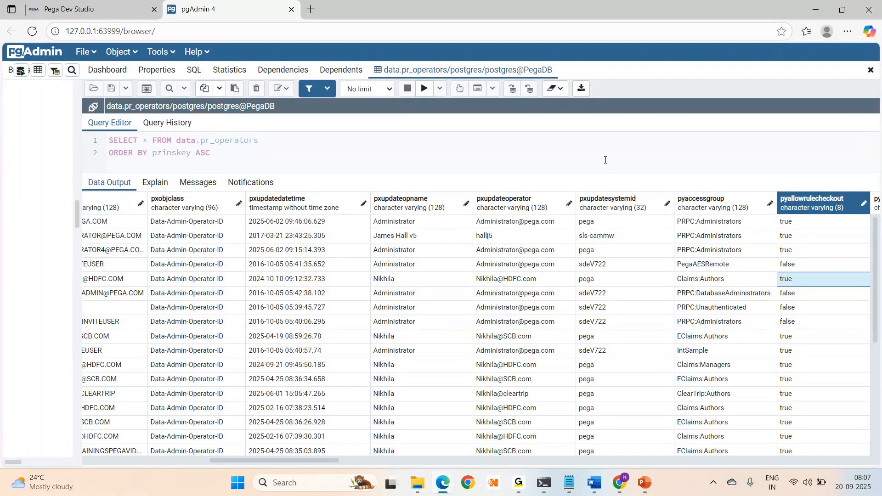
- Walk the second operator record right through pxupdatesystemid, pyallowrulecheckout, pylabel and pyorganization
left_click(318, 230)
key("Left")
key("Left")
key("Left")
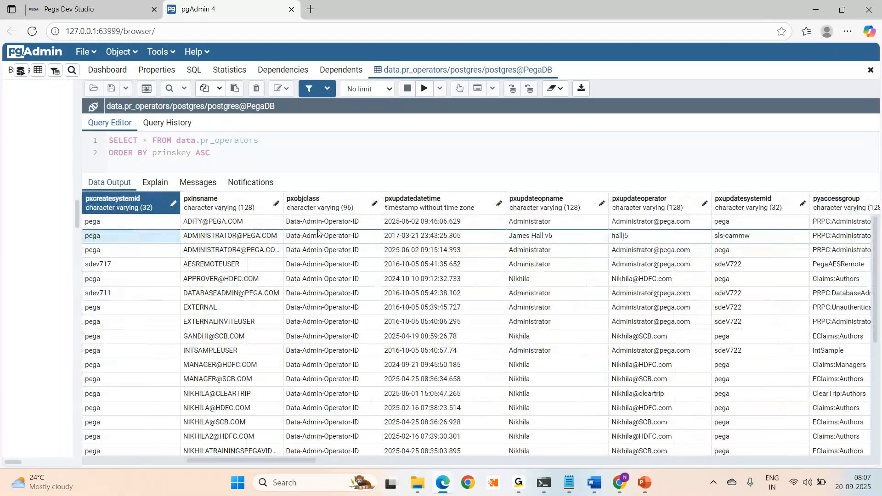
key("Right")
key("Right")
key("Right")
key("Right")
key("Right")
key("Right")
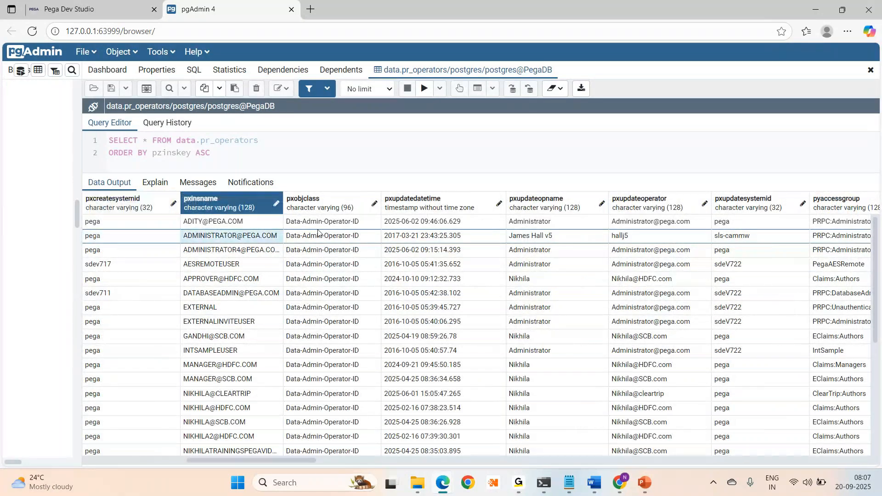
key("Right")
key("Right")
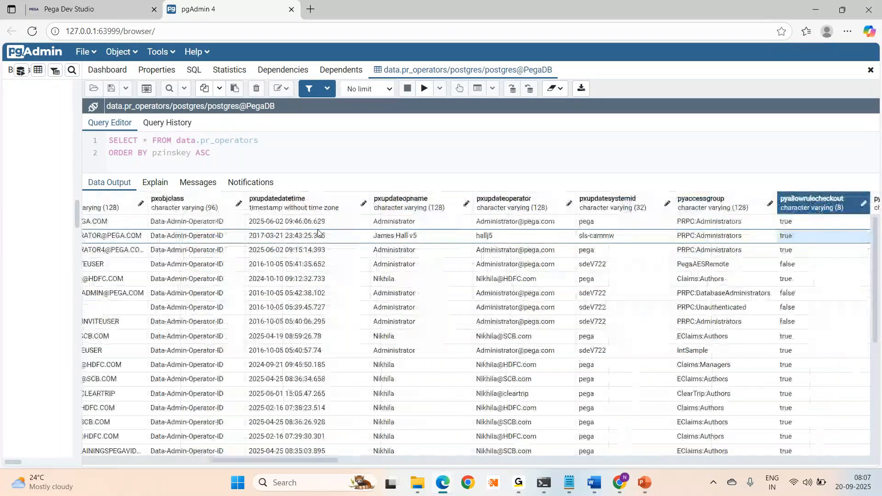
key("Right")
key("Right")
key("Right")
key("Right")
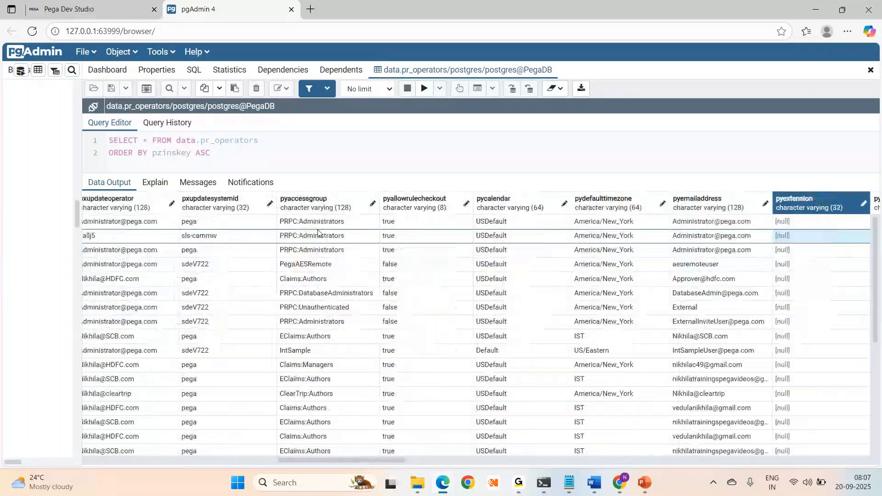
key("Right")
key("Right")
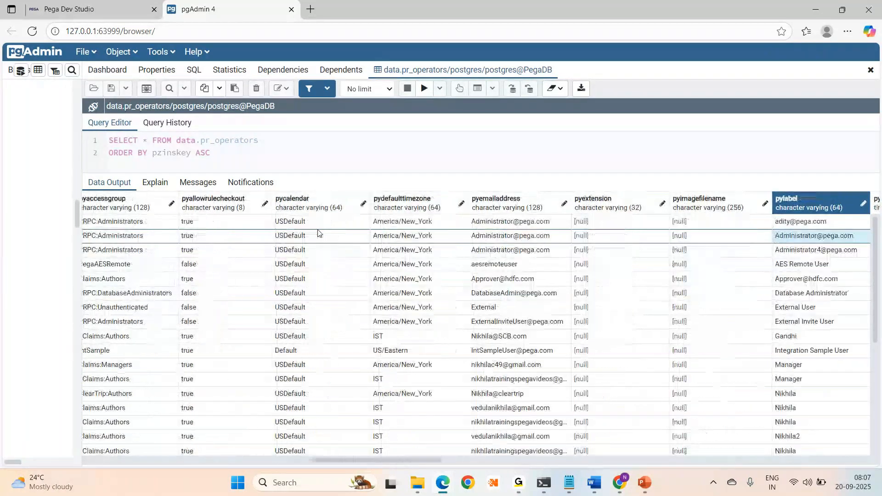
key("Right")
key("Right")
key("Right")
key("Right")
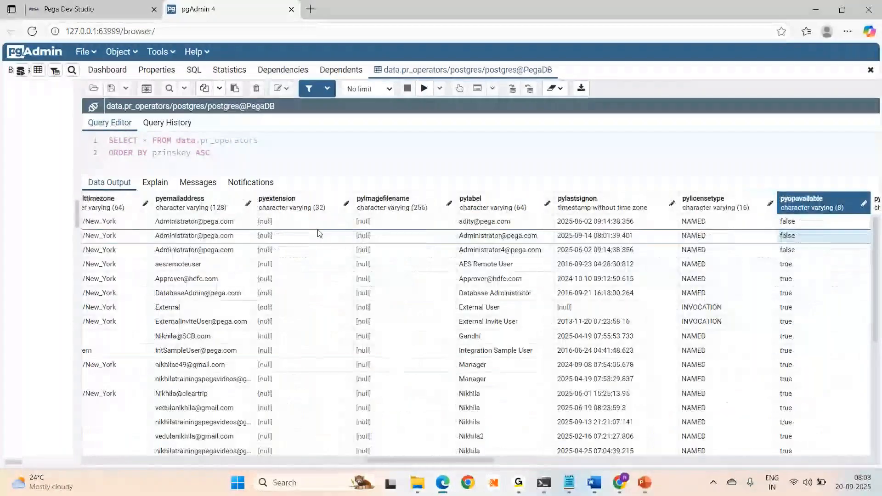
key("Right")
key("Right")
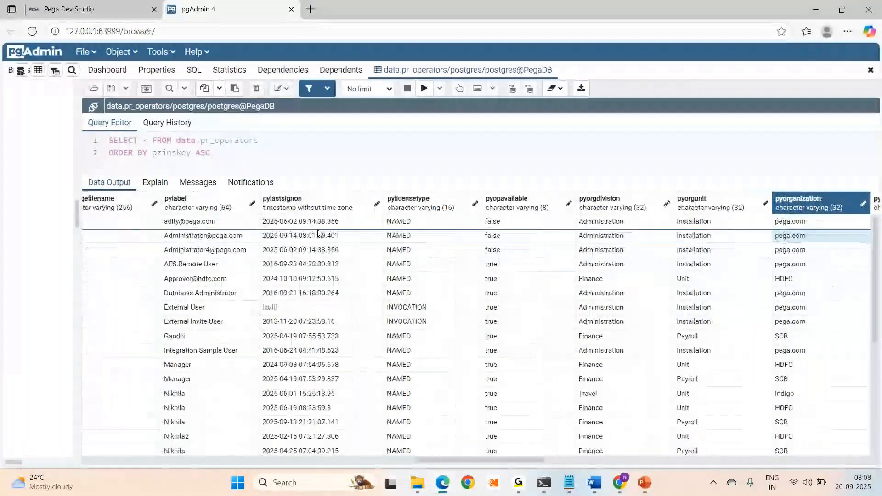
- Step back along the second record through pyemailaddress, pycalendar and pyaccessgroup toward its first columns
key("Left")
key("Left")
key("Left")
key("Left")
key("Left")
key("Left")
key("Left")
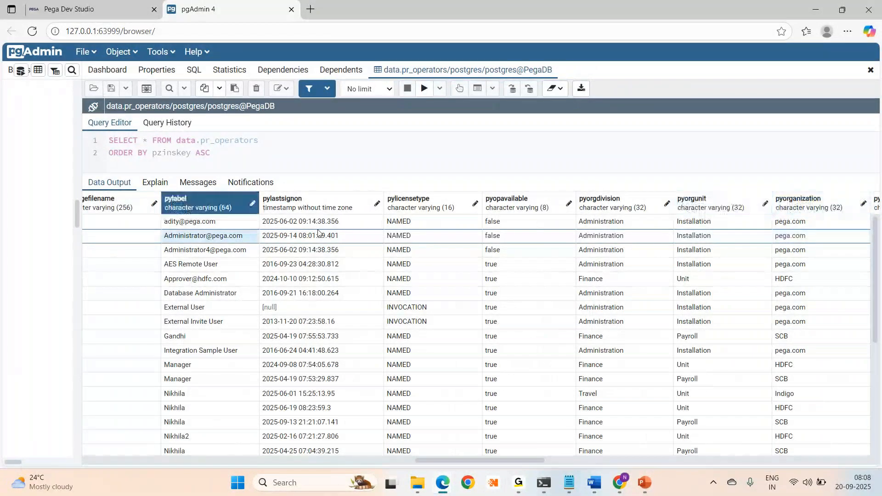
key("Left")
key("Left")
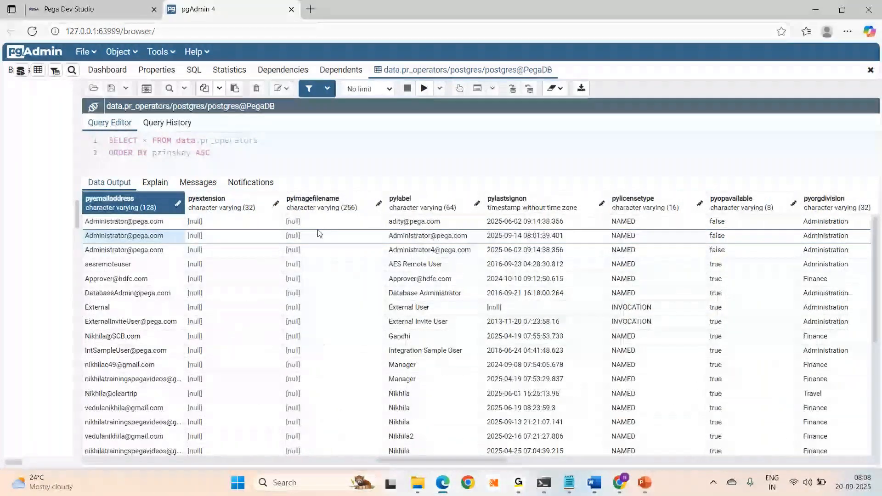
key("Left")
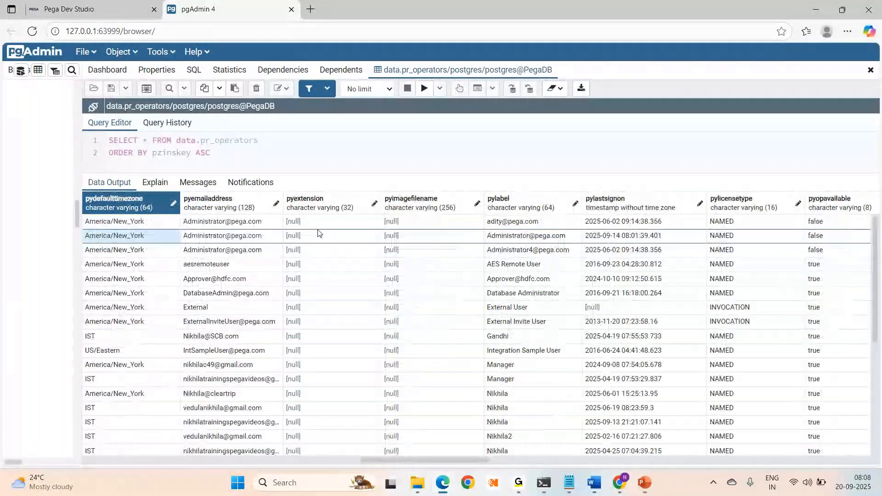
key("Left")
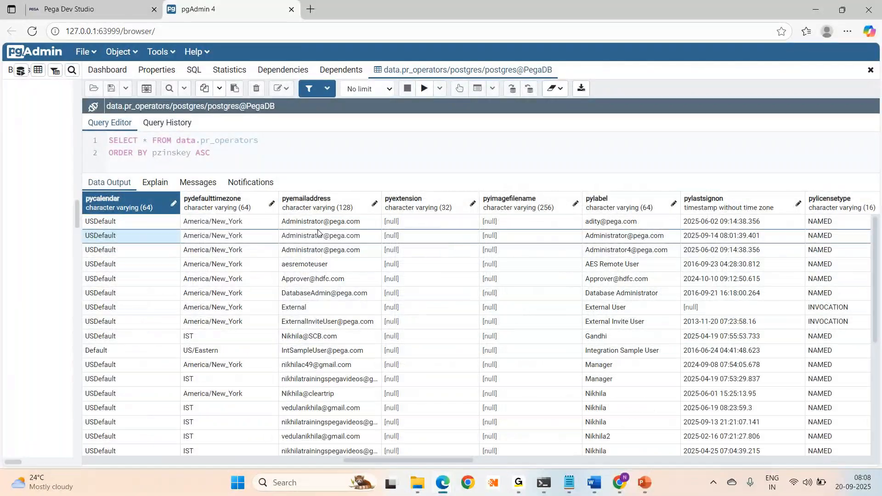
key("Left")
key("Left")
key("Left")
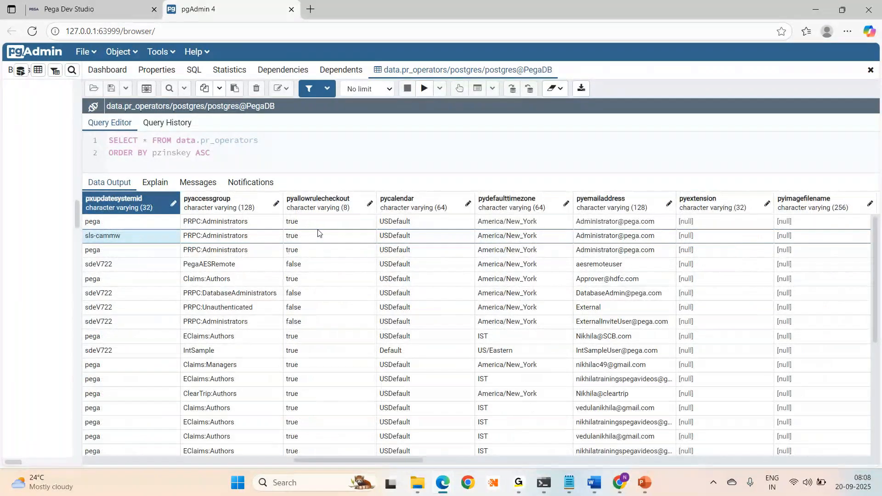
key("Left")
key("Left")
key("Left")
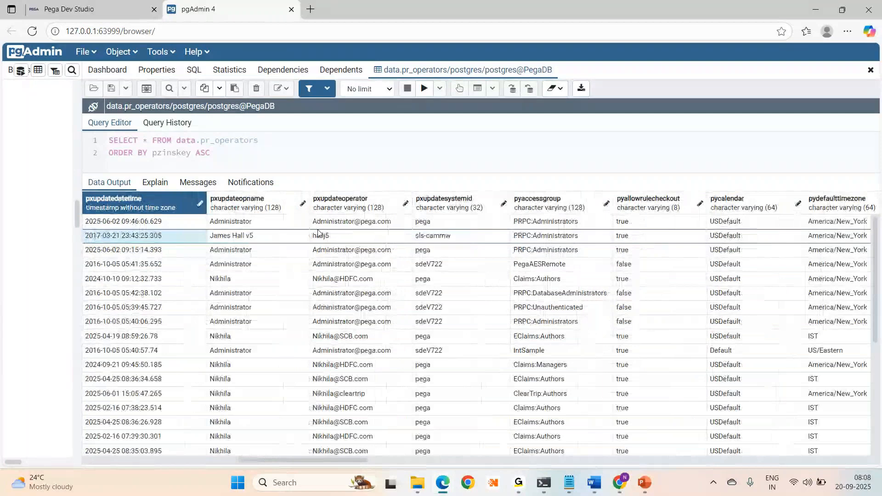
key("Left")
key("Left")
key("Left")
key("Left")
key("Left")
key("Left")
key("Left")
key("Left")
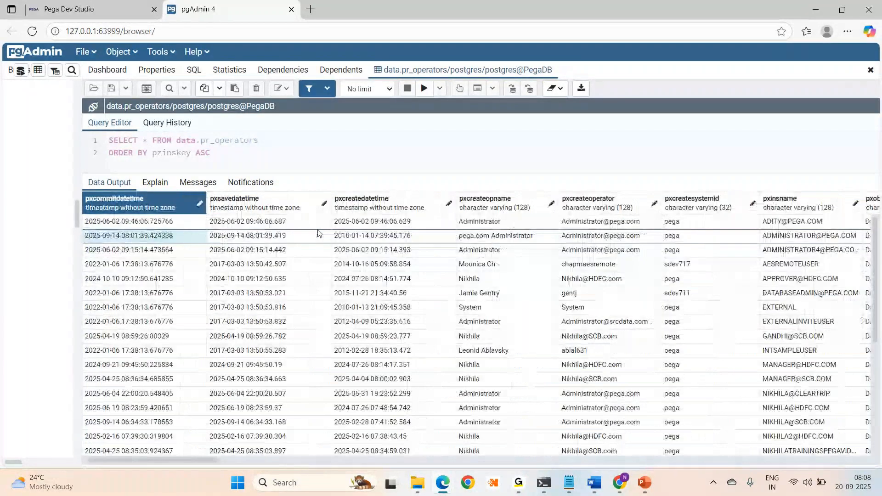
- Move forward through pyorgunit, pyreportto and pyusername to the pzinskey key column
key("Right")
key("Right")
key("Right")
key("Right")
key("Right")
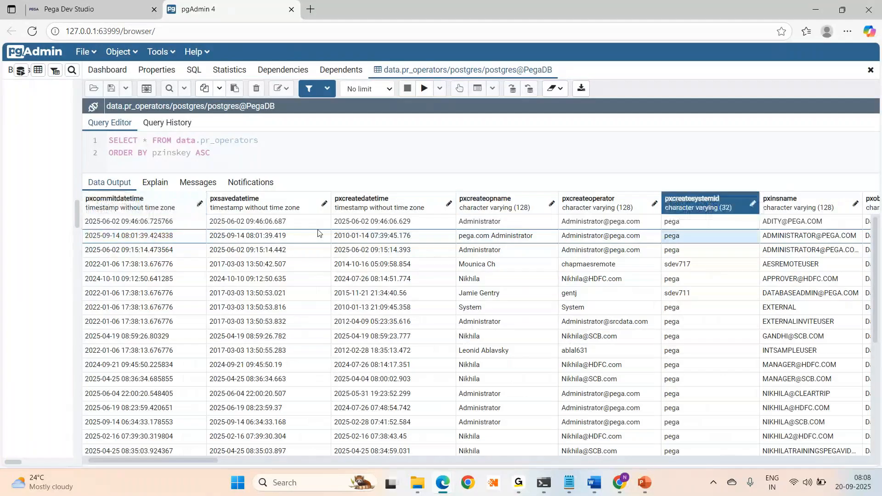
key("Right")
key("Right")
key("Right")
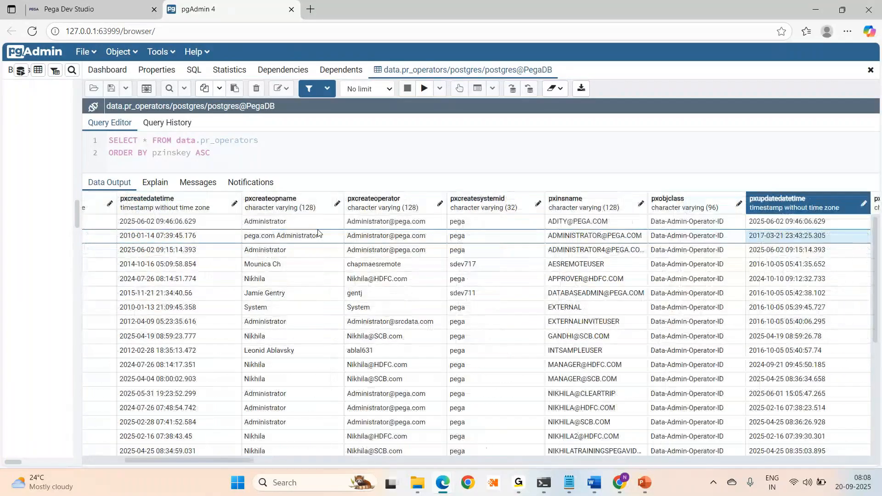
key("Right")
key("Right")
key("Right")
key("Right")
key("Right")
key("Right")
key("Right")
key("Right")
key("Right")
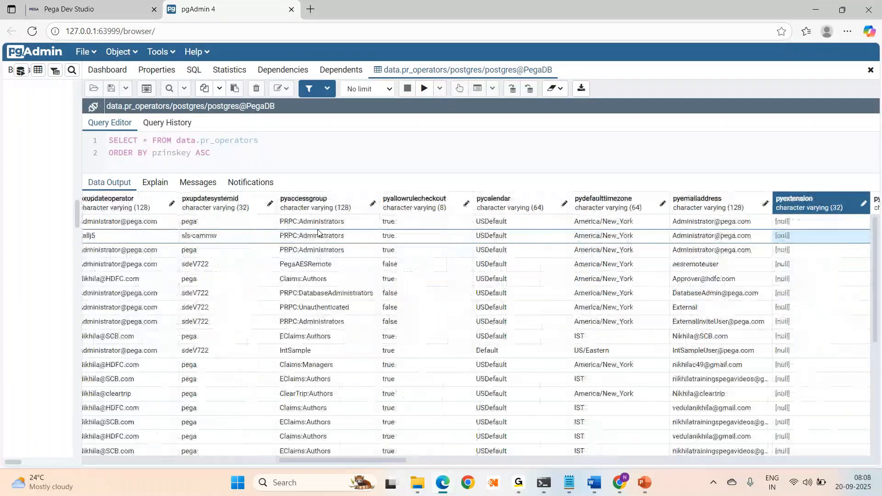
key("Right")
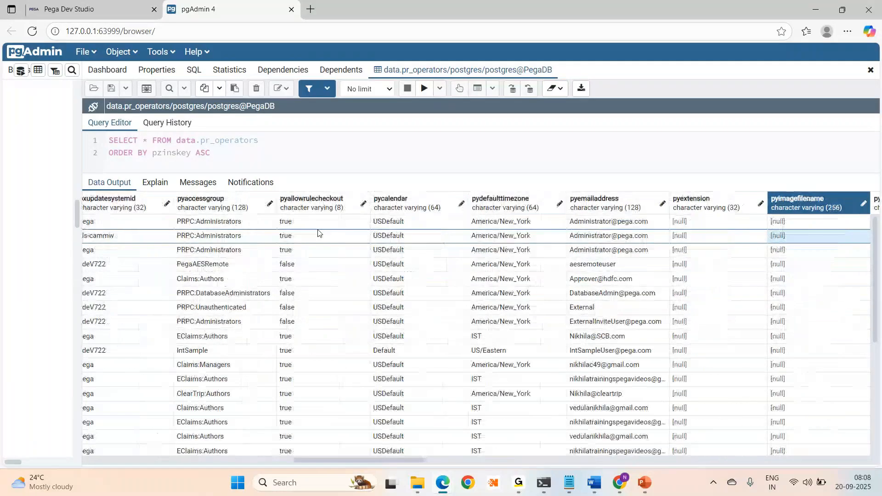
key("Right")
key("Right")
key("Right")
key("Right")
key("Right")
key("Right")
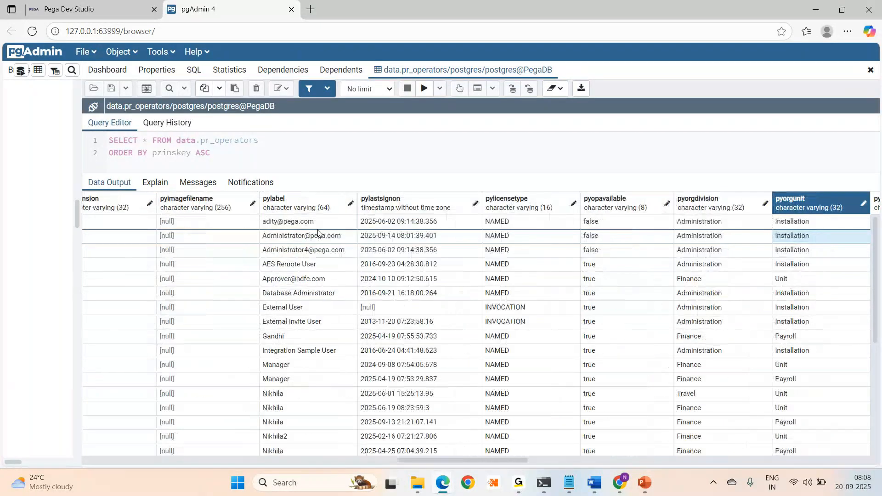
key("Right")
key("Right")
key("Right")
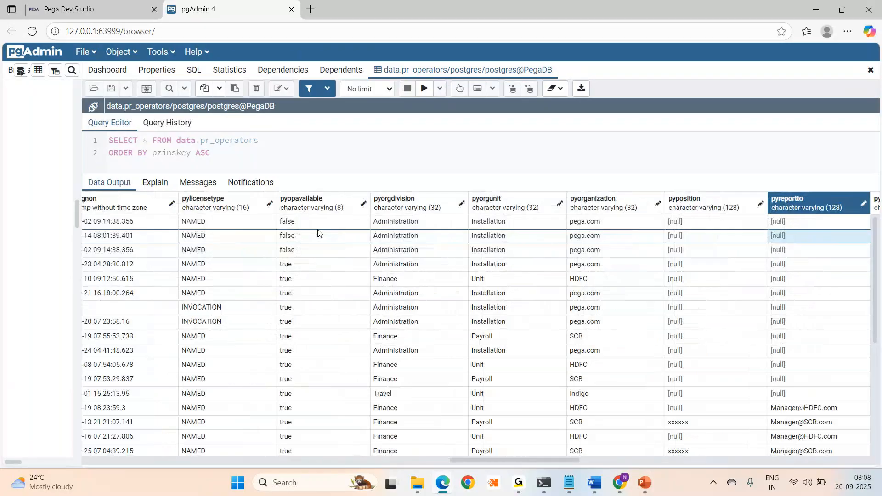
key("Right")
key("Right")
key("Right")
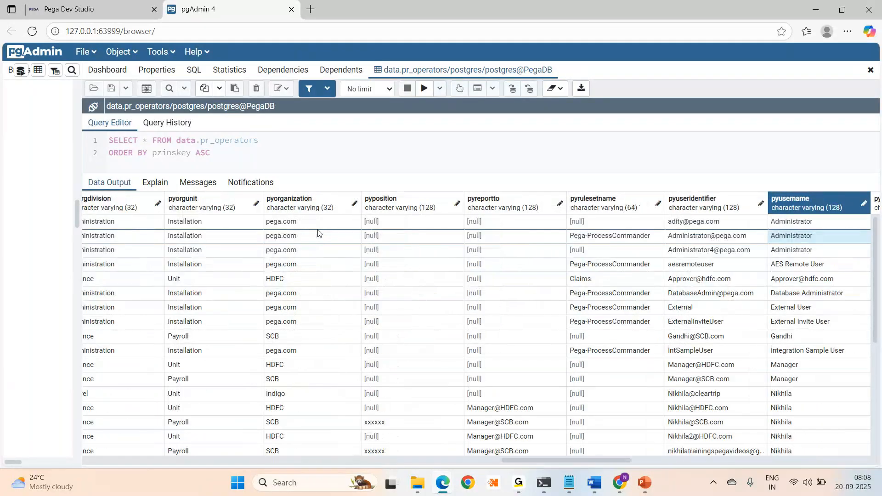
key("Right")
key("Right")
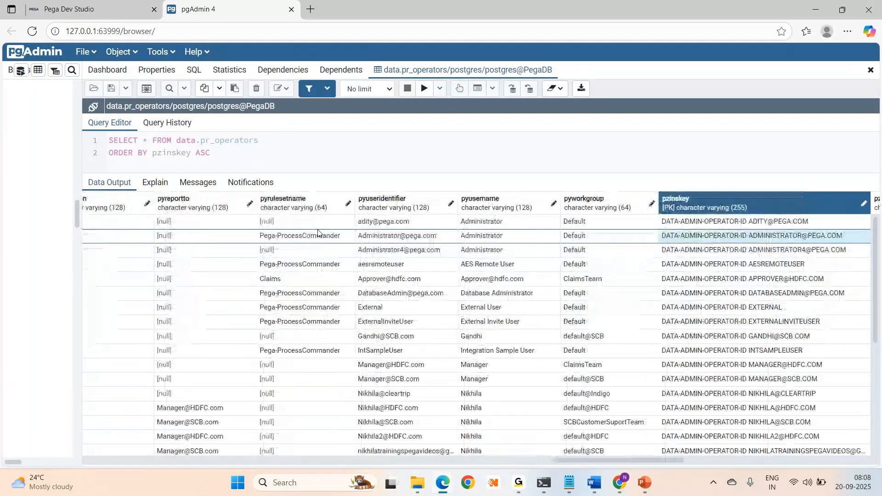
left_click_drag(604, 461, 636, 467)
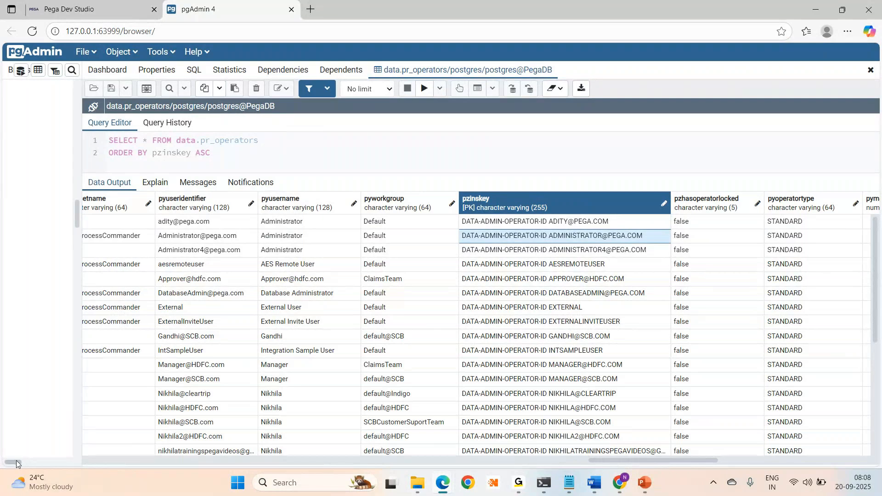
left_click_drag(16, 461, 38, 467)
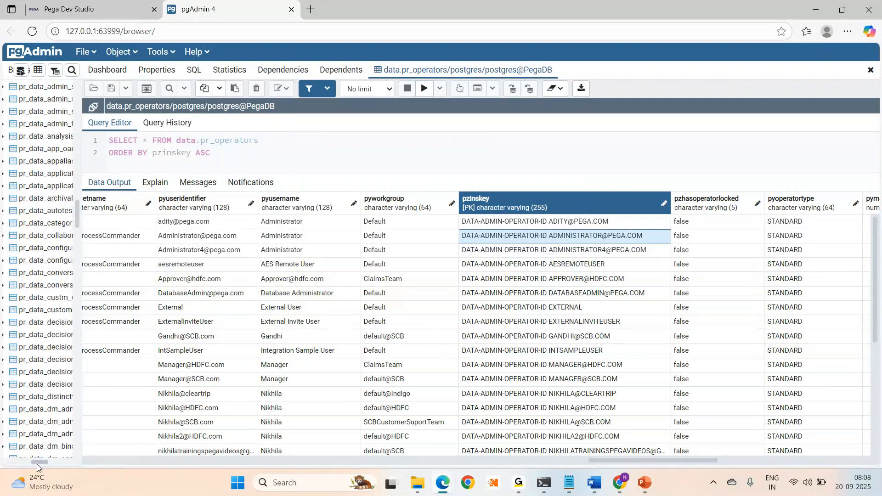
left_click_drag(39, 467, 48, 466)
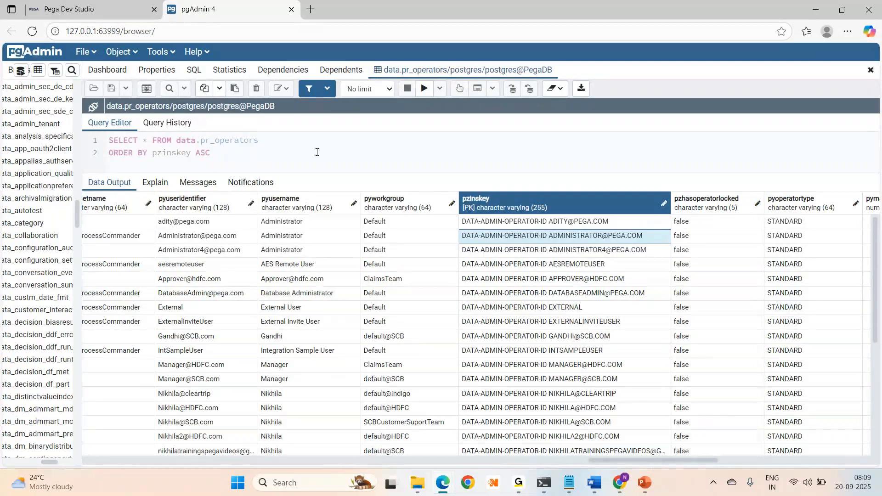
left_click(377, 353)
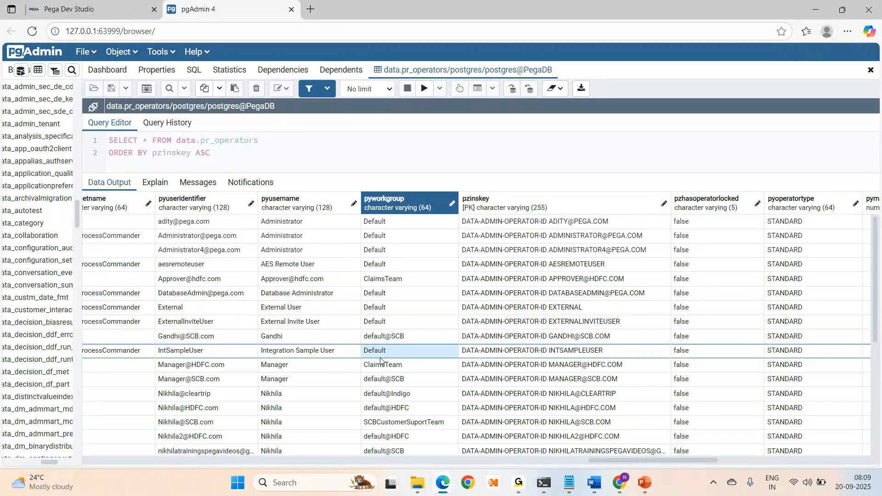
- Hide the Data types side panel in Dev Studio and compare with the pr_operators results
left_click(54, 16)
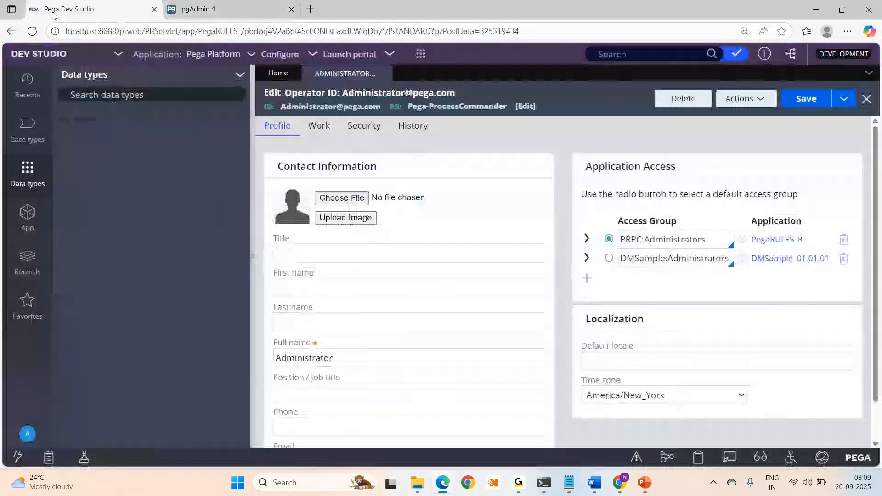
left_click(252, 258)
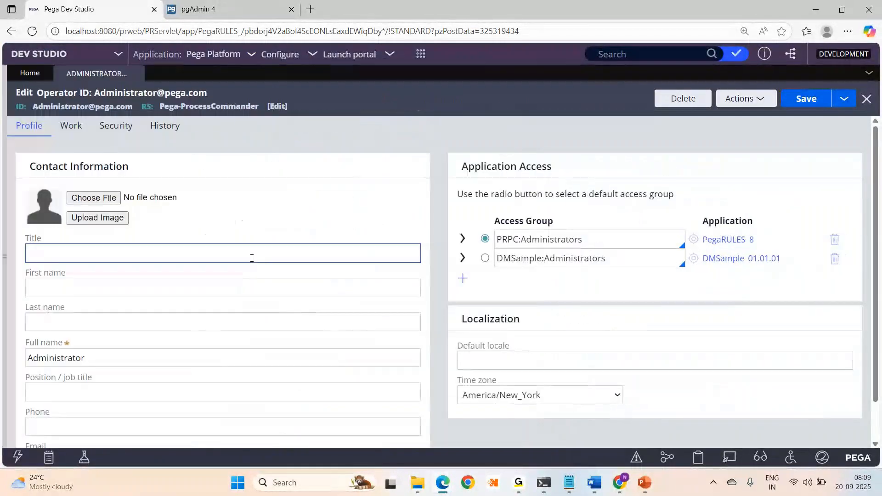
left_click(204, 14)
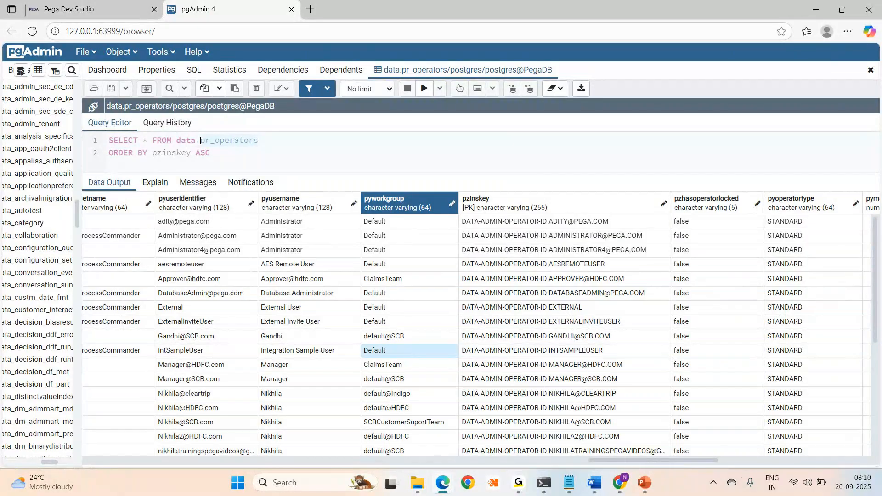
- Close the ADMINISTRATOR operator record, leaving the Dev Studio Home page, and return to pgAdmin 4
left_click(73, 11)
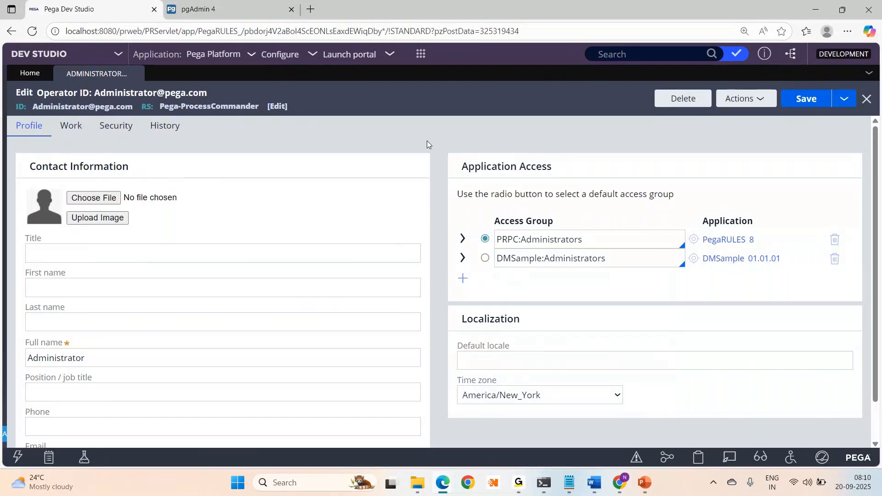
left_click(137, 75)
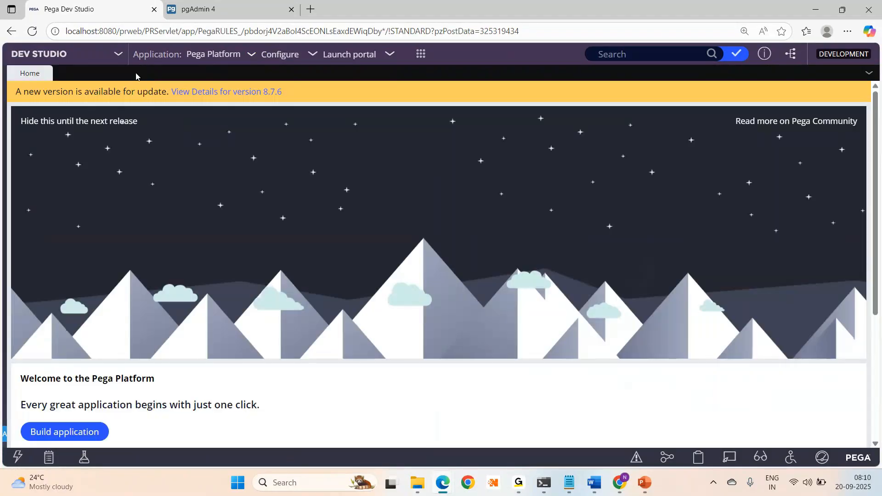
left_click(228, 14)
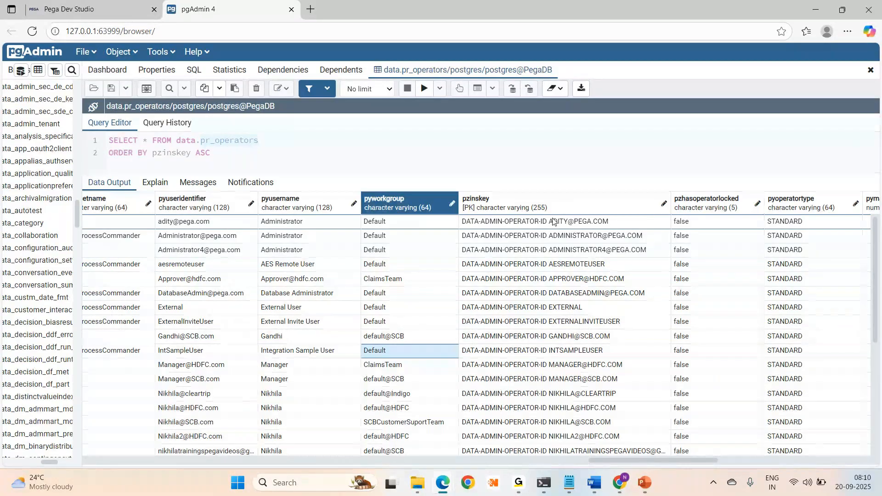
key("alt+Tab")
- Select and delete all of the BLOB notes in Notepad
left_click(393, 308)
key("ctrl+a")
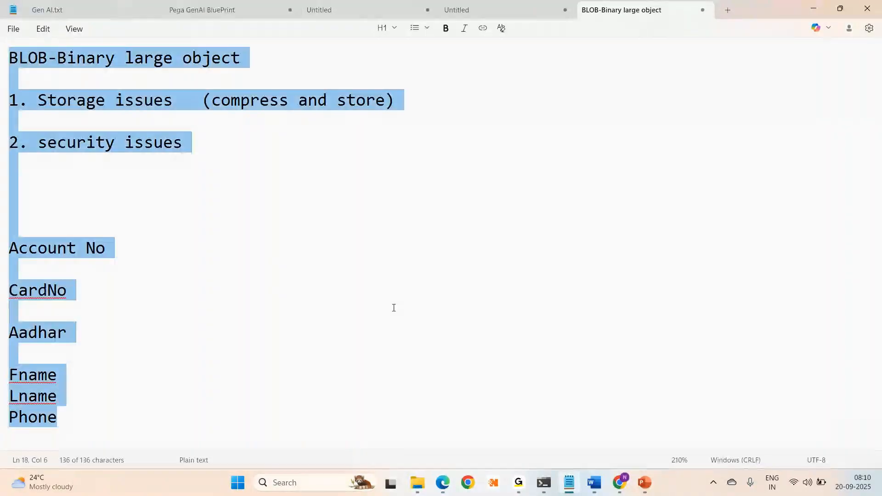
key("BackSpace")
- Type the heading EmployeeData followed by three employee first names, each on its own line
type("Employee")
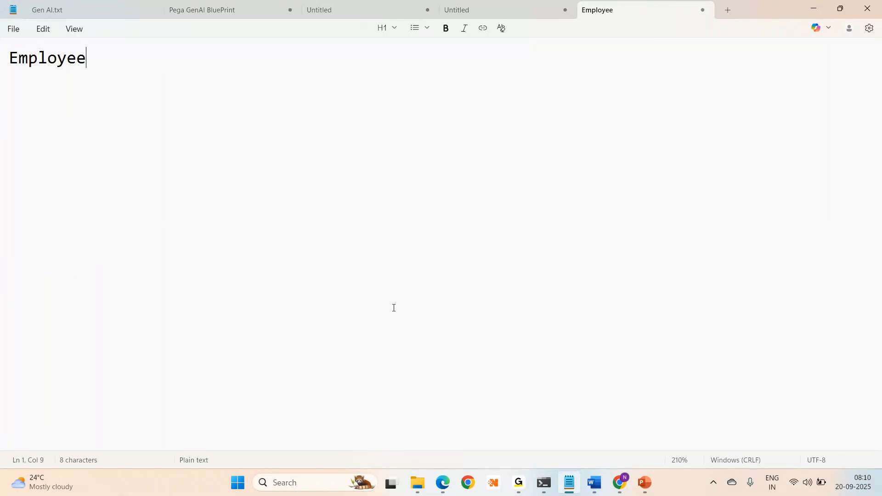
type("Data")
key("Return")
key("Return")
type("Nikhila")
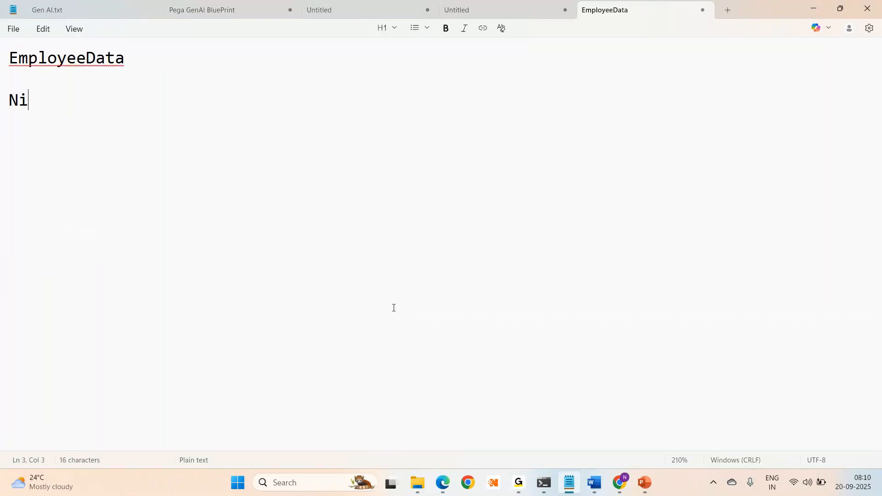
key("Return")
key("Return")
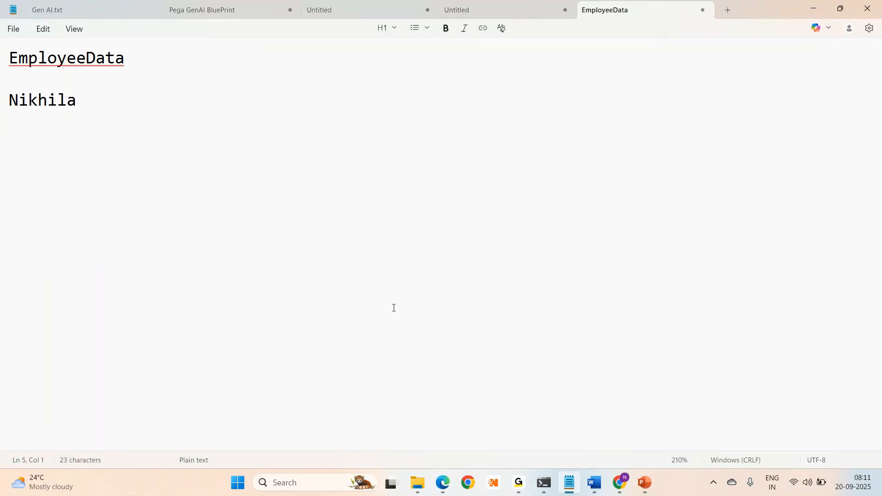
type("M")
key("BackSpace")
type("Niranjan")
key("Return")
key("Return")
type("Pravallika")
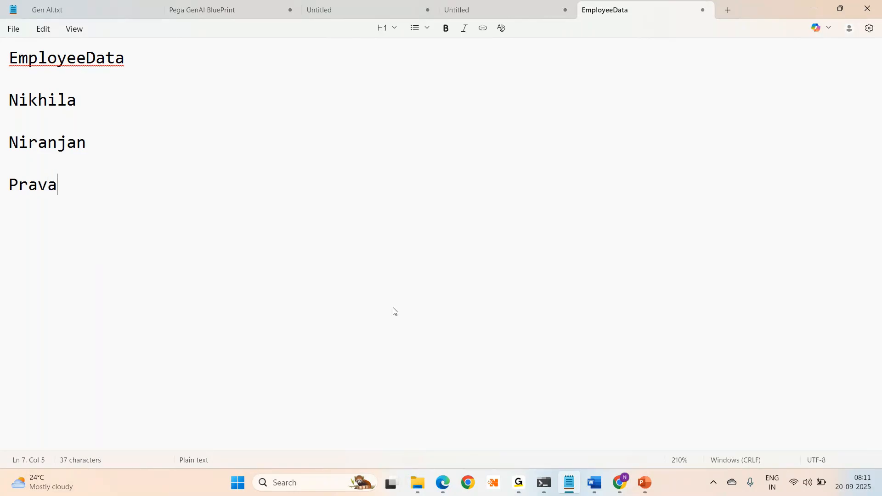
key("Return")
key("Return")
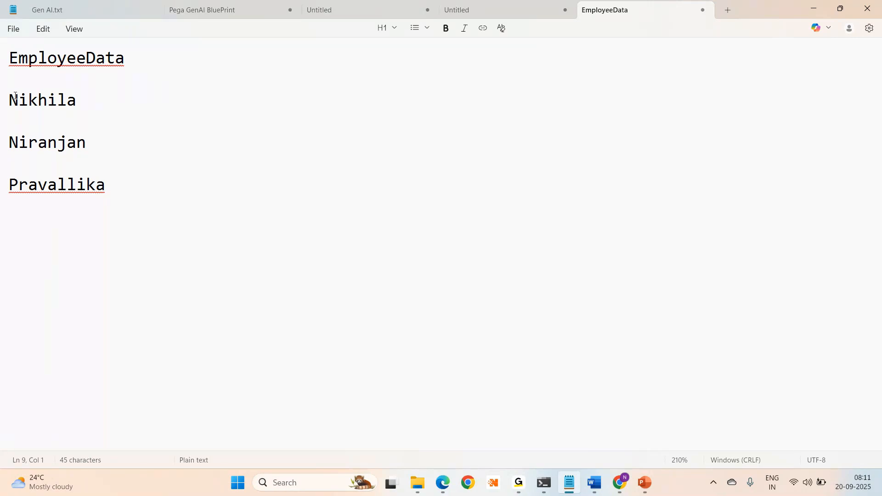
- Below the names, add an EmployeeId heading with 1, 2 and 3 on separate lines
left_click(148, 99)
left_click(120, 191)
key("Return")
key("Return")
key("Return")
type("EmployeeId")
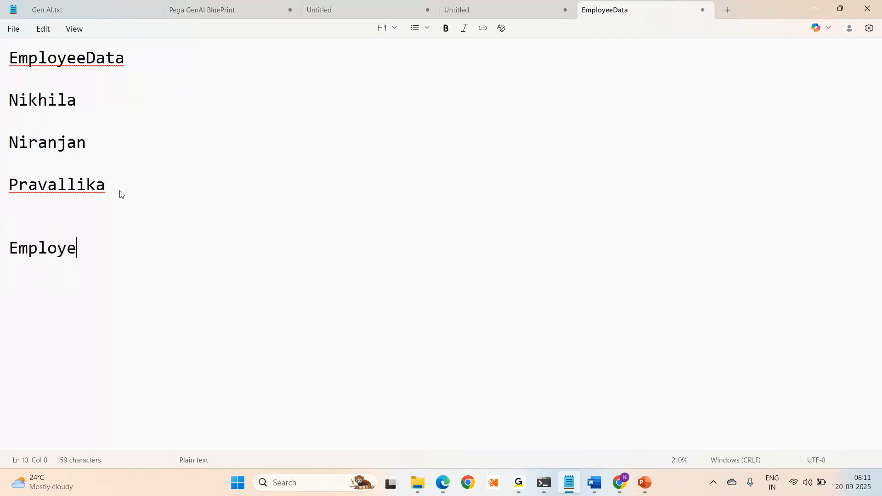
key("Return")
type("1")
key("Return")
key("Return")
type("2")
key("Return")
key("Return")
type("3")
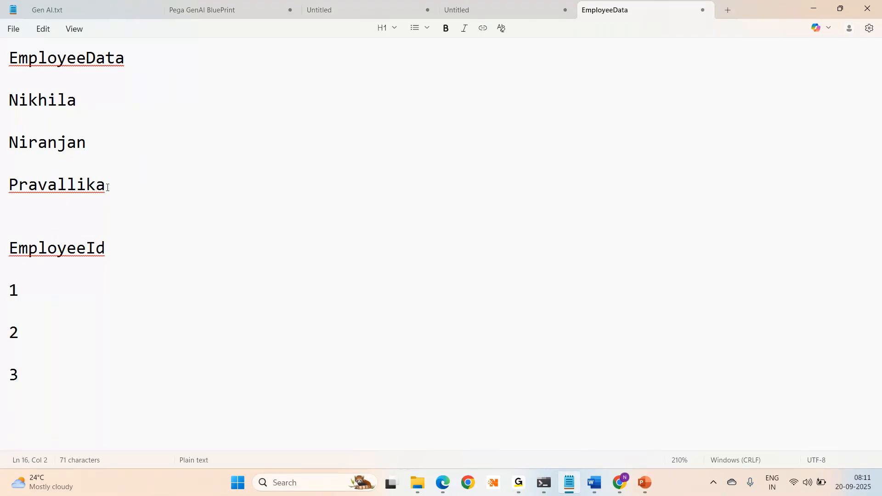
- Move each employee name beside its ID number 1, 2 and 3
double_click(35, 102)
key("ctrl+c")
key("BackSpace")
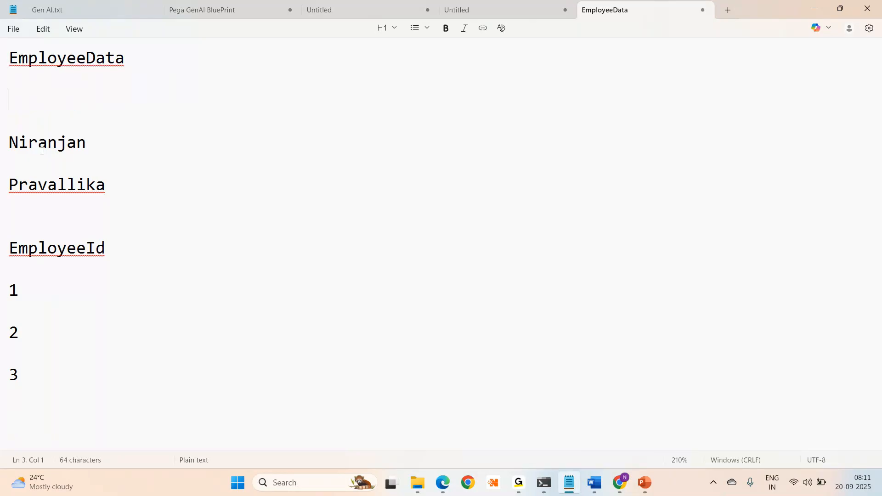
left_click(46, 286)
key("ctrl+v")
double_click(36, 144)
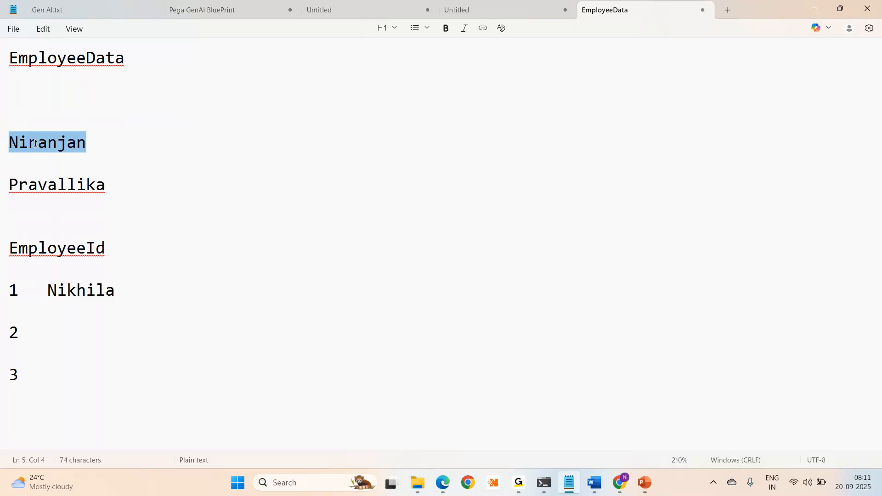
key("ctrl+x")
left_click(48, 325)
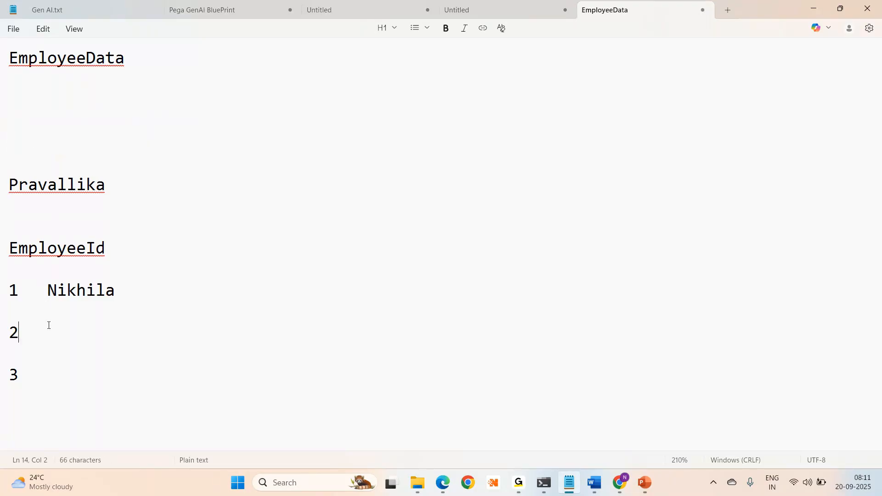
key("ctrl+v")
left_click(52, 185)
double_click(51, 185)
key("ctrl+x")
left_click(50, 367)
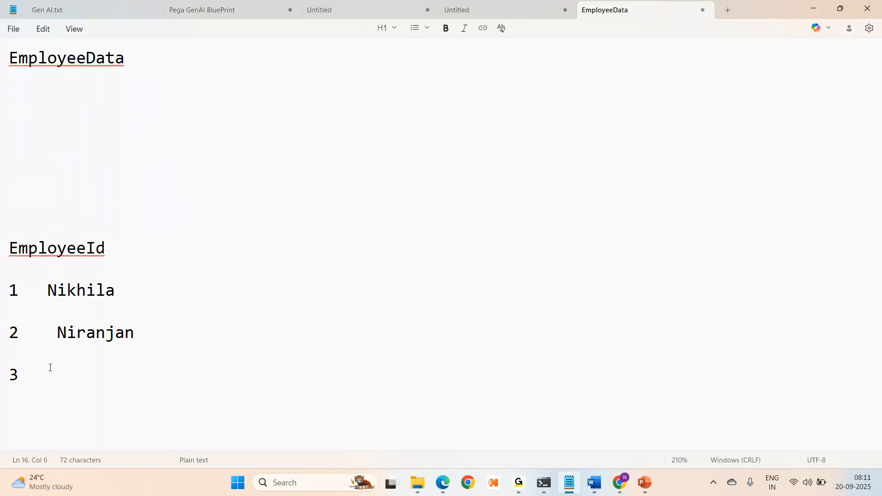
key("ctrl+v")
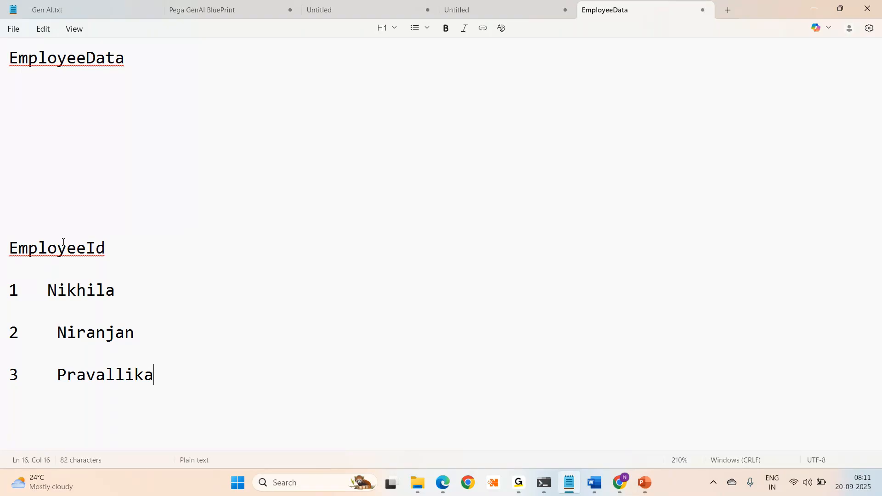
key("alt+Tab")
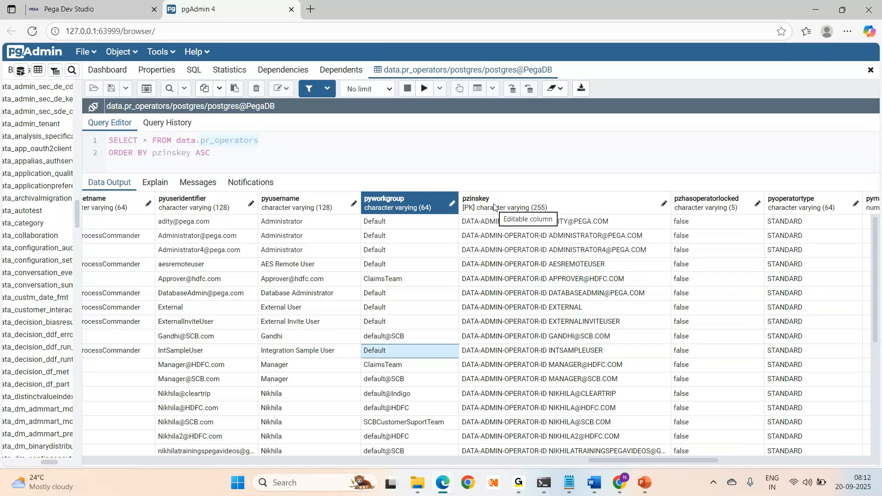
- Flip between the EmployeeData notes and the pgAdmin pr_operators grid showing the pzinskey values
key("alt+Tab")
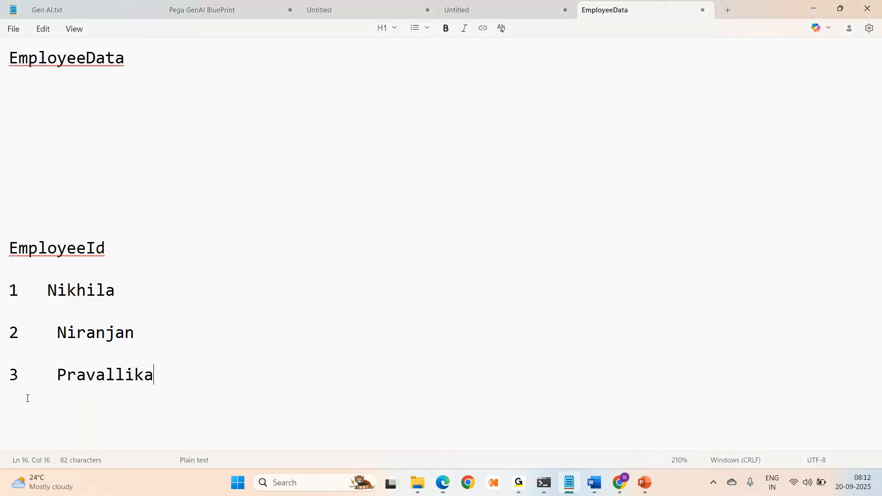
key("alt+Tab")
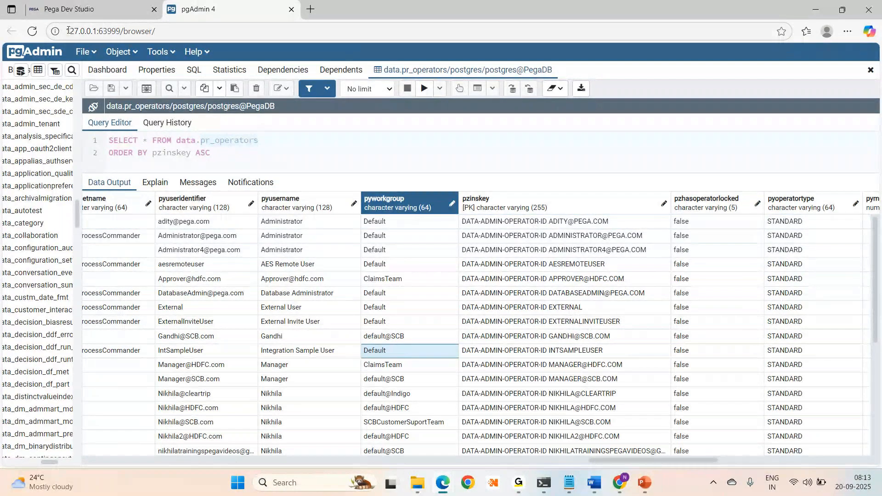
left_click(69, 10)
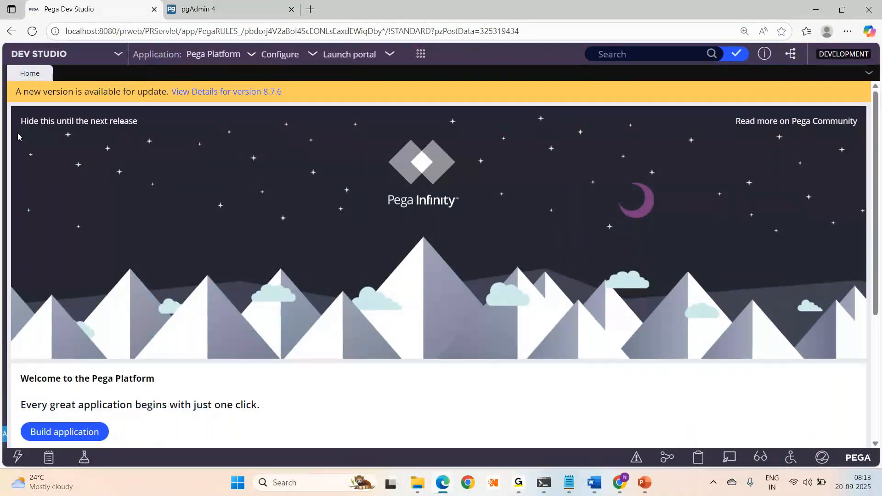
- Reload Dev Studio and open the current operator's Edit Operator ID record with the side panel collapsed
left_click(33, 31)
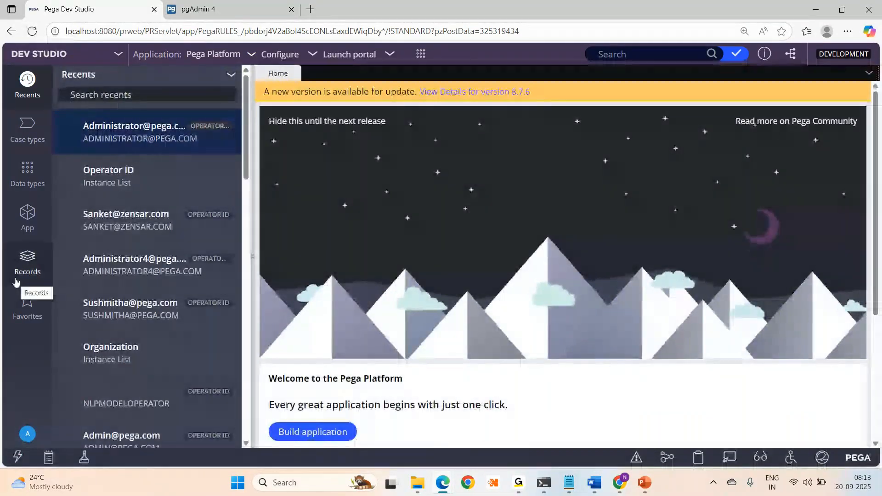
left_click(28, 436)
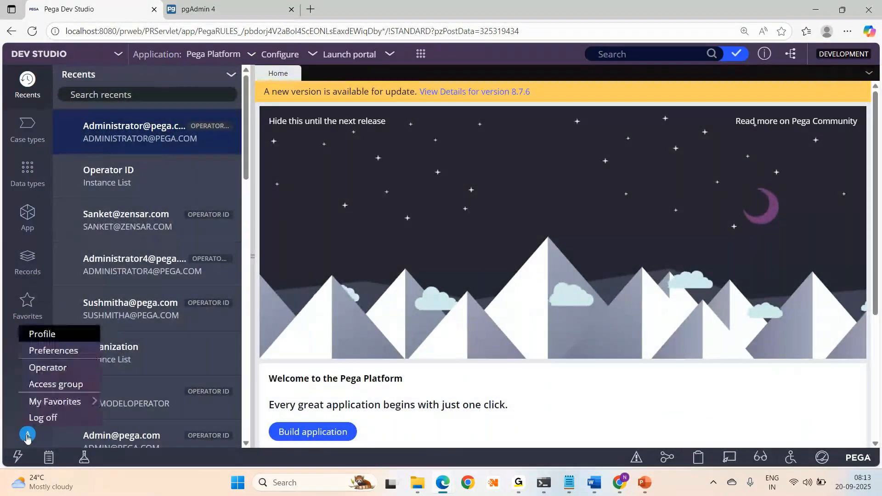
left_click(42, 334)
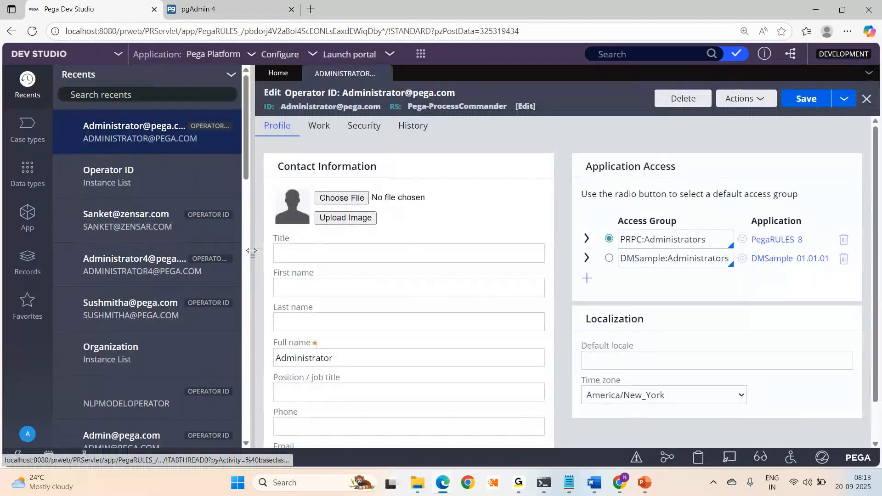
left_click(254, 254)
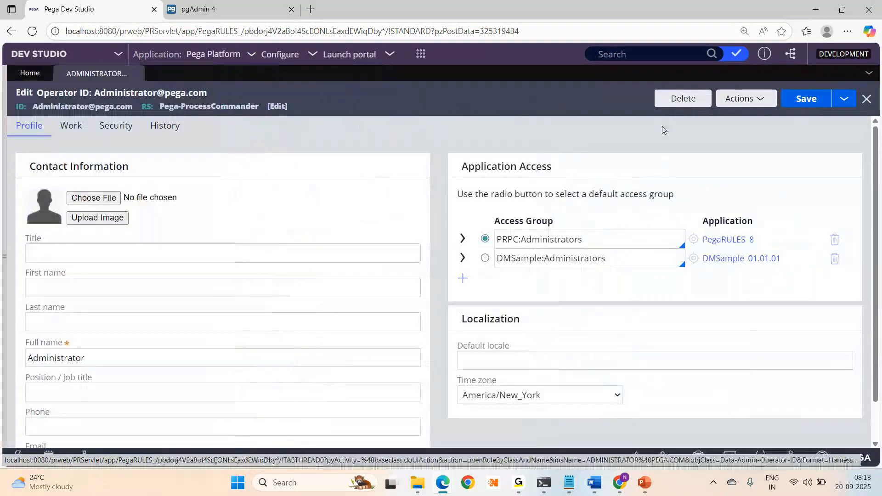
- View the operator record's XML and highlight DATA-ADMIN-OPERATOR-ID in its pzInsKey value
left_click(726, 99)
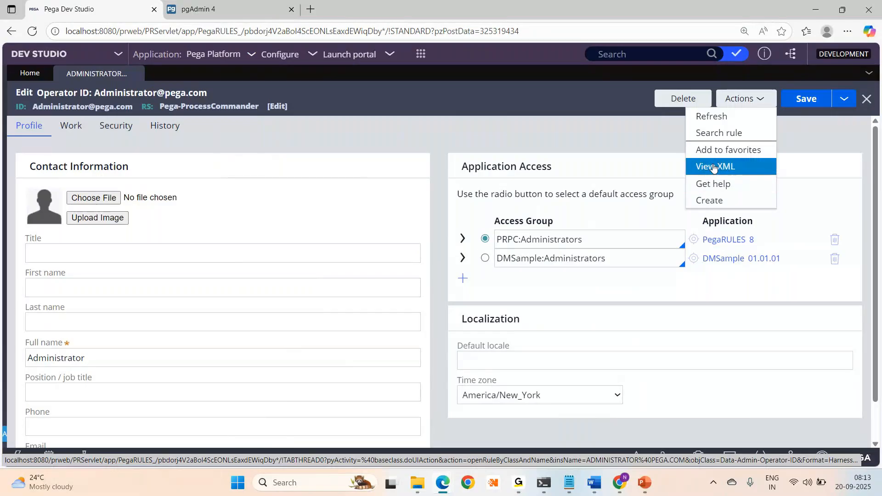
left_click(715, 166)
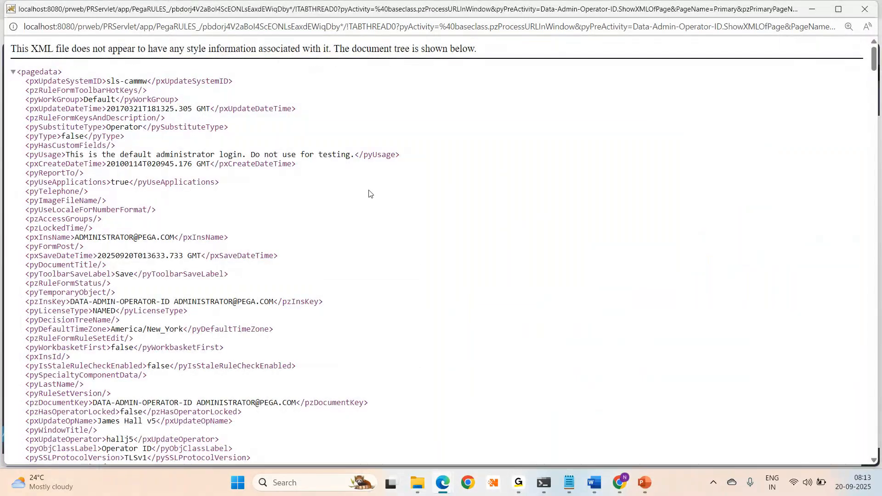
key("ctrl+f")
type("pzinskey")
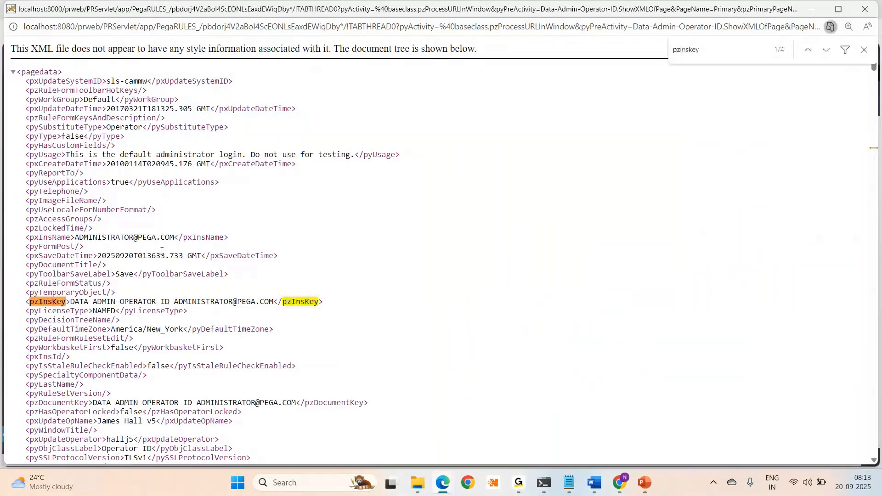
left_click_drag(75, 302, 172, 299)
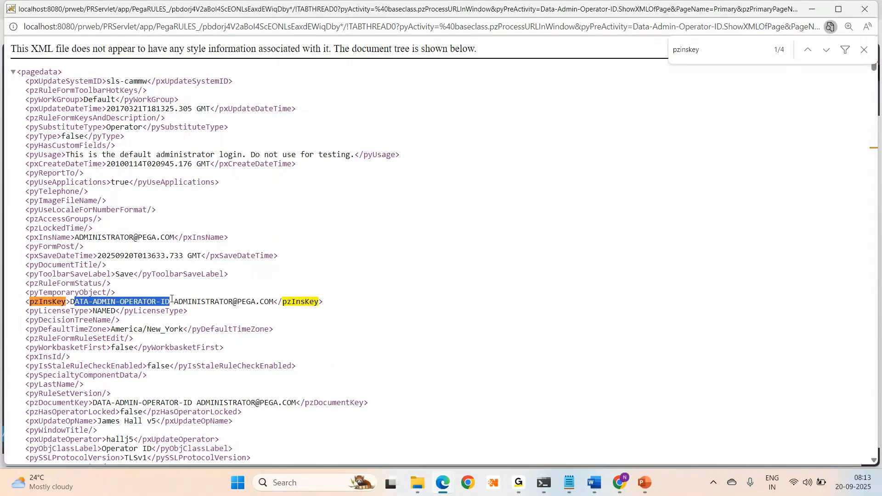
left_click(72, 301)
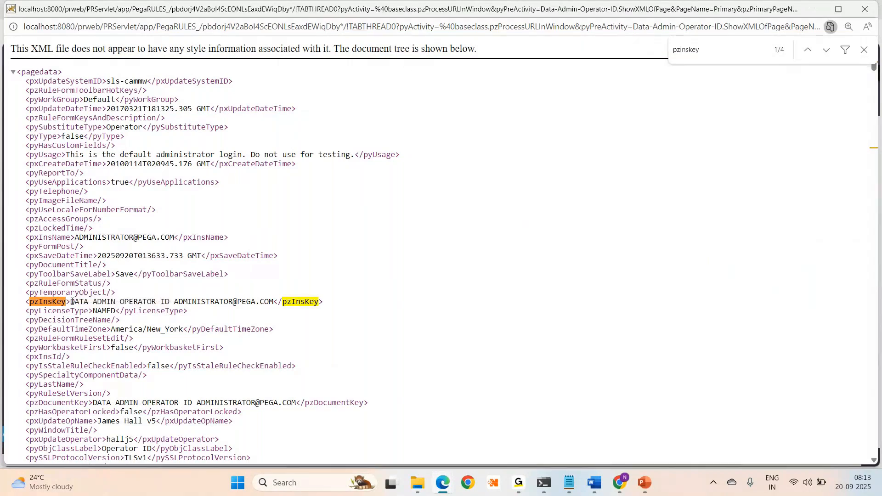
left_click_drag(72, 301, 175, 299)
key("ctrl+c")
key("alt+Tab")
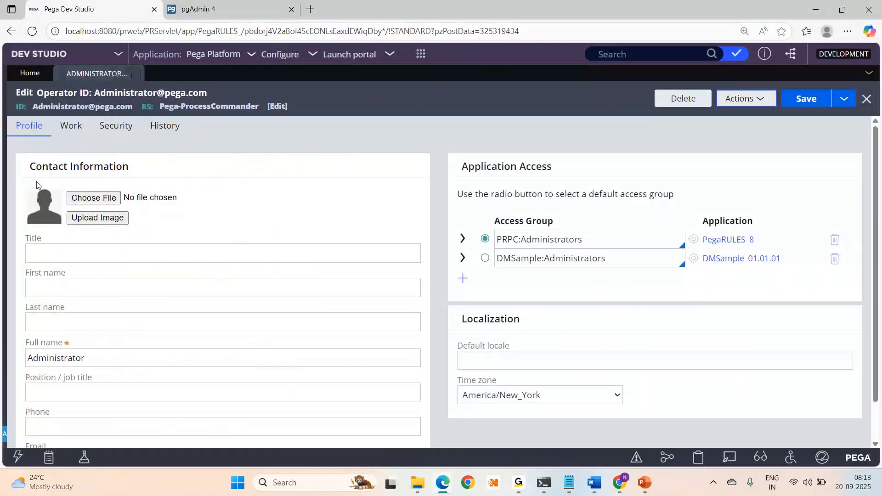
- Reload Dev Studio, find DATA-ADMIN-OPERATOR-ID in the App Explorer, and close the Administrator tab
left_click(33, 32)
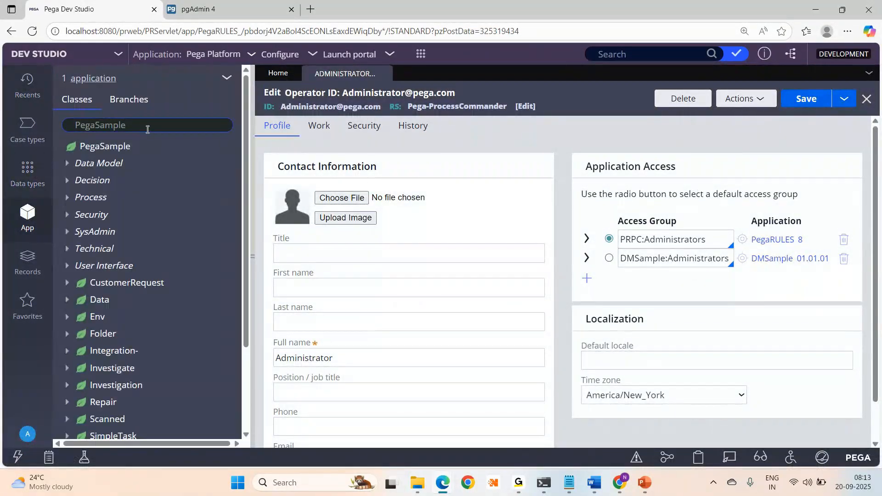
left_click(147, 129)
key("ctrl+a")
key("ctrl+v")
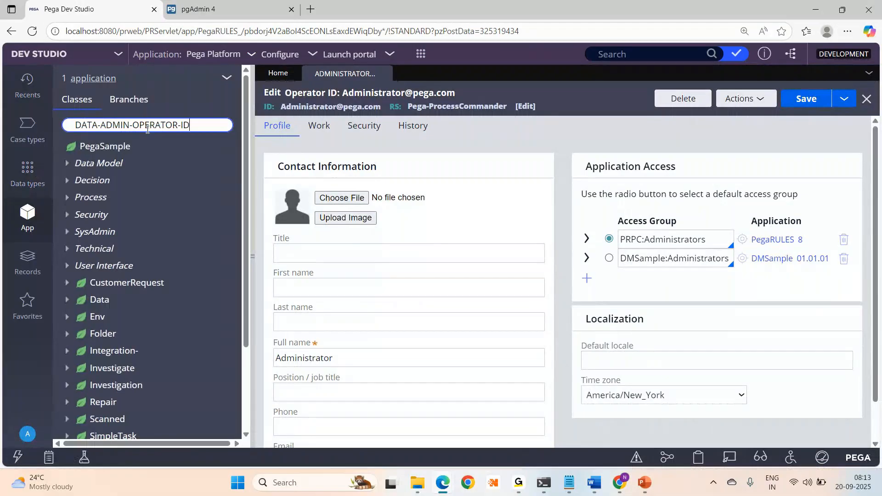
left_click(101, 156)
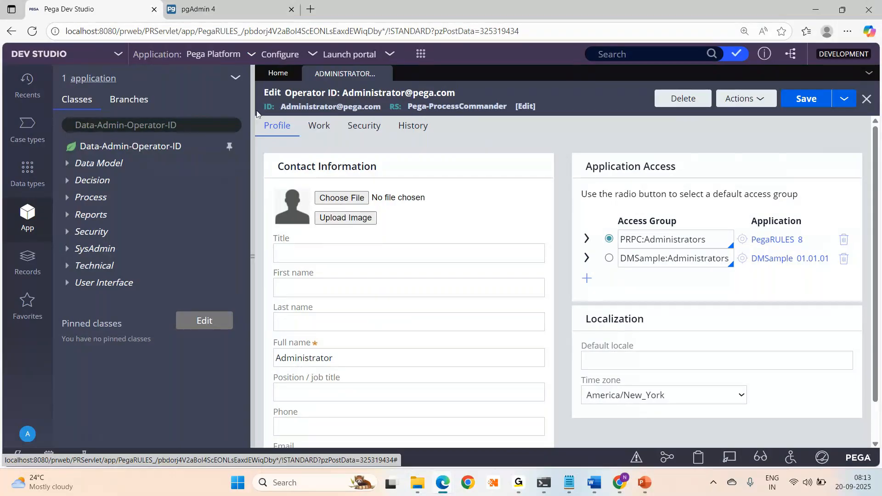
left_click(384, 74)
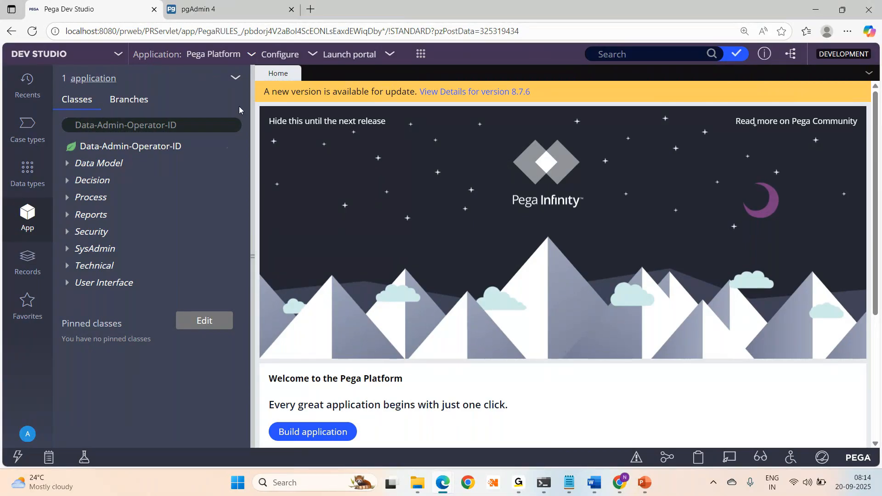
- Move from Dev Studio to the PowerPoint deck and show slide 3, OPERATORS, on pr_operators
left_click(199, 125)
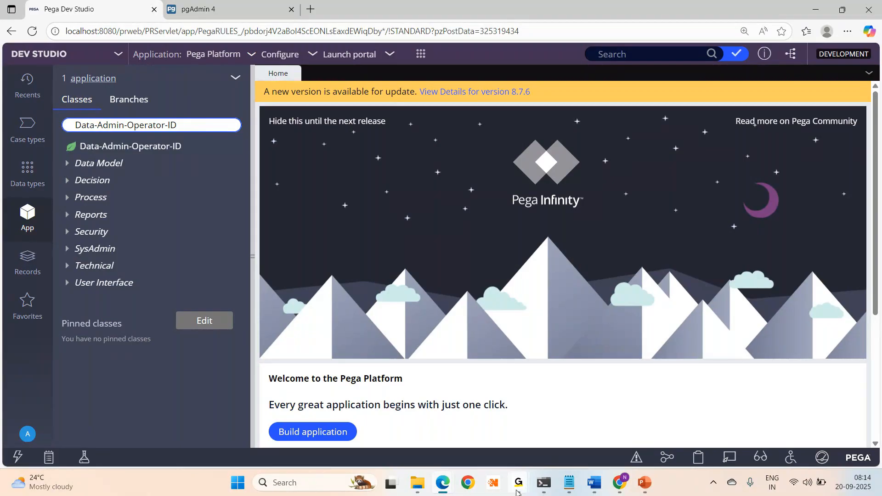
mouse_move(517, 492)
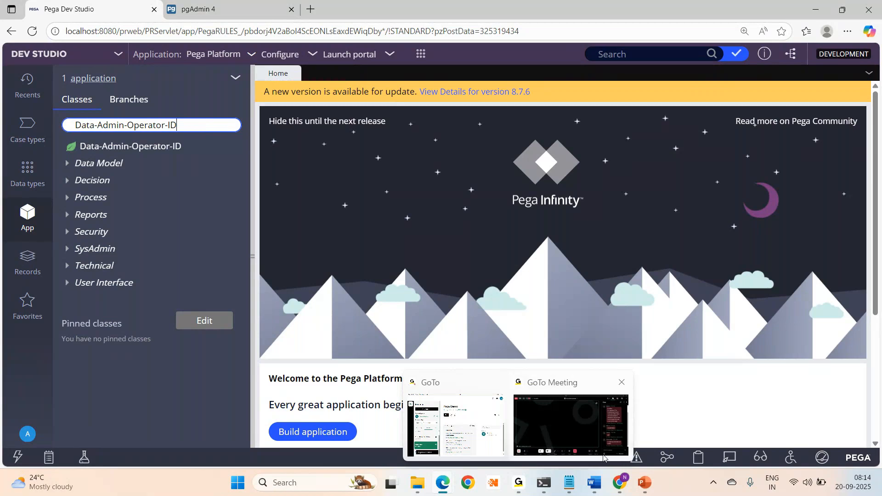
left_click(553, 416)
key("alt+Tab")
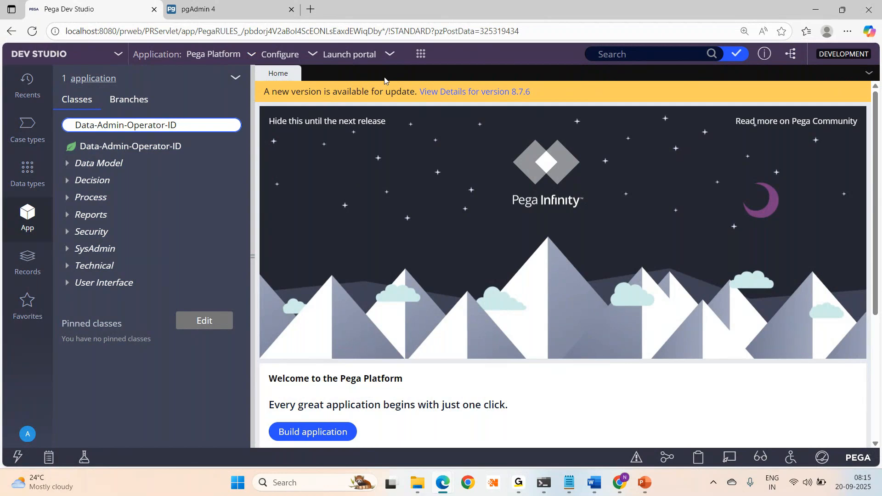
left_click(649, 486)
left_click(74, 283)
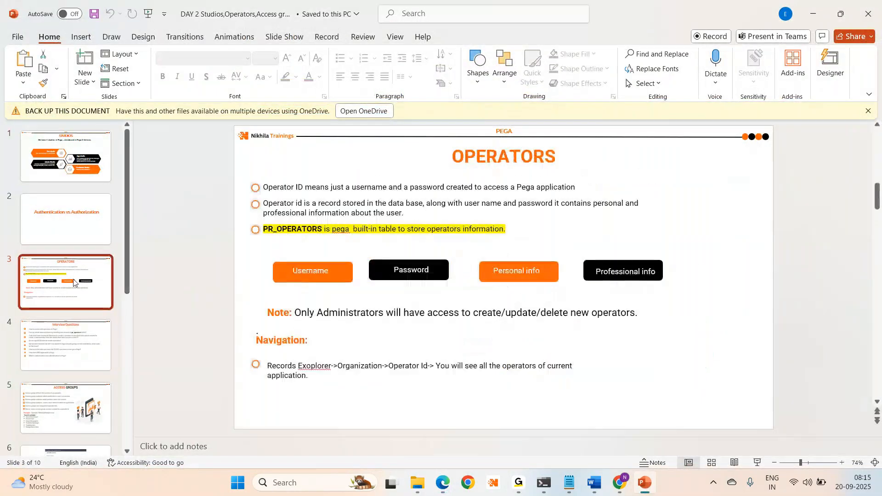
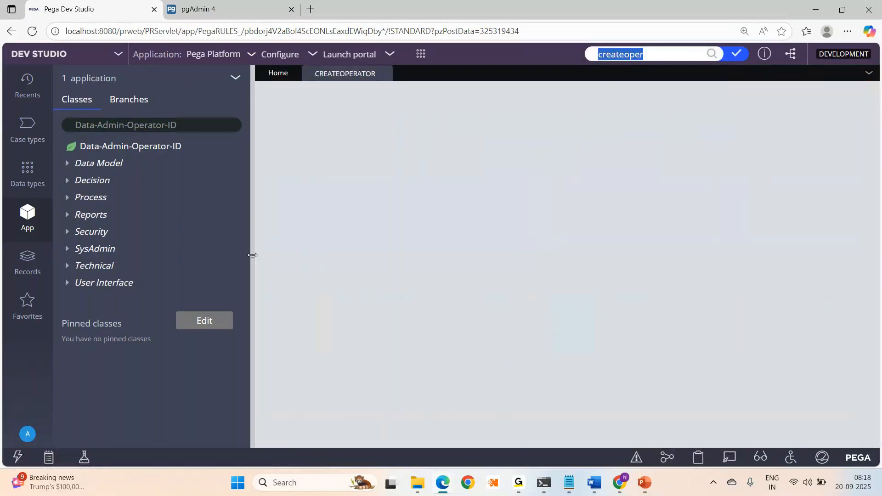
- Collapse the App Explorer so CreateOperator's eight steps span the full width, and select the activity ID
left_click(252, 255)
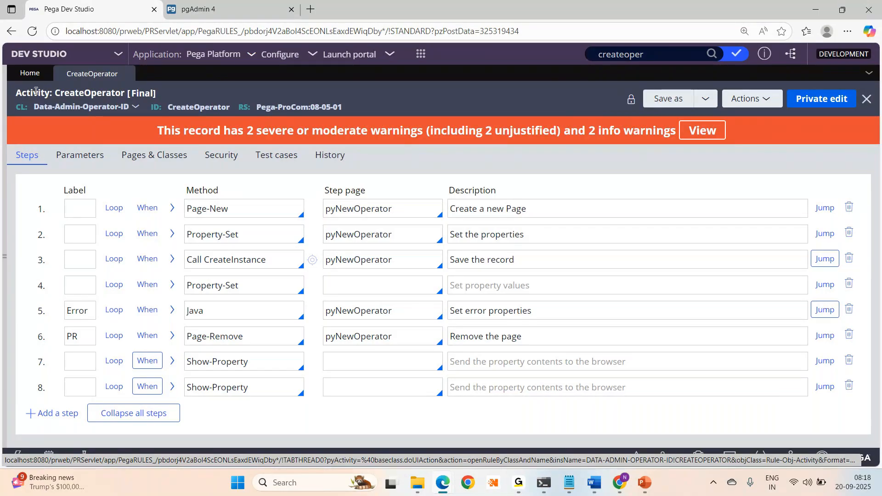
double_click(198, 108)
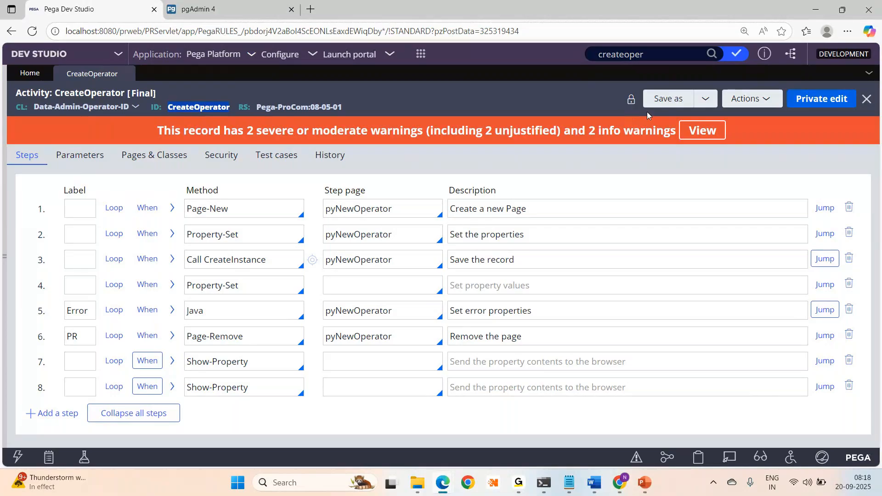
left_click(746, 98)
- Run CreateOperator in a maximized window and enter orgName HDFC and divName Finance
left_click(715, 123)
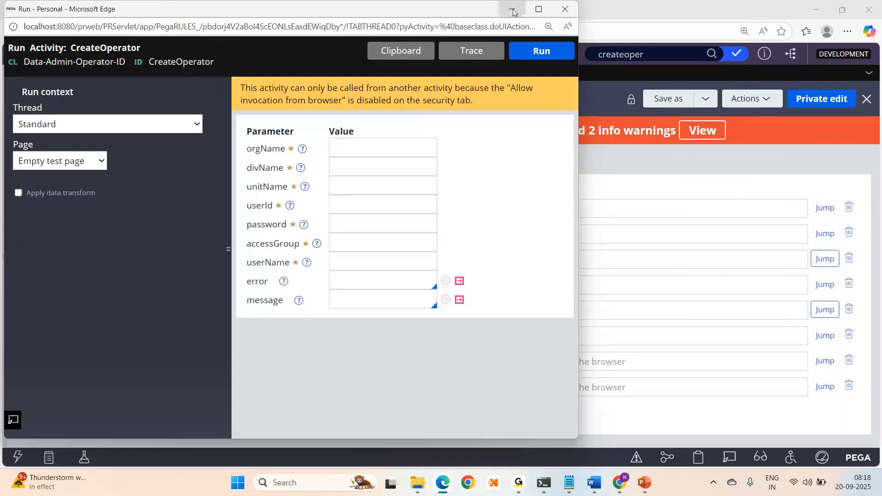
left_click(539, 9)
left_click(348, 134)
type("HDFC")
left_click(358, 154)
type("Finance")
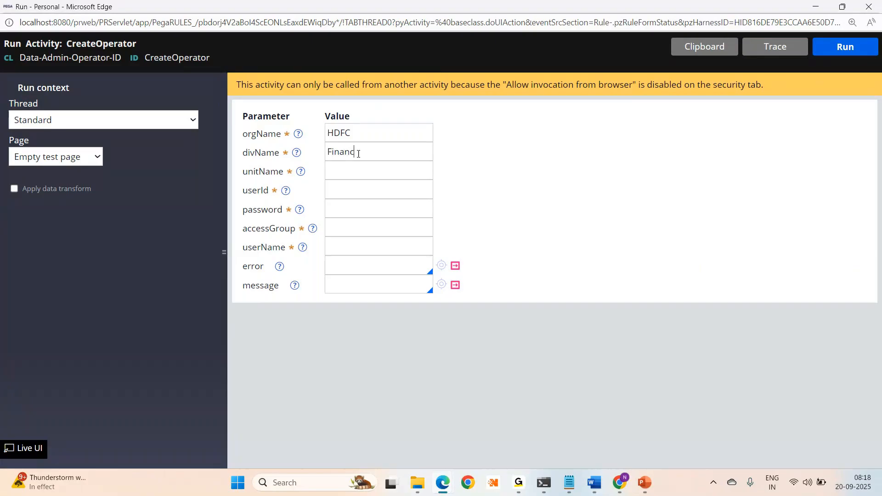
- Enter unitName Unit, userId HelloUser and a password, then return to Dev Studio
left_click(355, 164)
type("Unit")
left_click(345, 196)
type("HelloUser")
left_click(370, 211)
type("rules")
left_click(366, 226)
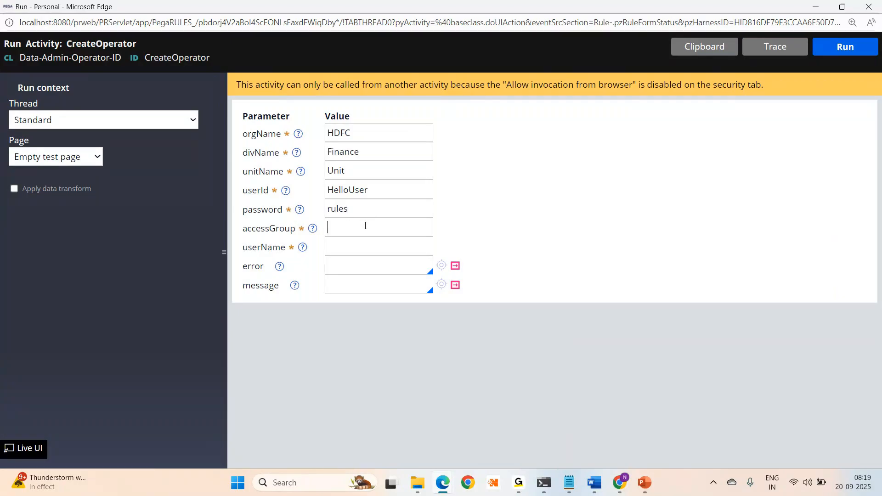
key("alt+Tab")
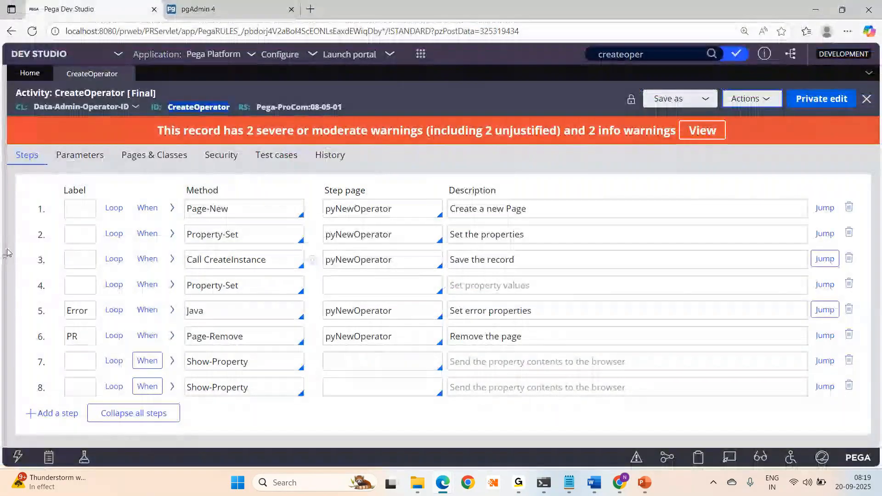
- Copy the ClearTrip:Users access group from an existing operator into the accessGroup parameter
mouse_move(5, 256)
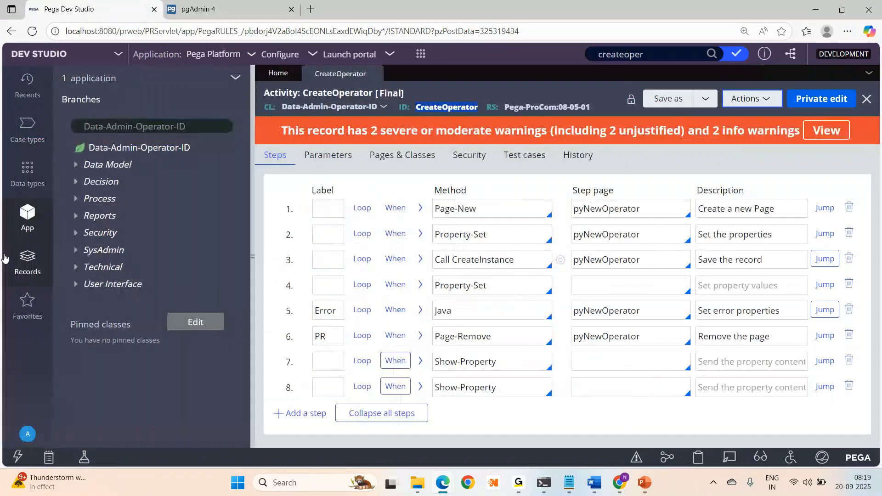
left_click(27, 87)
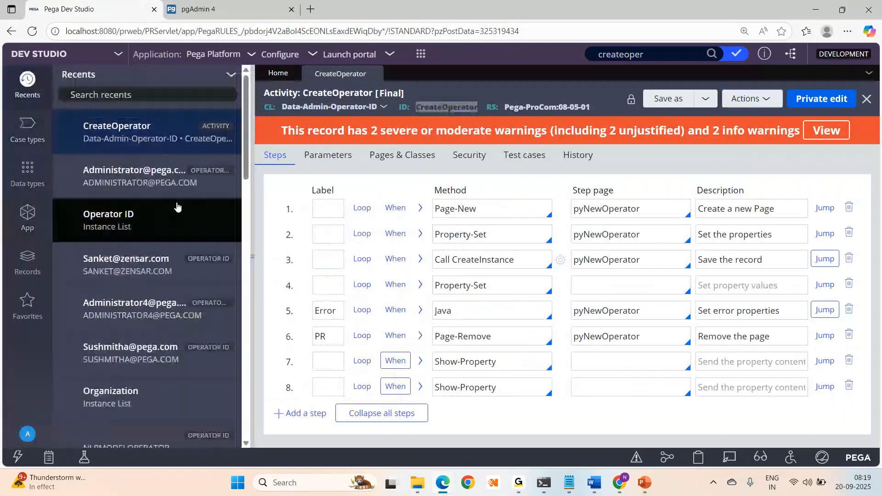
left_click(152, 265)
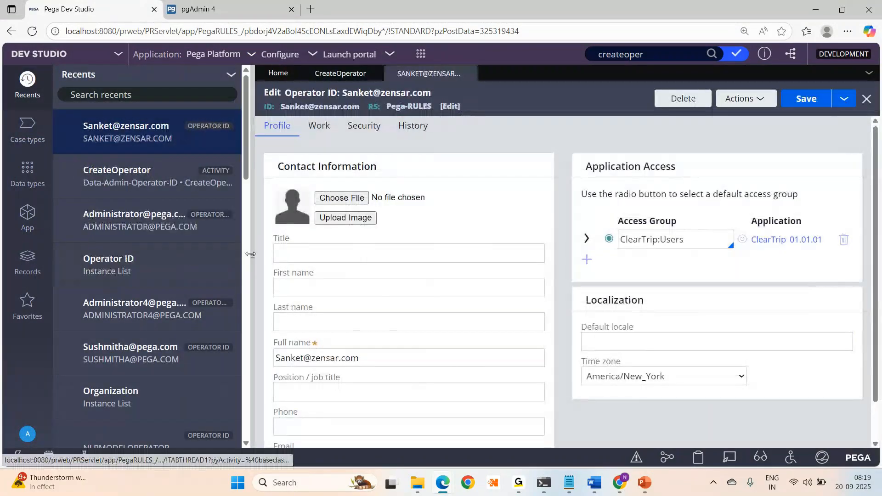
double_click(585, 238)
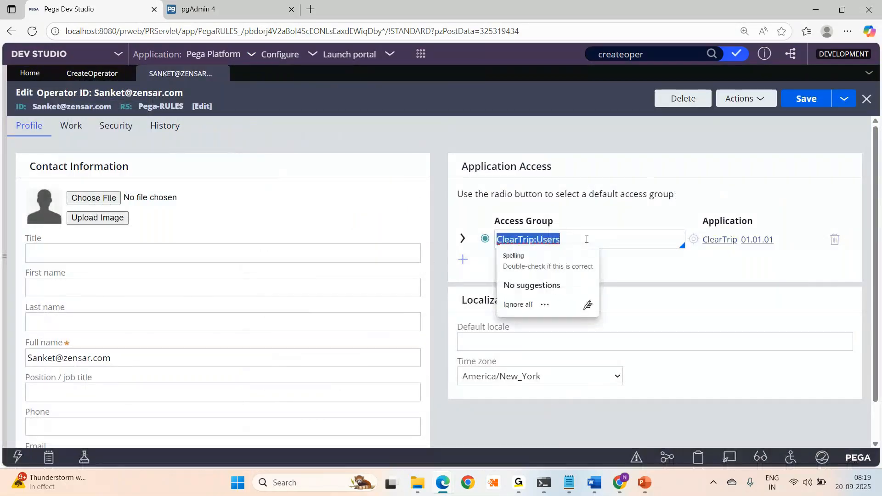
key("ctrl+c")
key("alt+Tab")
left_click(359, 228)
key("ctrl+v")
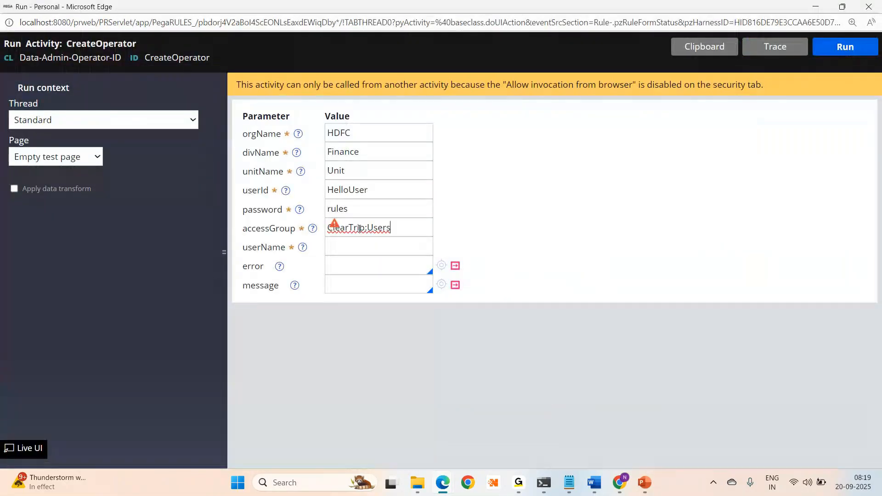
- Copy the HelloUser user ID into the userName parameter
left_click(345, 184)
key("ctrl+a")
key("ctrl+c")
left_click(370, 243)
key("ctrl+v")
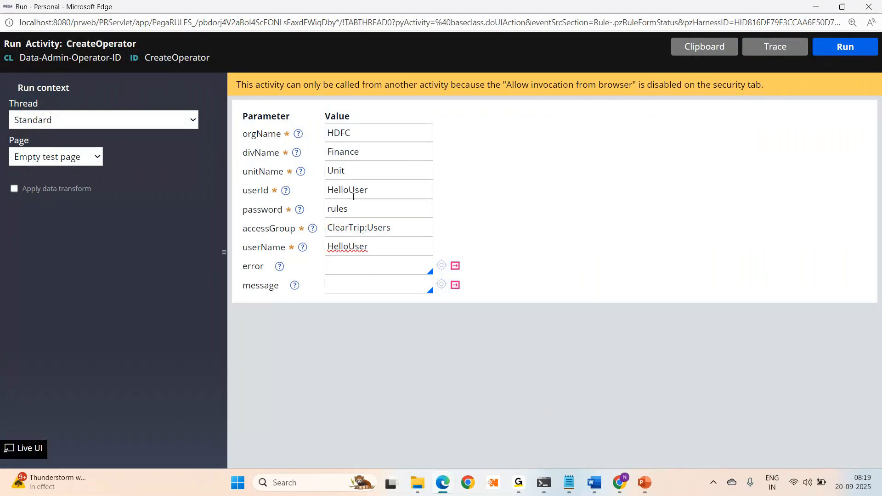
- Check the existing operator's organizational unit details on its Work tab
key("alt+Tab")
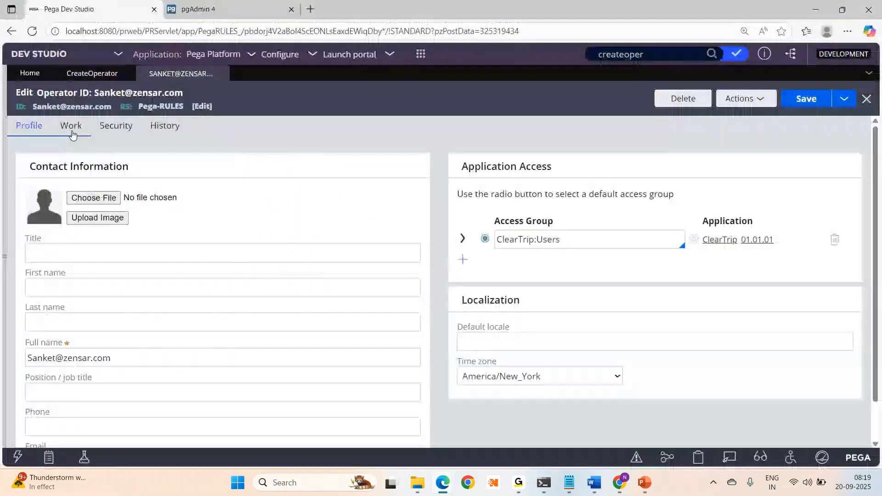
left_click(71, 127)
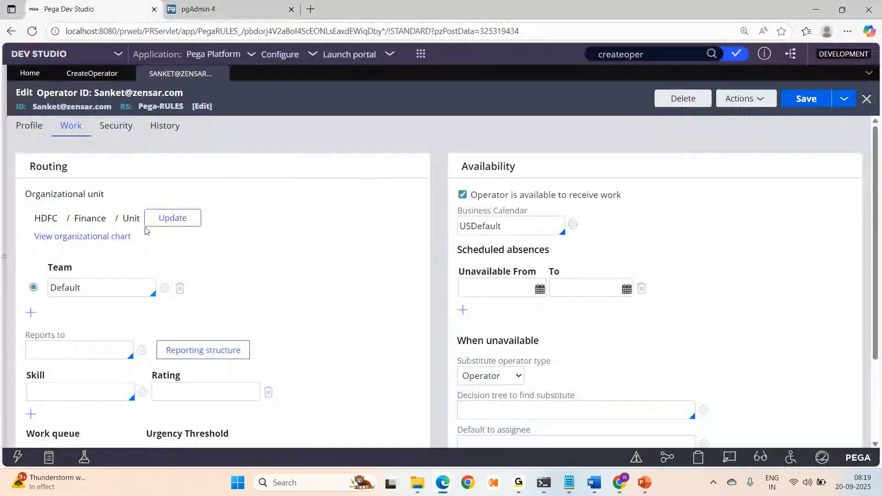
key("alt+Tab")
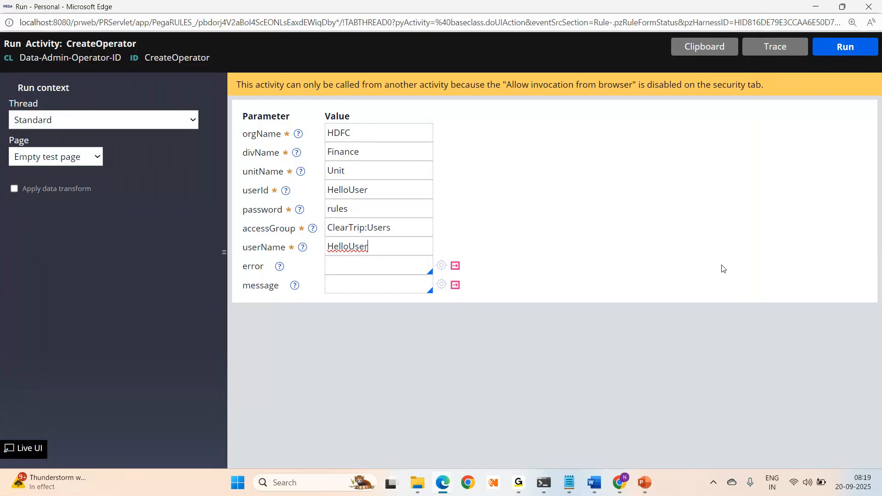
- Run CreateOperator, dismiss the noError result, and minimize the run window
left_click(846, 49)
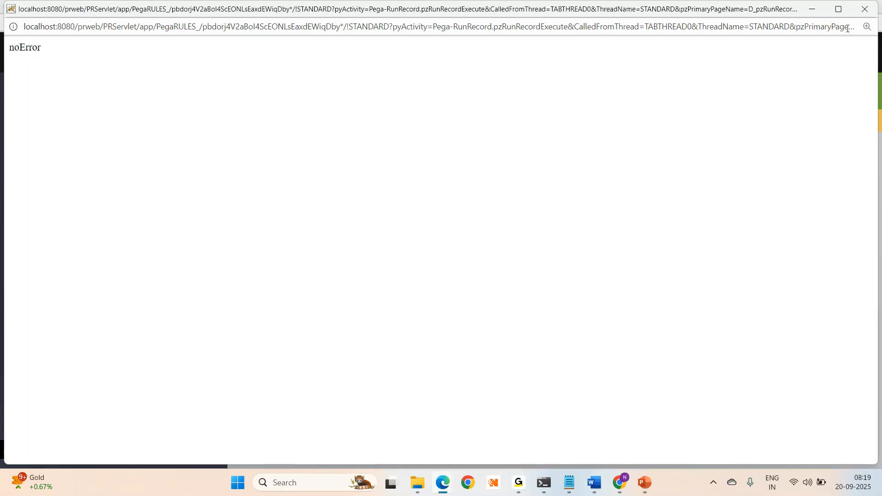
left_click(861, 11)
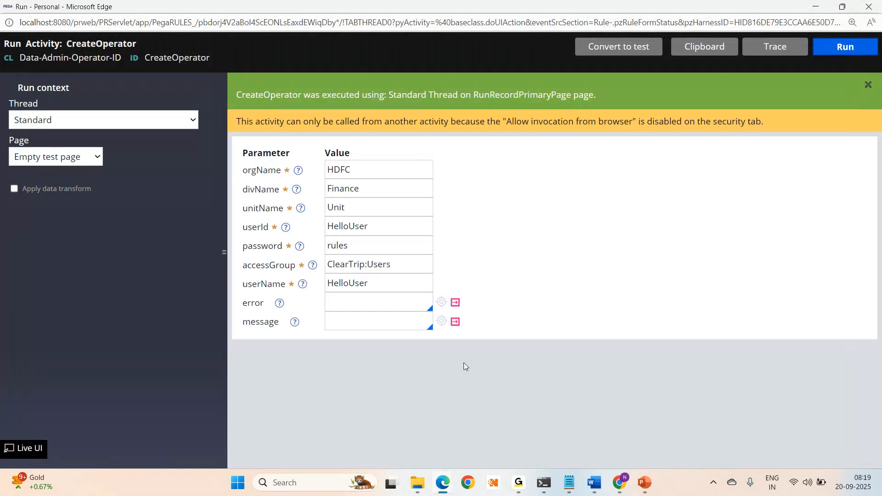
left_click(809, 12)
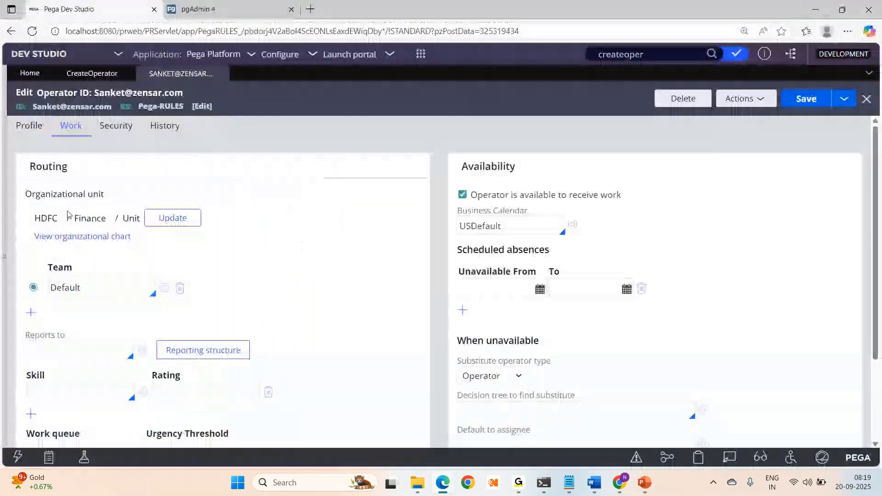
left_click(6, 261)
- Open HelloUser from the Operator ID instances and check its ClearTrip:Users access group
left_click(90, 266)
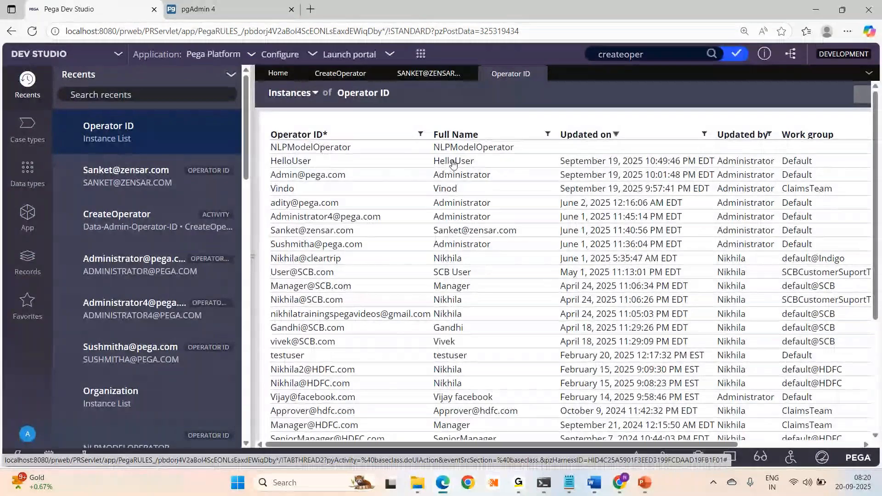
left_click(454, 163)
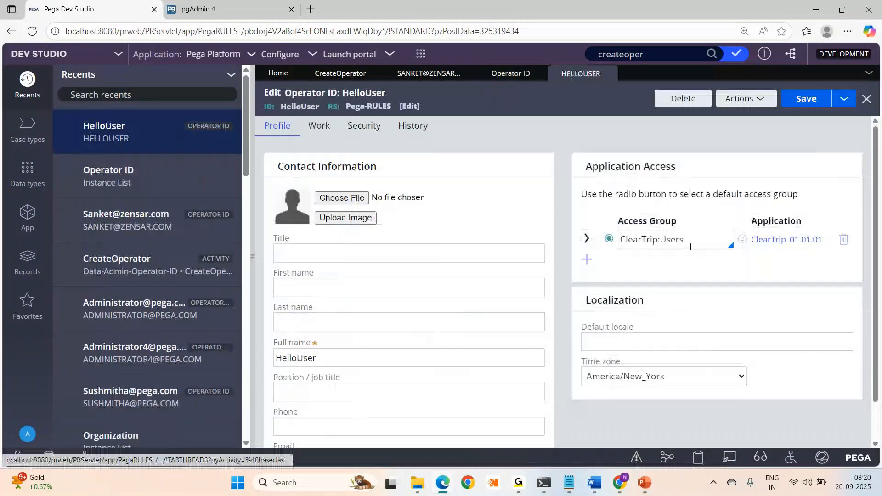
left_click_drag(691, 247, 649, 244)
left_click(597, 245)
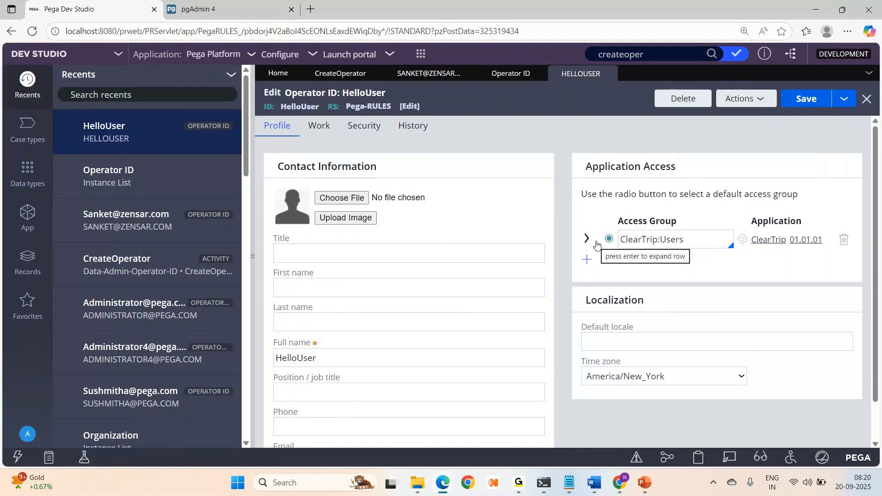
- Return to the CreateOperator activity, briefly showing the Interview Questions slides
left_click(348, 80)
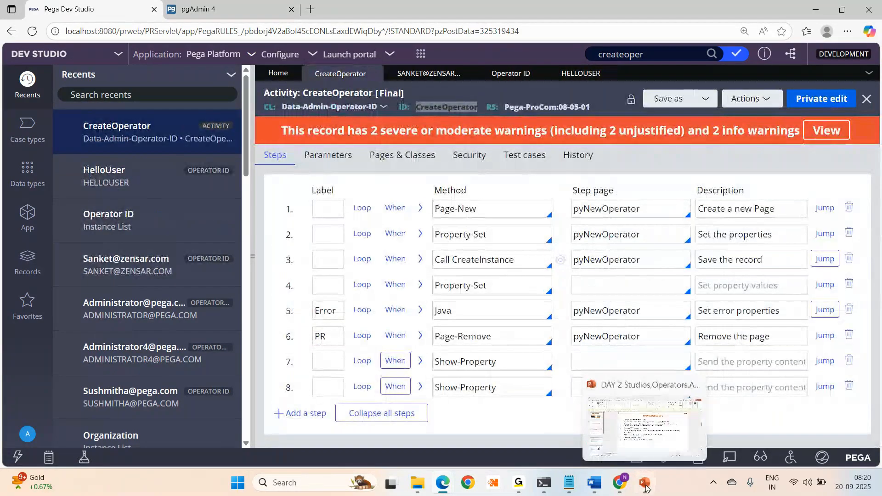
left_click(645, 487)
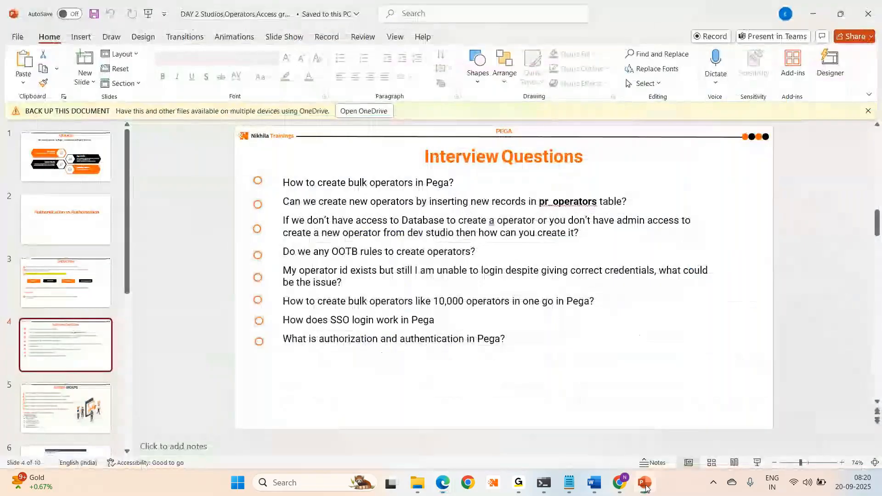
left_click(646, 487)
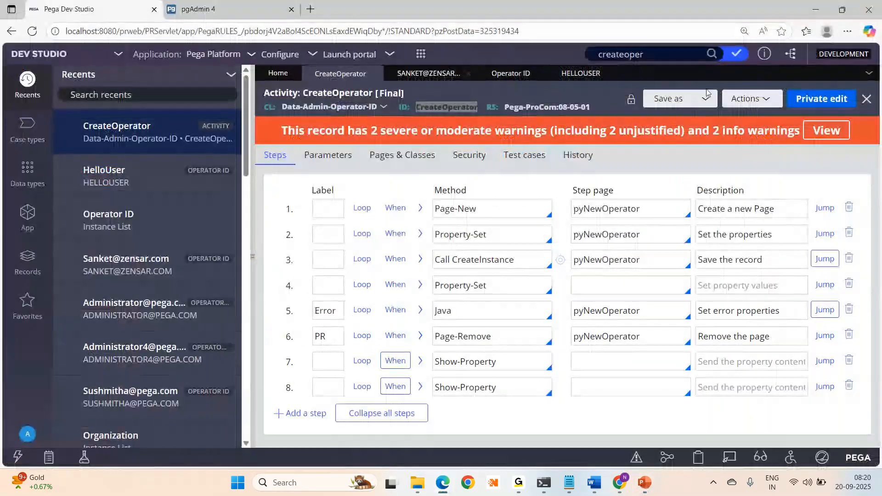
- Reopen and close CreateOperator's run form, then view HelloUser's routing and availability settings
left_click(746, 99)
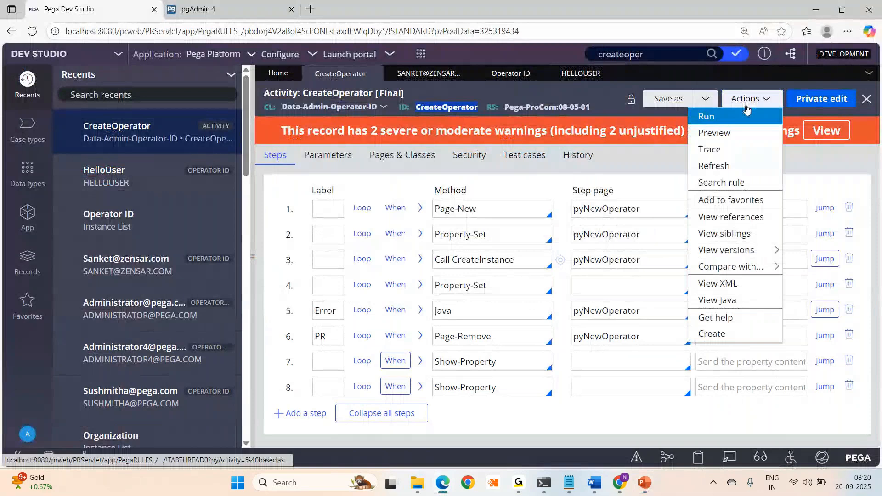
left_click(738, 116)
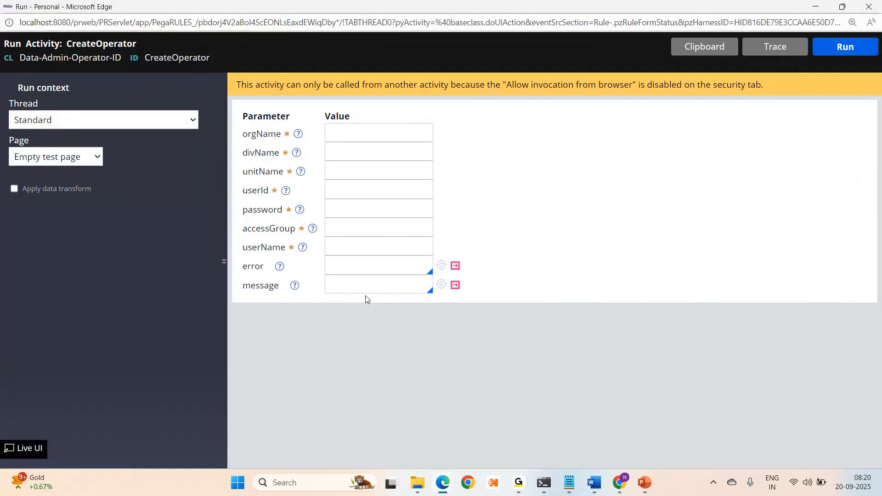
left_click(869, 7)
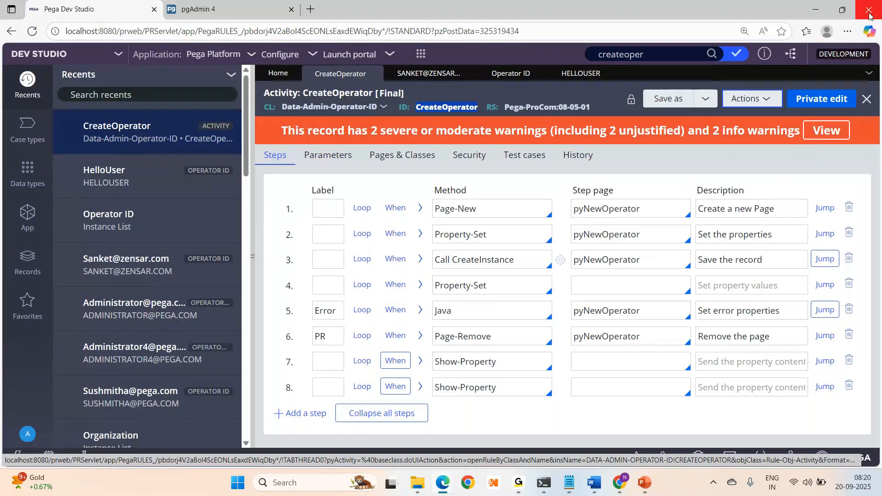
left_click(574, 79)
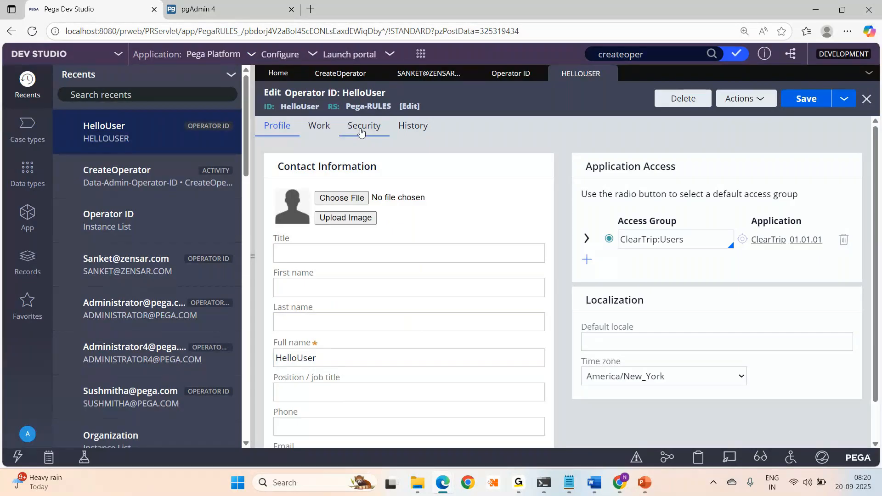
left_click(319, 126)
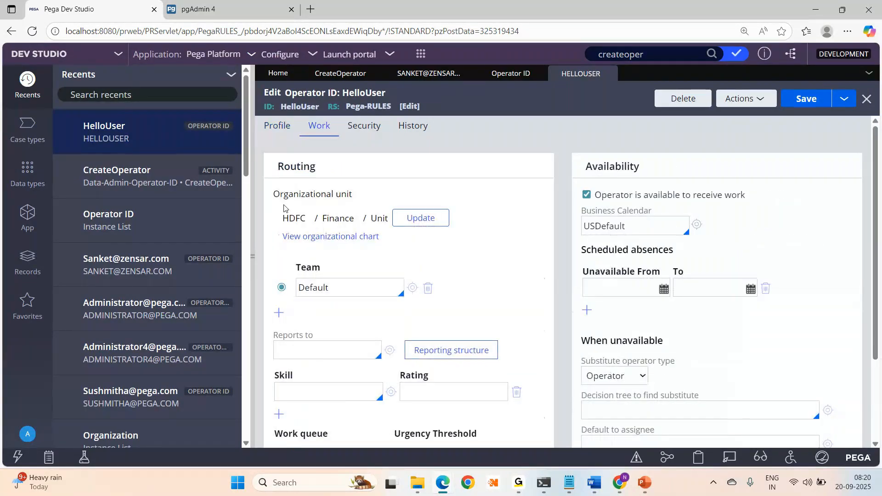
- Review HelloUser's HDFC / Finance / Unit organizational unit, then show the Interview Questions slide
left_click(405, 224)
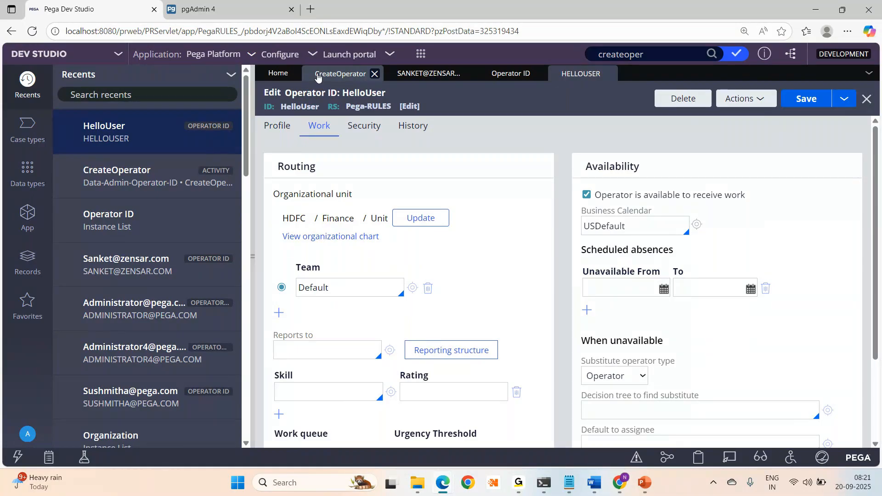
left_click(317, 75)
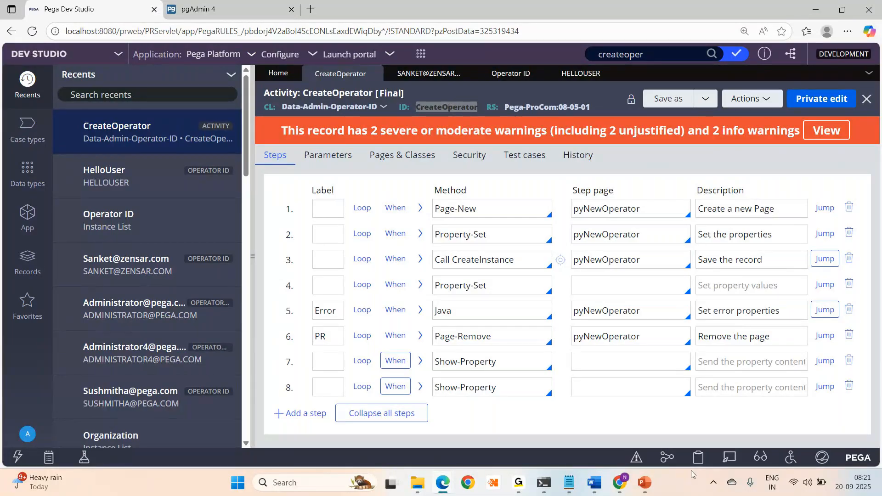
mouse_move(651, 487)
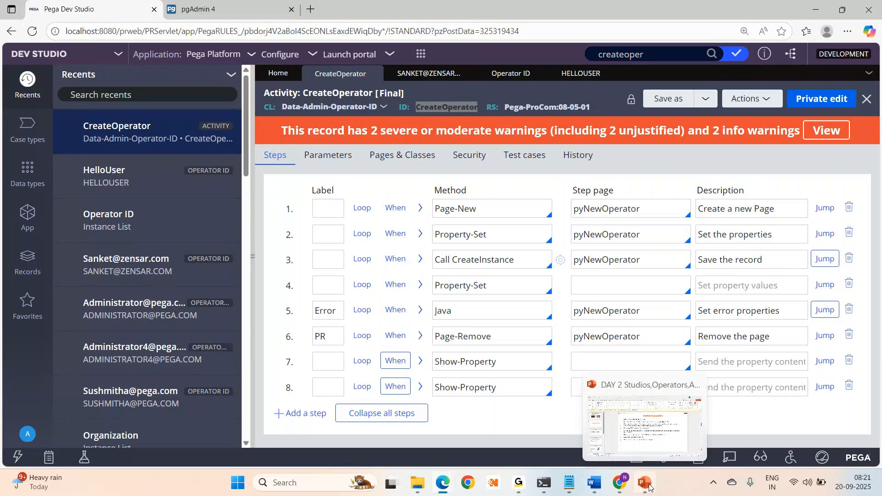
left_click(649, 488)
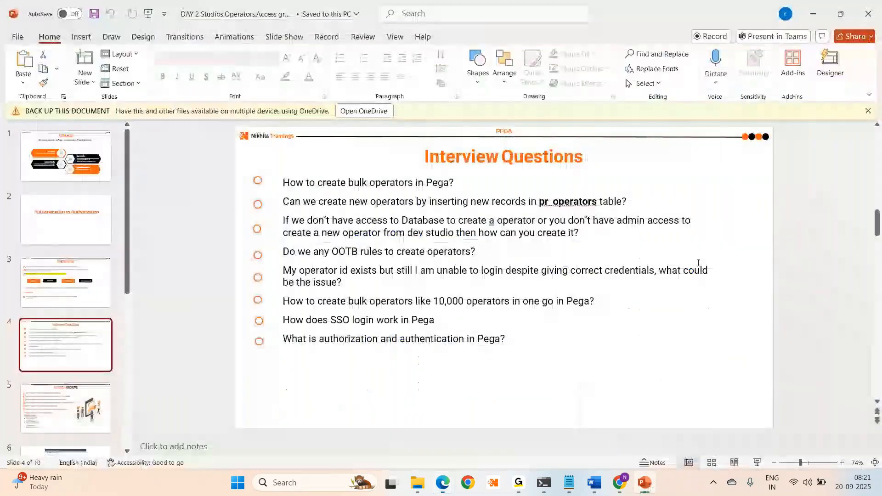
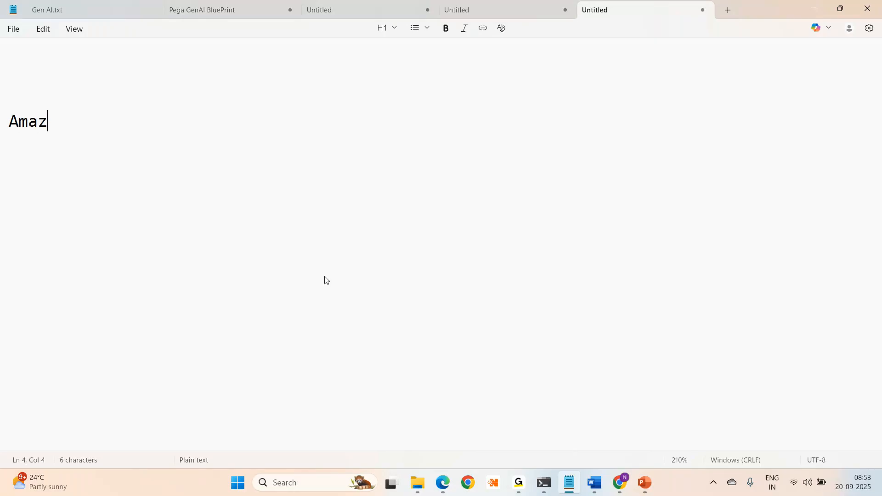
- Type Amazon-- Users, Amazon--Developers and Amazon--Admins on separate lines in Notepad
type("Users")
key("Return")
key("Return")
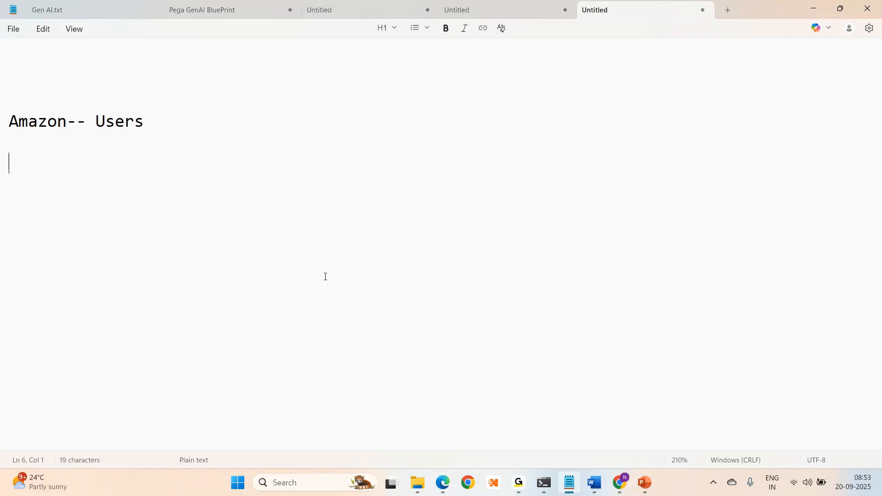
type("Amazon--")
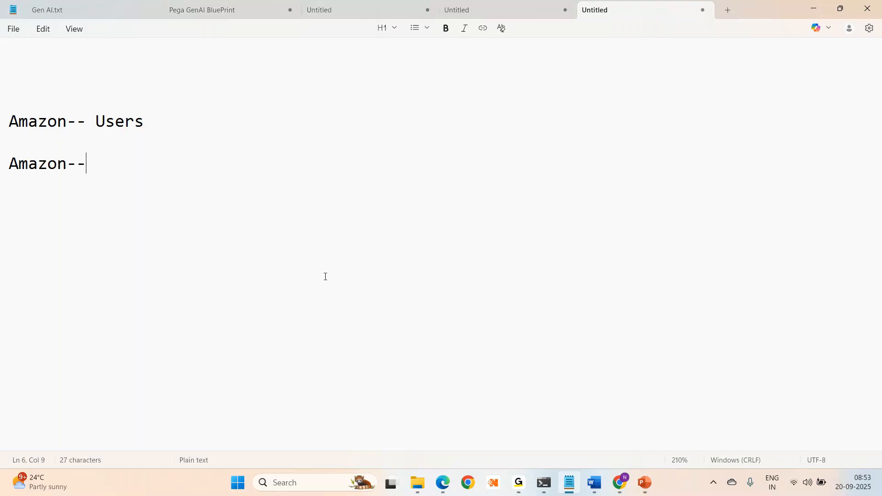
type("Developers")
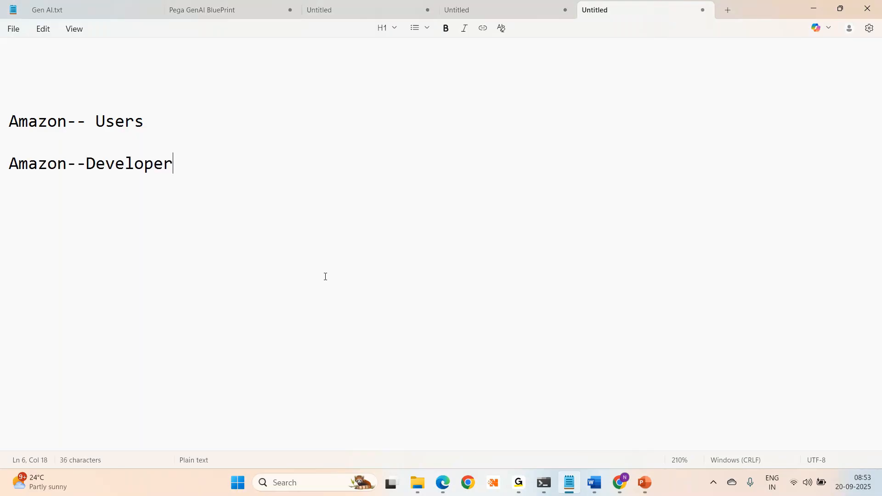
key("Return")
key("Return")
key("Return")
type("Amazo")
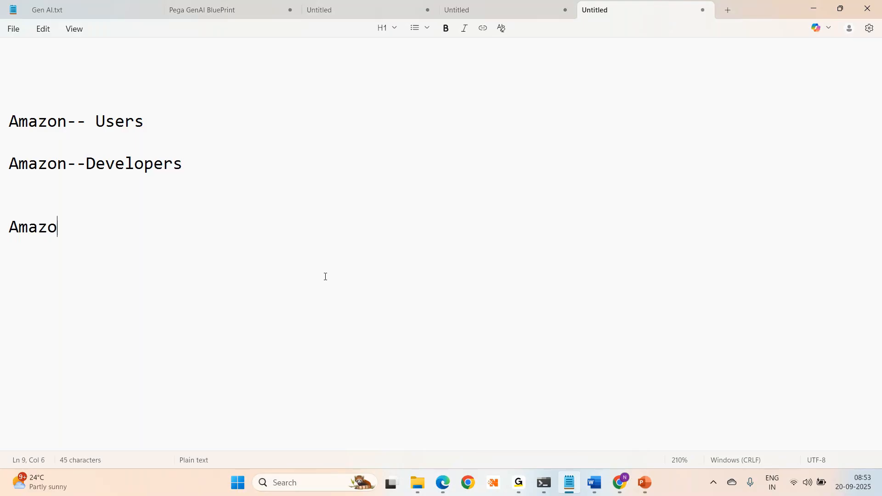
type("n--Admins")
key("Return")
key("Return")
- Add Amazon--Managers, correcting the mistyped characters, and switch back to Pega Dev Studio
type("Am")
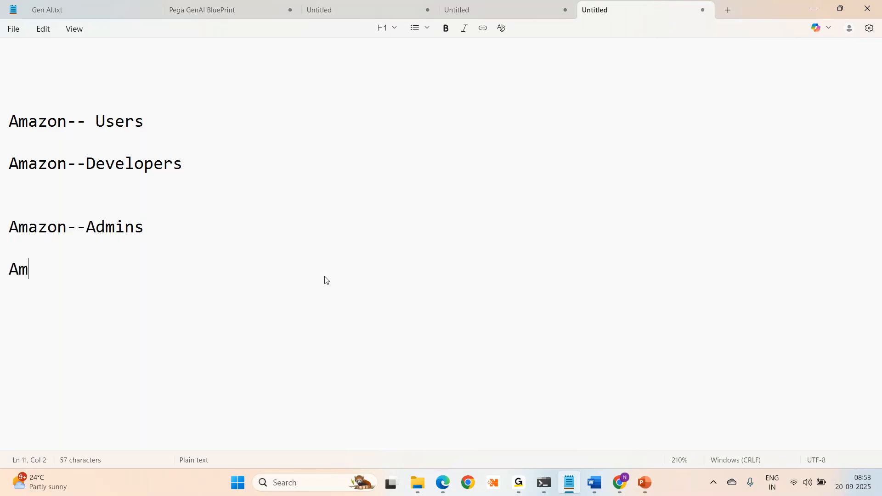
type("azon=")
key("Home")
key("Right")
key("Right")
key("Right")
key("Right")
key("Right")
key("Right")
key("Right")
key("BackSpace")
key("BackSpace")
type("n--Managers")
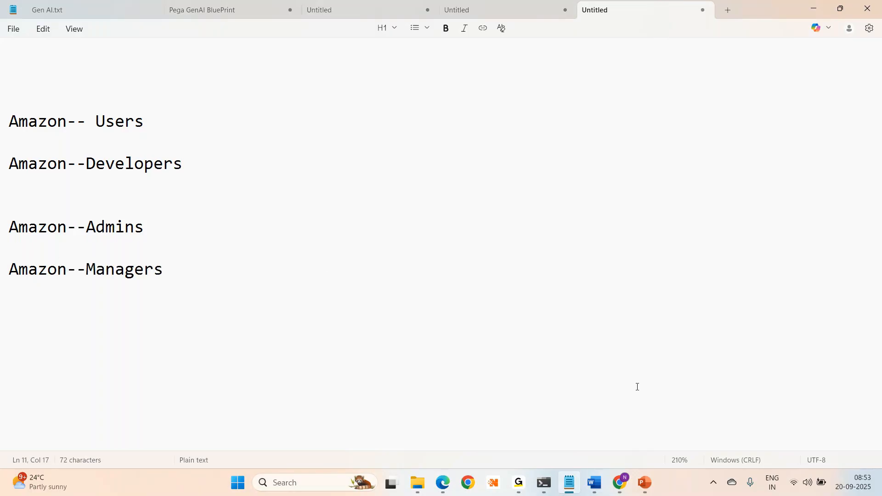
key("alt+Tab")
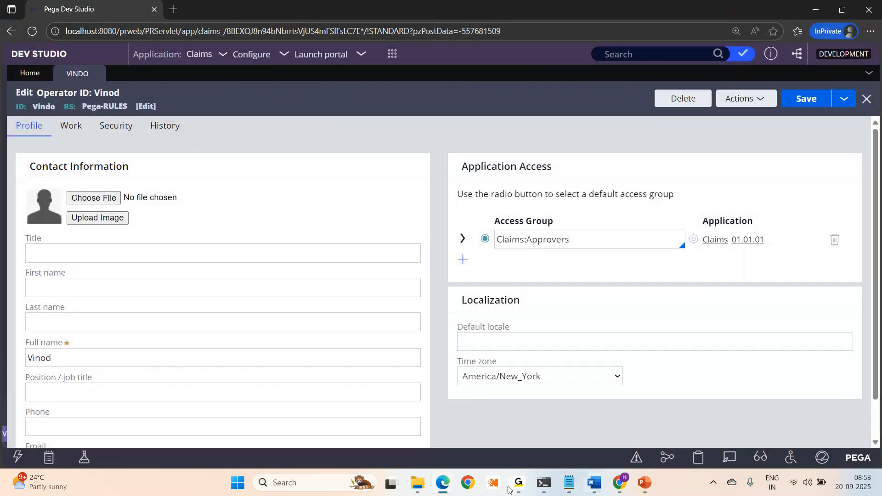
- Review the Edit Operator ID form, focus its Last name field, then bring the Amazon notes forward
mouse_move(518, 487)
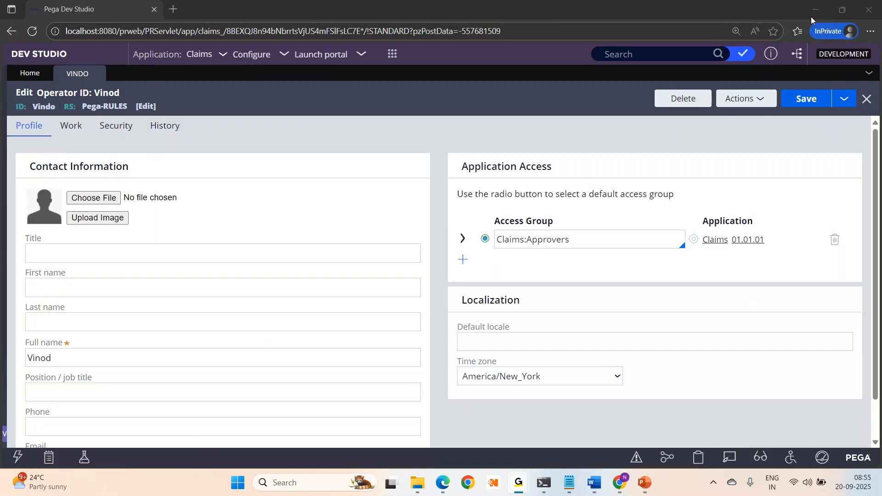
left_click(168, 311)
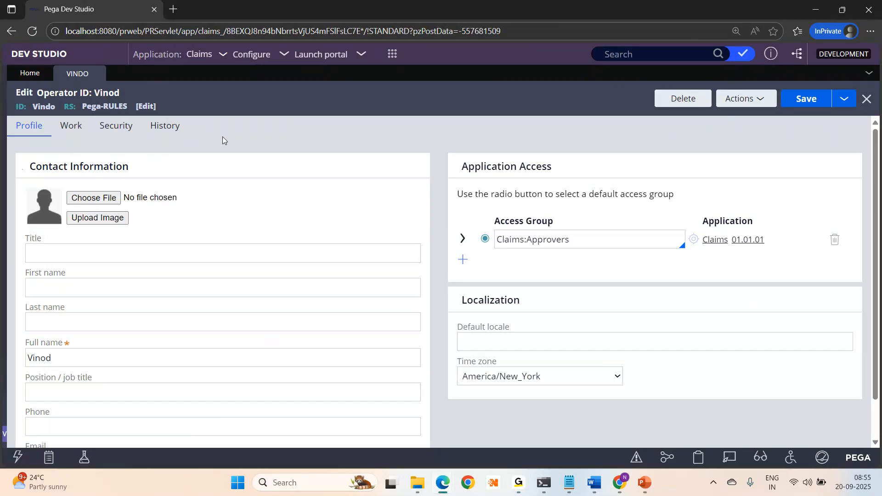
left_click(568, 494)
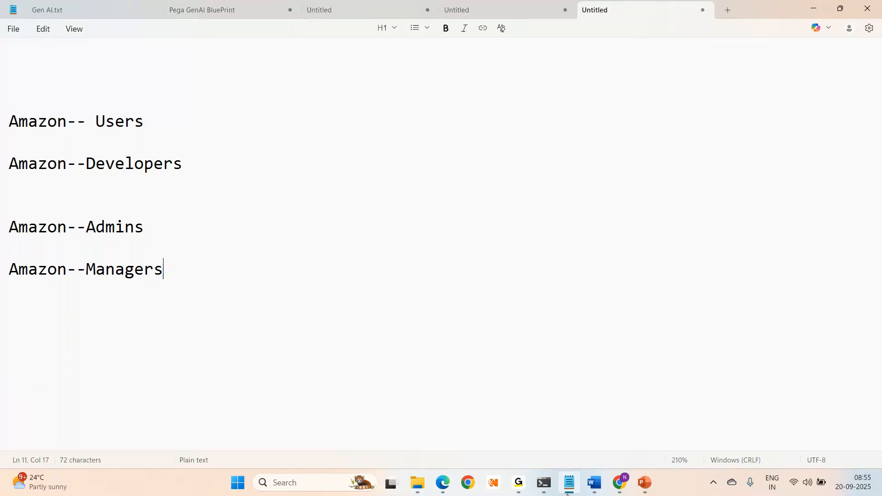
- Add APOLLO-Pharmacists and Apollo-Doctors below Amazon--Managers, fixing the Doctores typo
key("Return")
key("Return")
key("Return")
key("Return")
type("APOLLO")
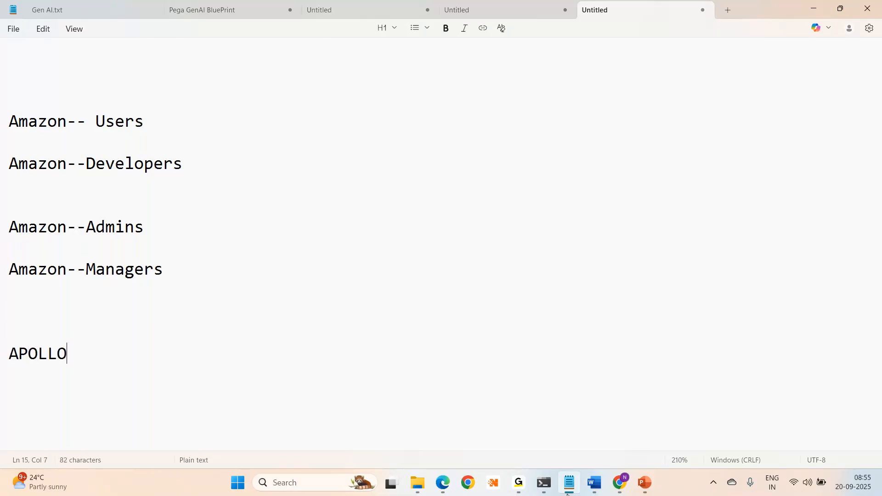
type("-Phar")
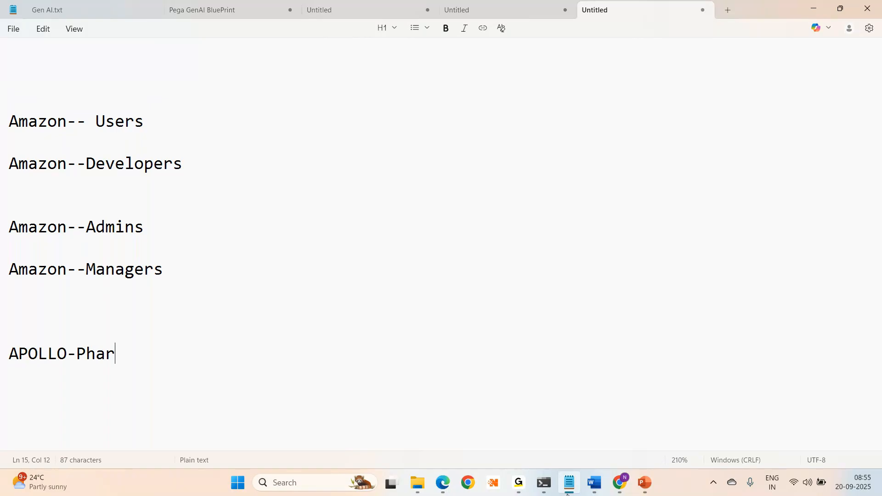
type("macists")
key("Return")
key("Return")
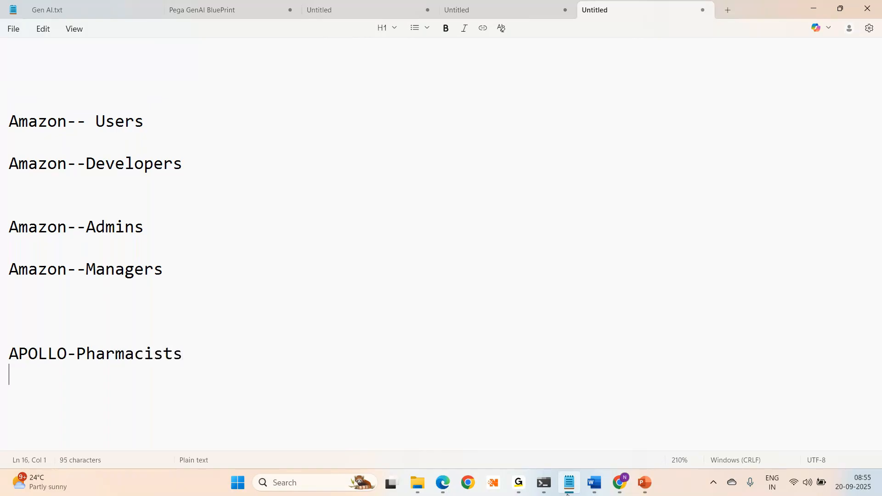
type("Apol")
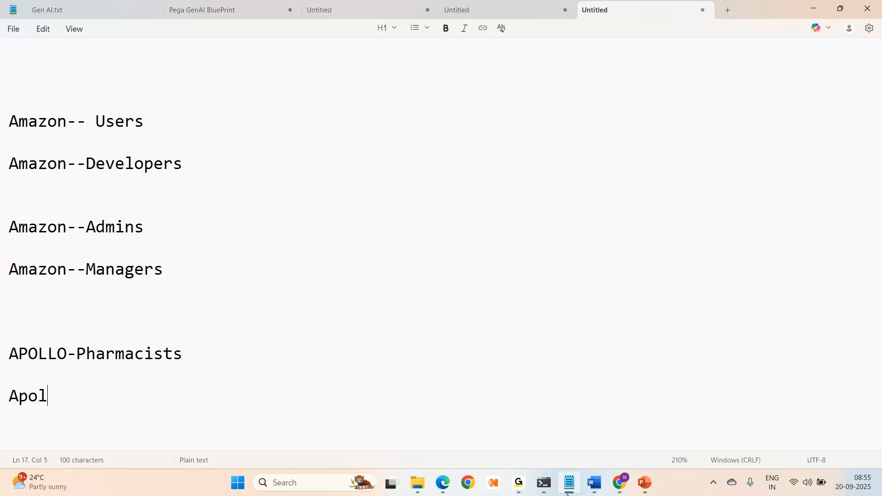
type("lo-Doctores")
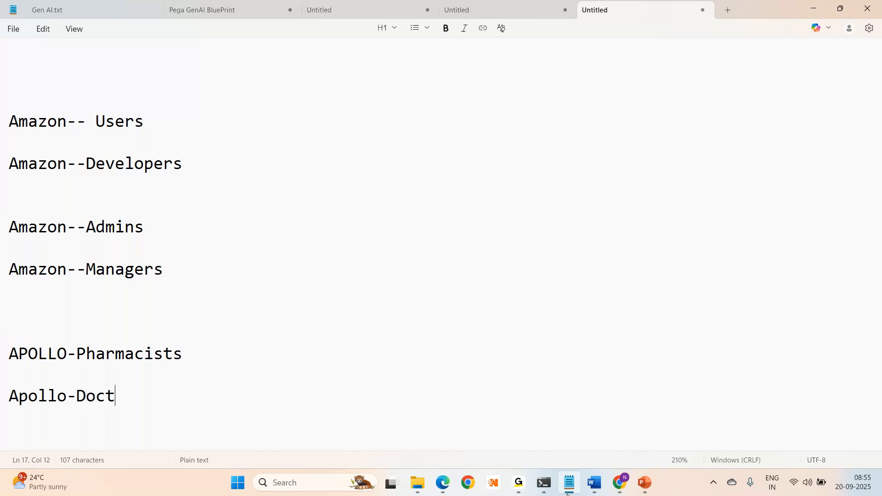
key("BackSpace")
key("BackSpace")
type("s")
- Open the Claims:Approvers access group and review its application name and available portals
left_click(568, 494)
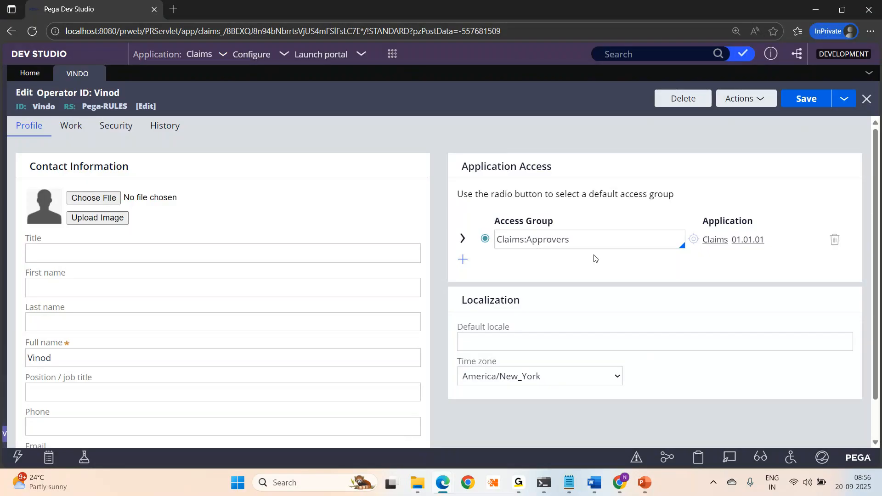
left_click(694, 239)
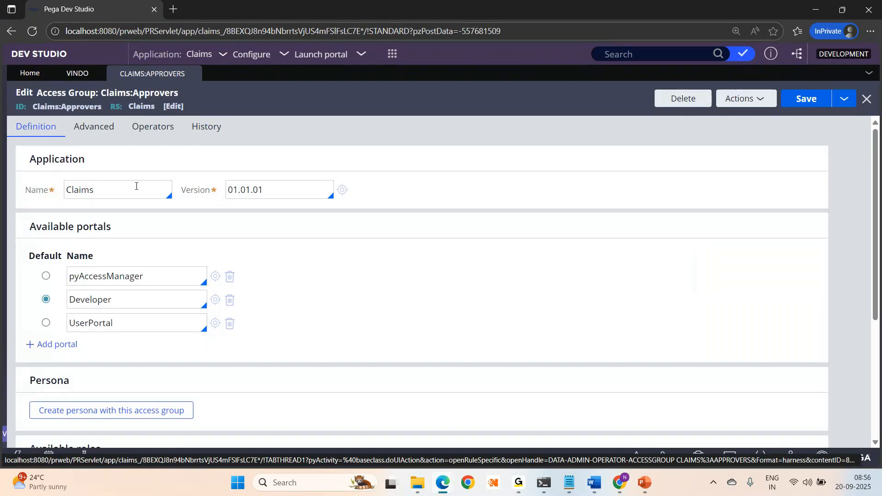
left_click_drag(142, 189, 66, 190)
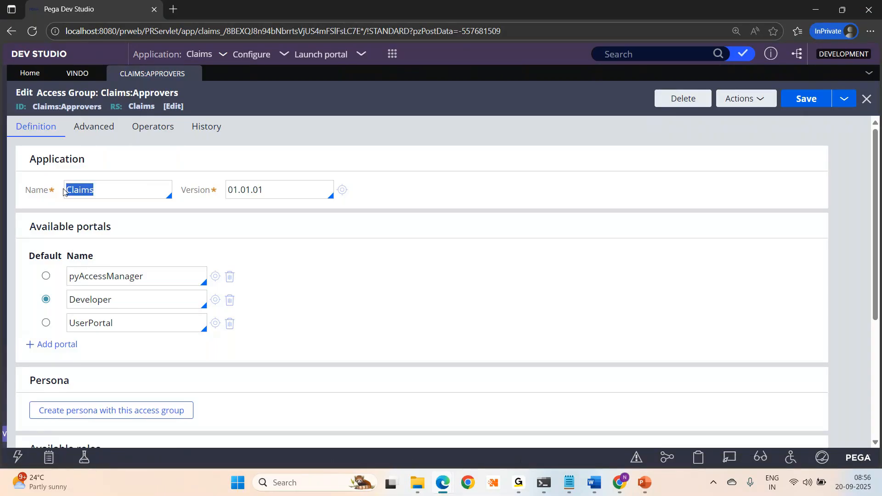
left_click(170, 278)
scroll(170, 278, "down", 4)
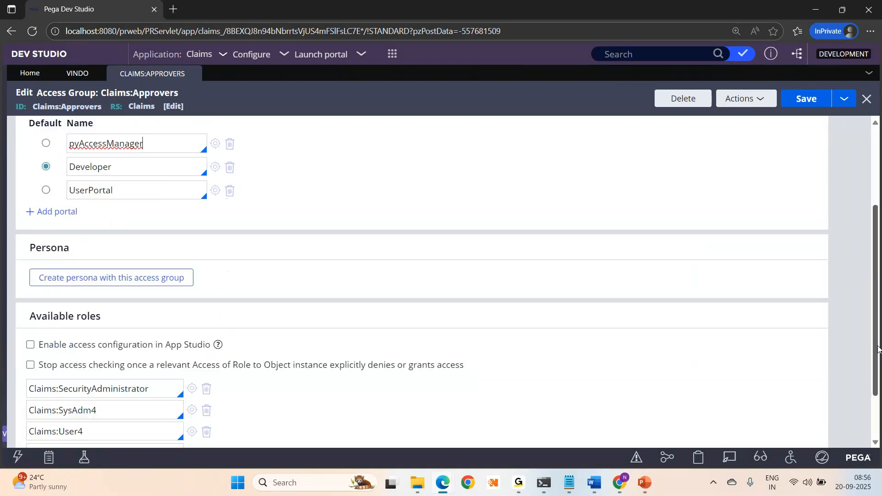
scroll(840, 161, "up", 5)
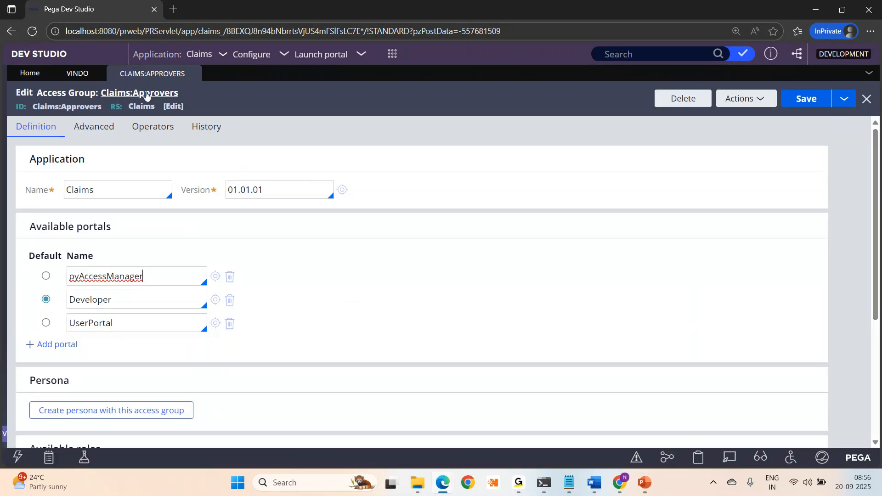
- Browse the operator's Access Group dropdown past Claims:Users, then select all the Notepad text
left_click(74, 74)
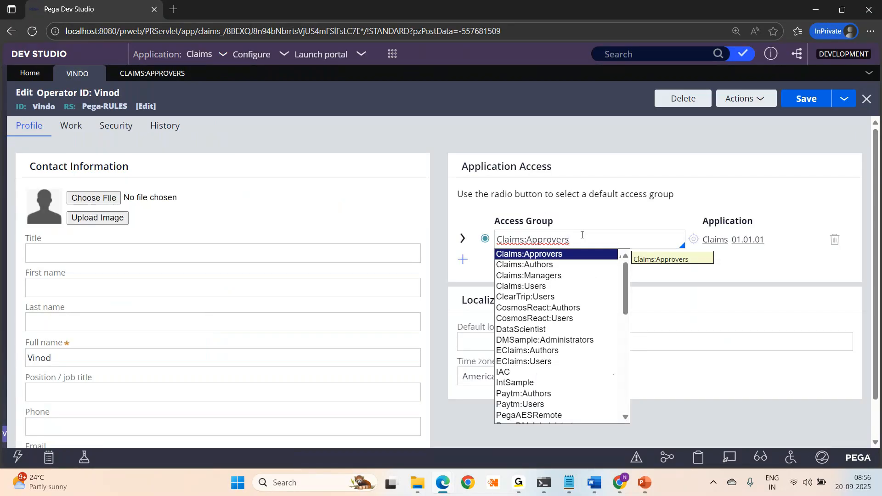
key("Down")
key("Down")
key("Down")
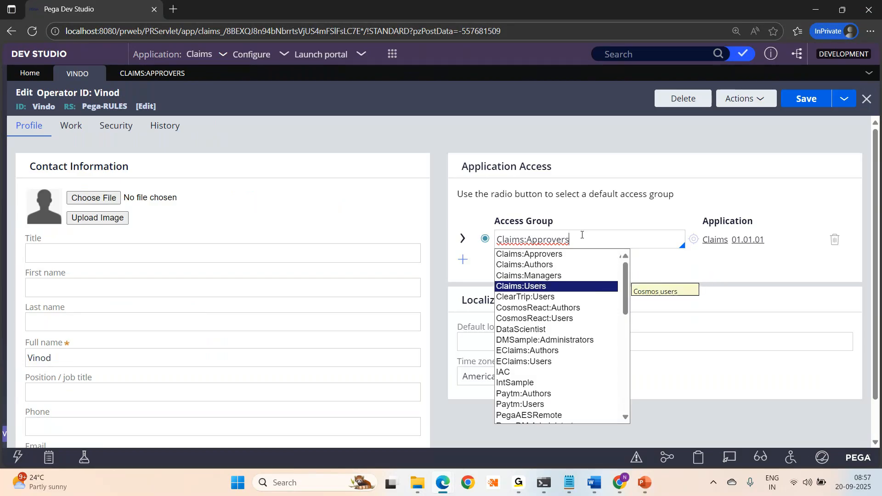
key("Down")
key("Down")
key("Down")
key("Down")
key("Down")
key("Down")
key("Down")
key("Down")
key("Down")
key("Down")
key("Down")
key("Down")
key("Down")
key("Down")
key("Down")
key("Down")
key("Down")
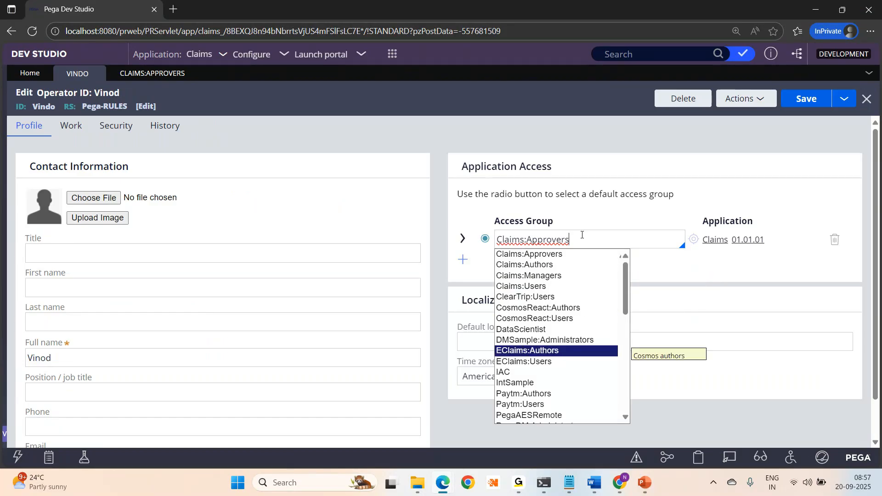
key("Down")
key("Down")
key("Down")
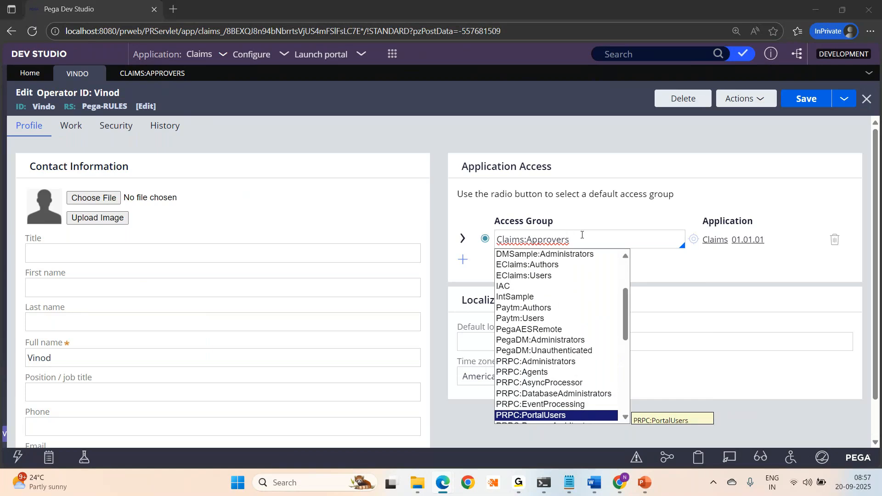
key("alt+Tab")
key("ctrl+a")
- Replace the notes with Apollo:Doctors, Apollo:Developers, Apollo:Admins and Apollo:Nurses on separate lines
key("BackSpace")
key("Return")
key("Return")
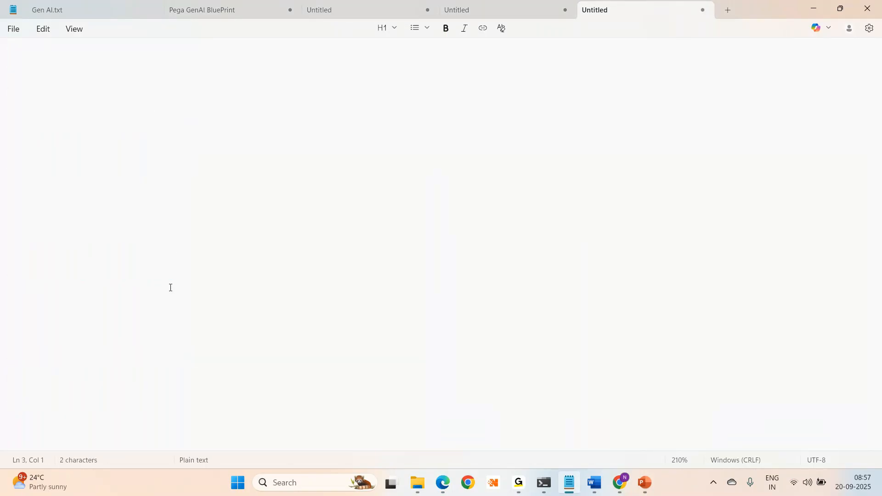
type("Apollo")
key("BackSpace")
type(":Doctors")
key("Return")
type("Apolo")
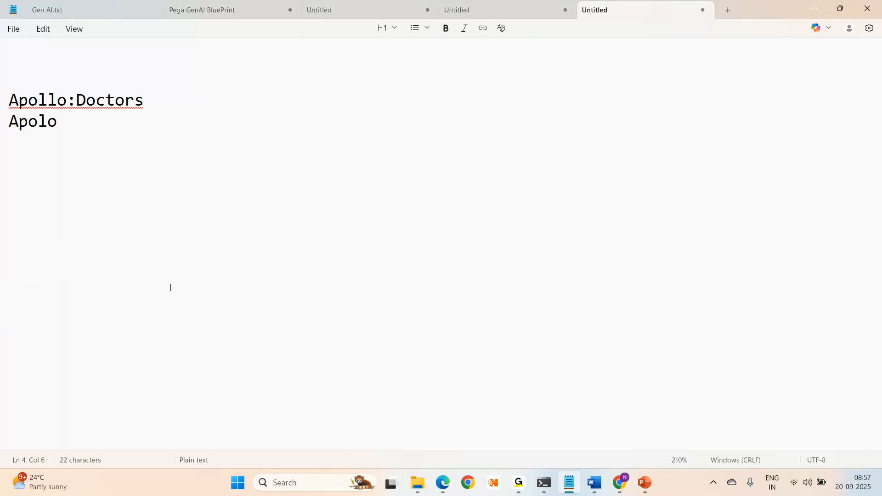
key("BackSpace")
type("lo:Developers")
key("Return")
type("Apollo")
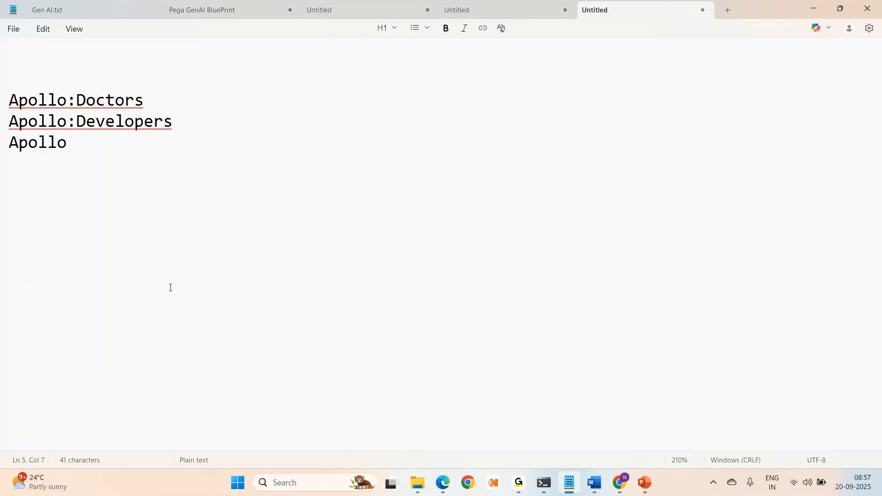
type(":Admins")
key("Return")
type("Apollo")
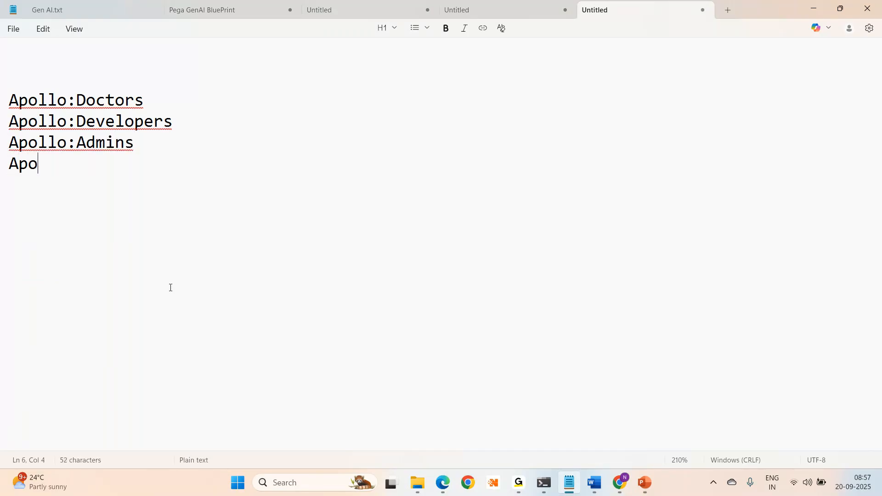
type(":")
type("Rec")
key("BackSpace")
key("BackSpace")
key("BackSpace")
type("Nurses")
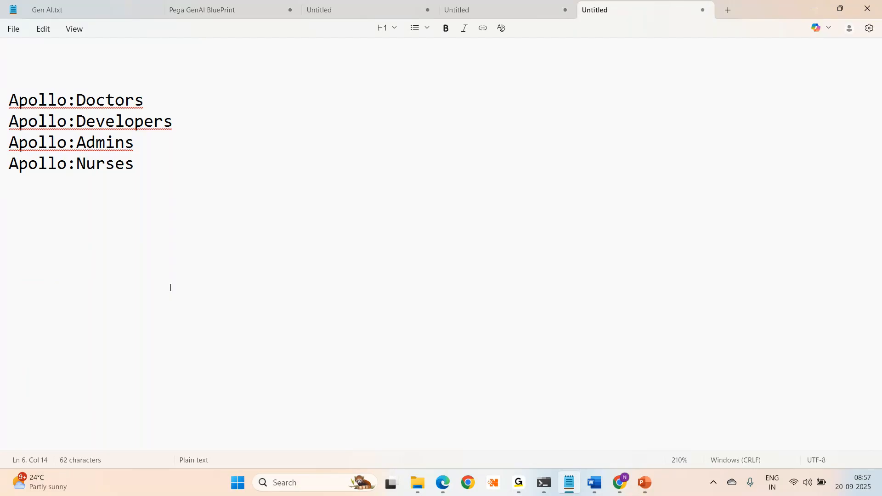
- Add HDFC:MANAGER, HDFC:AUDITOR, HDFC:REVIEWERS and HDFC:APPROVERS below the Apollo names
key("Return")
key("Return")
key("Return")
type("HDFC:MANAGER")
key("Return")
type("HDFC:AUT")
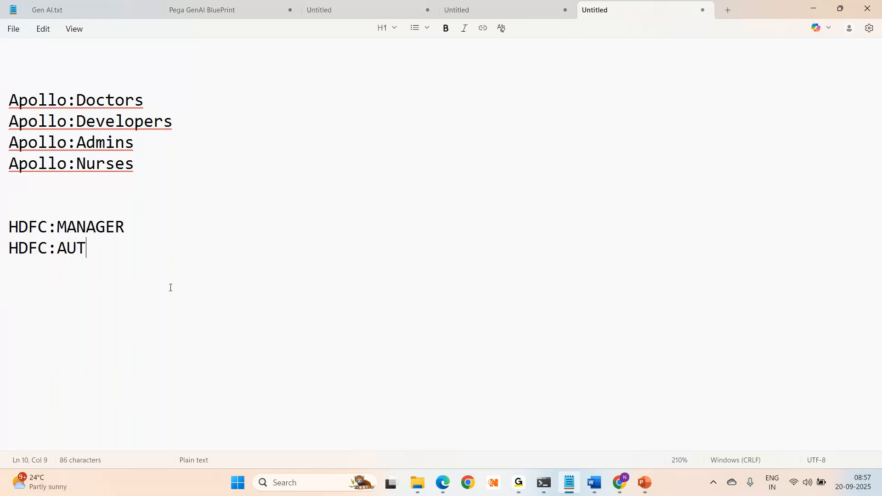
key("BackSpace")
type("DITO")
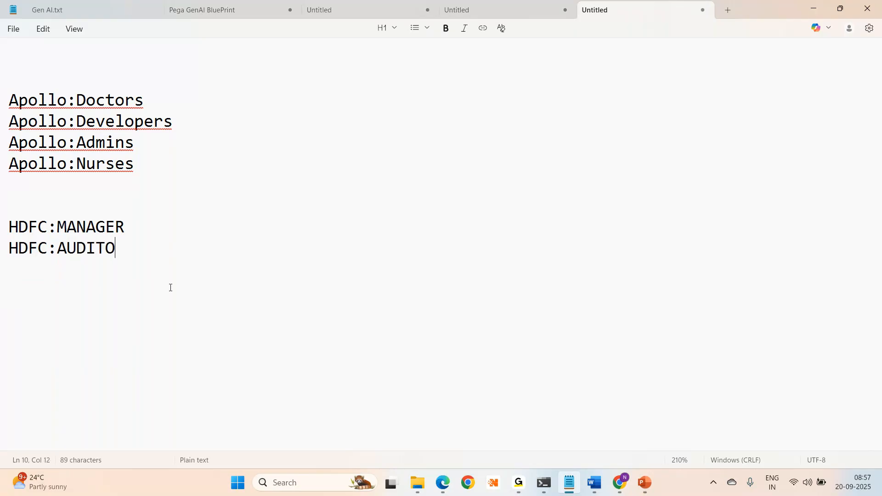
type("R")
key("Return")
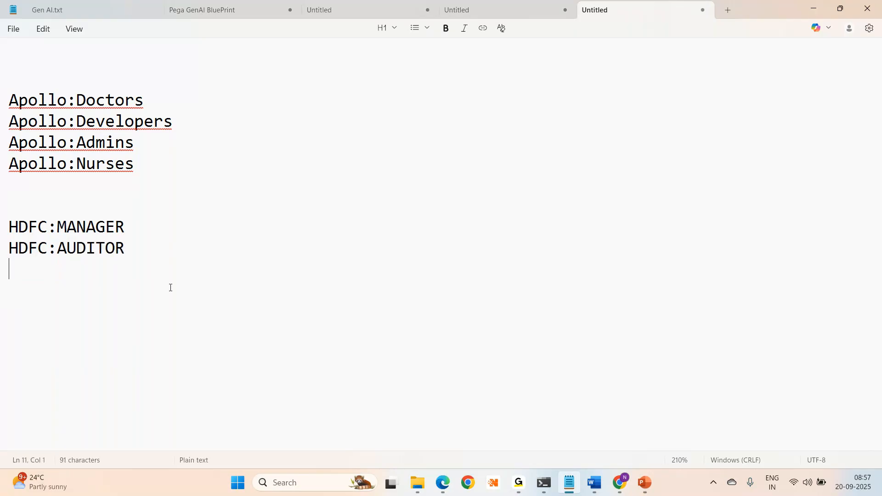
type("HDFC:")
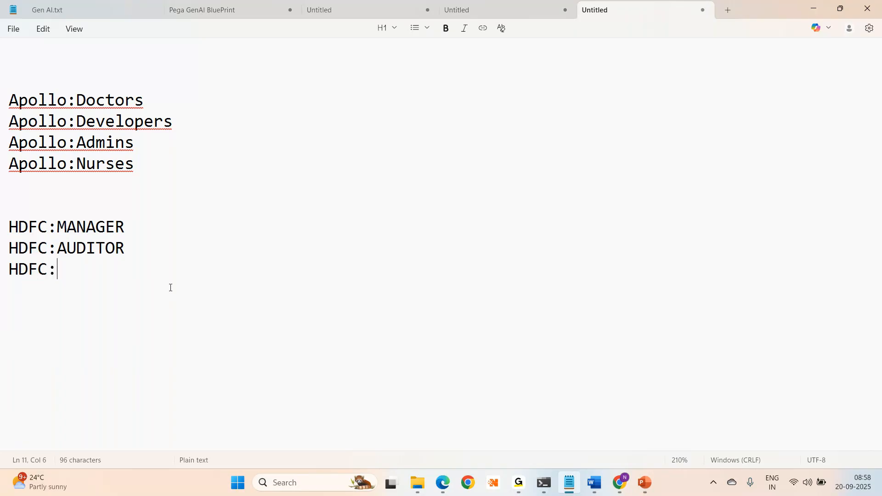
type("REVIEWERS")
key("Return")
type("HDFC:APPROVERS")
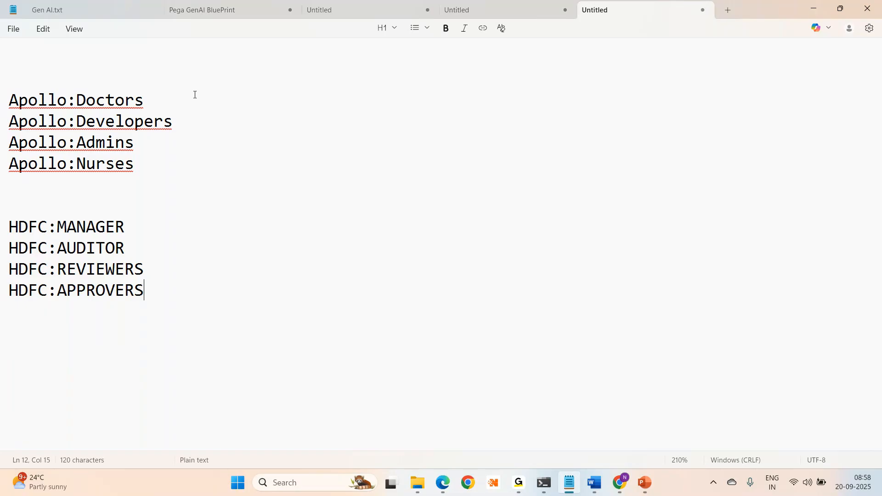
- Highlight the Apollo:Doctors and HDFC:APPROVERS lines as examples, then return to Pega Dev Studio
left_click_drag(155, 97, 2, 102)
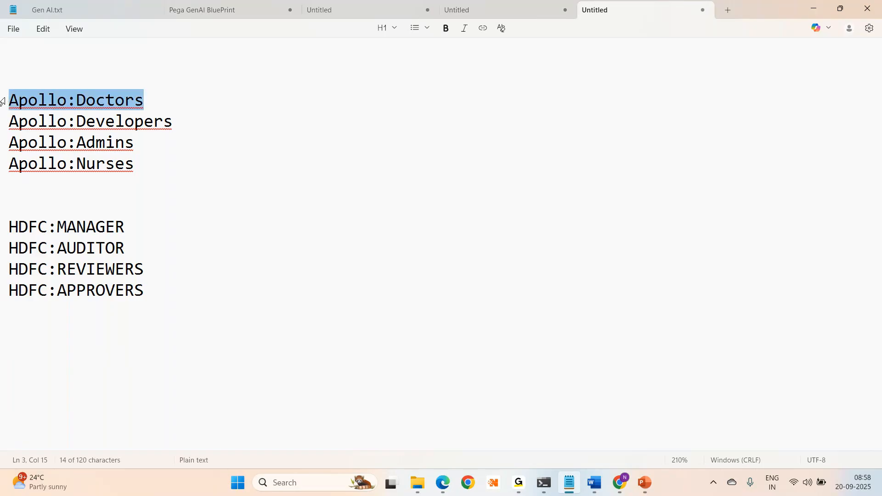
left_click_drag(181, 290, 2, 293)
left_click(344, 265)
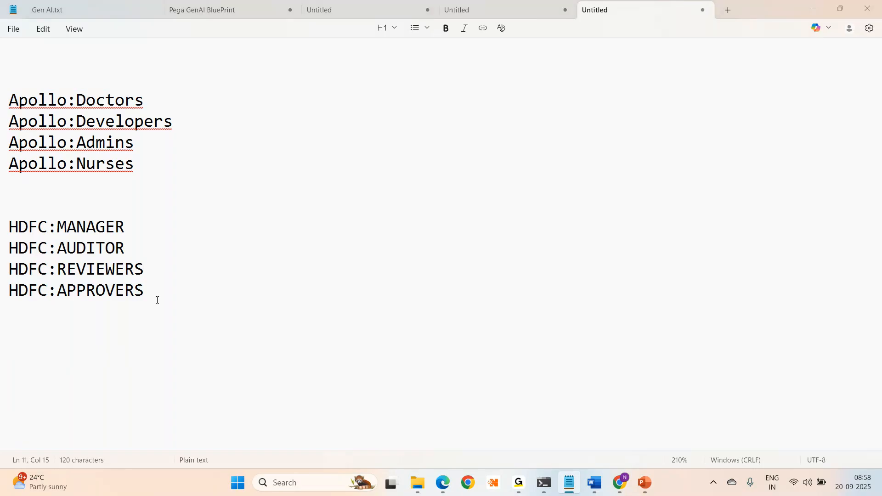
key("alt+Tab")
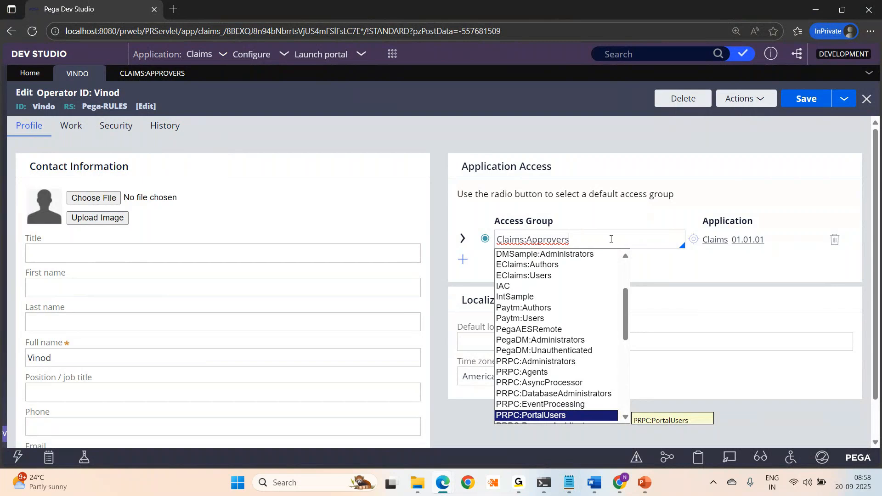
- Show the CLAIMS:APPROVERS tab and focus its Application Name field, Claims 01.01.01
left_click(131, 72)
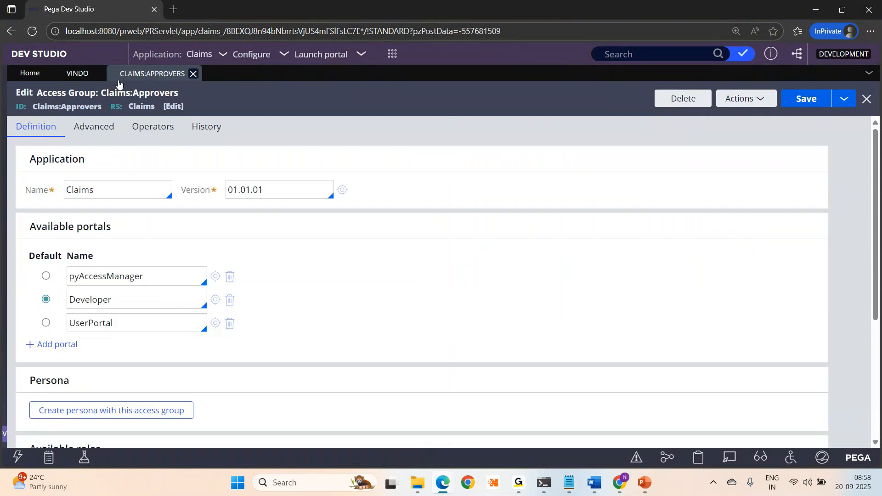
left_click(147, 188)
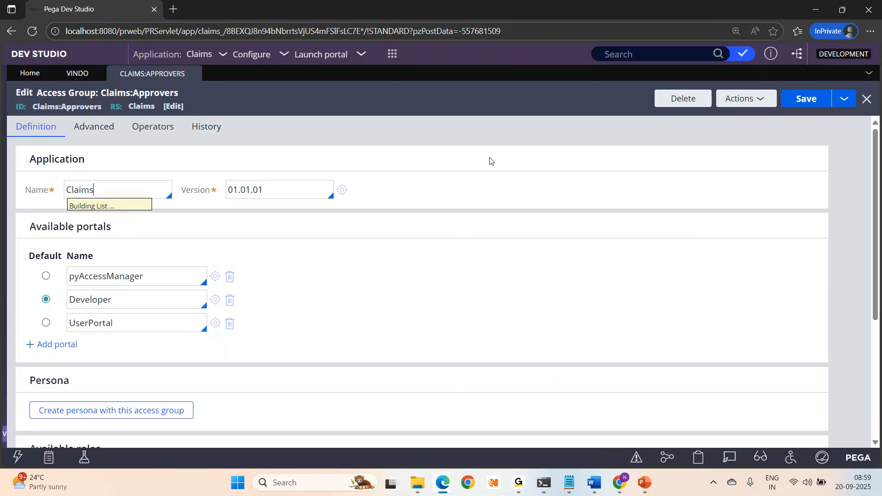
key("Down")
key("Down")
key("Down")
key("Down")
key("Down")
key("Down")
key("Down")
key("Down")
key("Down")
key("Down")
key("Down")
key("Down")
key("Down")
key("Down")
key("Down")
key("Down")
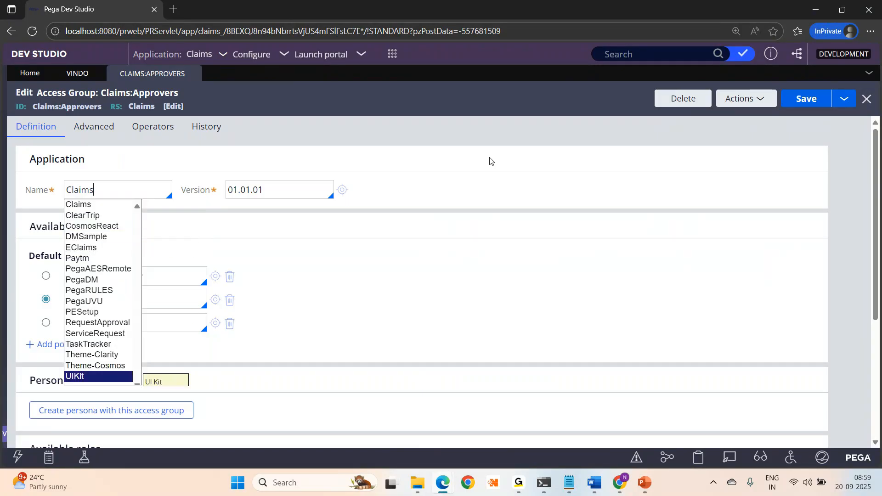
key("Up")
key("Up")
key("Up")
key("Up")
key("Up")
key("Up")
key("Up")
key("Up")
key("Up")
key("Up")
key("Up")
key("Up")
key("Up")
key("Up")
key("Up")
key("Up")
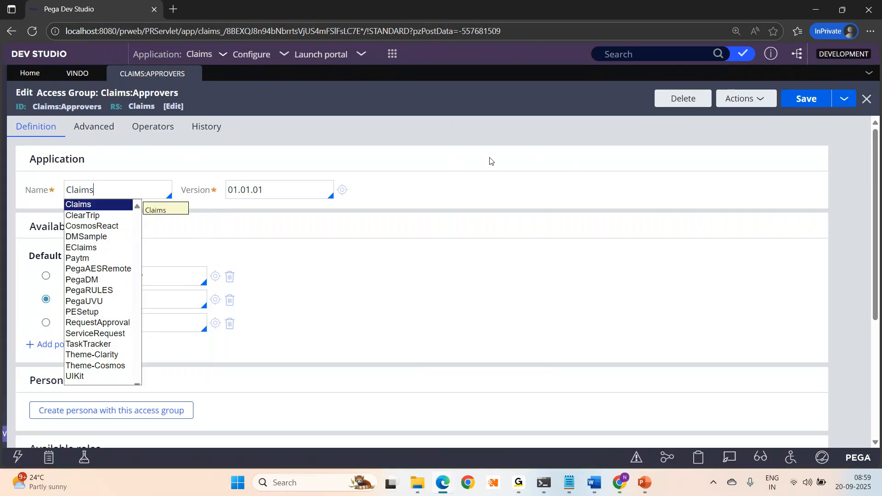
key("Return")
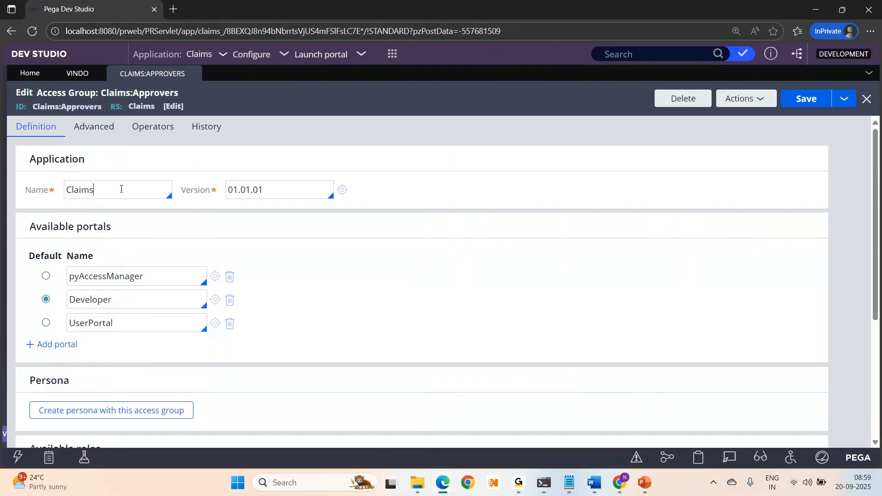
left_click_drag(121, 189, 56, 192)
key("Down")
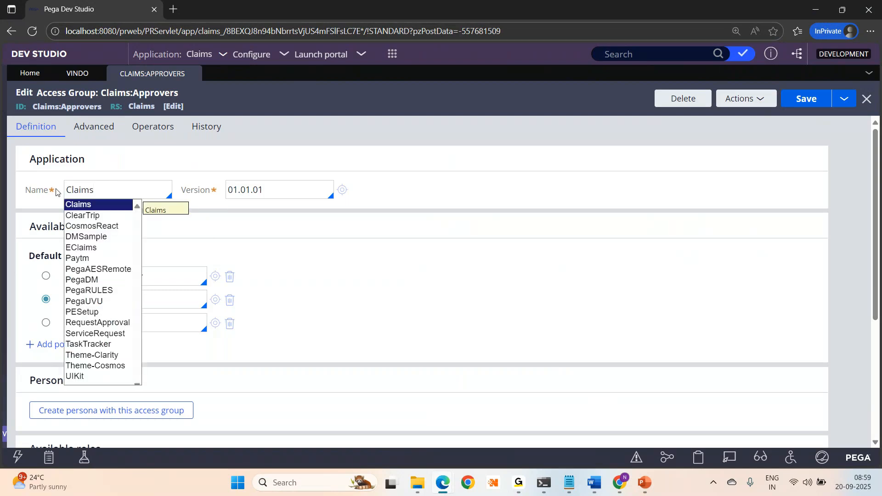
left_click(409, 108)
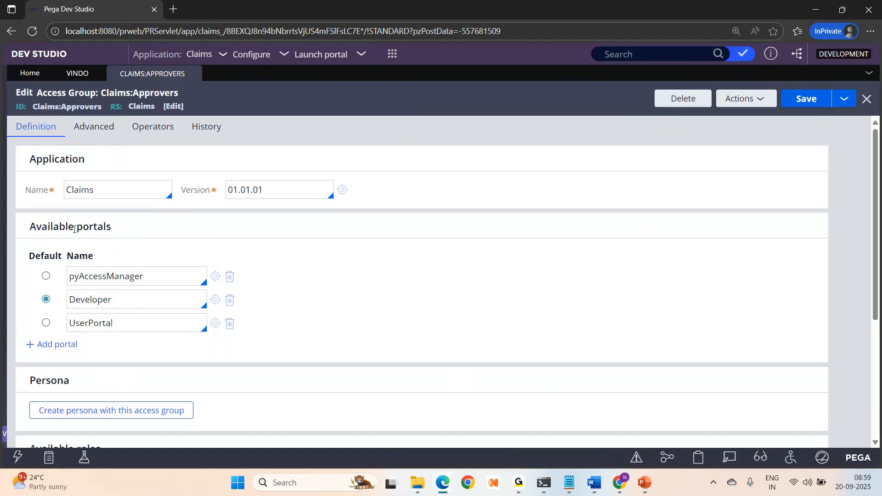
left_click_drag(74, 229, 162, 235)
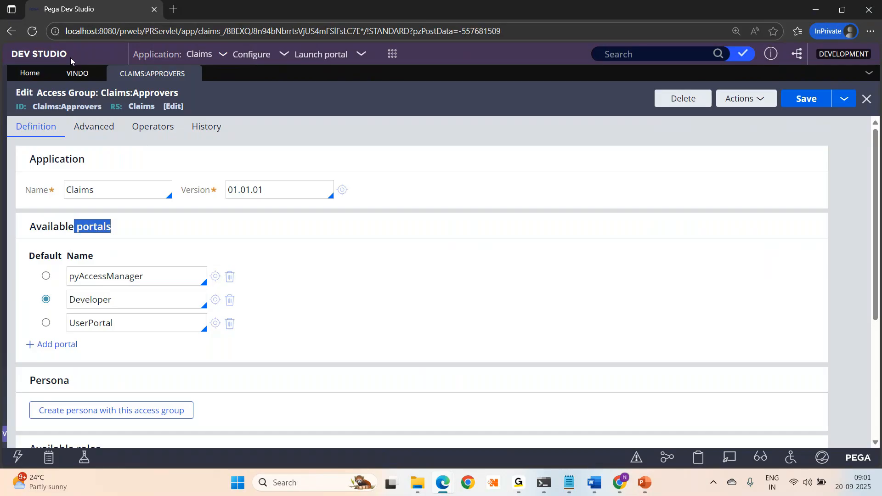
- Search paytm in a new Edge tab and open the Paytm trains page
left_click(173, 15)
type("paytn")
key("BackSpace")
type("m")
key("Return")
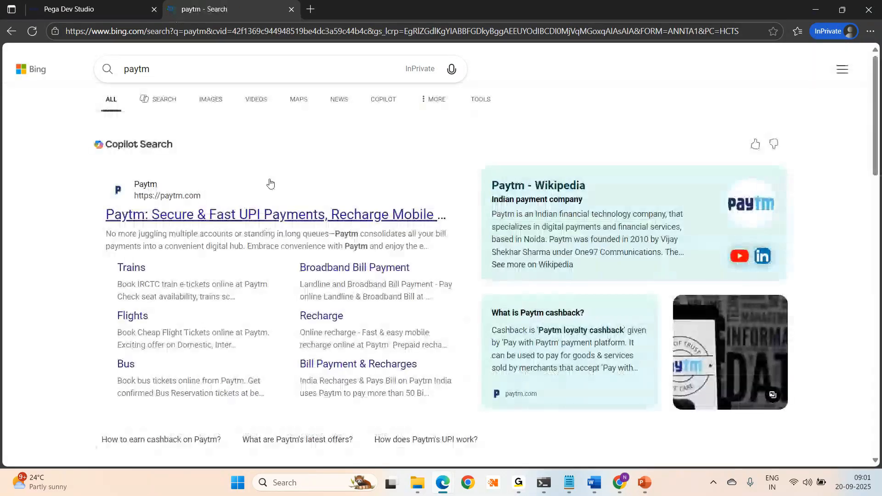
left_click(138, 271)
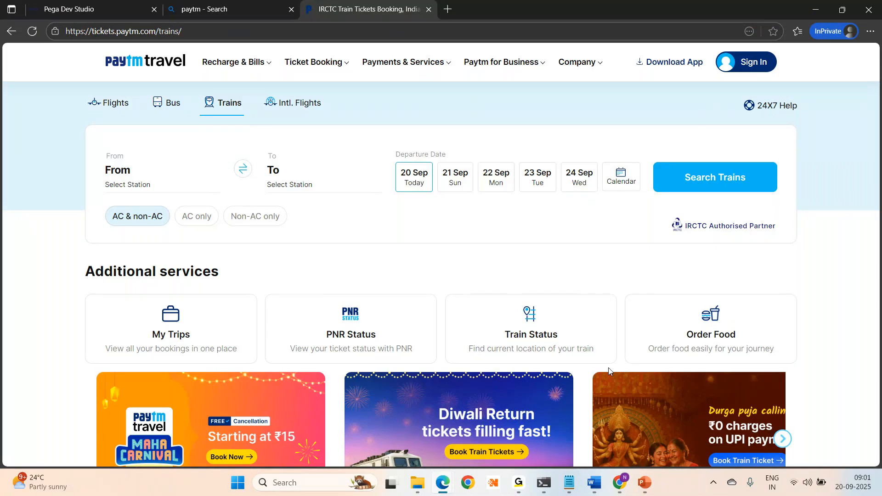
- Search swiggy in another new tab, open the Swiggy homepage, then return to Pega Dev Studio
left_click(448, 9)
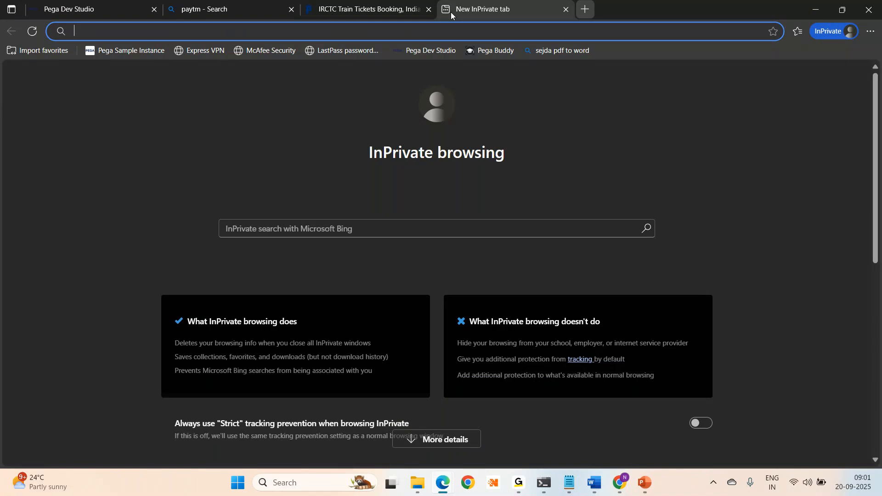
type("swiggy")
key("Return")
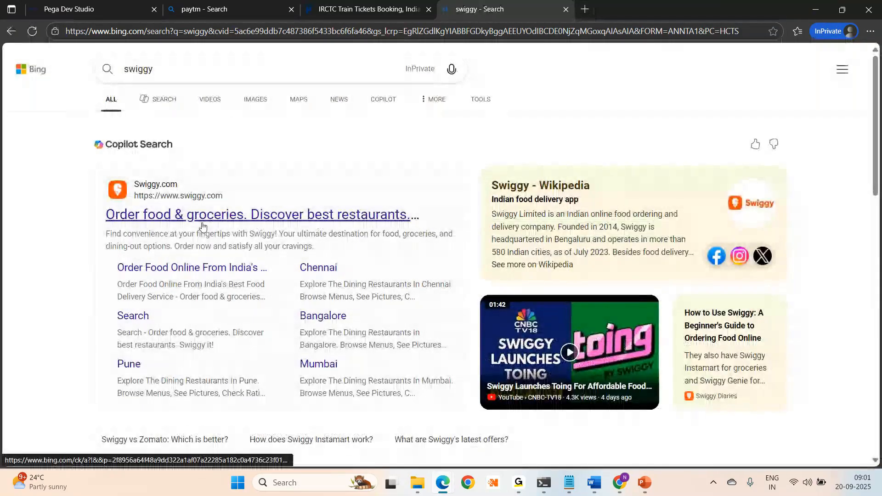
left_click(202, 215)
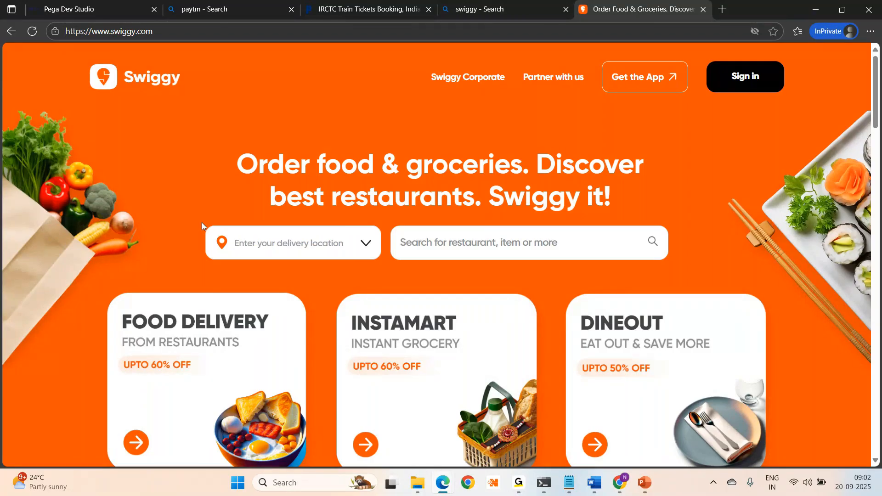
left_click(73, 10)
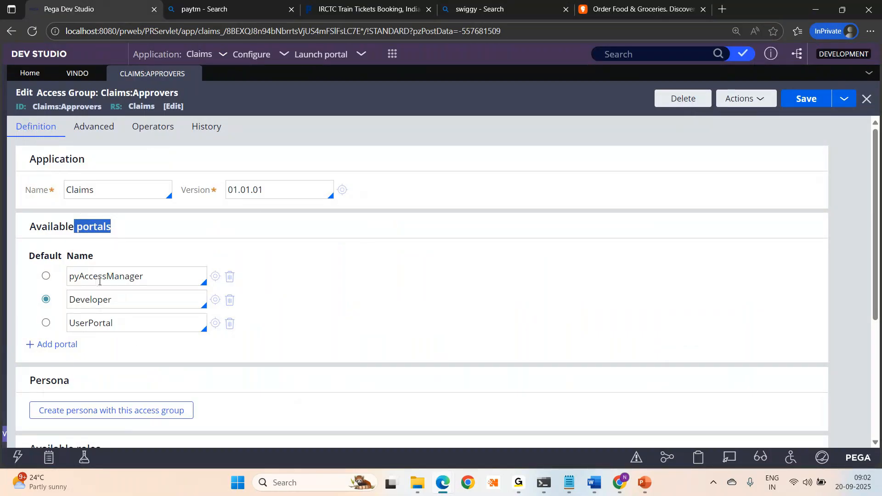
- Try pyAccessManager and UserPortal as default portal, restore Developer, then bring Notepad forward
left_click(46, 277)
left_click(46, 325)
left_click(46, 299)
left_click_drag(116, 323, 66, 325)
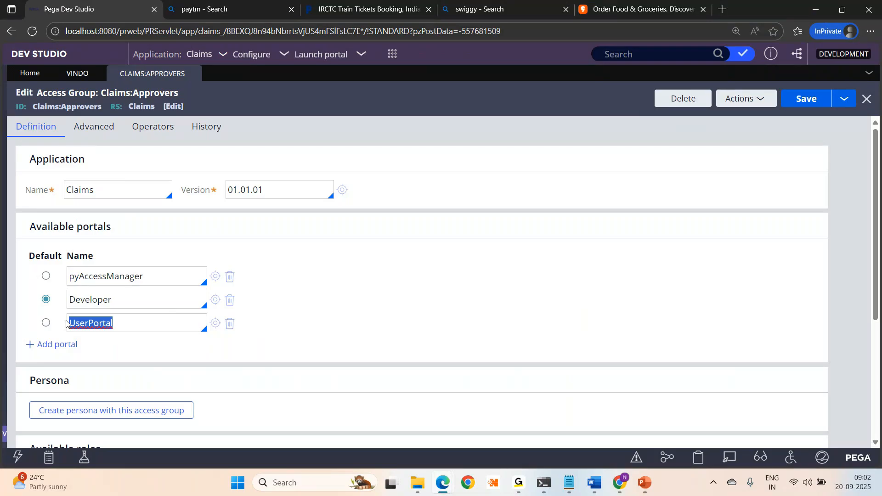
left_click(570, 483)
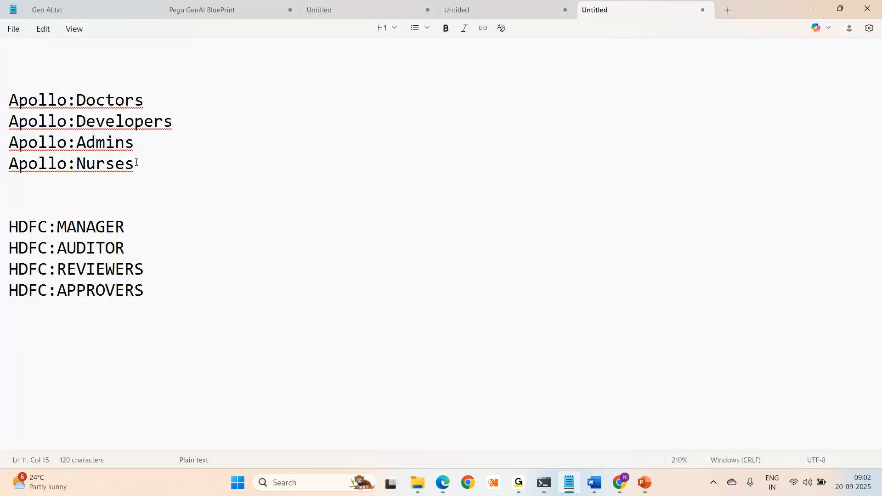
- Switch from Notepad back to the Claims:Approvers access group in Edge
key("alt+Tab")
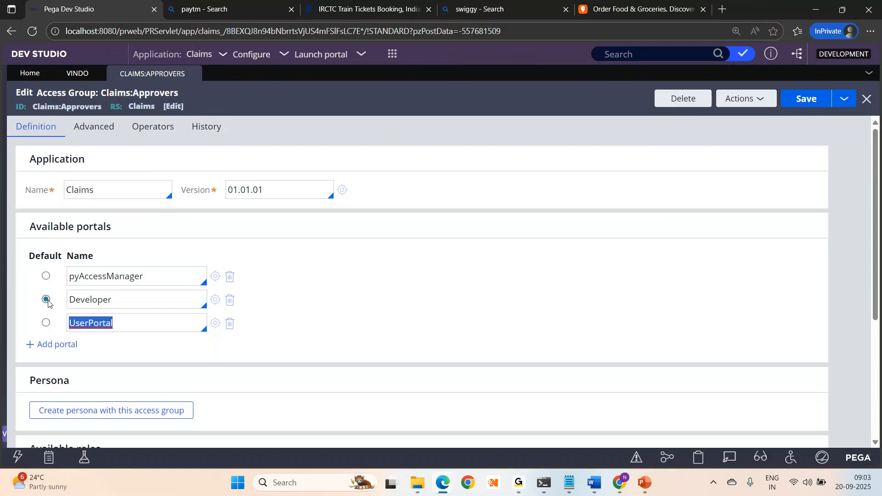
- Launch the Access Manager portal from Dev Studio, then return to the Dev Studio tab
double_click(159, 305)
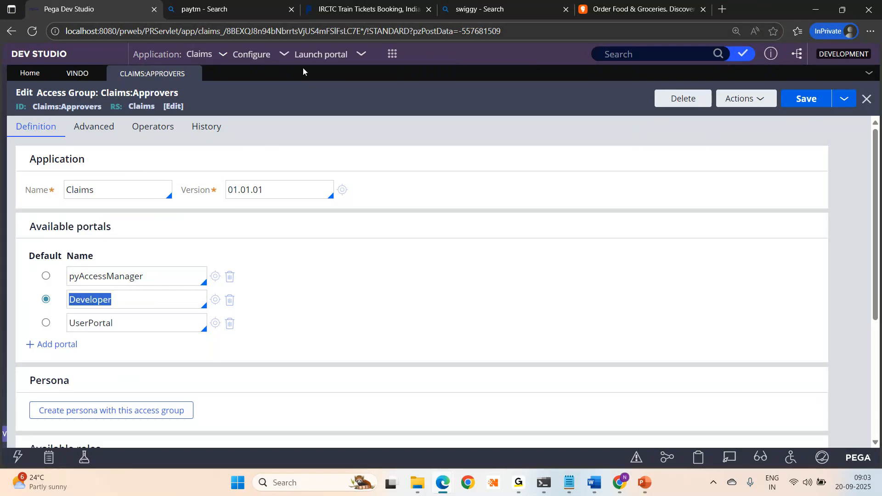
left_click(330, 55)
left_click(328, 69)
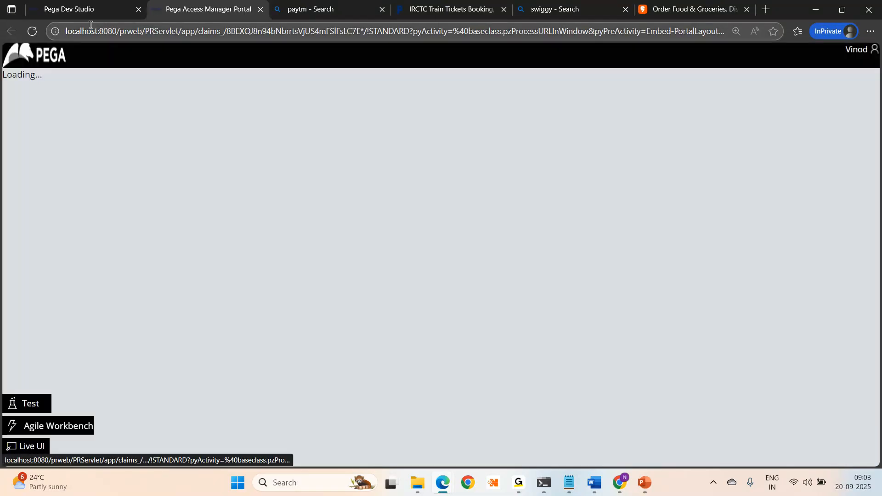
left_click(109, 17)
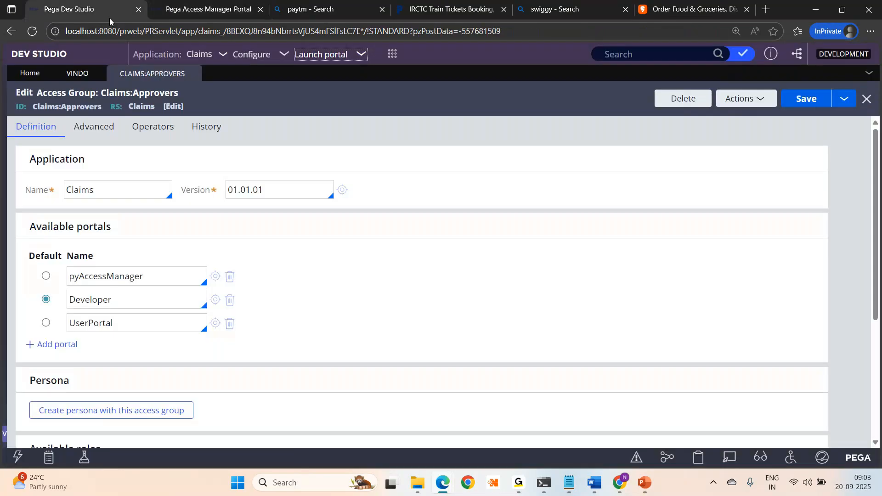
- Launch the User Portal, check the Cosmos tab as it loads, and return to the access group editor
left_click(320, 54)
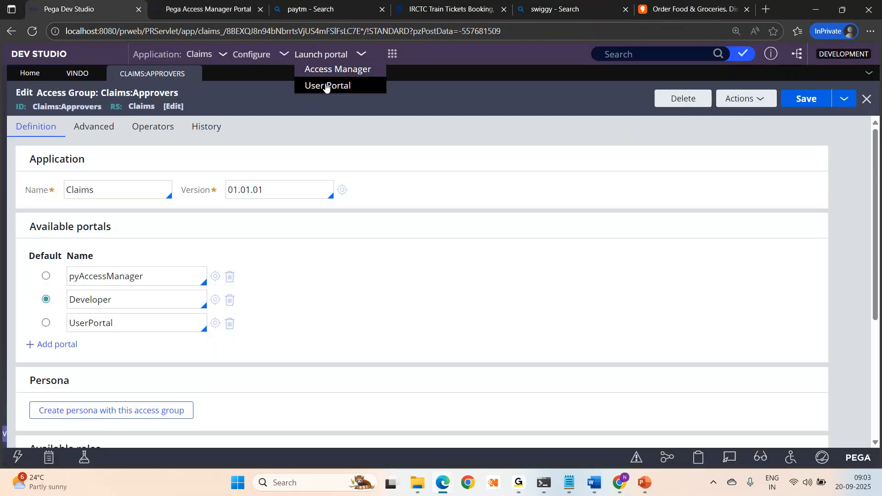
left_click(326, 86)
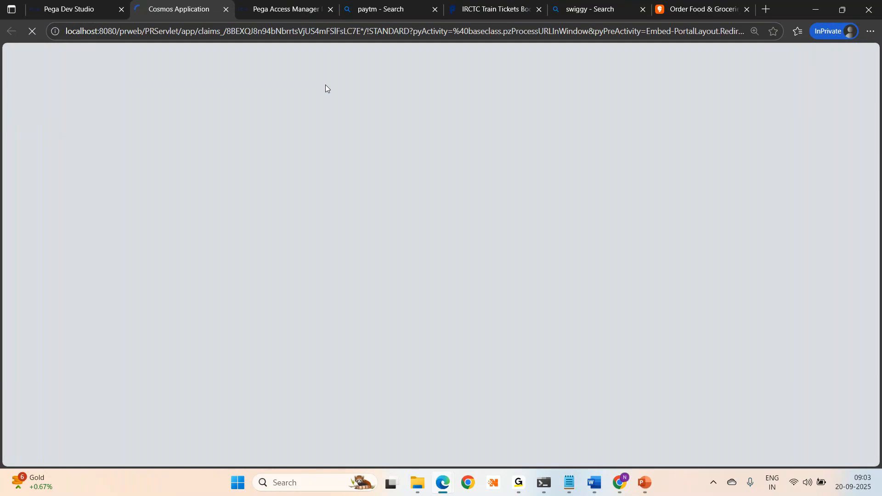
left_click(53, 18)
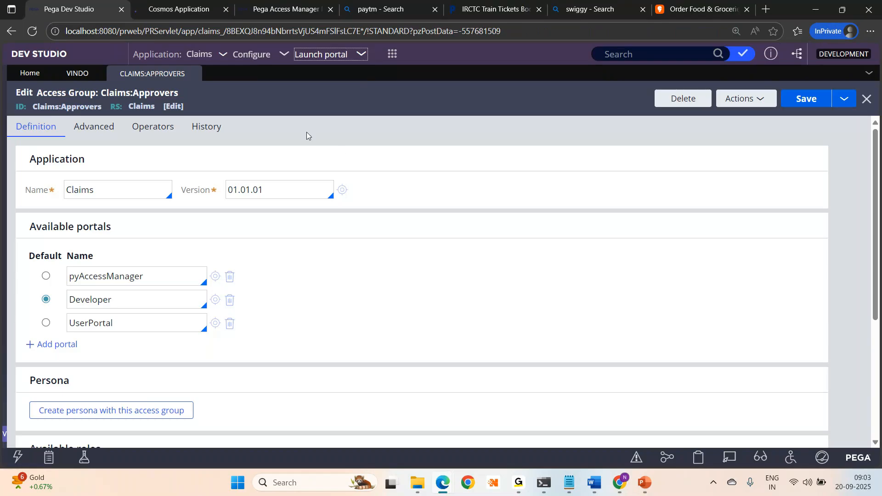
left_click(163, 10)
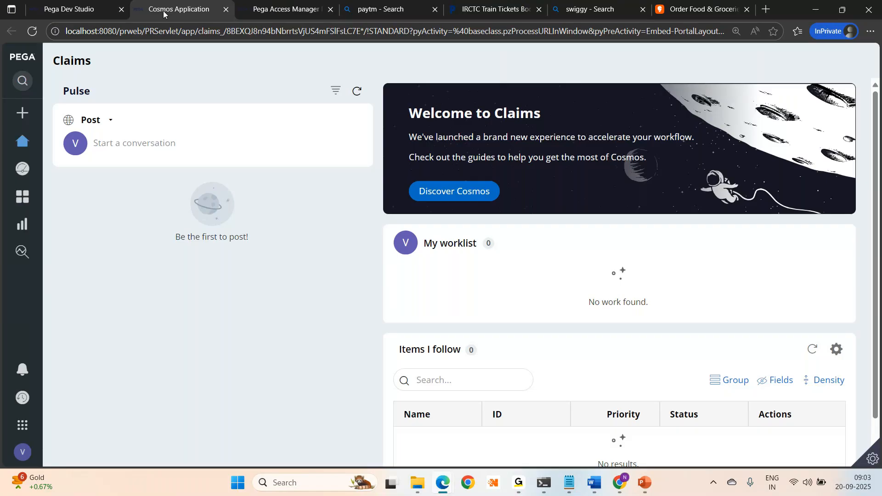
key("ctrl+shift+Tab")
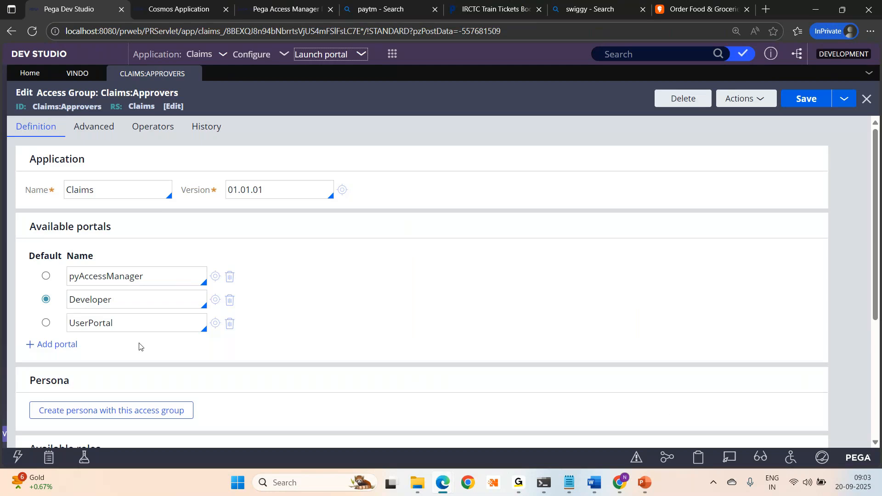
mouse_move(521, 486)
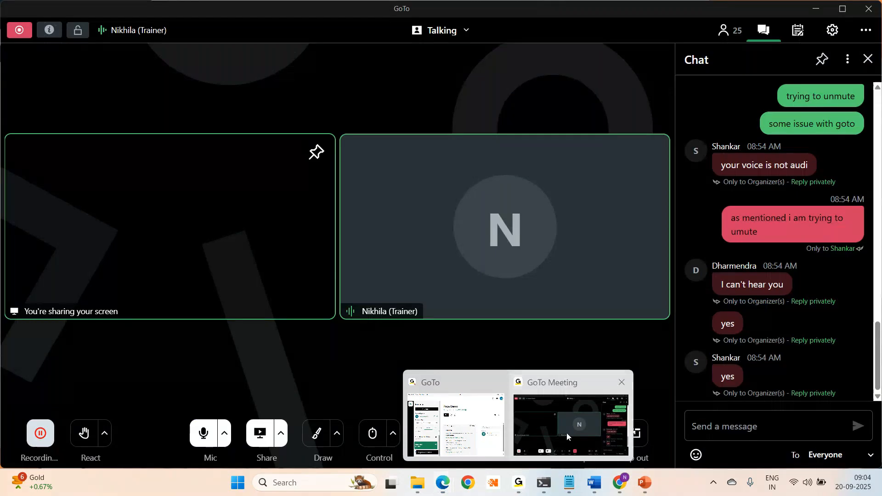
left_click(567, 433)
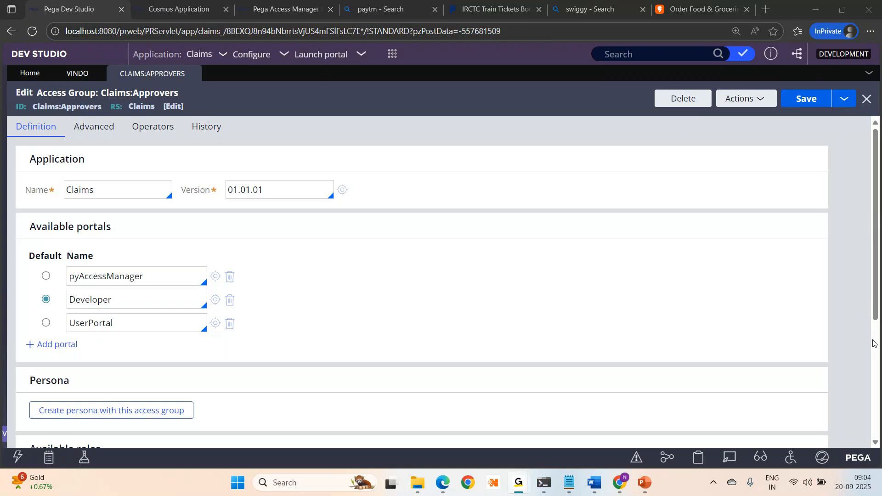
left_click(878, 274)
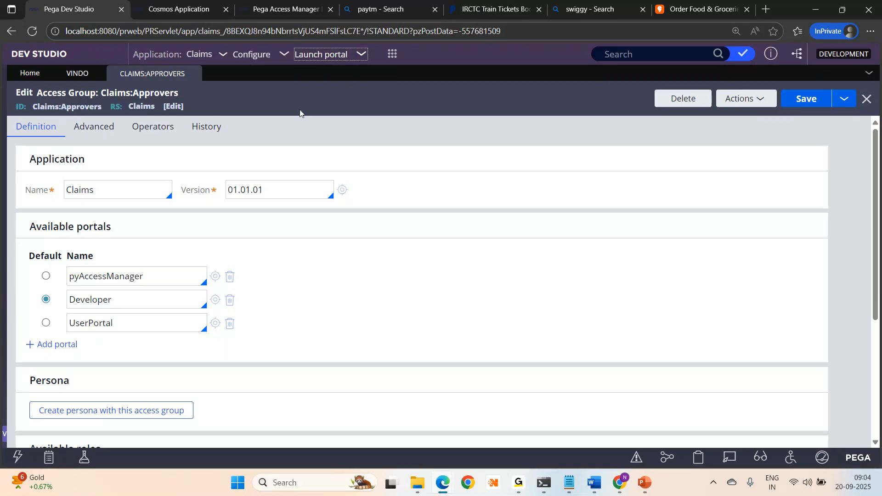
- Open the existing Claims:Approvers operator and start a Save As copy of it
left_click(161, 127)
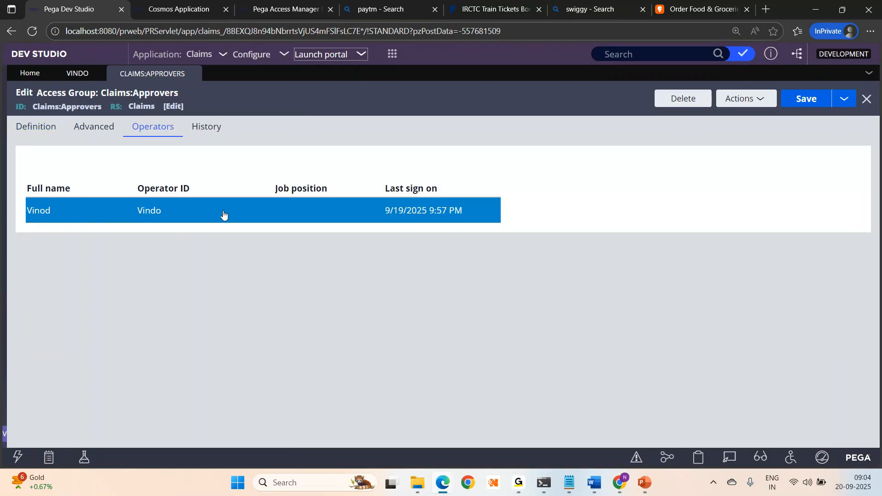
left_click(67, 81)
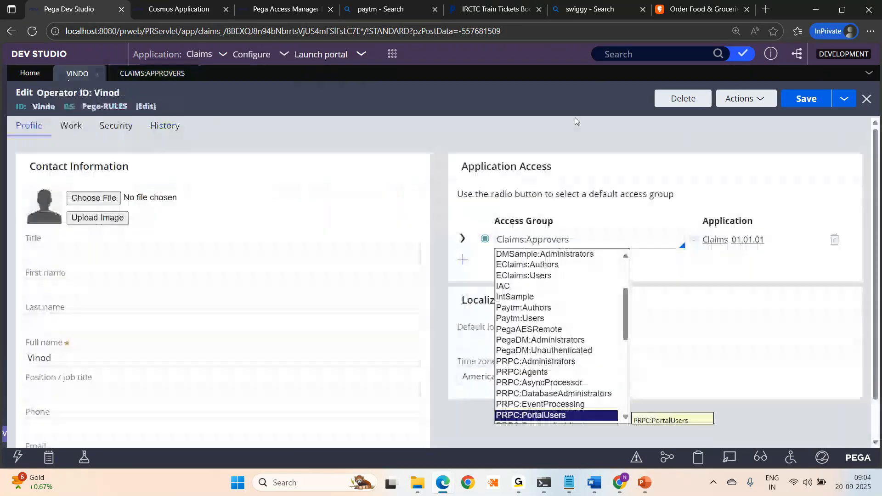
left_click(840, 105)
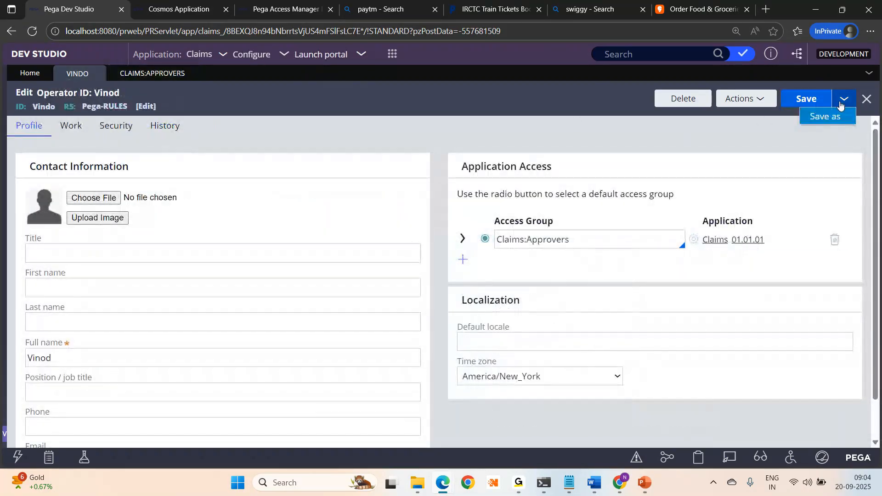
left_click(818, 118)
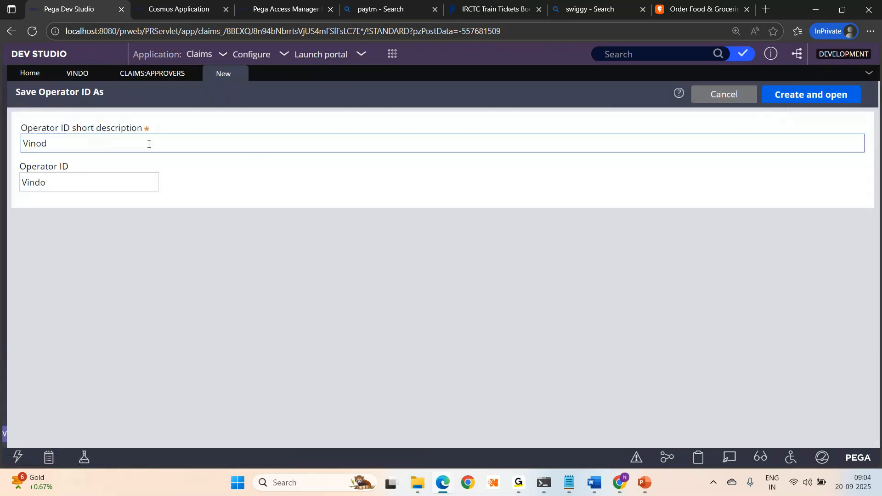
- Enter the new person's name as short description and operator ID, and create the copy
left_click(104, 146)
key("ctrl+a")
type("Rekha")
key("ctrl+a")
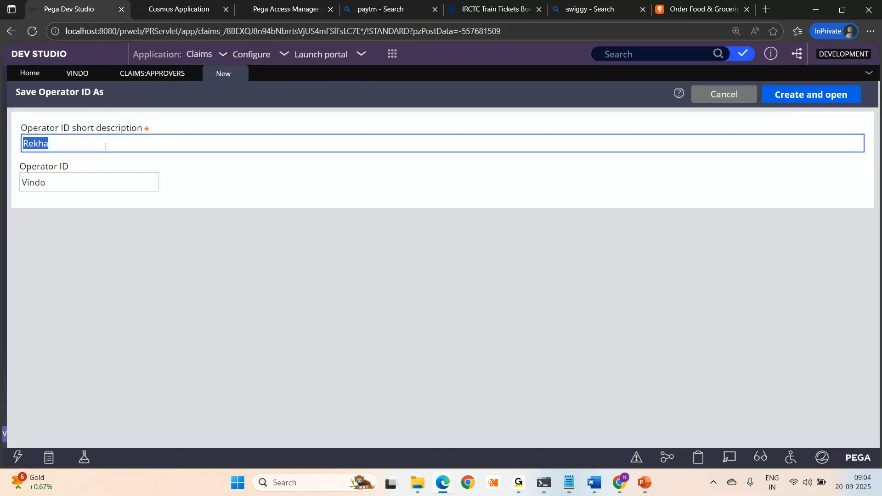
key("ctrl+c")
key("Tab")
key("ctrl+v")
left_click(832, 95)
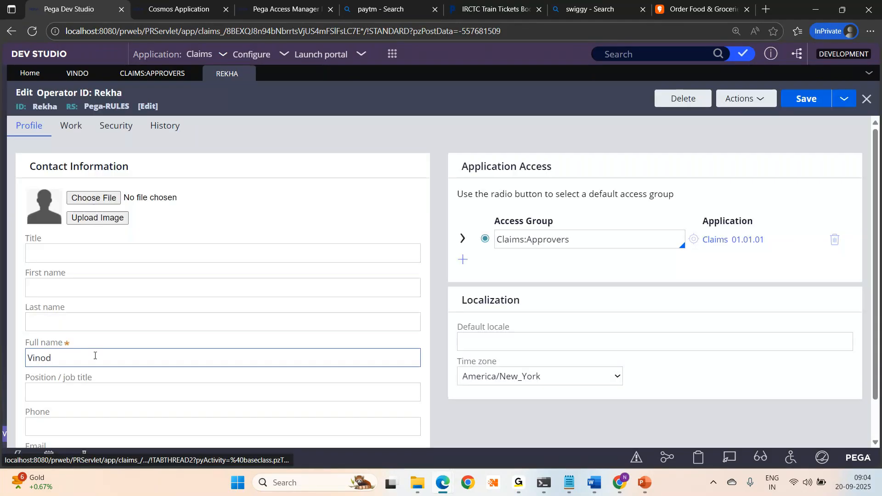
- Set the new operator's full name to the same name and save the record
double_click(94, 357)
key("ctrl+v")
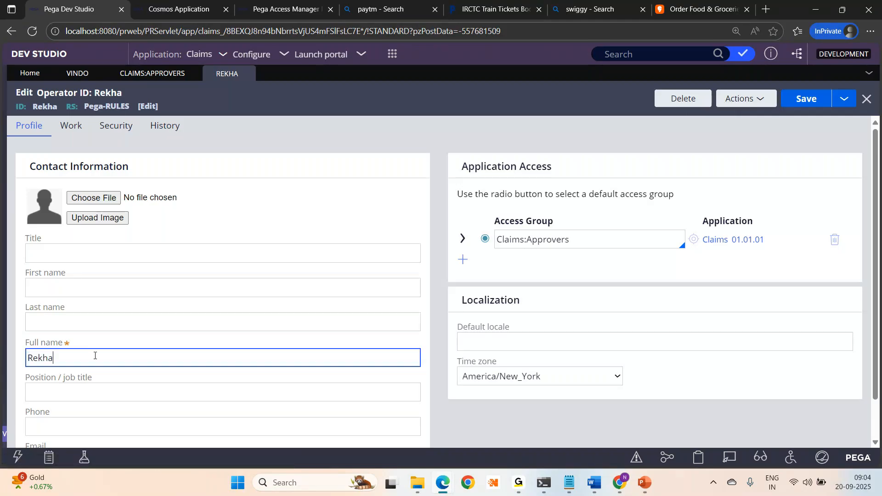
left_click(792, 102)
left_click(146, 73)
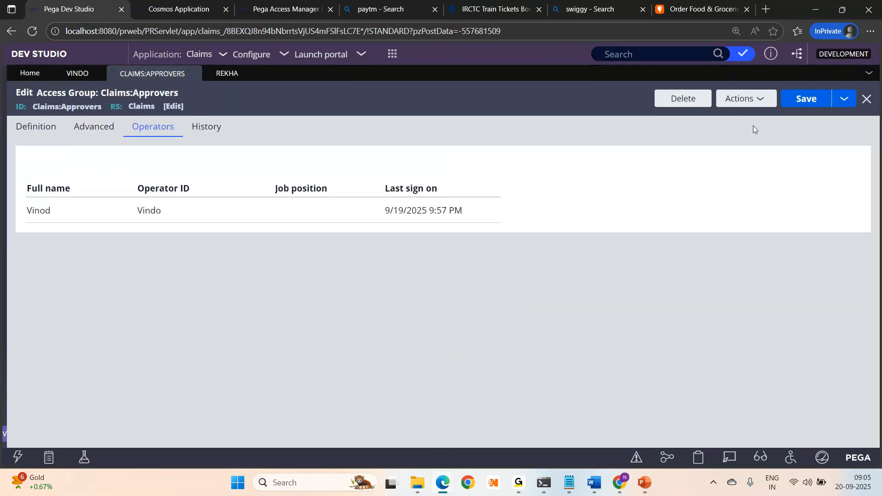
- Refresh Claims:Approvers until its Operators list shows the new operator, then view the Definition
left_click(759, 102)
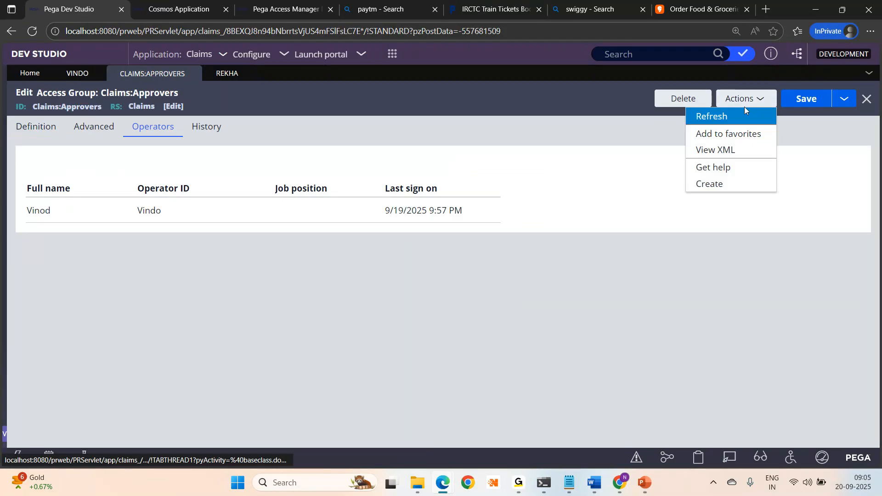
left_click(743, 112)
left_click(36, 127)
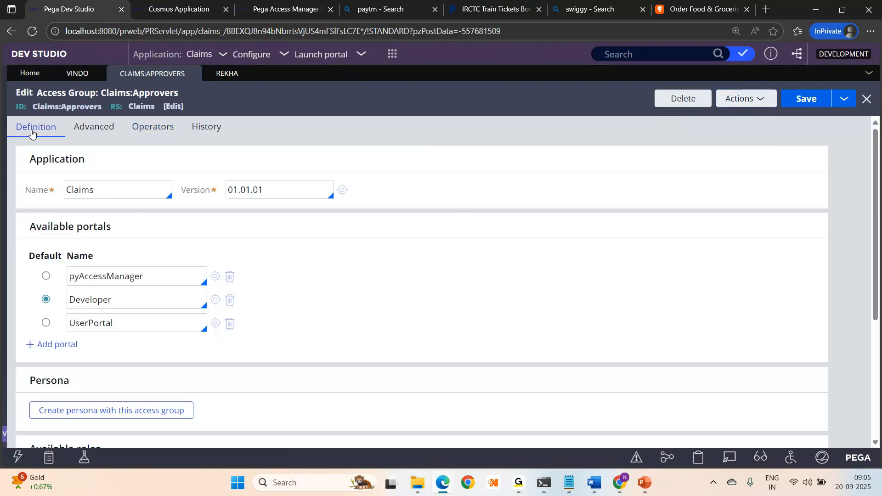
left_click(144, 132)
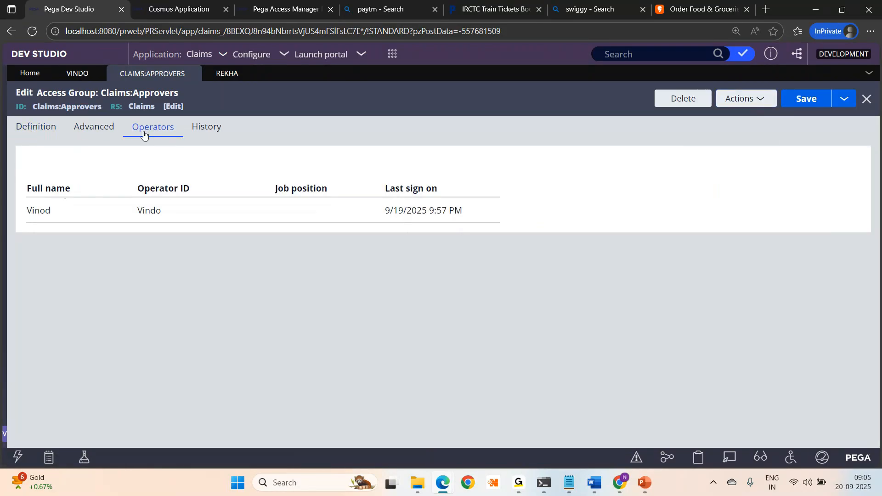
left_click(734, 102)
left_click(748, 117)
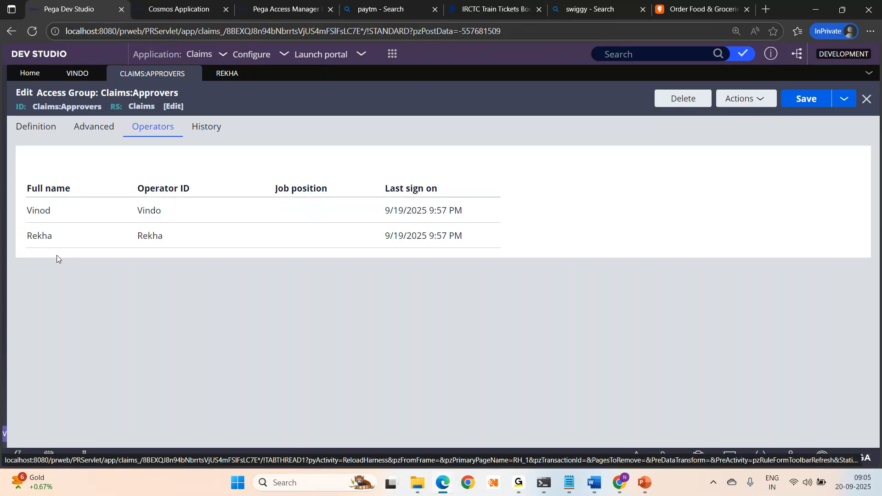
left_click(32, 133)
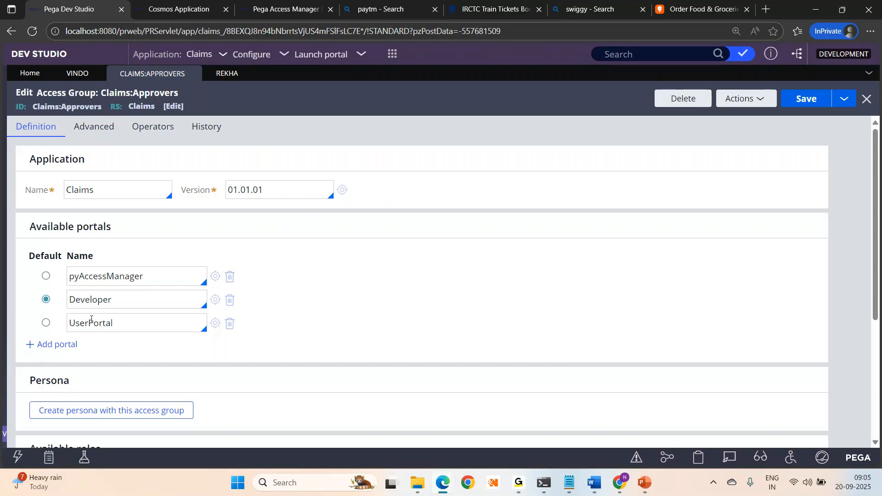
- Delete the pyAccessManager and Developer portals, make UserPortal the default, and save
left_click(229, 278)
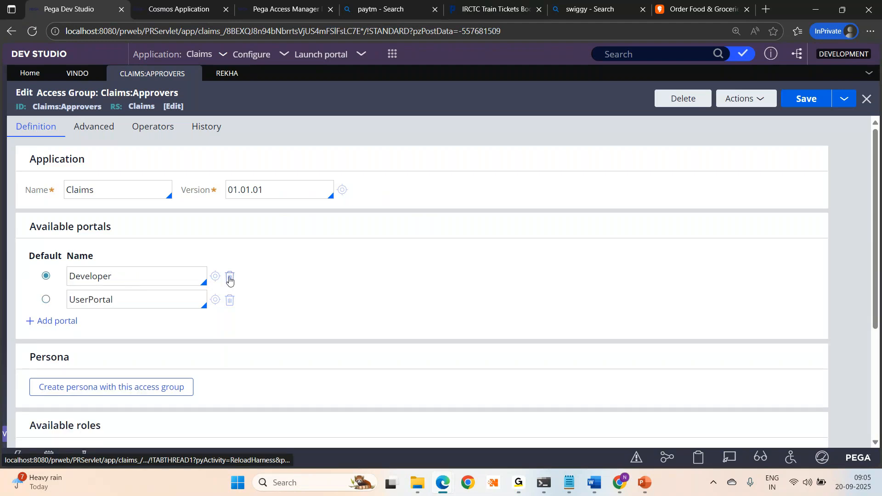
left_click(228, 278)
left_click(47, 278)
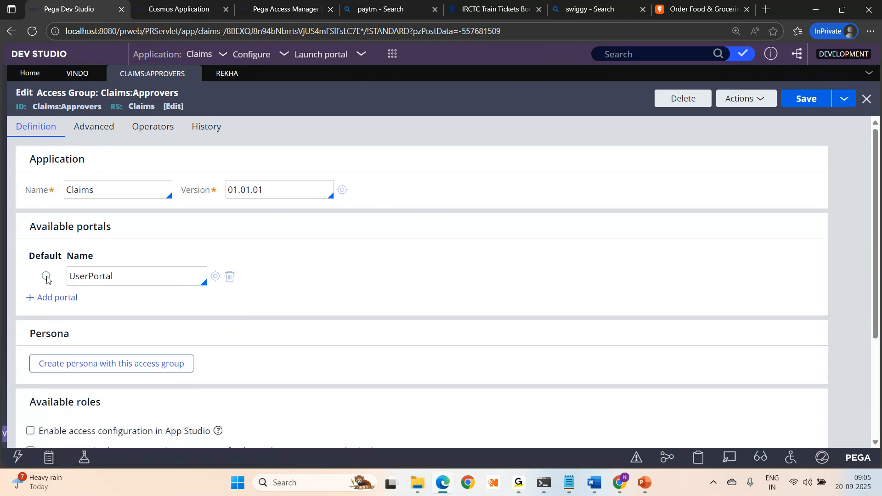
left_click(804, 98)
left_click(136, 132)
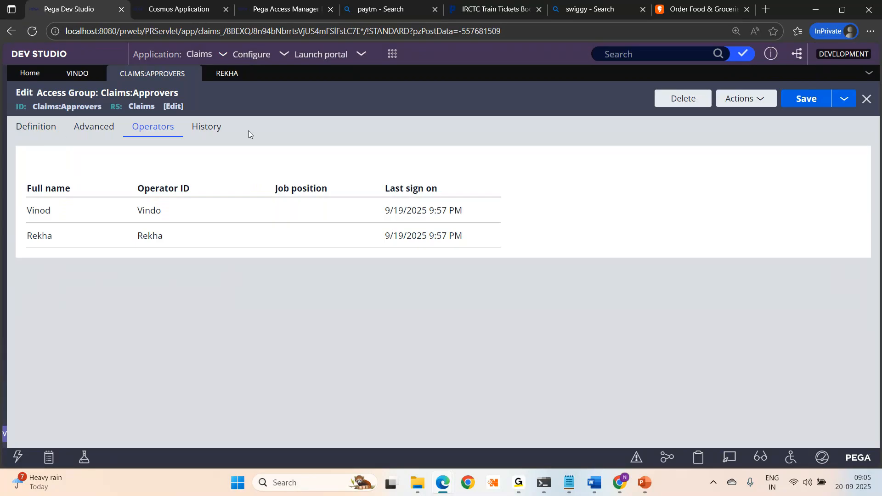
left_click(27, 136)
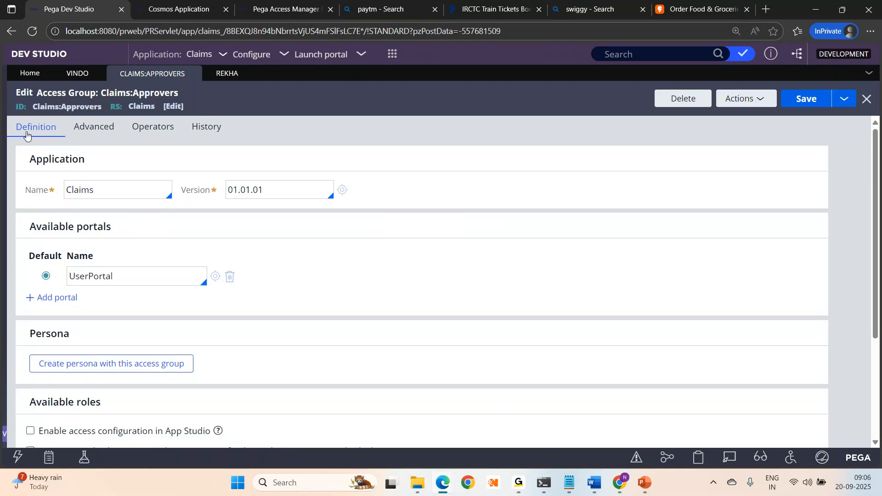
- Add the Developer portal back via autocomplete and save the access group with Ctrl+S
left_click(69, 298)
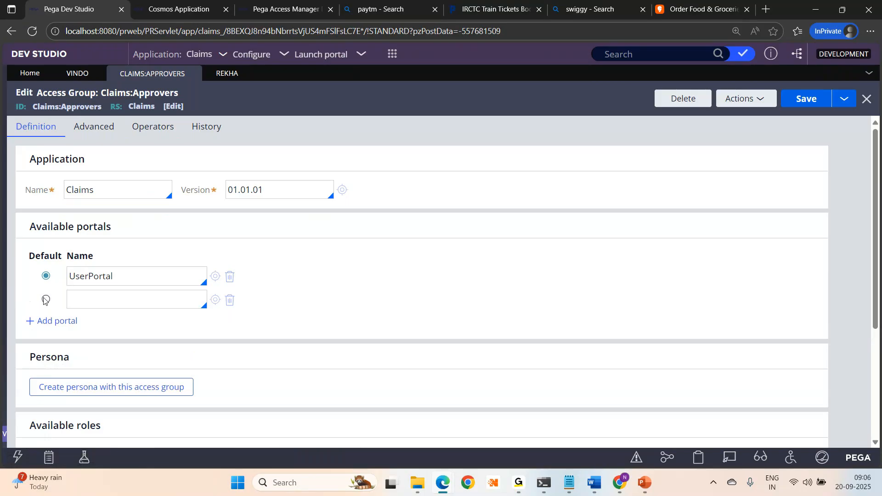
type("de")
key("Down")
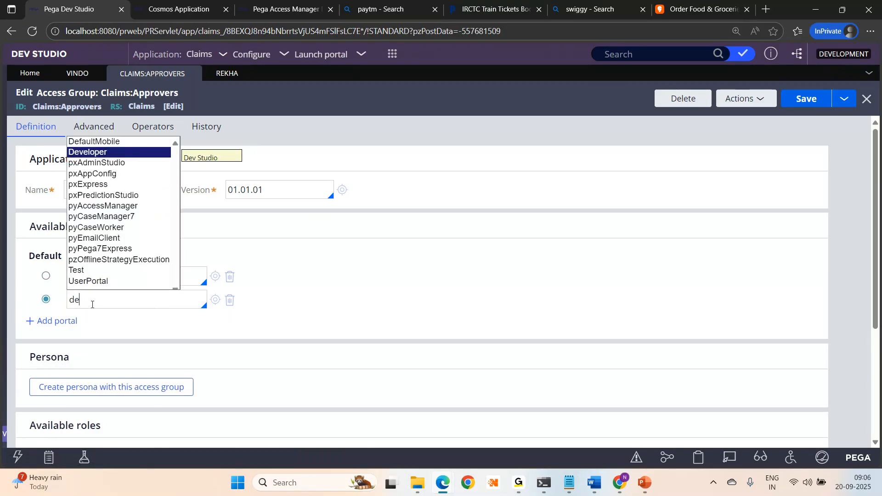
key("Return")
key("ctrl+s")
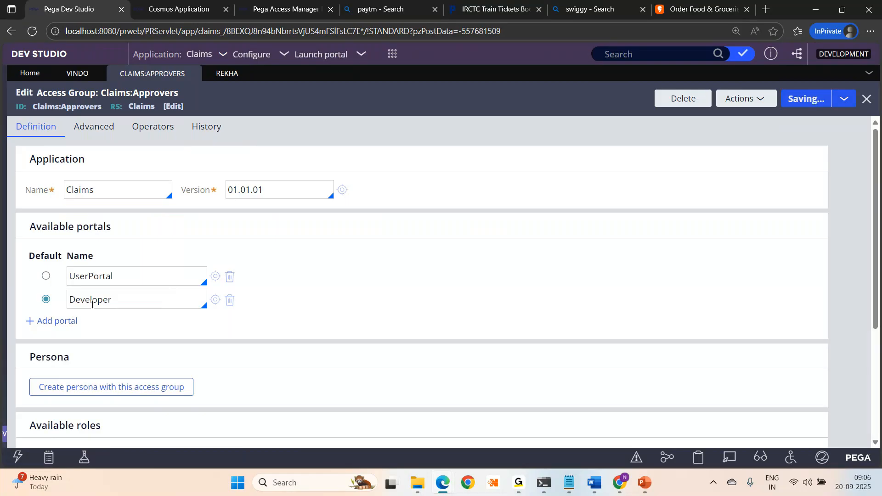
left_click(570, 482)
- Add (10), (5) and (3) after Apollo:Doctors, Apollo:Developers and Apollo:Admins in the notes
left_click(182, 96)
type("(10)")
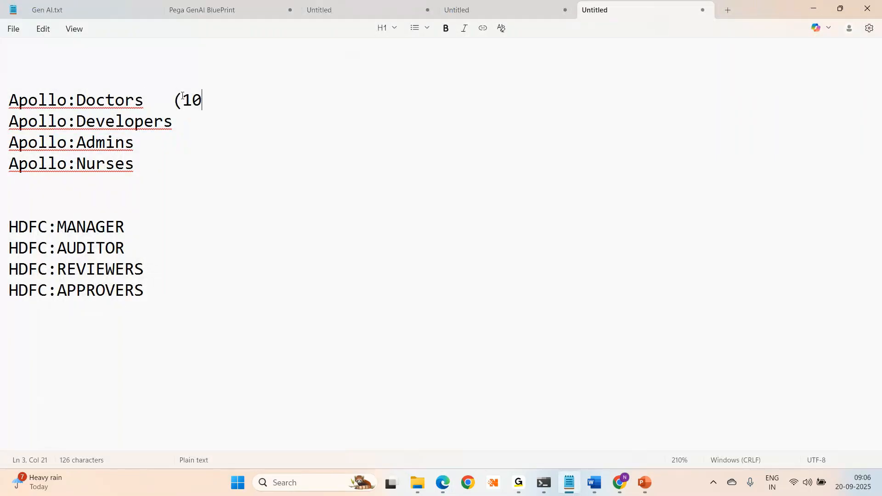
left_click(201, 115)
type("(5)")
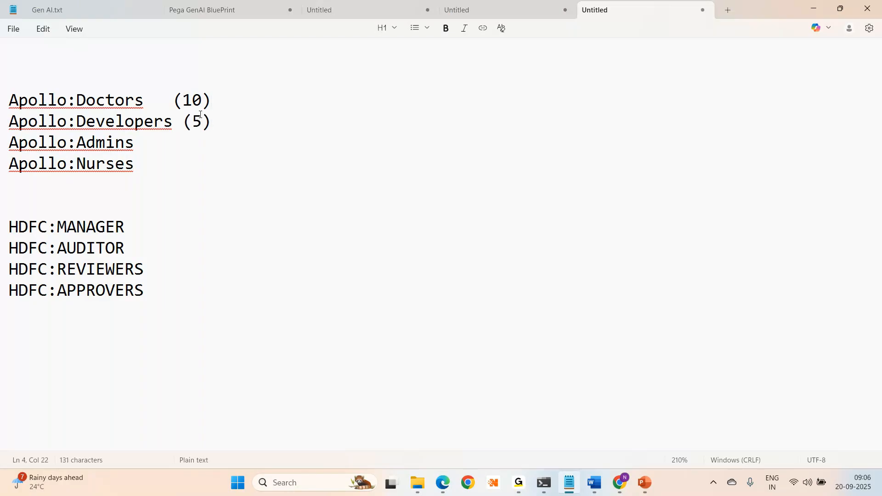
left_click(194, 138)
type("(3)")
left_click_drag(144, 100, 9, 97)
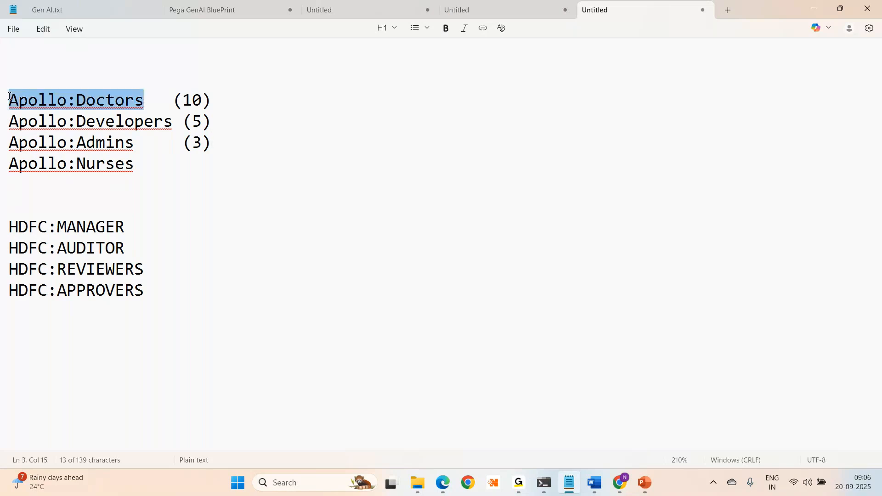
left_click(184, 100)
left_click_drag(183, 99, 205, 101)
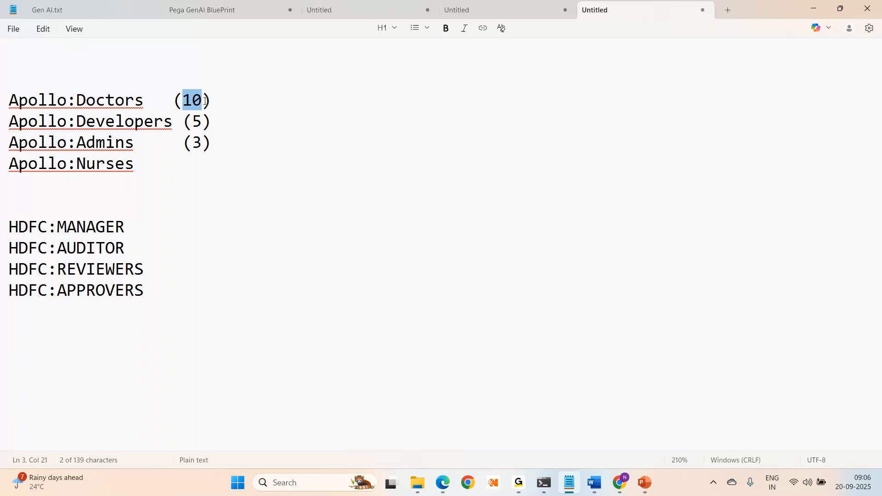
key("alt+Tab")
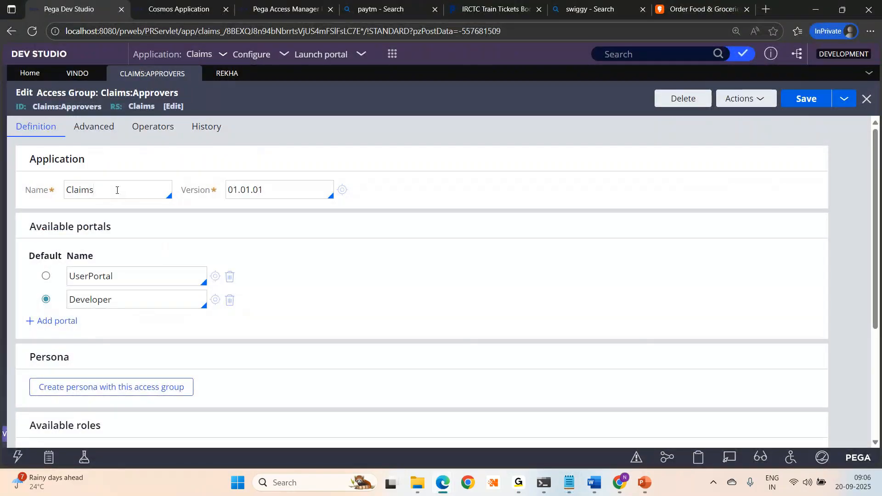
left_click(154, 284)
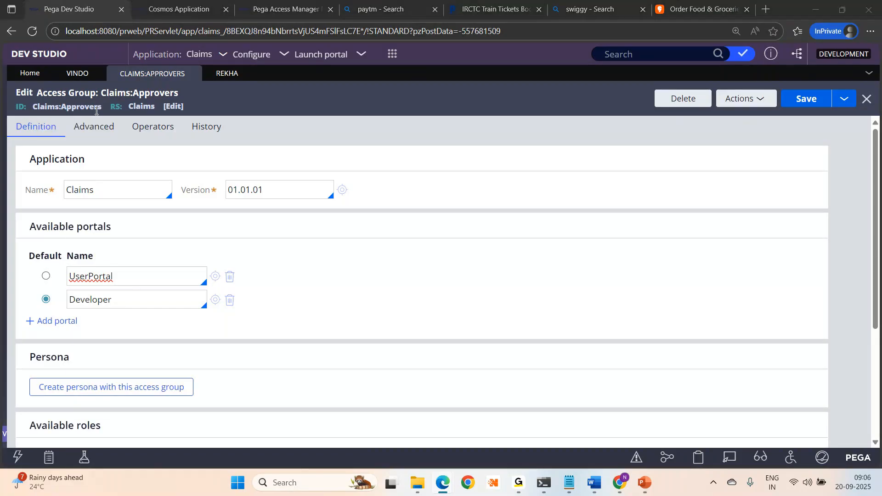
key("alt+Tab")
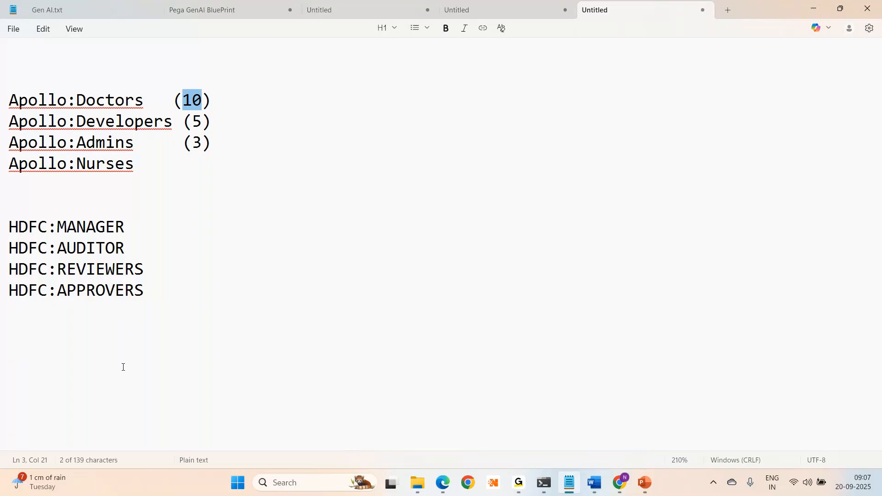
key("alt+Tab")
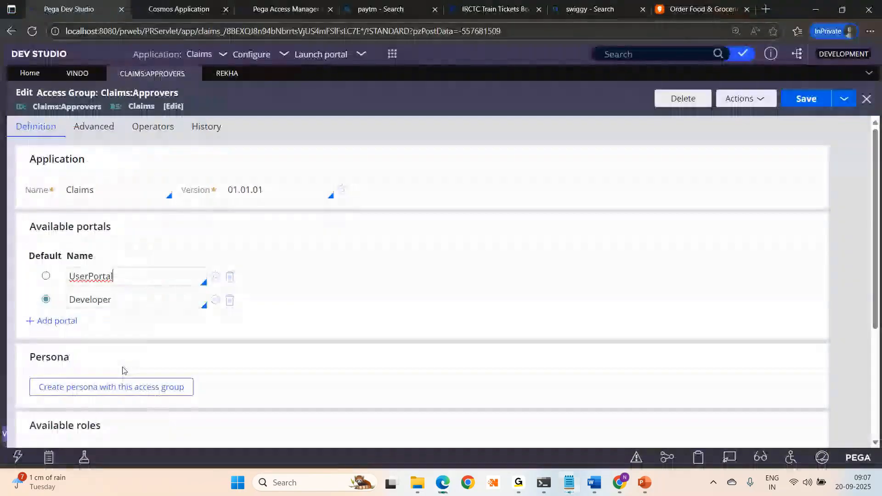
- Open the operator's record and click into its Claims:Approvers access group entry
left_click(64, 75)
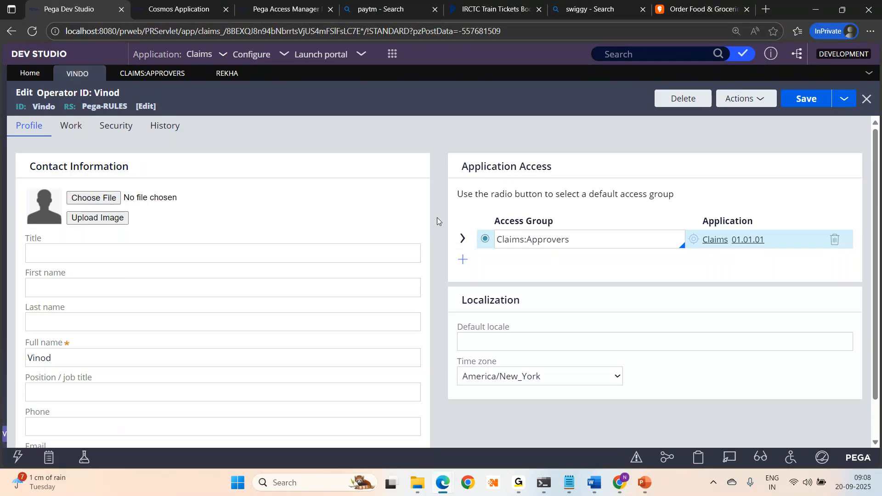
left_click(581, 239)
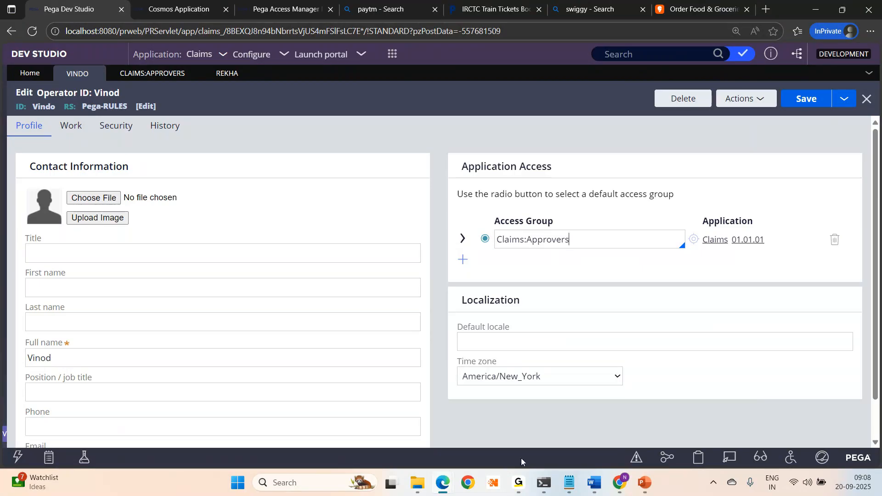
mouse_move(575, 483)
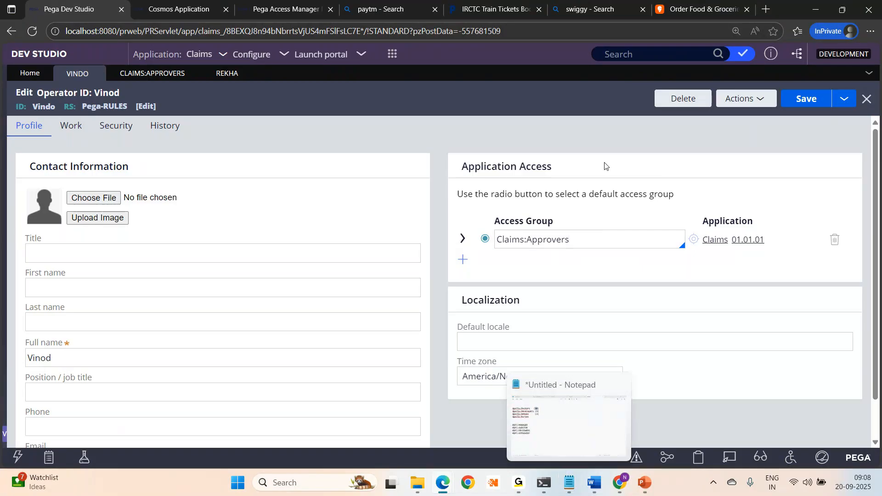
- Insert the heading 'Pega server---2 projects (Apollo, hdfc)' at the top of the Notepad list
left_click(570, 482)
left_click(323, 248)
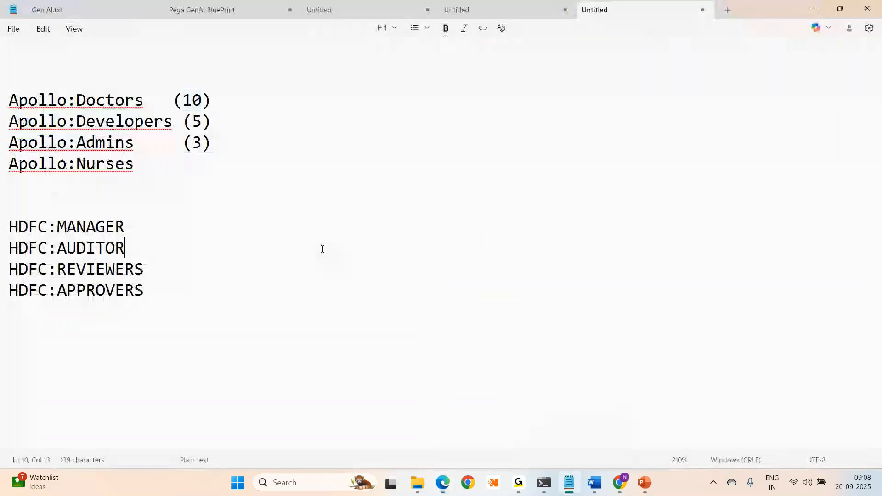
left_click(24, 54)
key("Return")
key("Return")
type("Pega se")
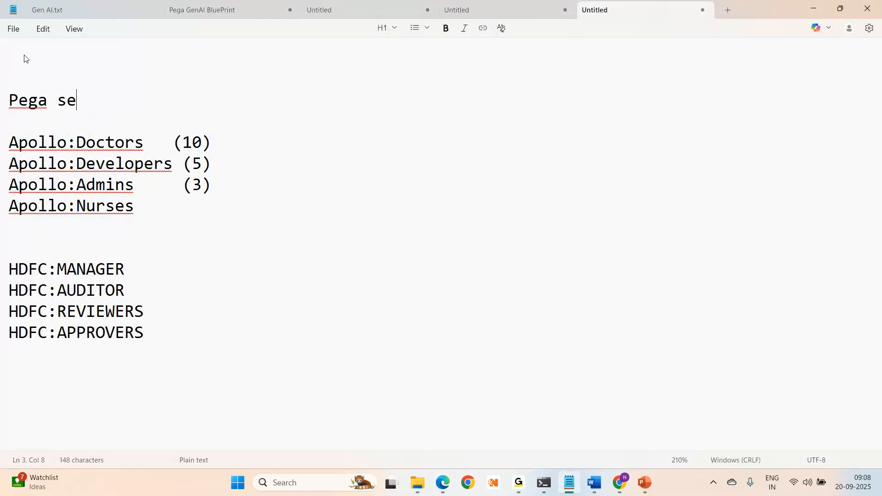
type("rver---2 projects ")
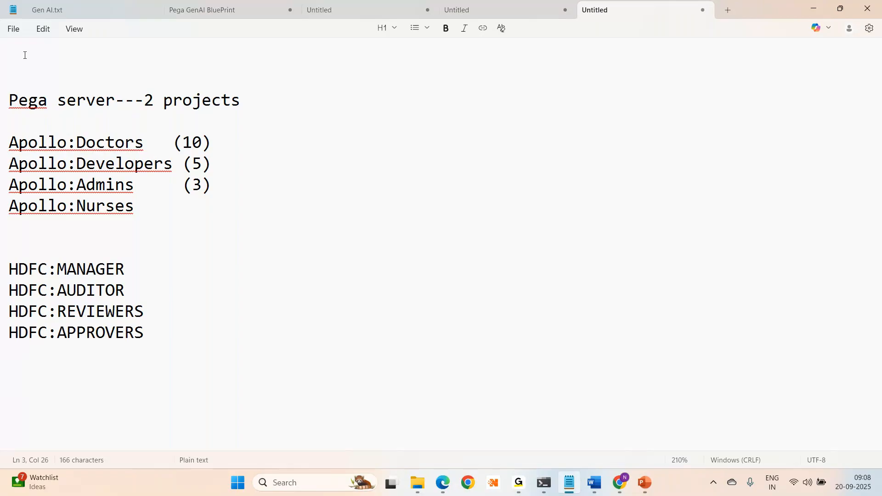
type("(Apollo")
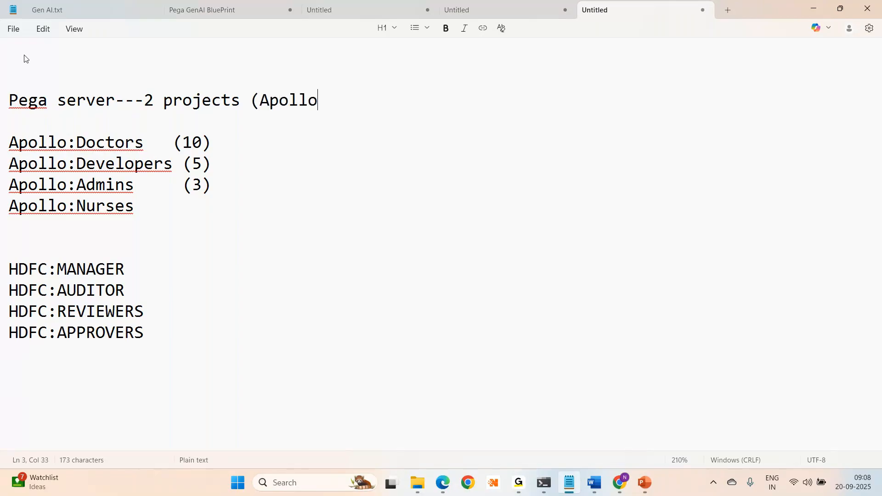
type(", hdfc)")
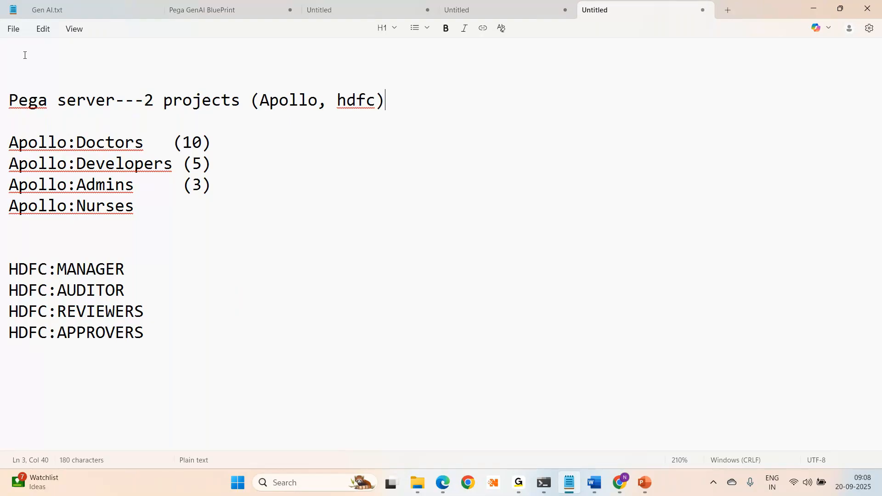
key("alt+Tab")
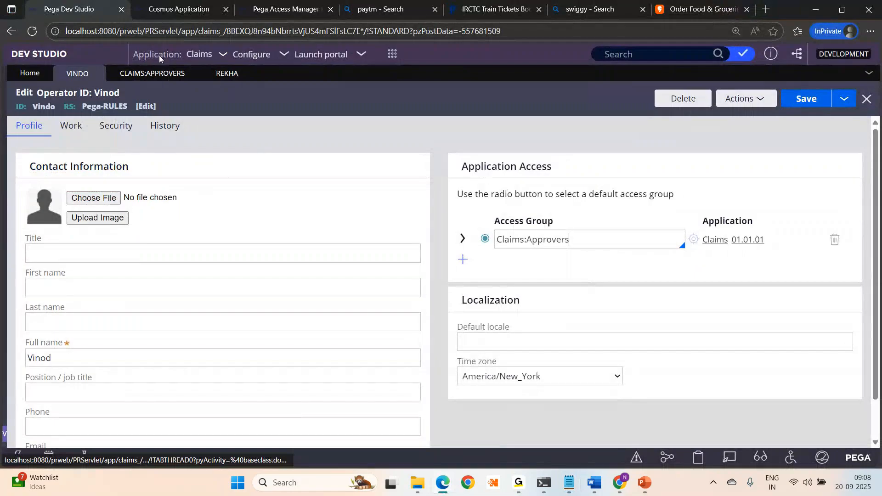
left_click(159, 70)
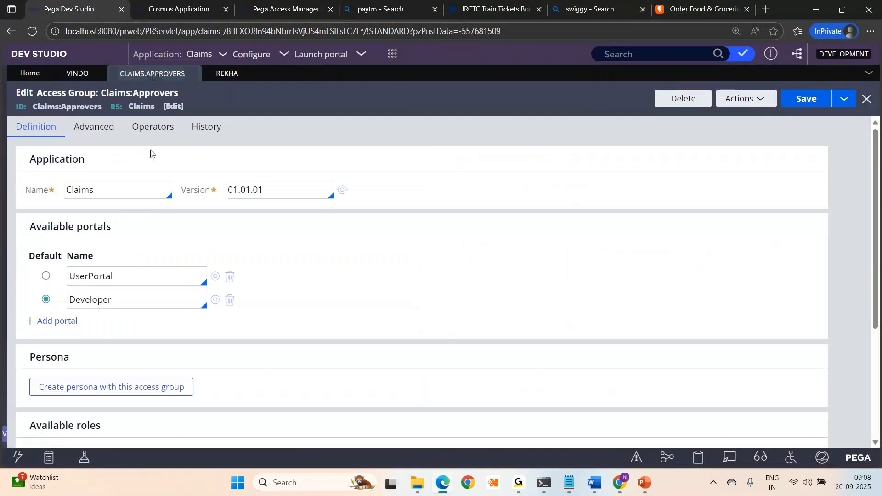
left_click(103, 196)
key("Down")
key("Down")
key("Down")
key("Down")
key("Down")
key("Down")
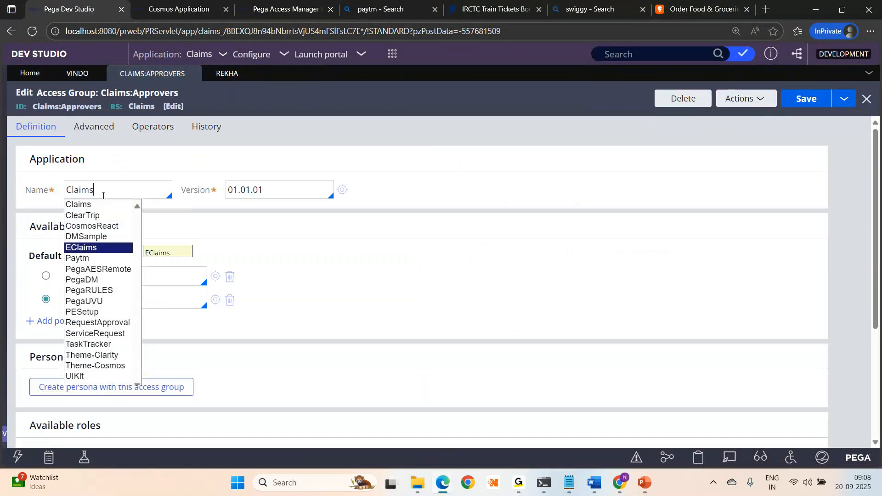
key("Up")
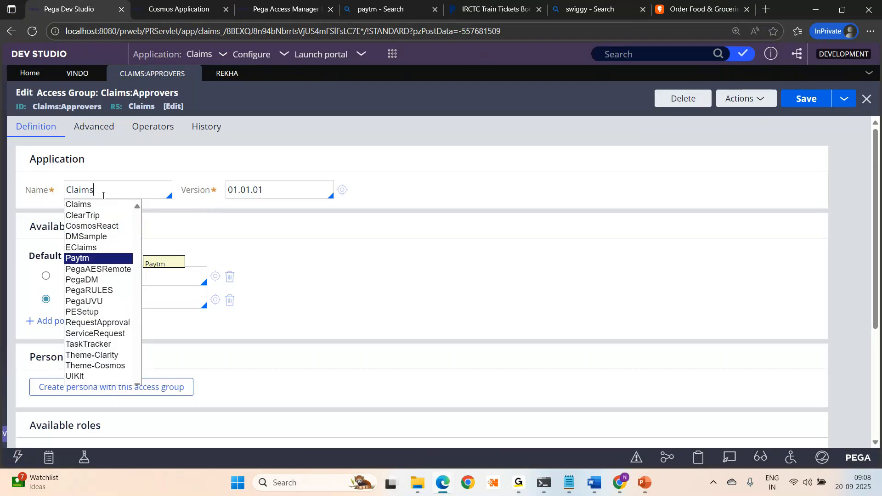
left_click(357, 119)
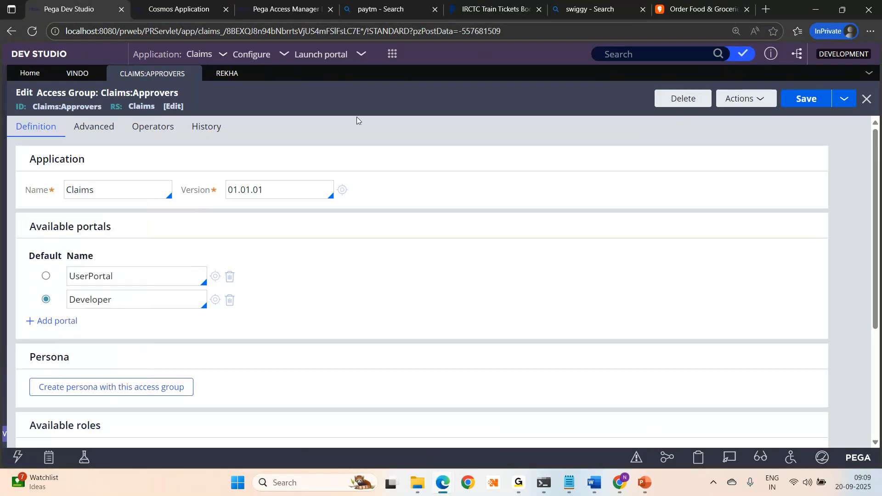
left_click(69, 76)
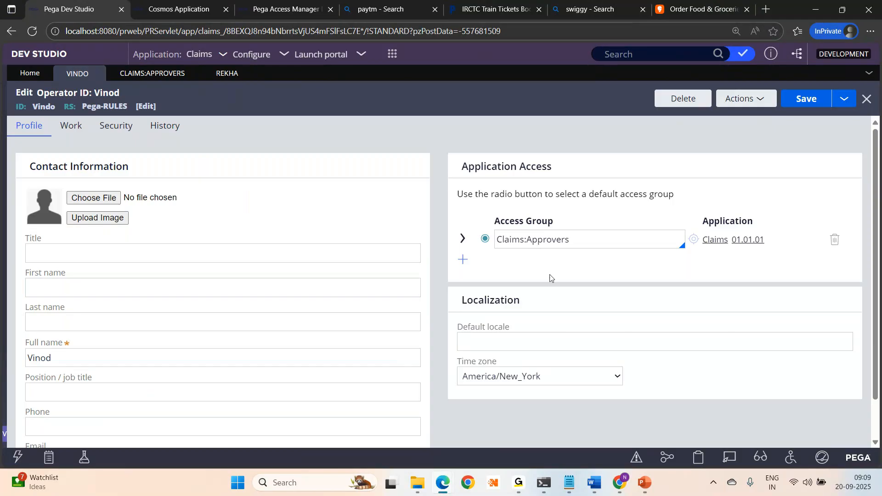
- Add a Paytm:Users access group row to the operator and save
left_click(464, 260)
type("paytm")
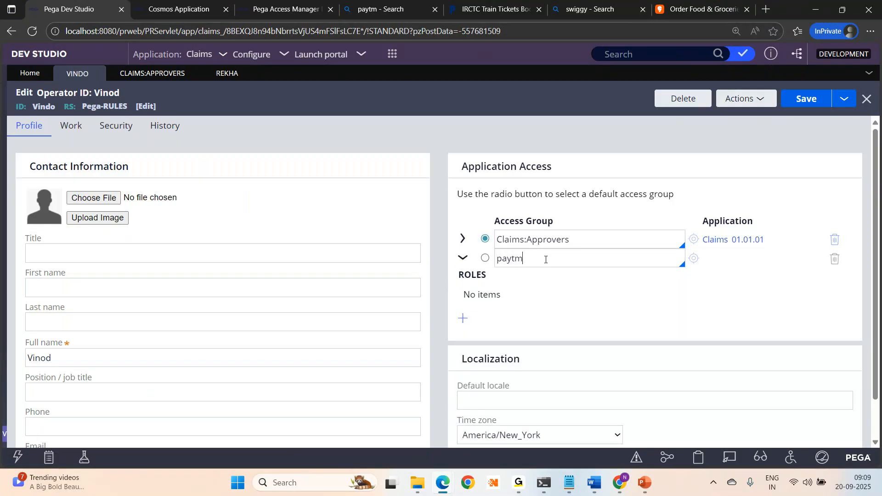
key("Down")
key("Down")
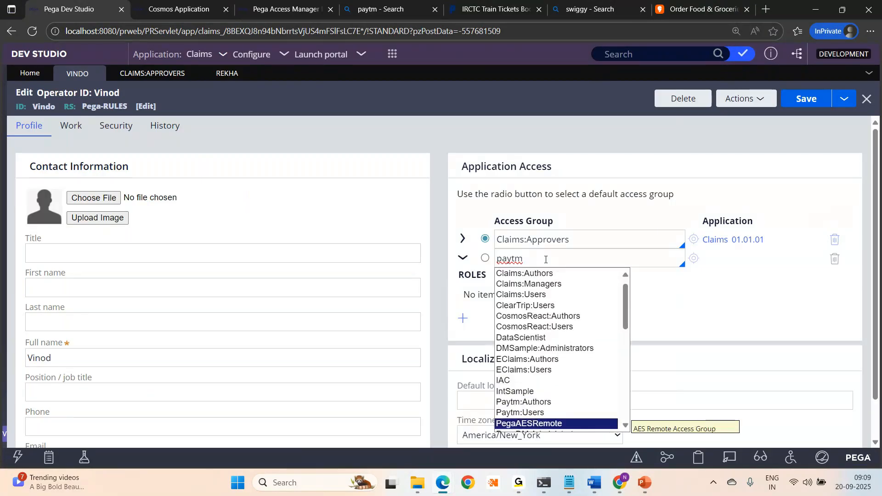
key("Up")
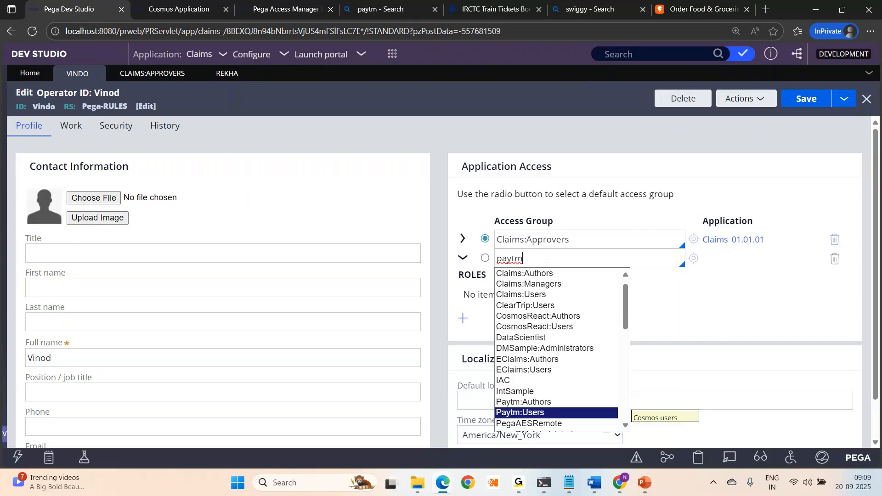
key("Return")
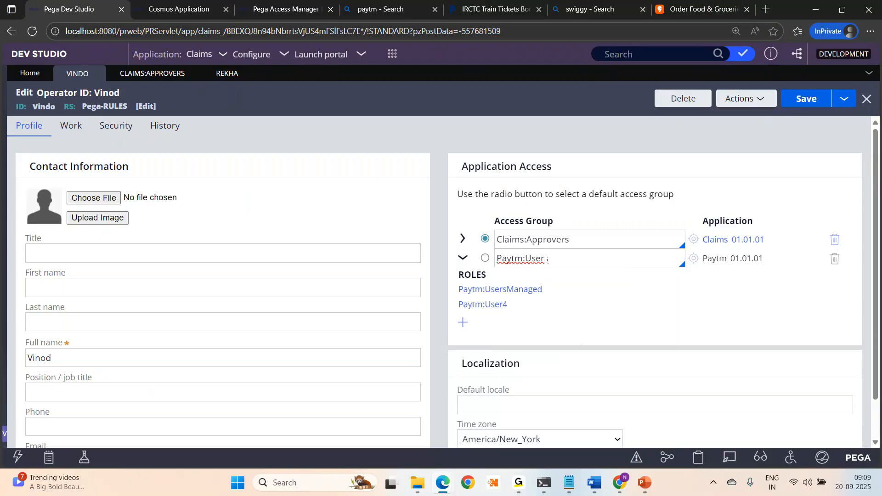
left_click(806, 99)
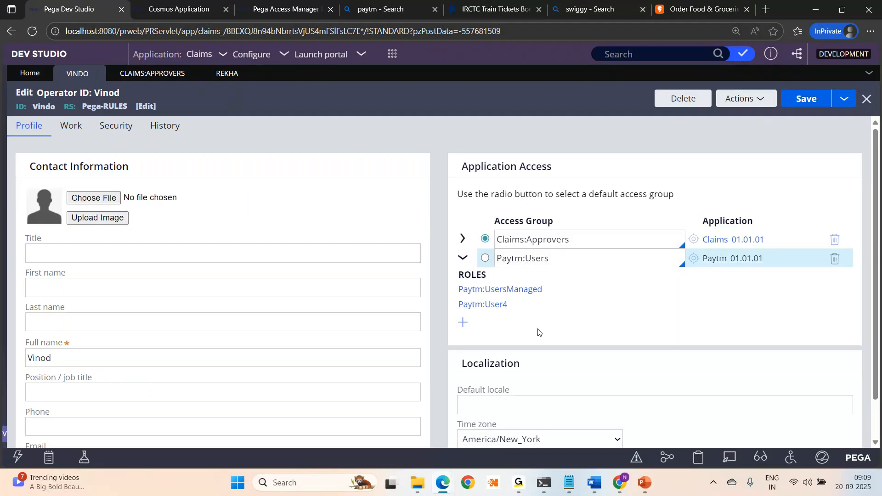
- Select Paytm:Users as the default access group, save, and reload the page
left_click(587, 235)
left_click(579, 257)
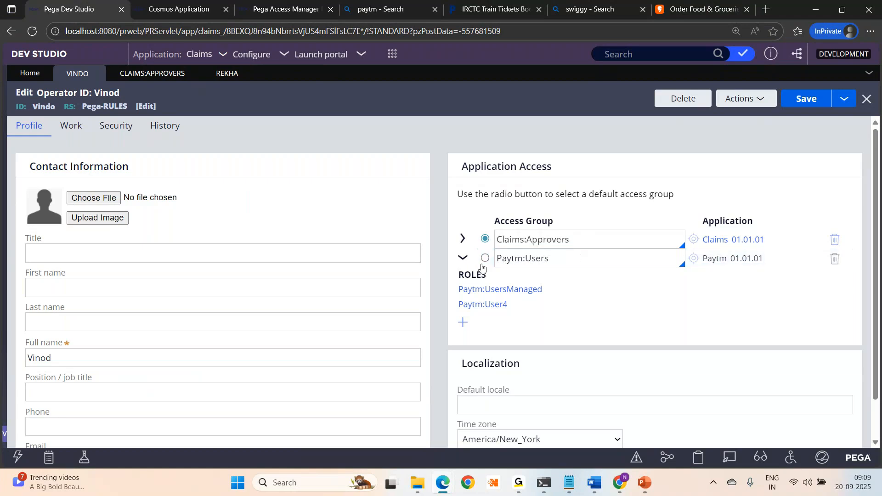
left_click(34, 31)
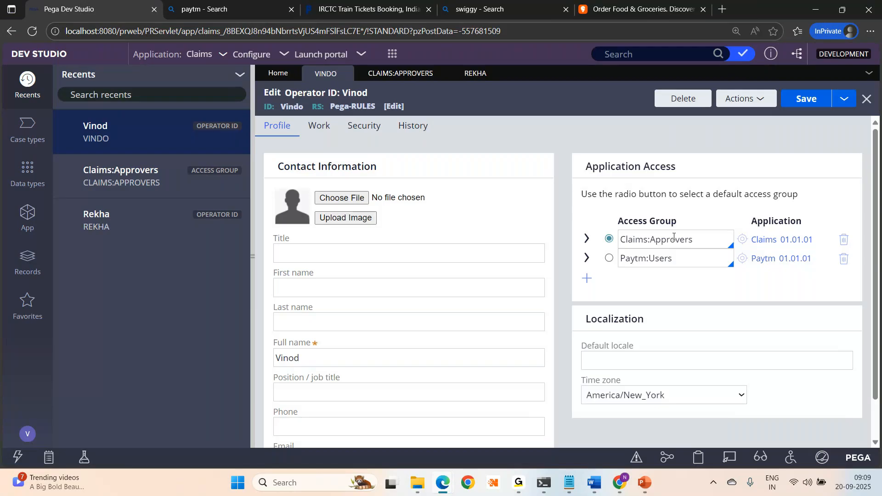
left_click(609, 259)
left_click(812, 98)
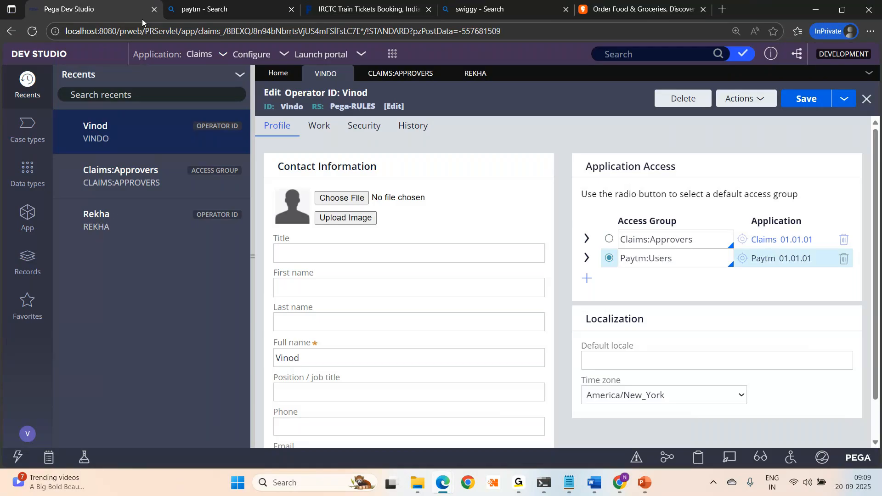
left_click(34, 30)
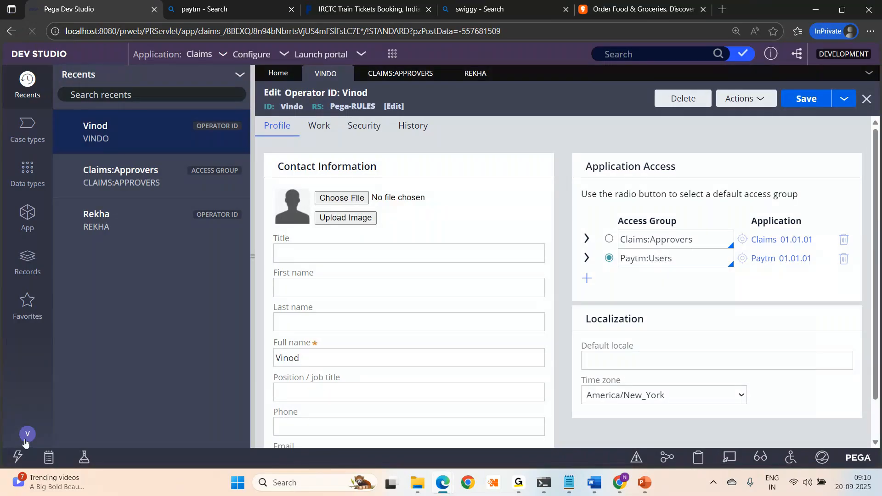
left_click(26, 437)
- Log off and sign back in with the operator's user name and password, reaching the Paytm home
left_click(36, 422)
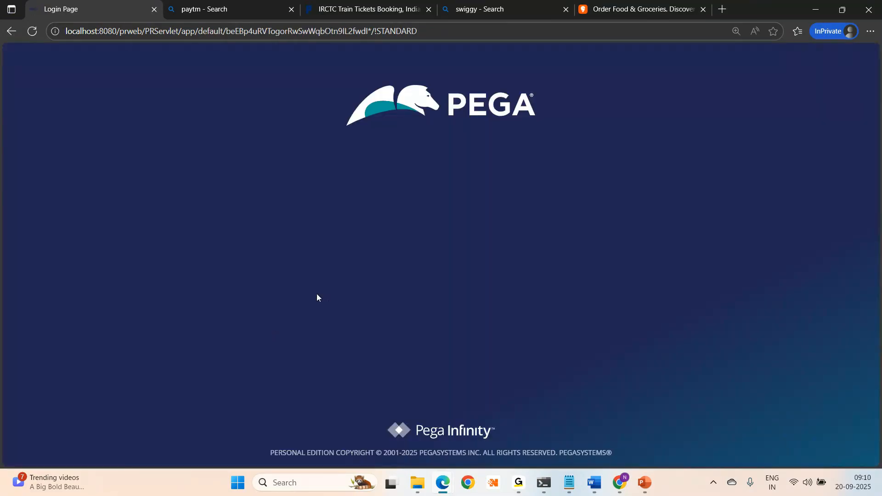
type("vindo")
key("Tab")
type("rules")
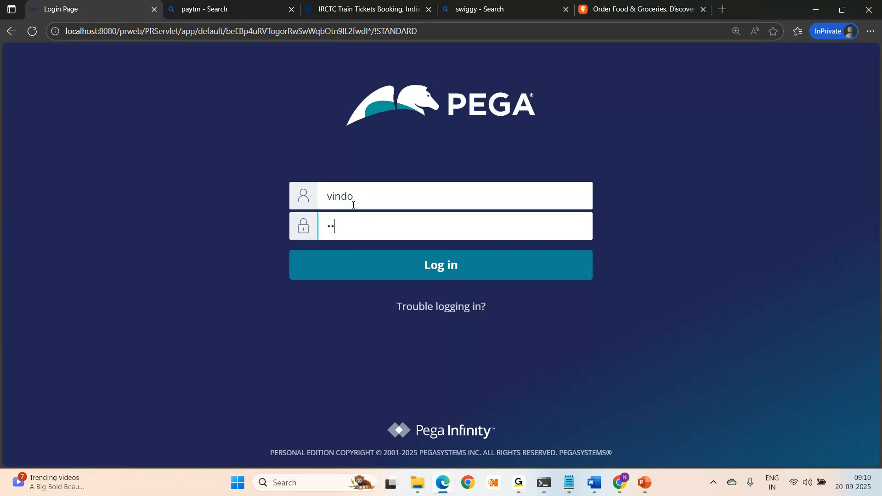
key("Return")
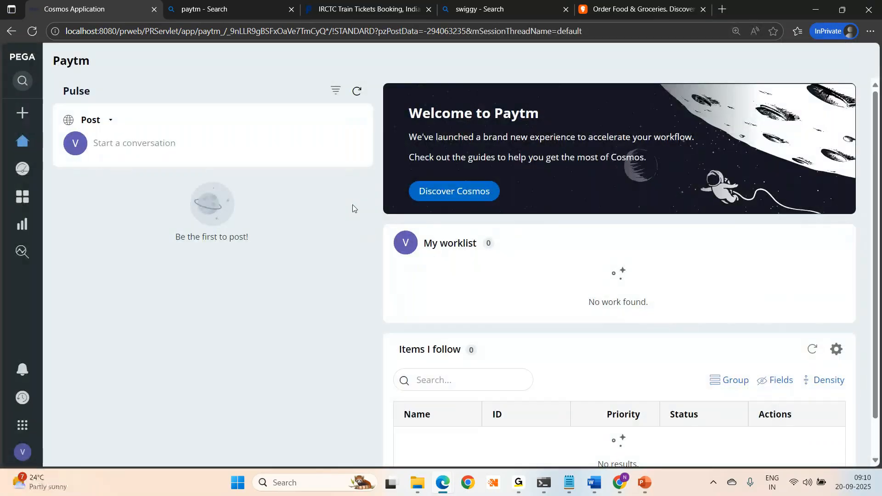
left_click_drag(497, 116, 566, 119)
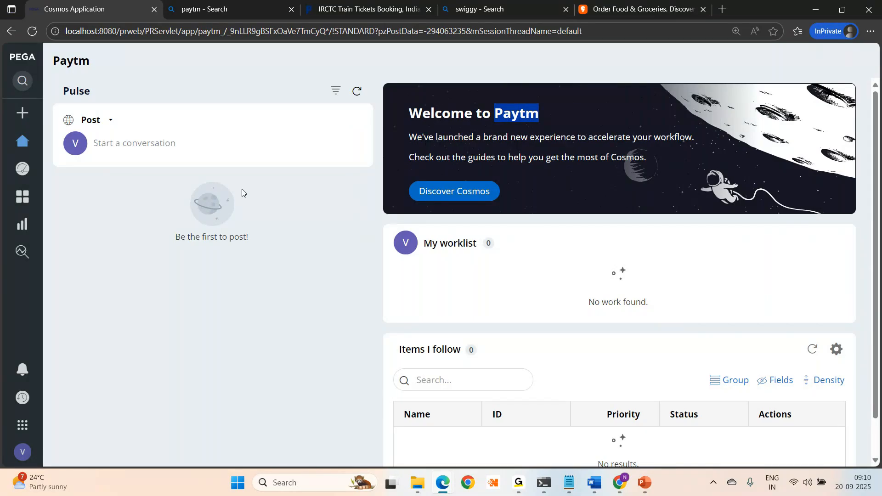
- In the login-page window, enter the administrator e-mail and password to reach Dev Studio
mouse_move(442, 484)
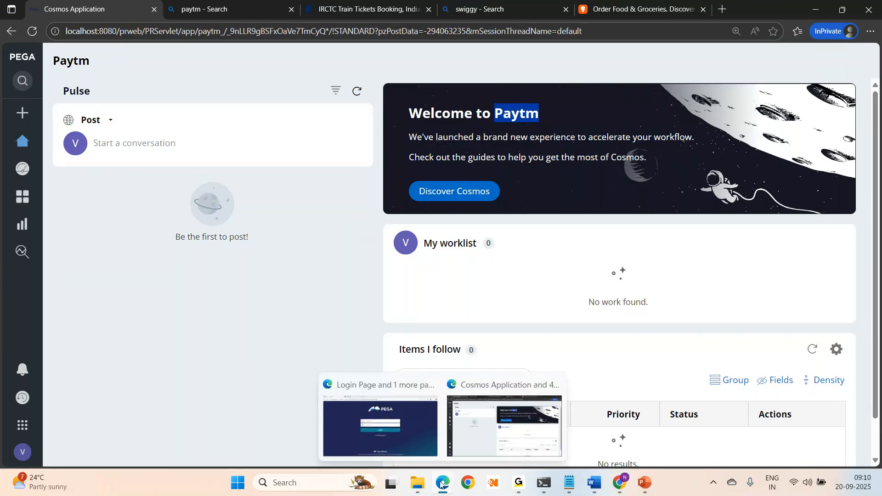
left_click(397, 432)
left_click(340, 200)
type("adminis")
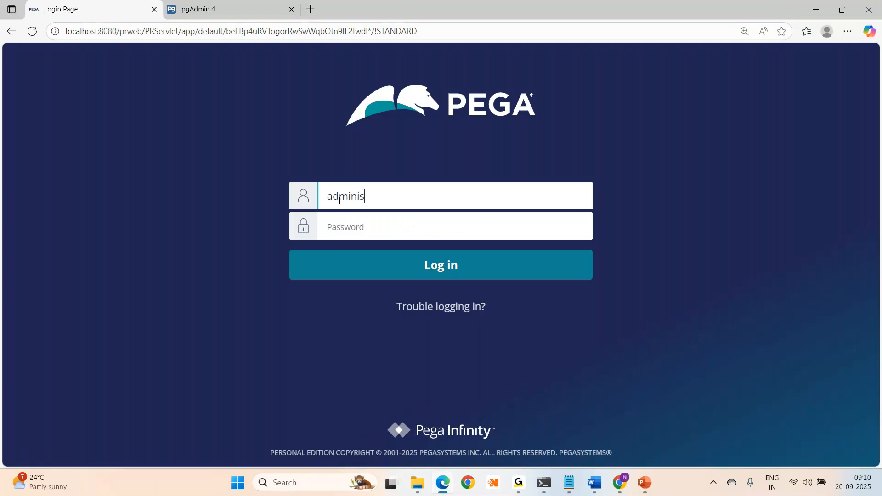
type("trator@pega.com")
key("Tab")
type("i")
key("BackSpace")
type("r")
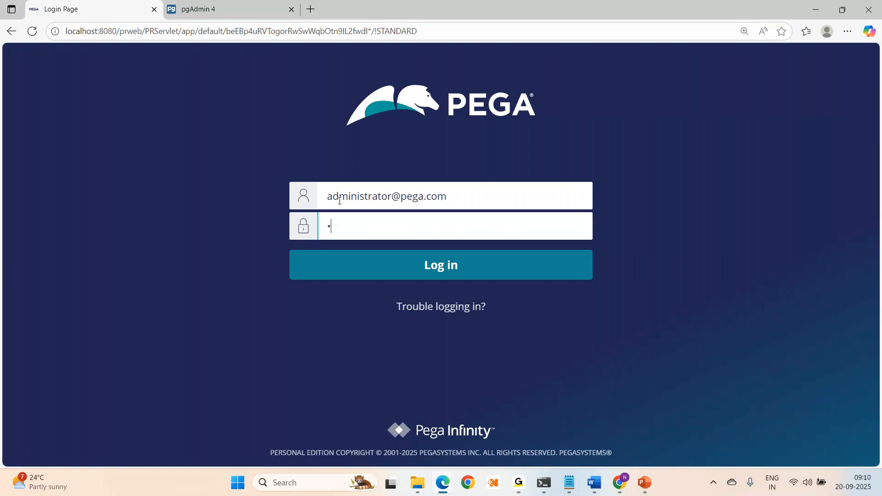
type("nstall")
key("Return")
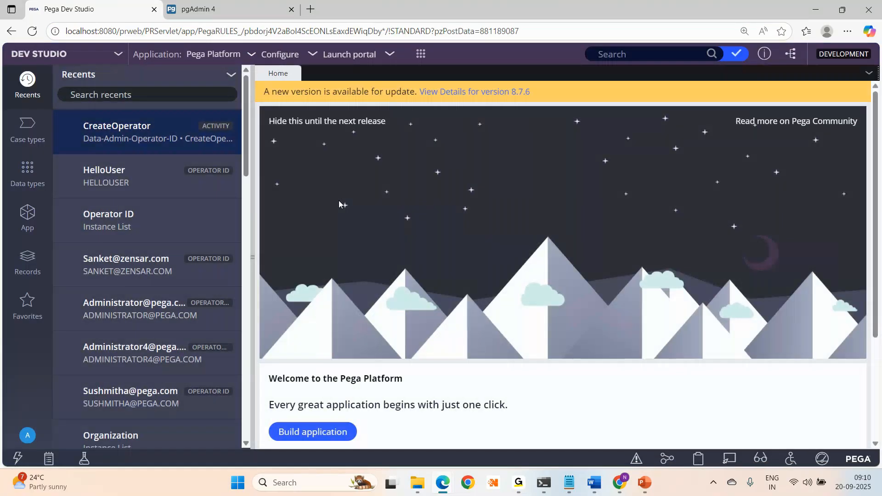
- Open the operator via Records > Organization > Operator ID and set Claims:Approvers as default
left_click(21, 266)
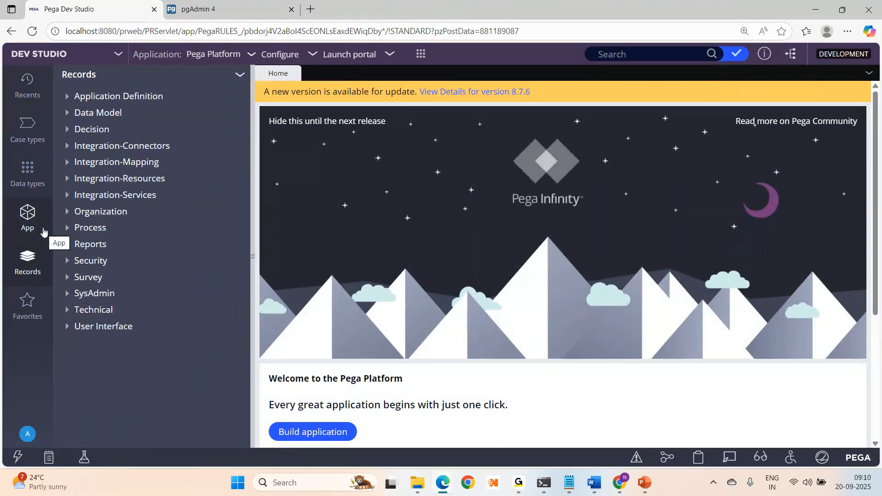
left_click(67, 214)
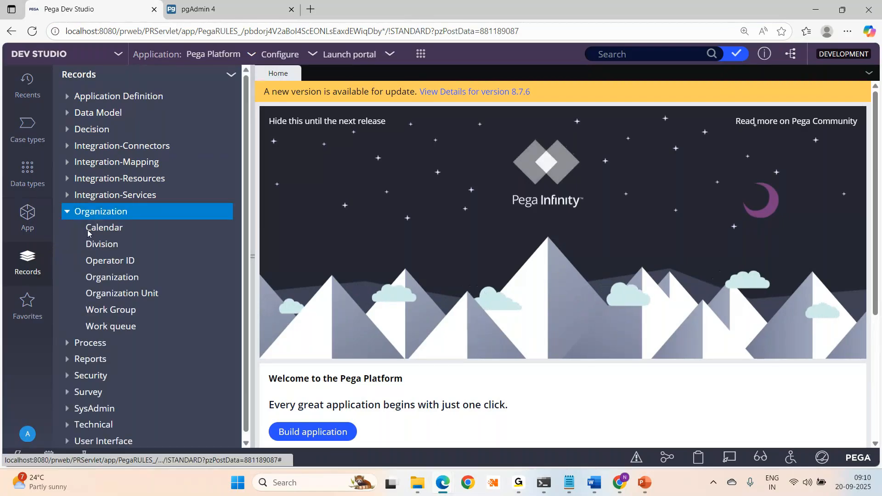
left_click(110, 262)
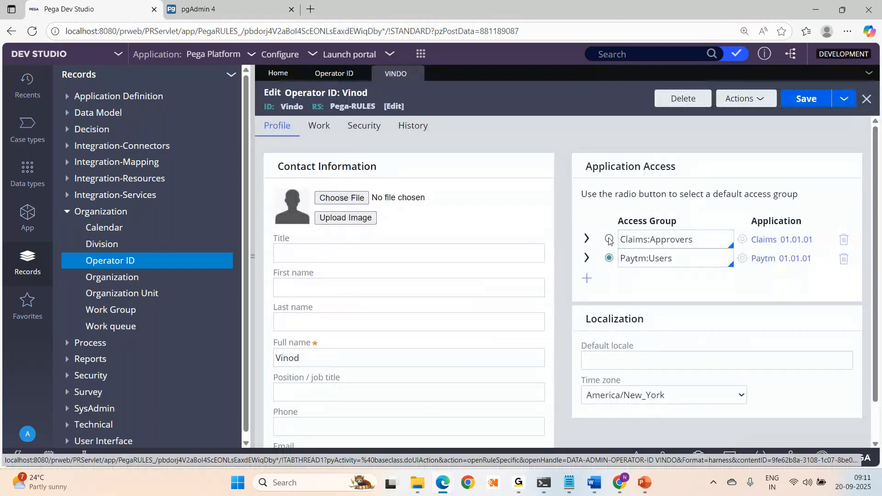
left_click(610, 239)
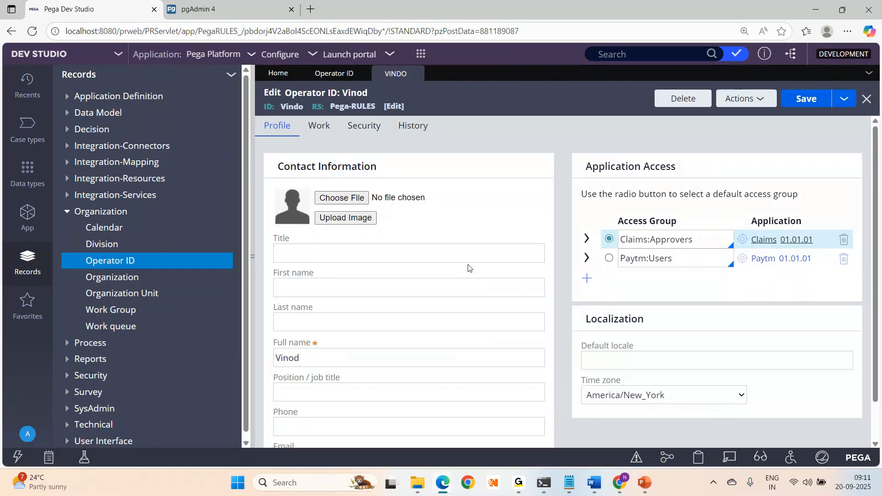
key("alt+Tab")
left_click(51, 453)
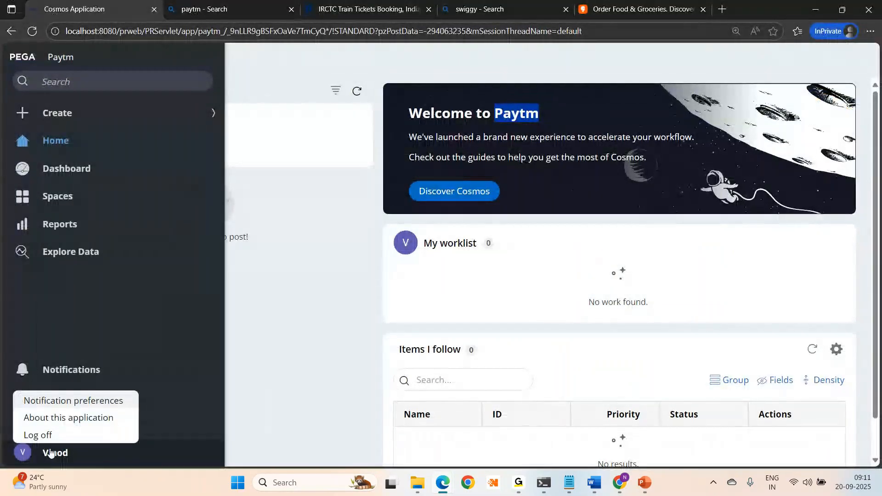
- Log off the Paytm portal and sign back in with the operator's user name and password
left_click(33, 436)
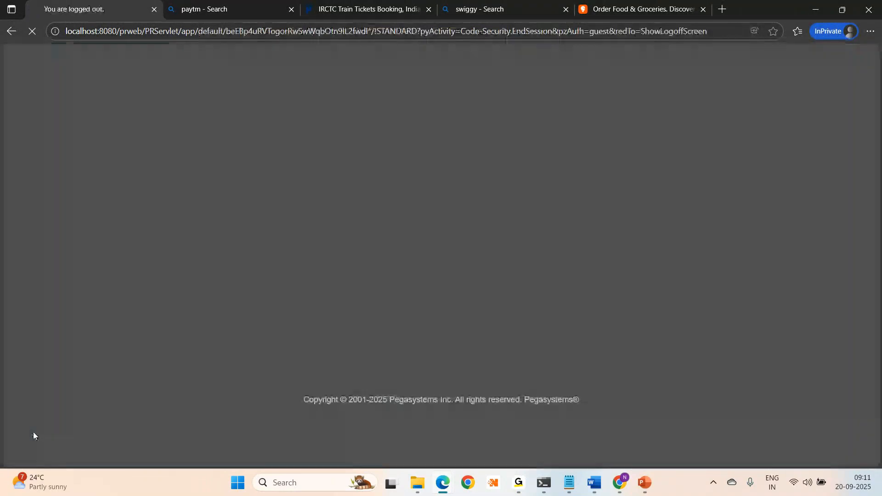
type("vindo")
key("Tab")
type("rules")
key("Return")
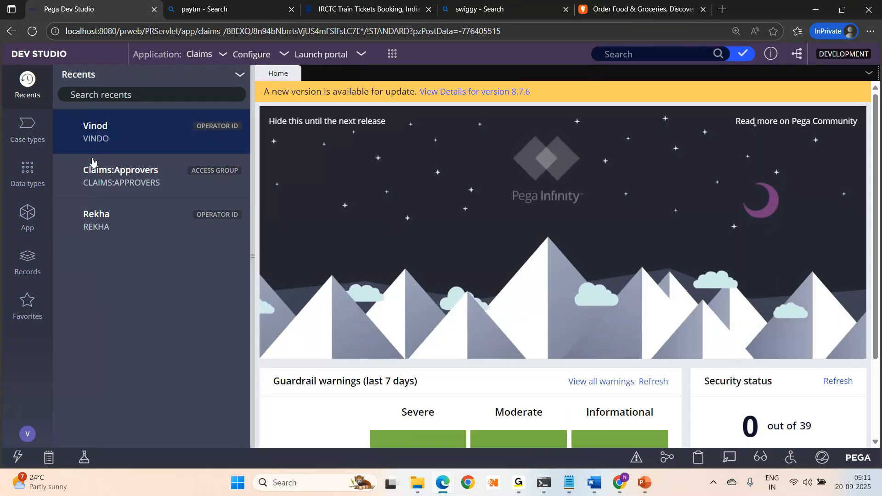
- Open the operator record from Recents and switch the working application from Claims to Paytm
left_click(97, 130)
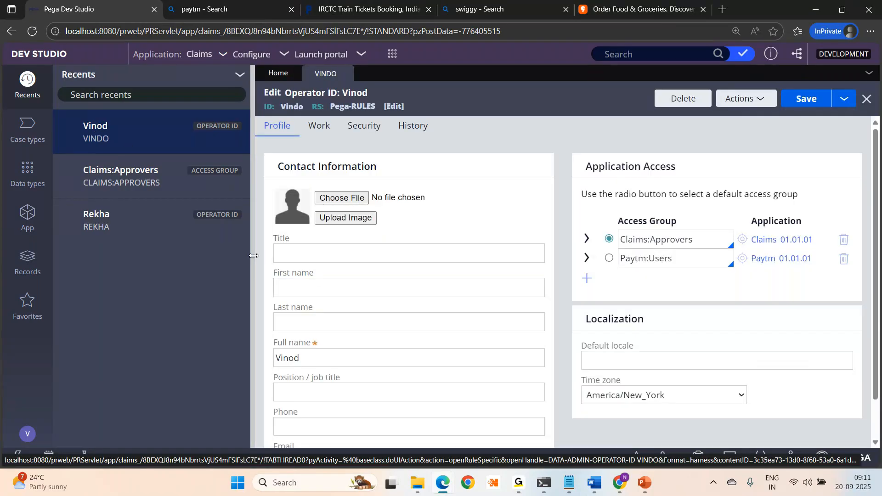
left_click(253, 256)
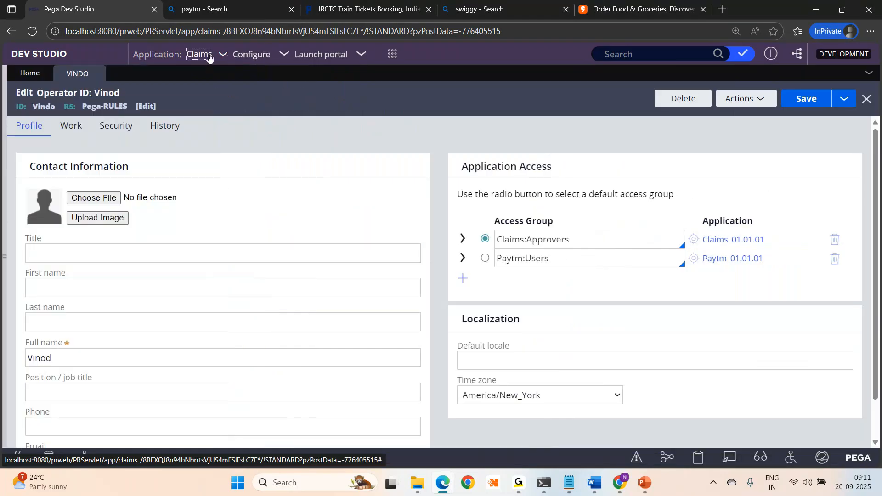
left_click(209, 56)
mouse_move(227, 152)
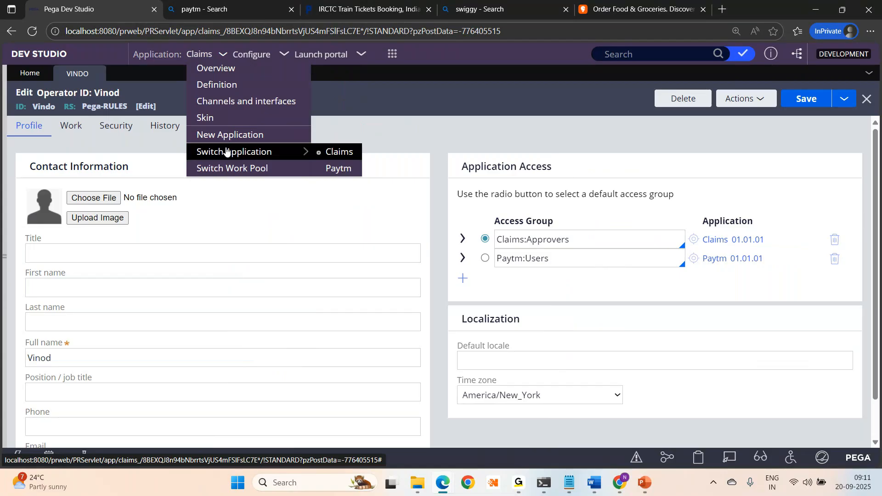
left_click(339, 169)
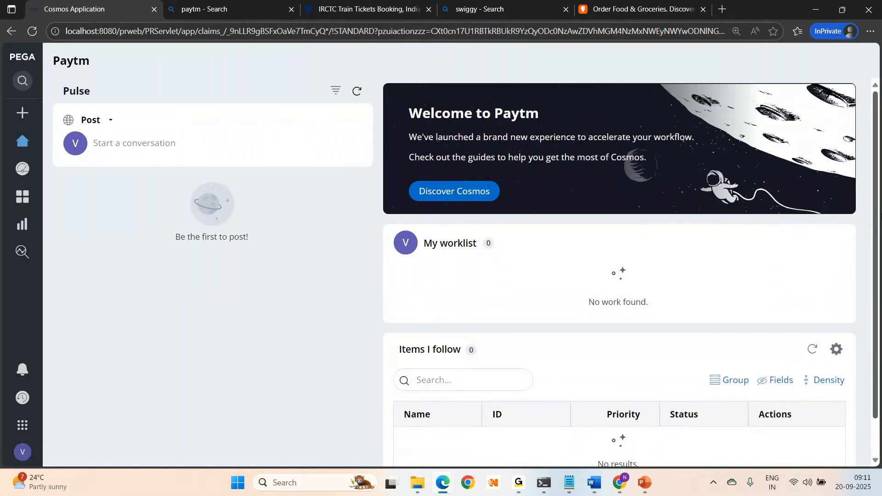
- Zoom the page to 90% and pick Claims from My applications
key("ctrl+minus")
key("ctrl+minus")
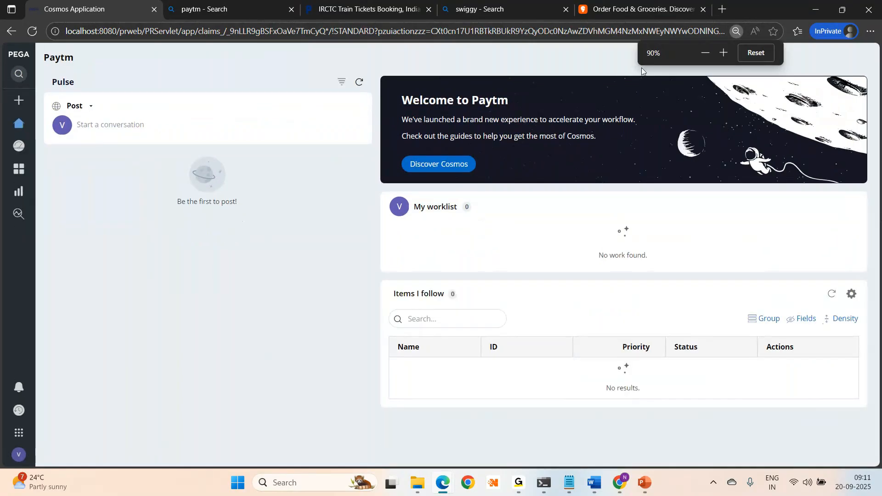
mouse_move(20, 427)
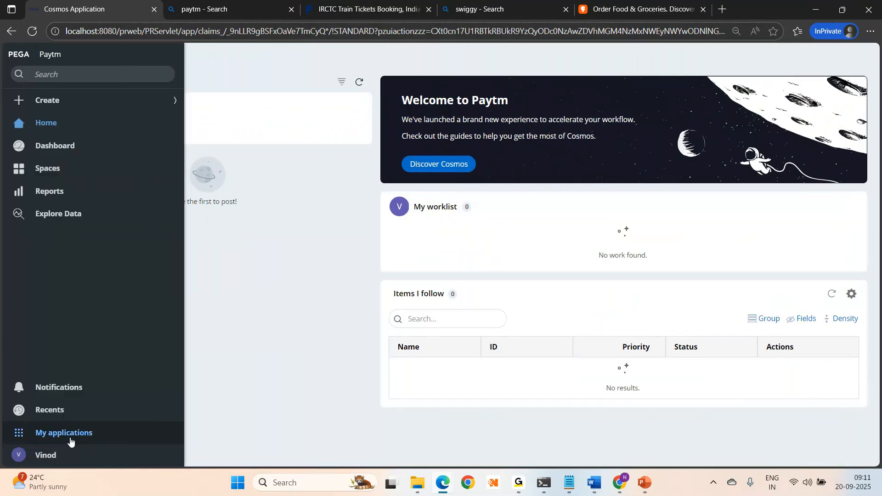
left_click(70, 442)
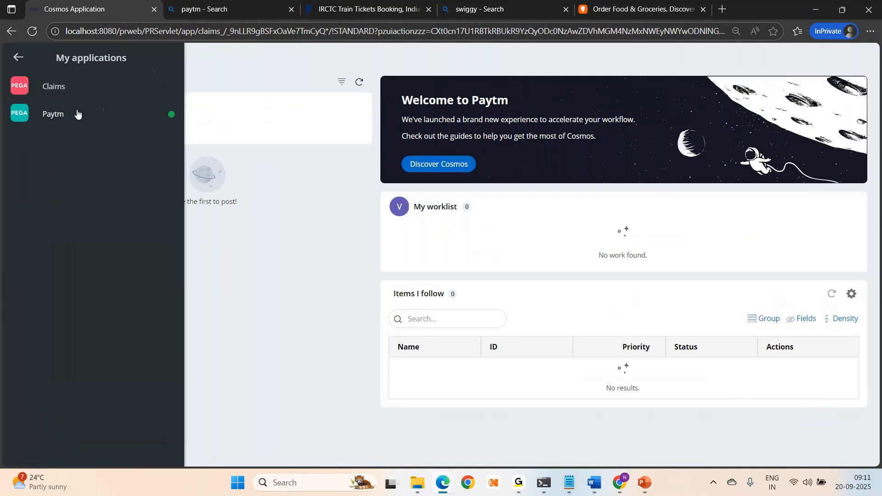
left_click(43, 89)
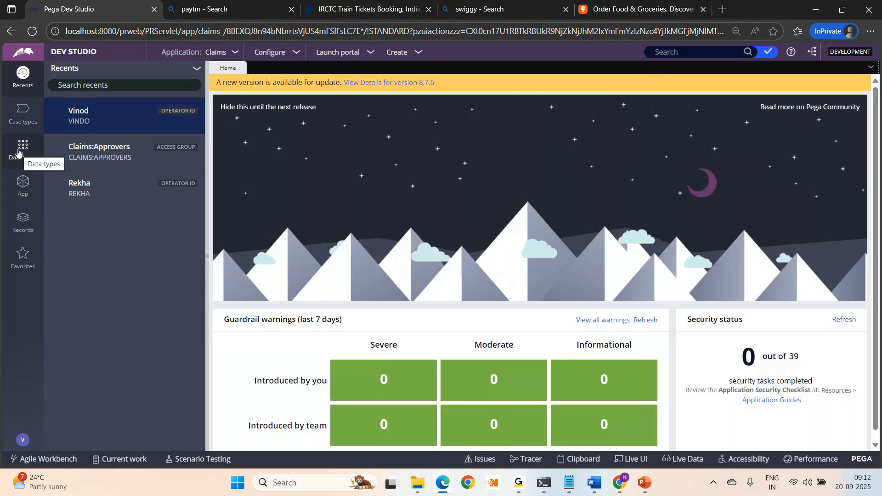
- Open the operator's record, widen and enlarge the form, and review the Application Access rows
left_click(73, 113)
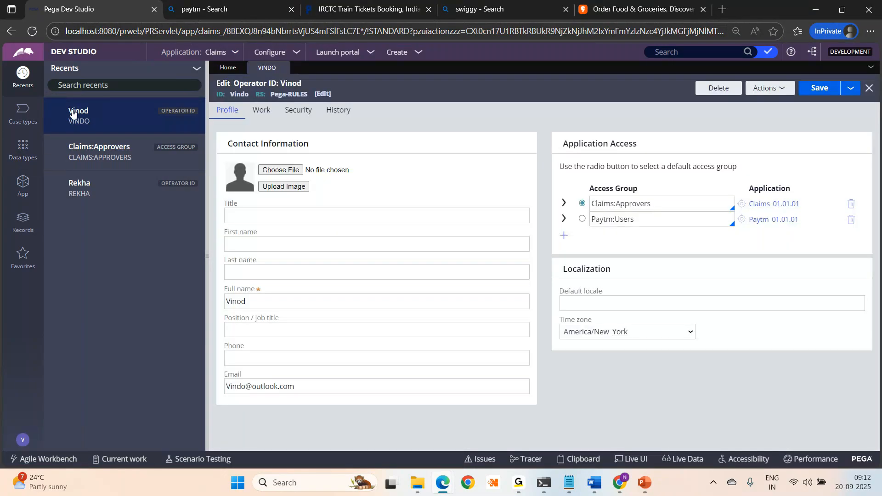
left_click(207, 258)
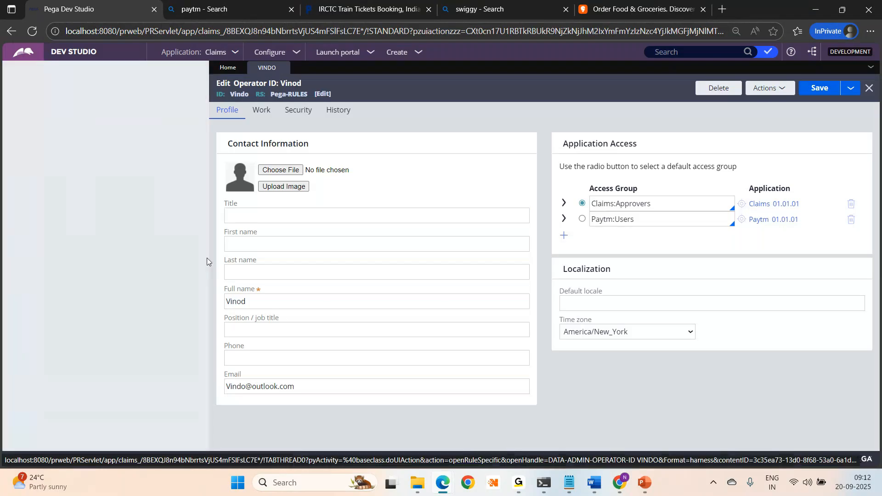
key("ctrl+plus")
key("ctrl+plus")
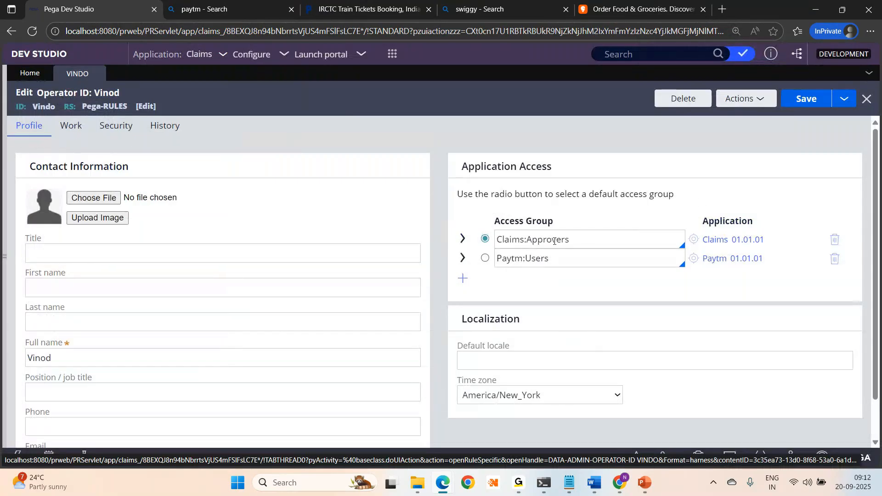
left_click(589, 244)
left_click(487, 238)
left_click(583, 255)
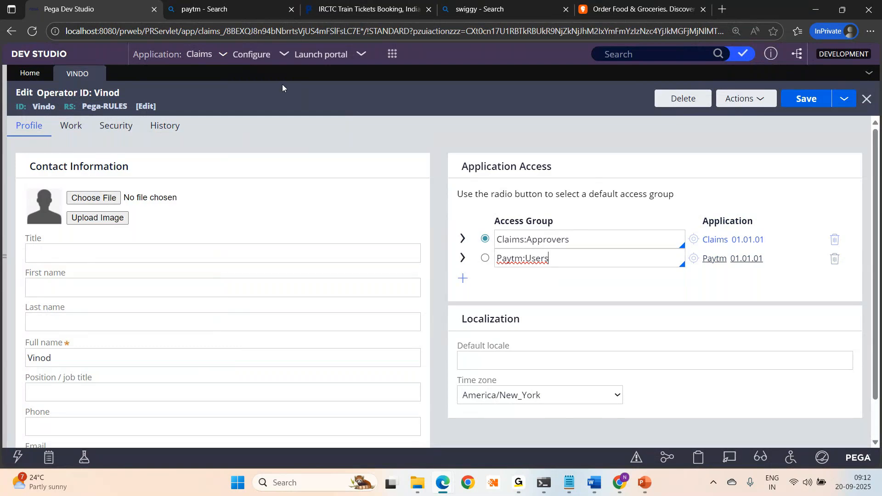
- Replace the Paytm:Users access group with Claims:Managers
left_click(209, 54)
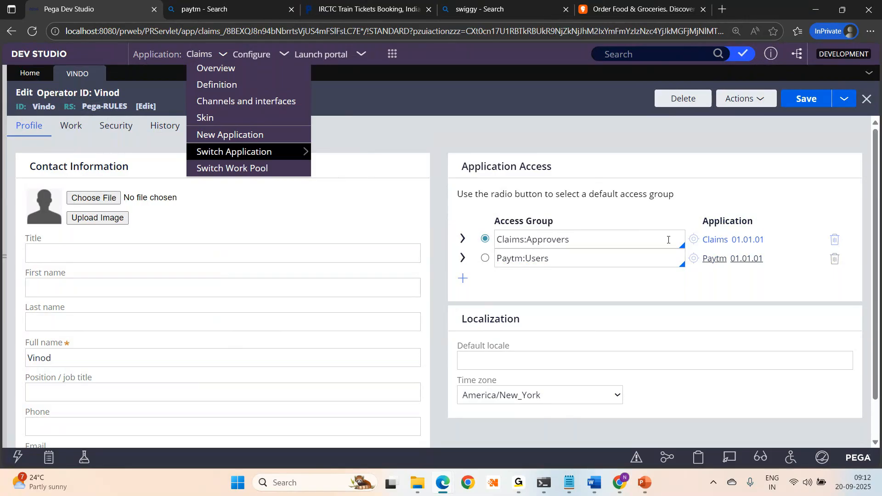
key("Escape")
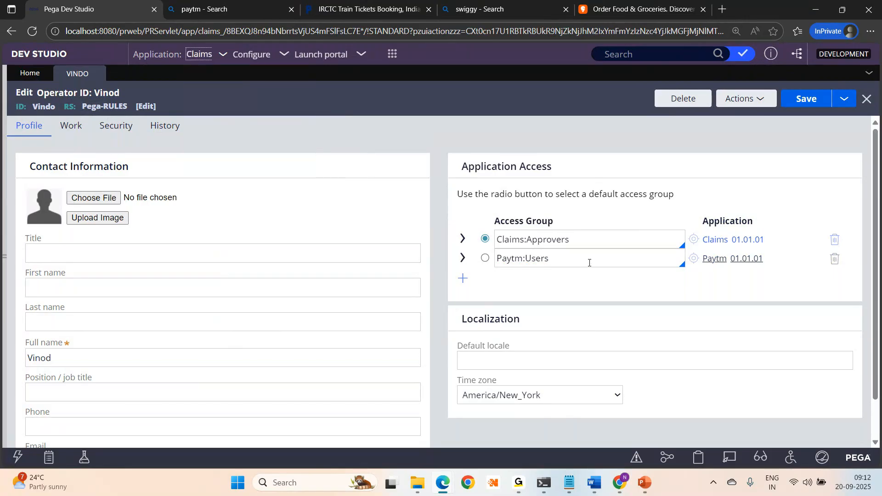
triple_click(579, 260)
key("BackSpace")
type("claims")
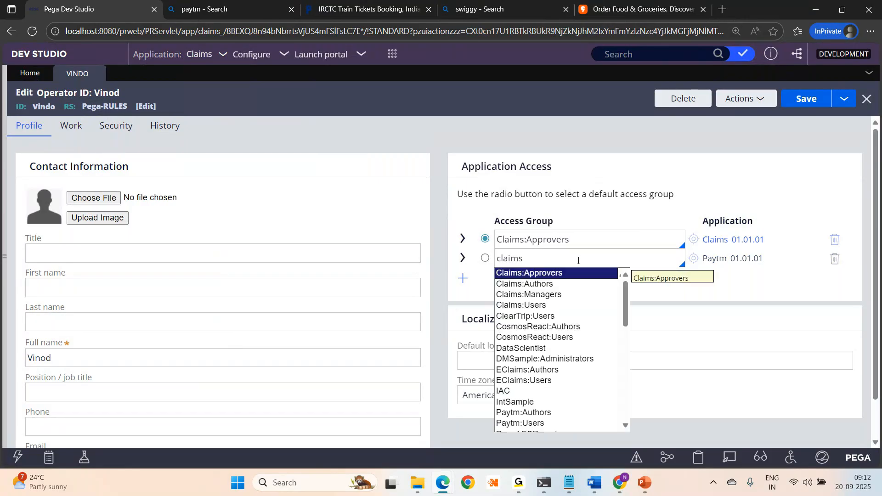
key("Down")
key("Down")
key("Return")
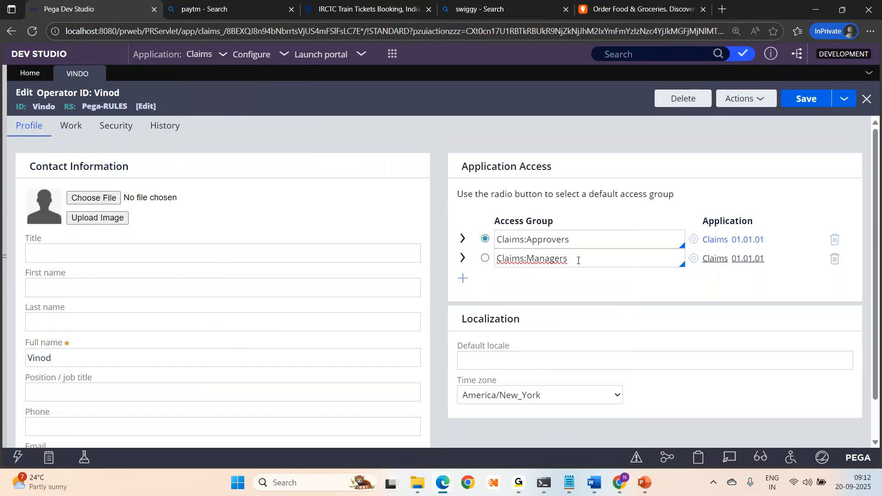
- Add a Claims:Authors access group row and make it the default
left_click(463, 278)
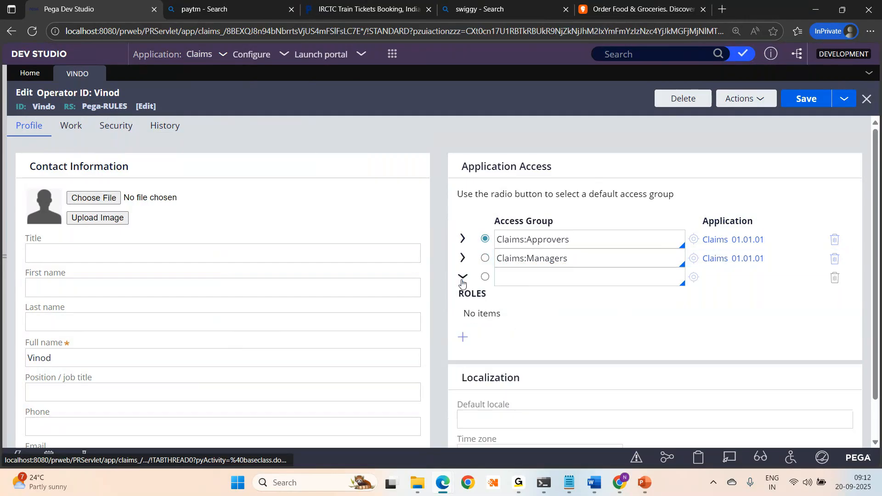
left_click(526, 283)
key("Down")
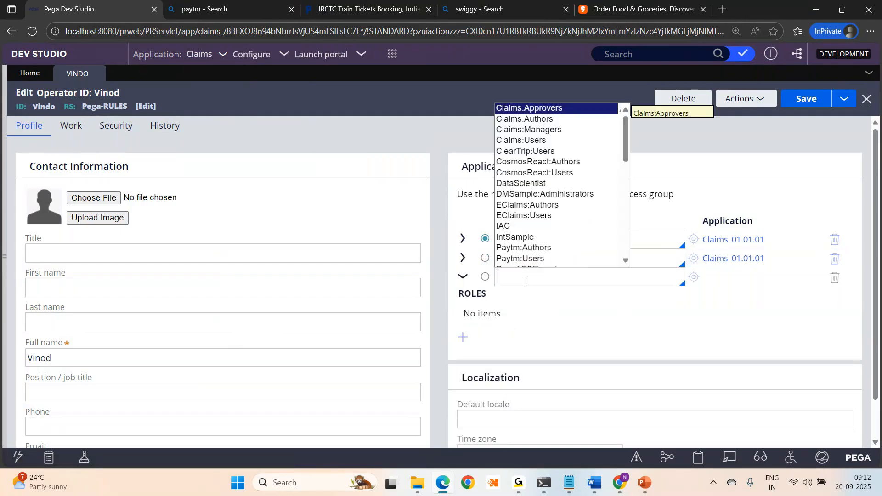
key("Down")
key("Return")
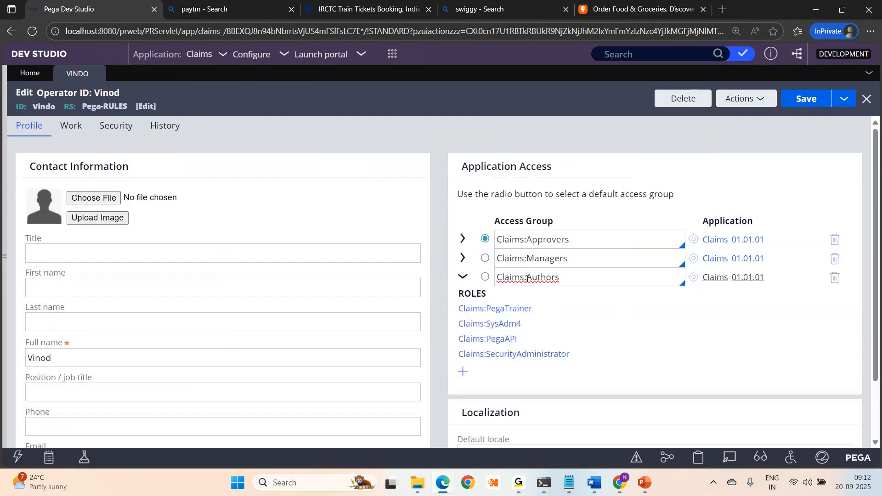
left_click(485, 277)
left_click_drag(608, 256, 496, 257)
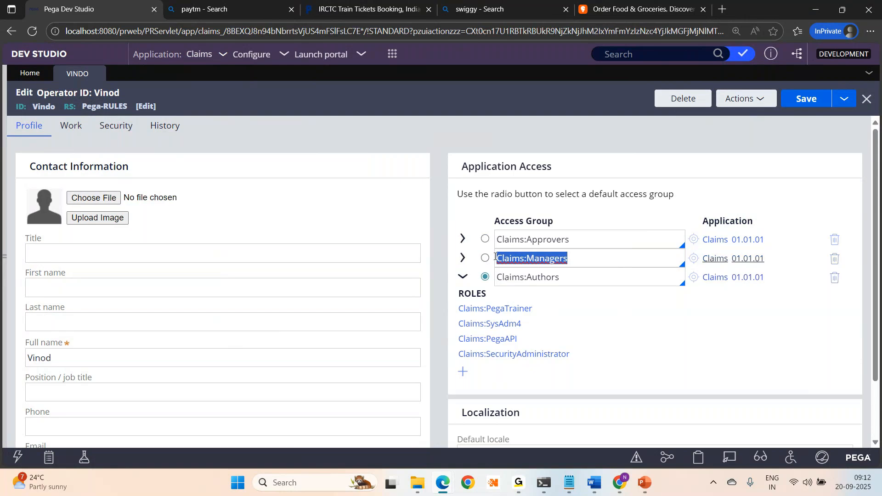
left_click_drag(591, 240, 496, 236)
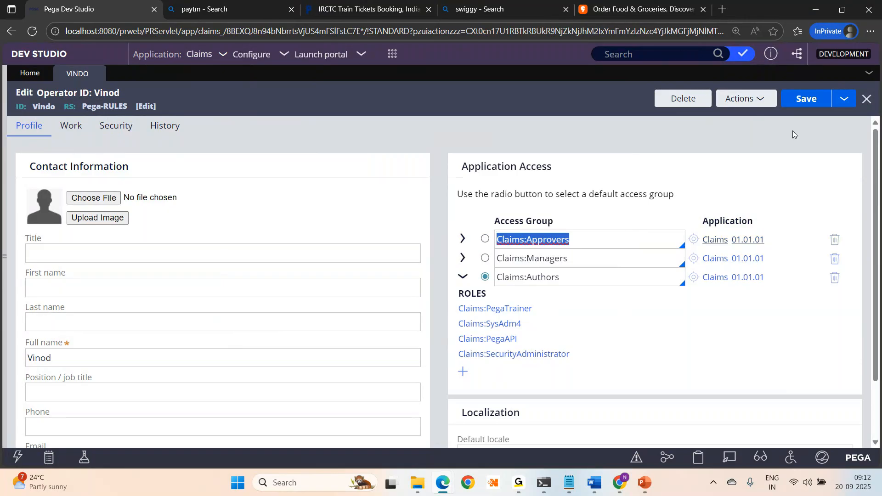
- Save, swap Claims:Managers for ServiceRequest:Administrators via 'ser', save again and reload
left_click(821, 99)
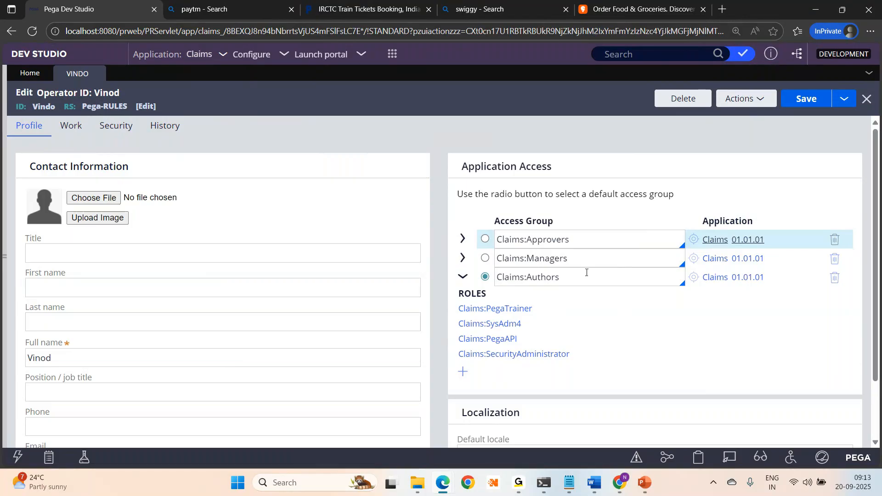
left_click(574, 261)
key("ctrl+a")
key("BackSpace")
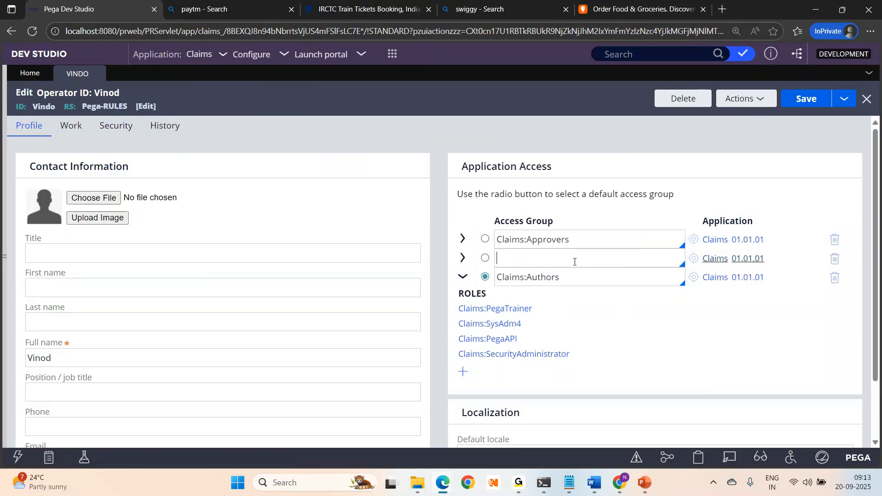
key("Down")
key("Down")
key("Down")
key("Down")
key("Down")
key("Down")
key("Down")
key("Down")
key("Down")
key("Down")
key("Down")
key("Down")
key("Down")
key("Down")
key("Down")
key("Down")
key("Down")
key("Down")
key("Down")
key("Down")
key("Down")
key("Down")
key("Down")
key("Down")
key("Down")
key("Down")
key("Down")
key("Down")
key("Down")
key("Down")
key("Down")
key("Down")
key("Down")
key("Down")
key("Down")
key("Down")
key("Down")
type("\\")
key("BackSpace")
type("ser")
key("Return")
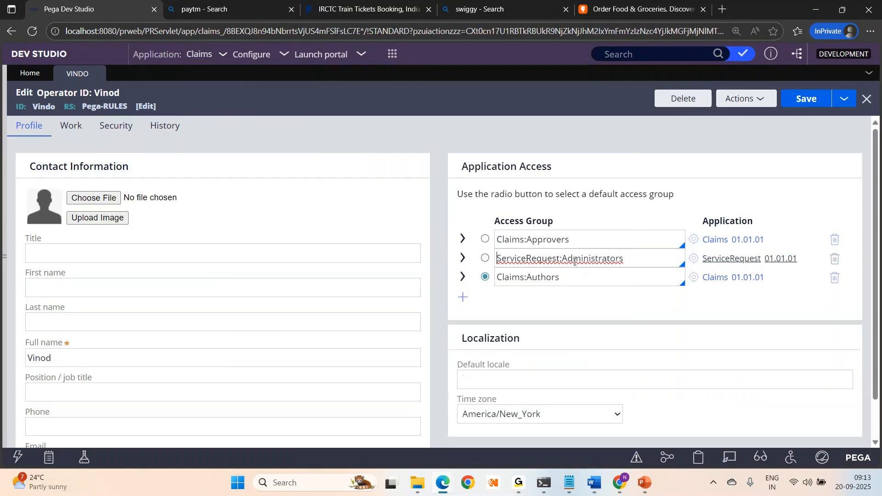
left_click(805, 98)
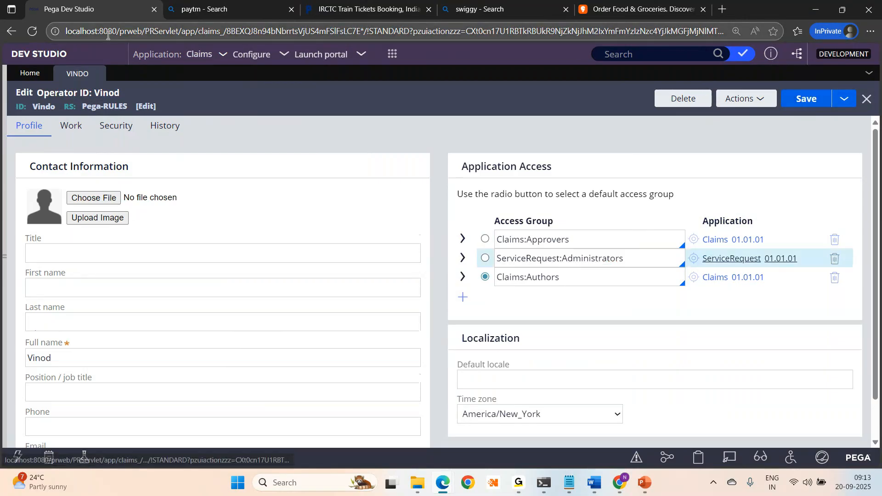
left_click(31, 30)
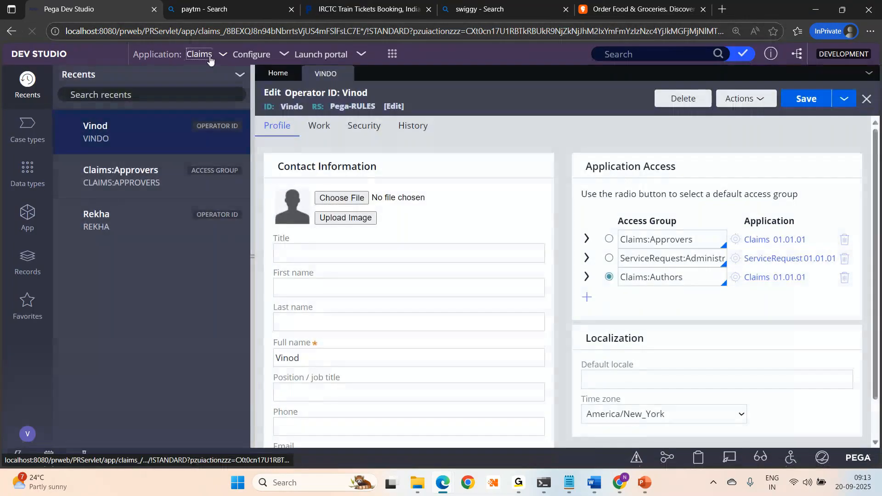
left_click(210, 57)
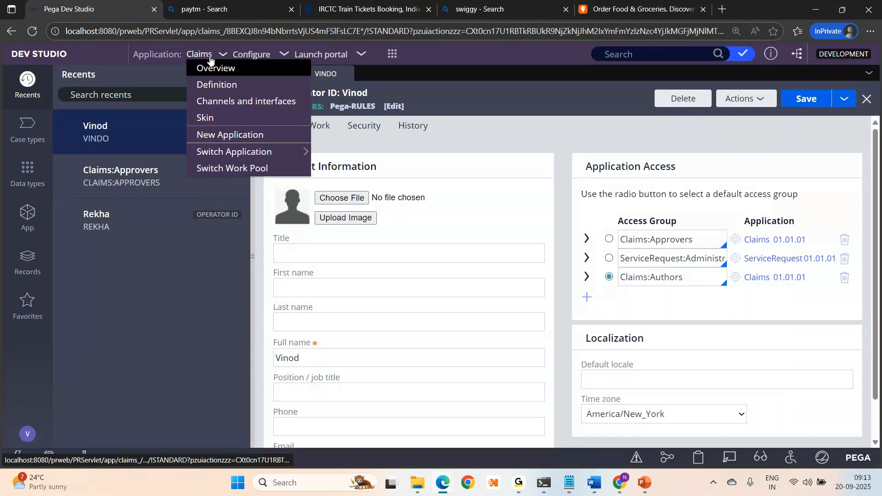
mouse_move(257, 152)
left_click(361, 186)
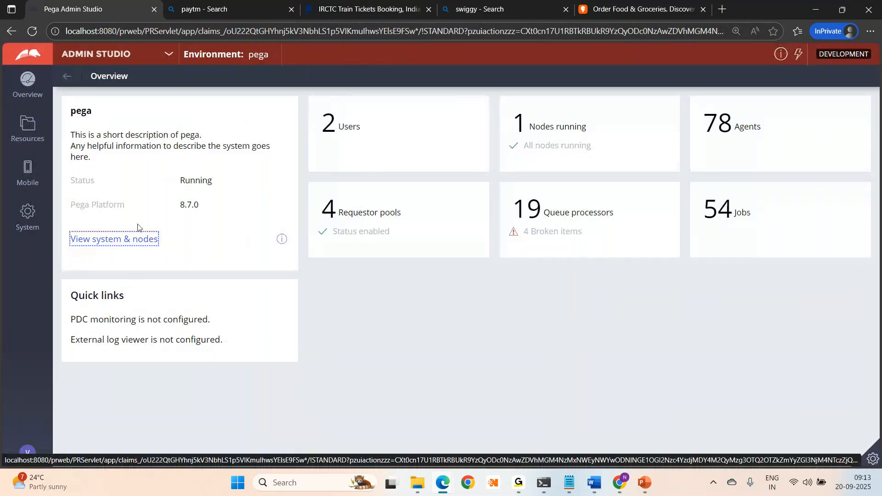
left_click(10, 32)
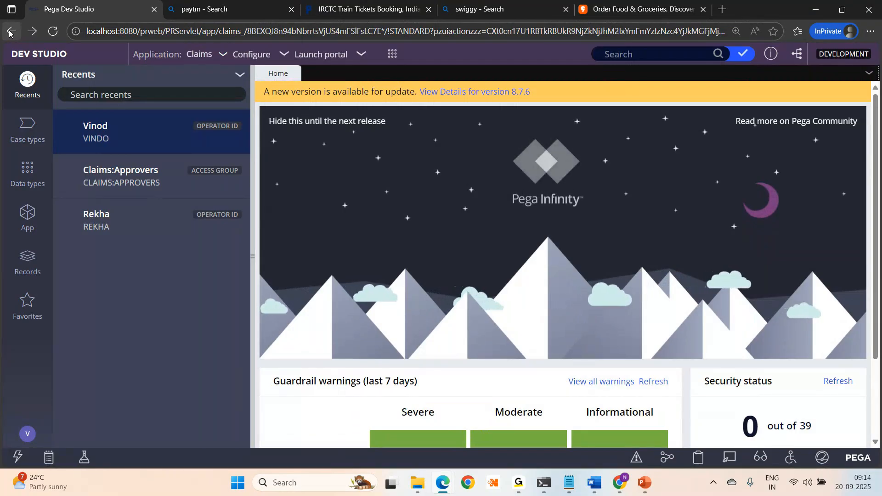
left_click(94, 126)
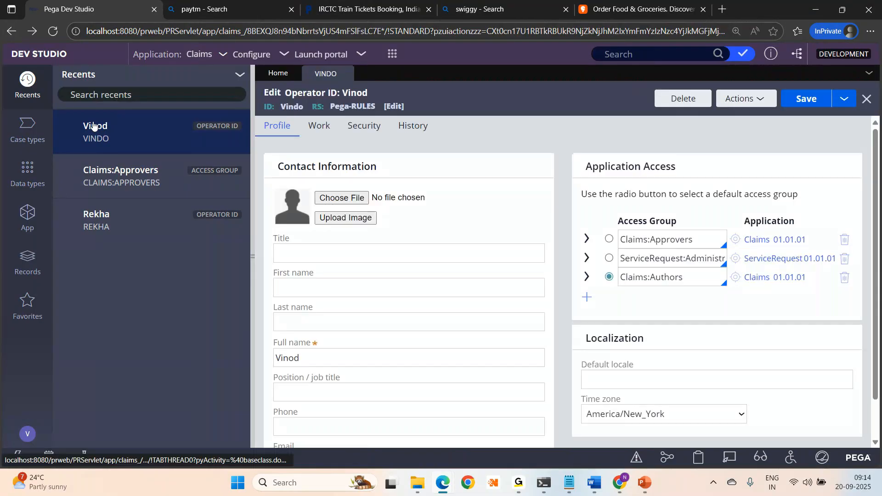
- Open the Claims:Authors access group and widen the form to show Claims 01.01.01 and its portals
left_click(736, 278)
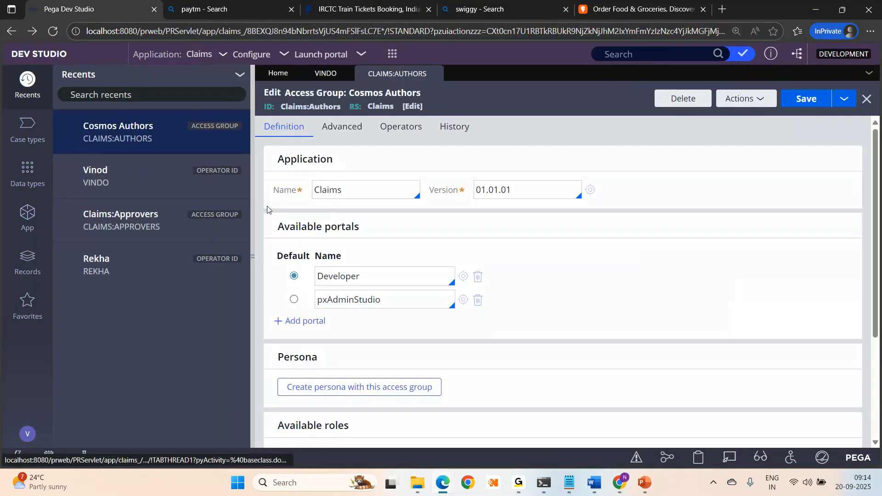
double_click(316, 186)
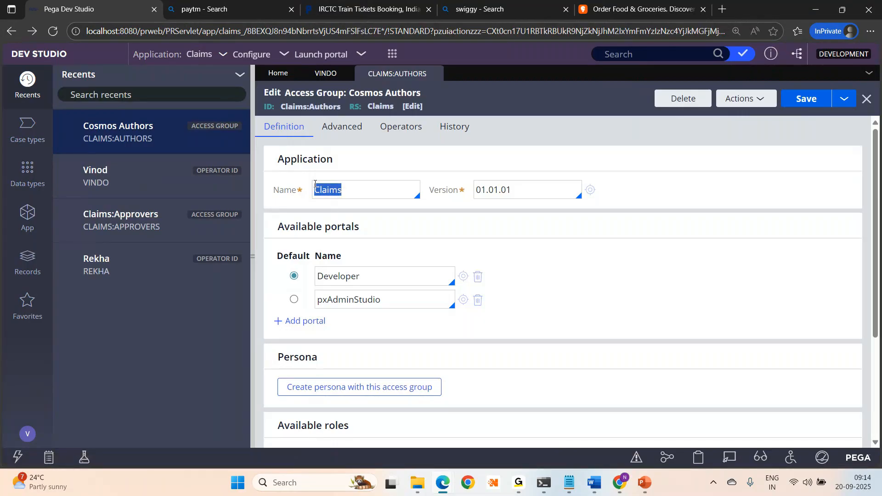
left_click(252, 256)
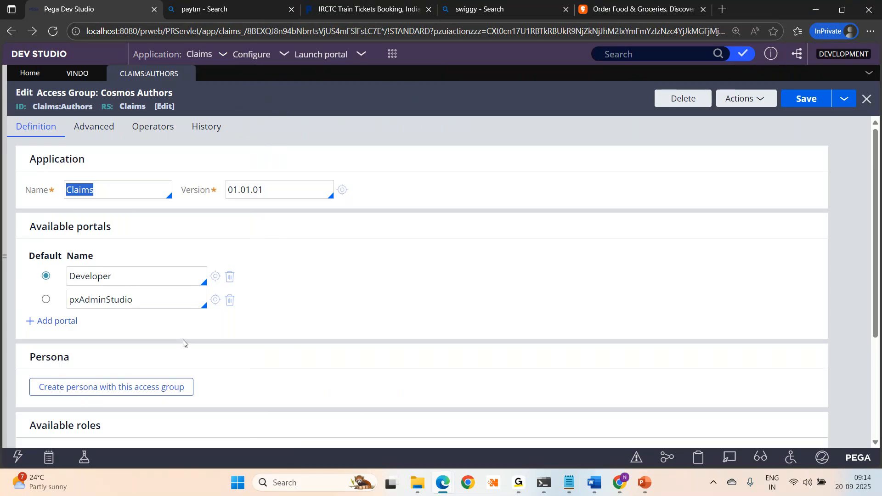
- In Notepad, replace the old notes with the heading 'Operators-->Access group--Application/Portal'
left_click(570, 483)
key("ctrl+a")
key("BackSpace")
type("Op")
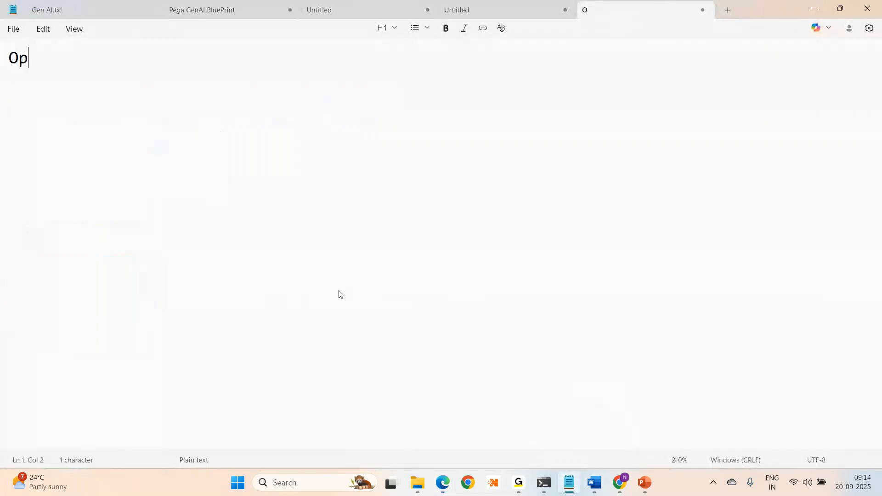
type("erators")
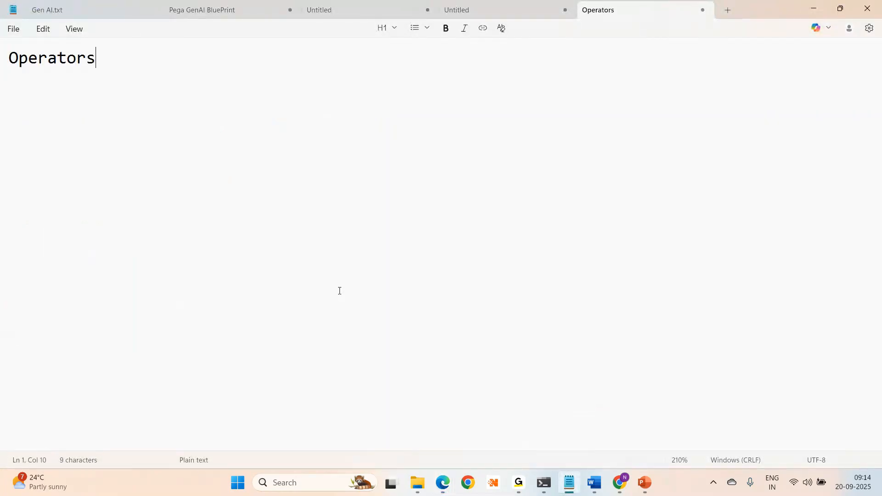
type("-->Acces")
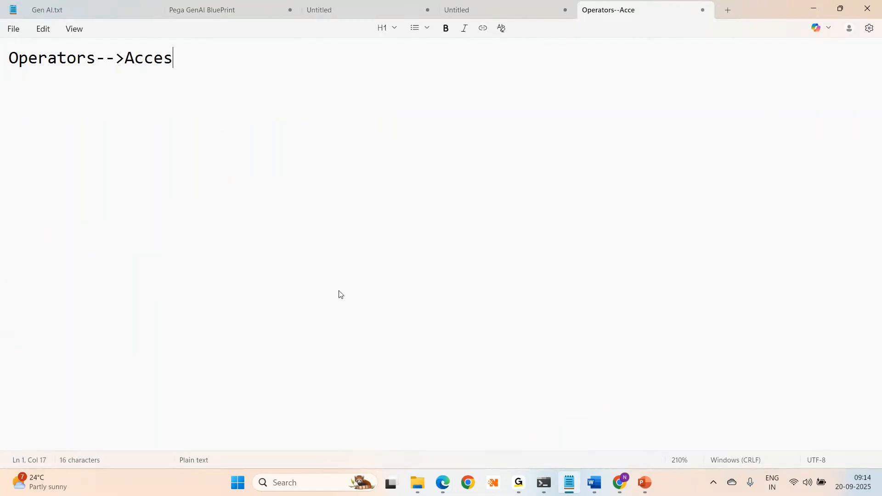
type("s group")
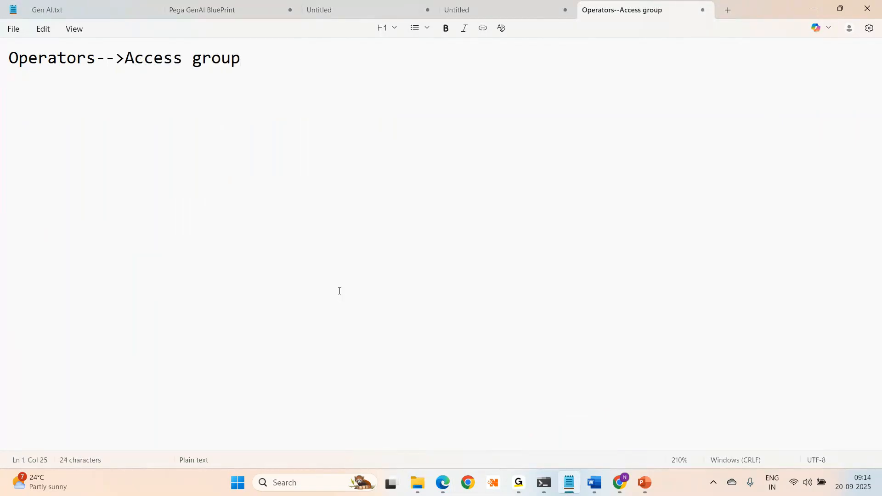
type("--Application")
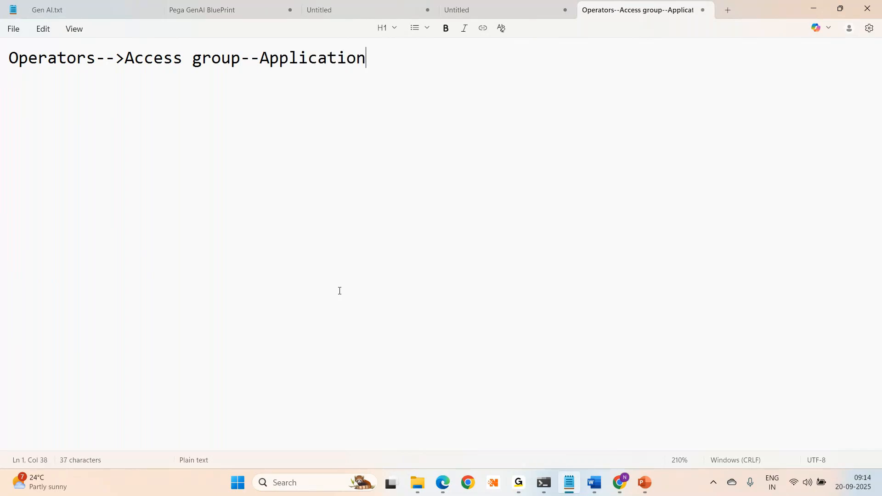
type("/Portal")
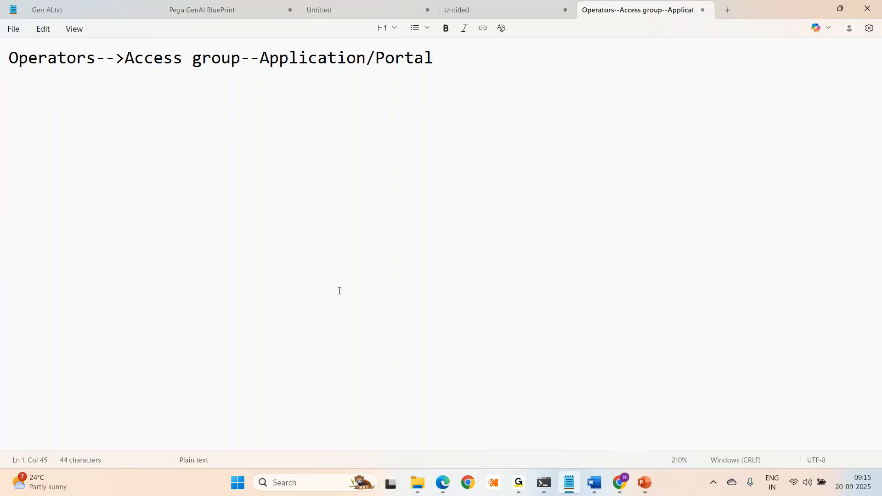
left_click(125, 55)
left_click_drag(125, 55, 241, 66)
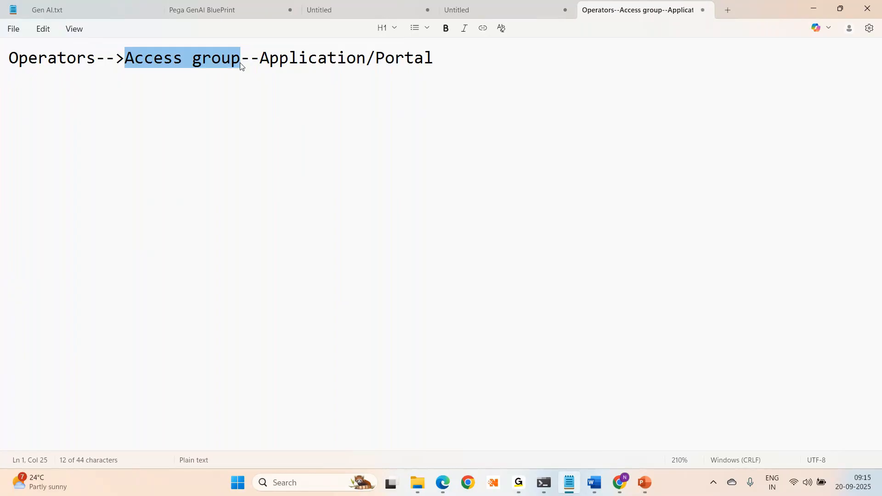
left_click(490, 55)
- Add two operator lines, each ending '-Access group', then return to Pega
key("Return")
key("Return")
key("Return")
type("Nikhila-Access group")
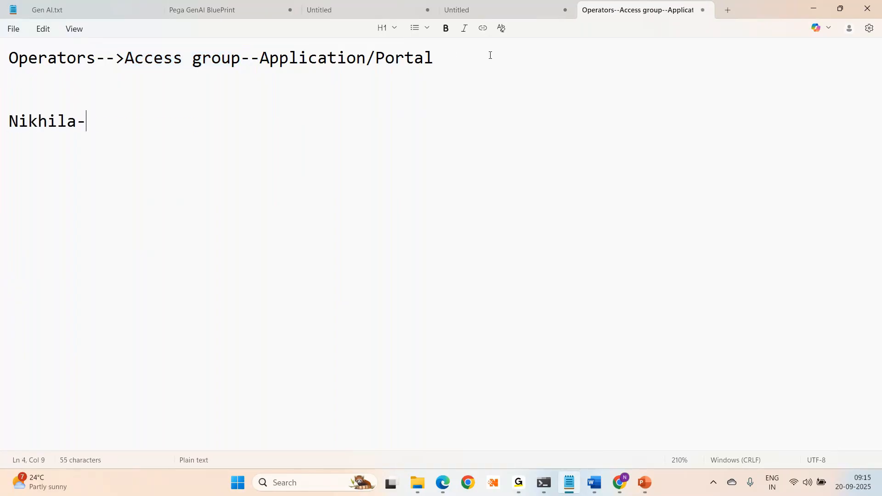
key("Return")
key("Return")
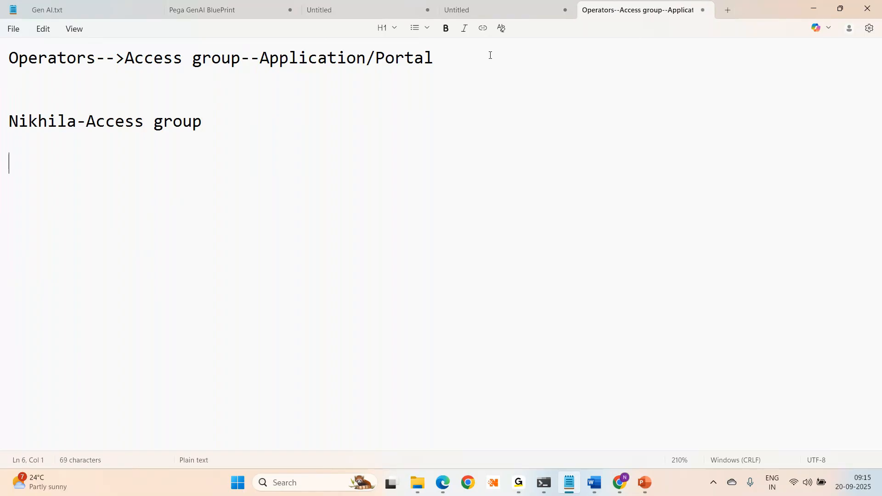
type("Rekha-Access group")
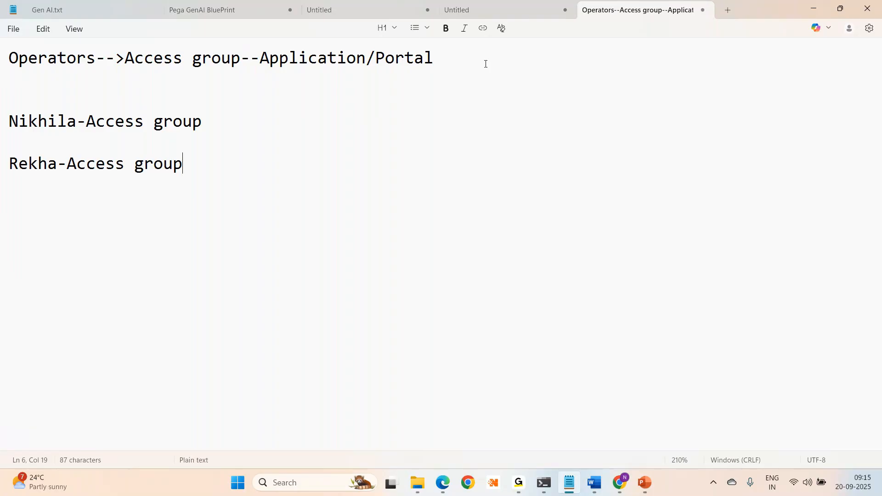
key("alt+Tab")
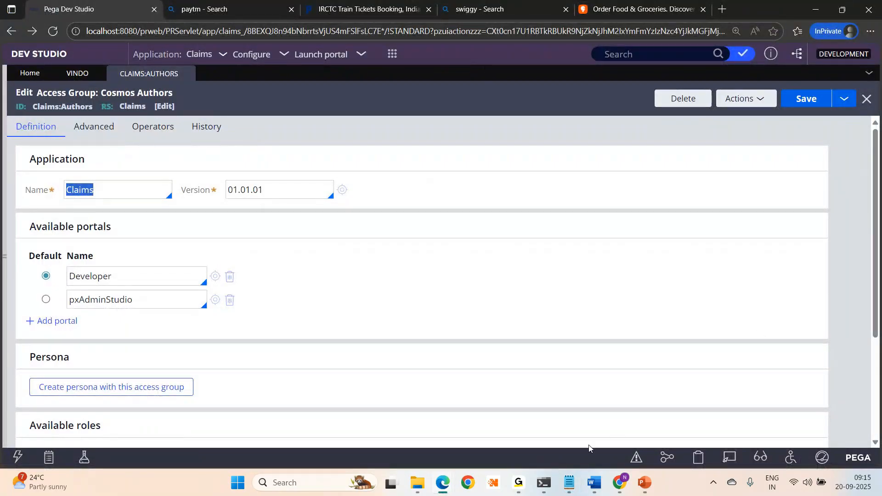
- Back in the browser, view the operators assigned to the Cosmos Authors access group
mouse_move(515, 483)
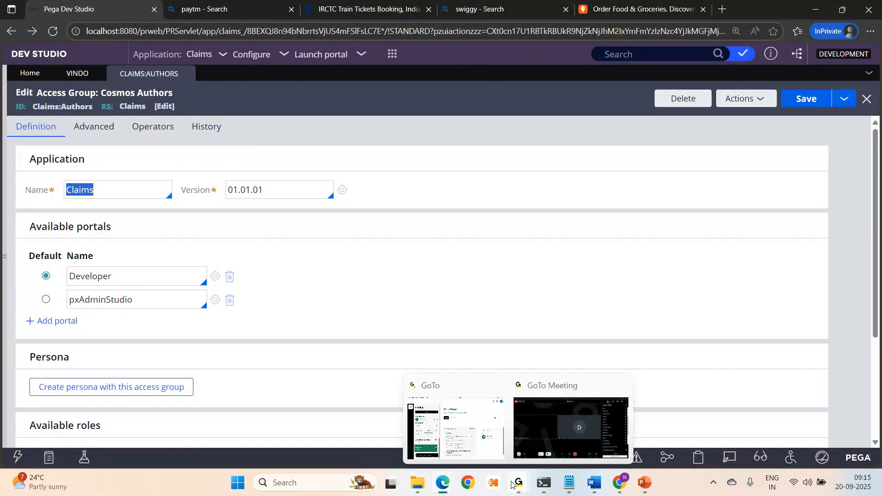
left_click(566, 418)
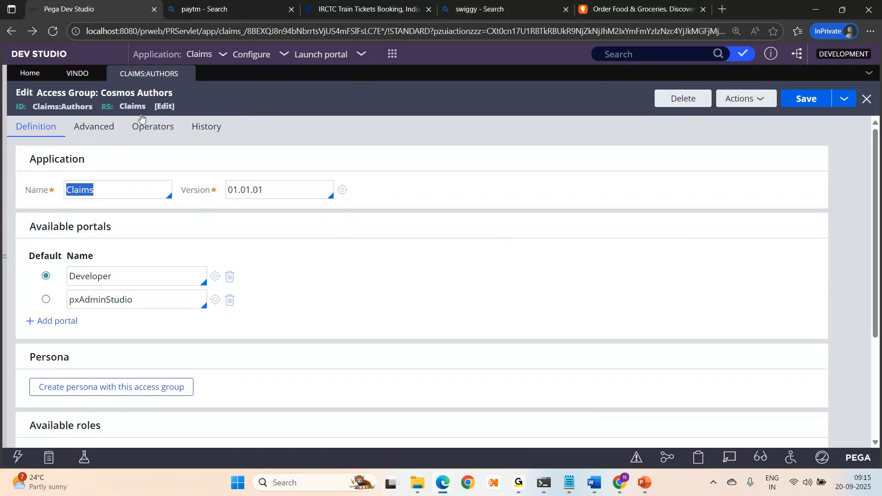
left_click(143, 133)
left_click(60, 207)
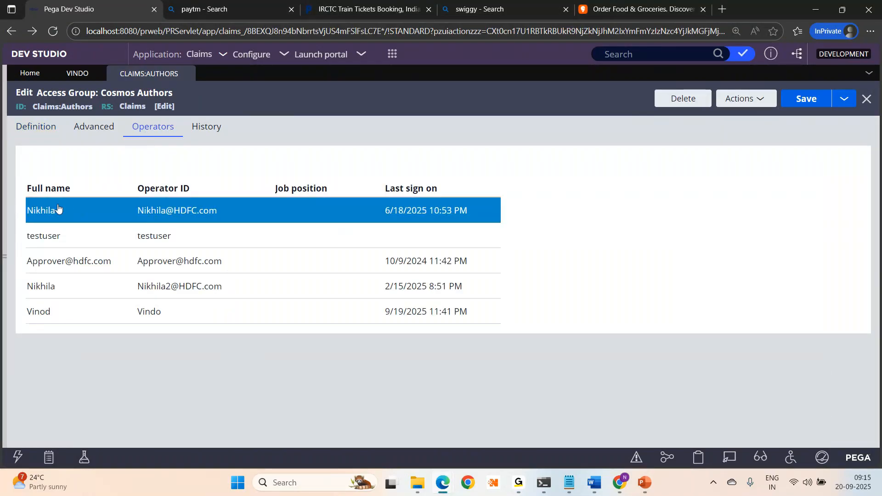
left_click(28, 129)
left_click(153, 128)
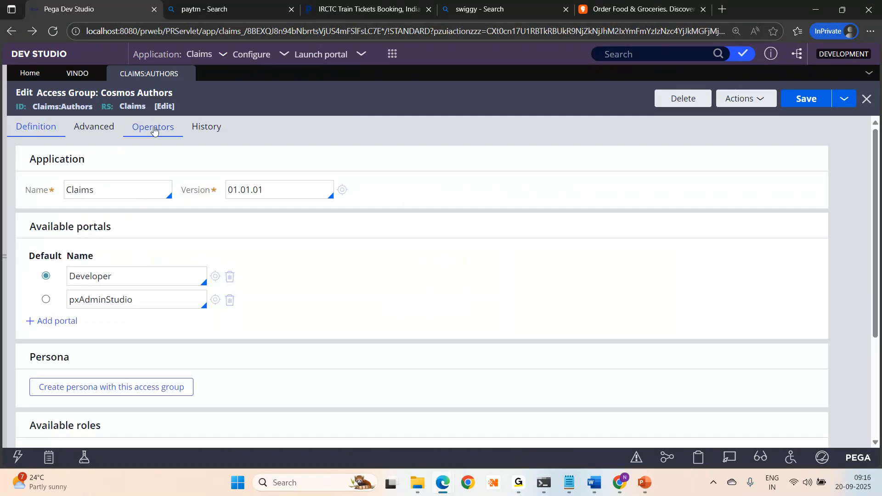
- Inspect the operator rows, then return to the Definition showing the Developer and pxAdminStudio portals
left_click(69, 262)
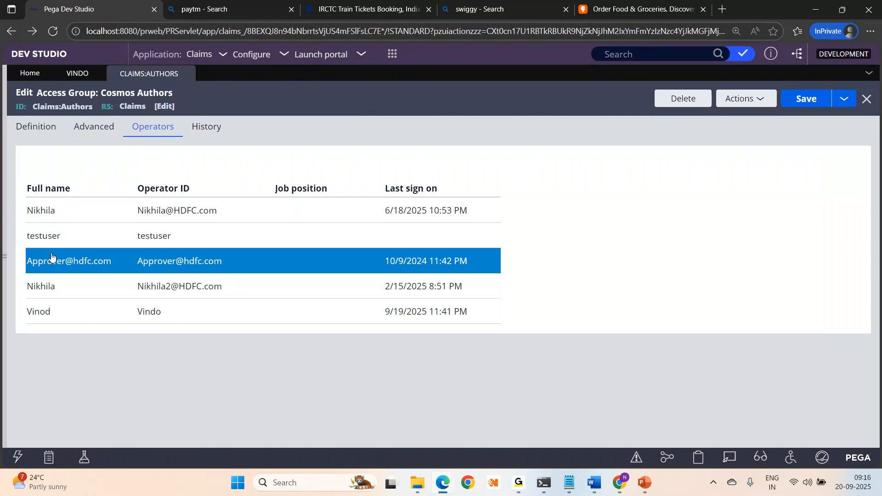
left_click(60, 320)
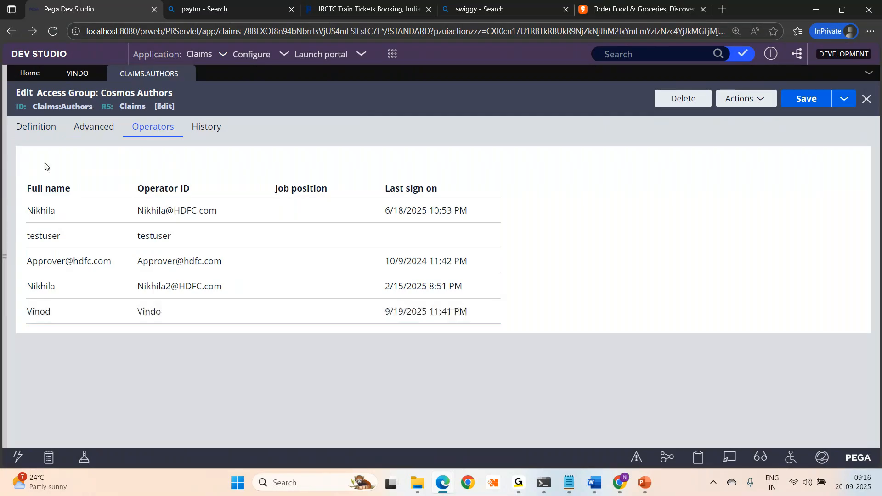
left_click(36, 127)
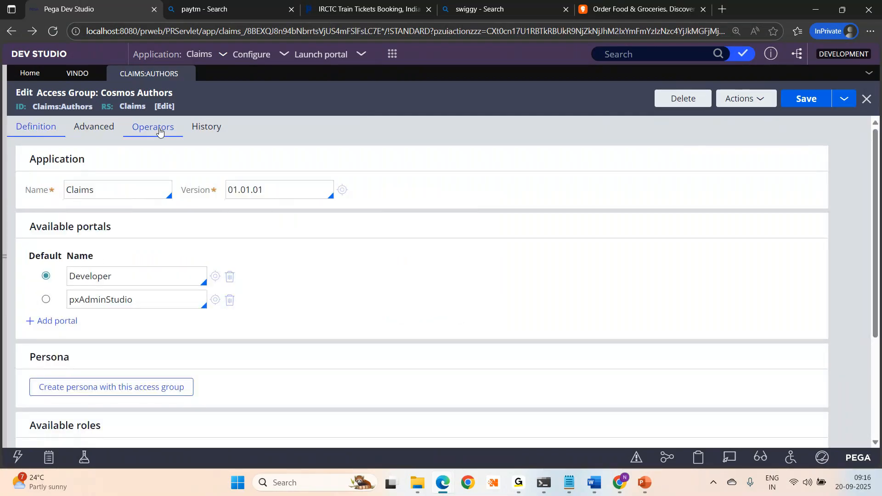
left_click(159, 132)
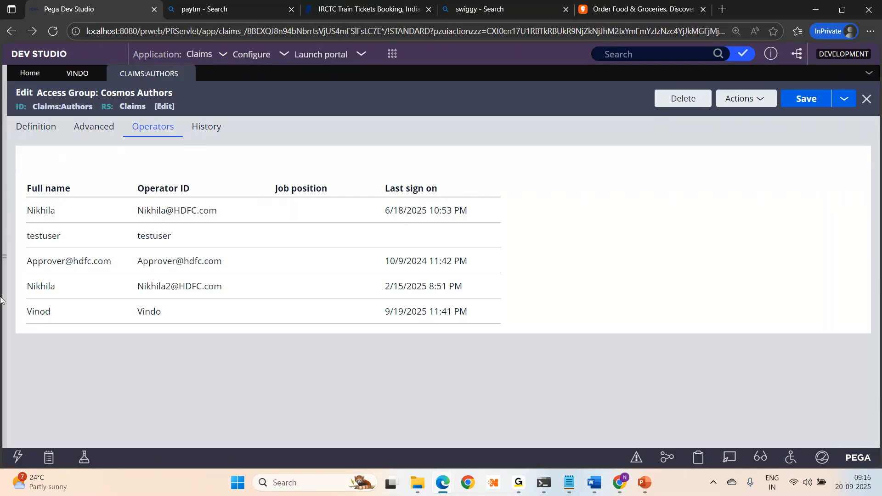
left_click(27, 129)
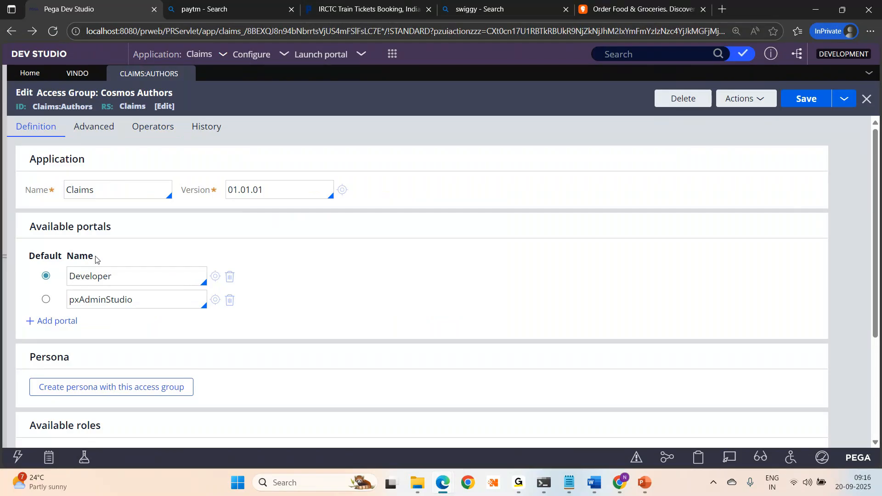
left_click(153, 126)
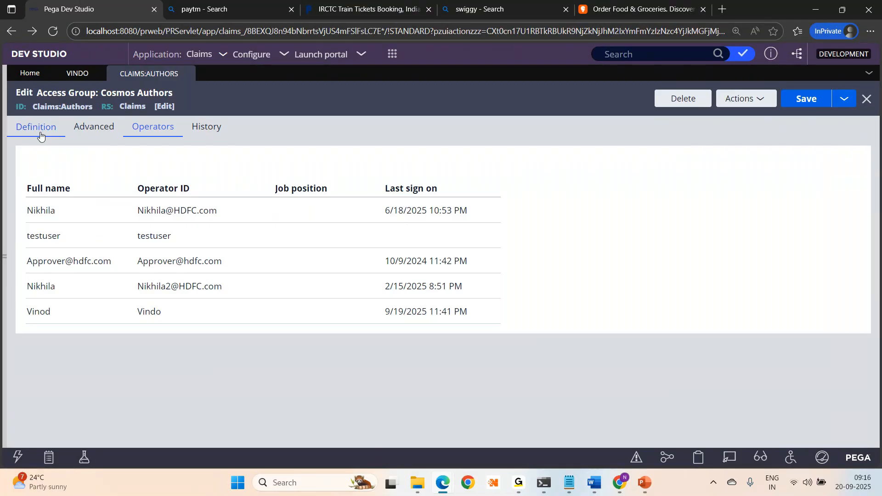
left_click(40, 134)
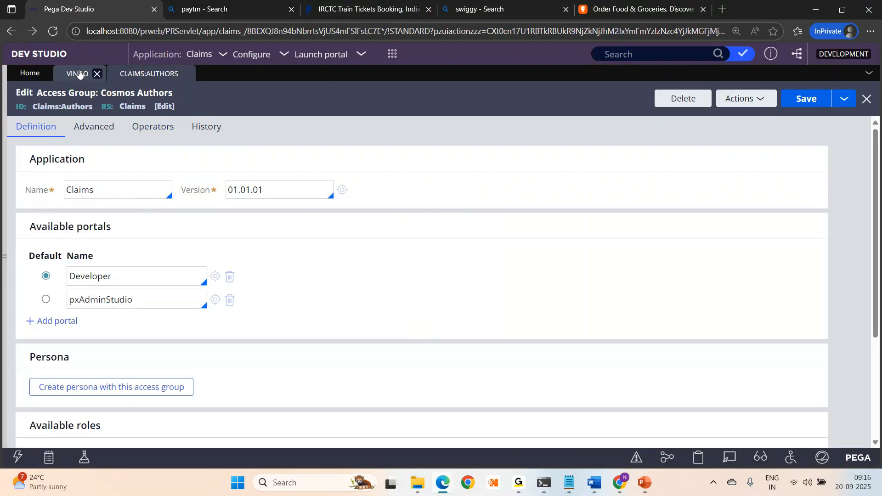
left_click(77, 73)
left_click(148, 73)
- Open three Cosmos Authors operators and confirm each has Claims:Authors, then return to the portals
left_click(153, 128)
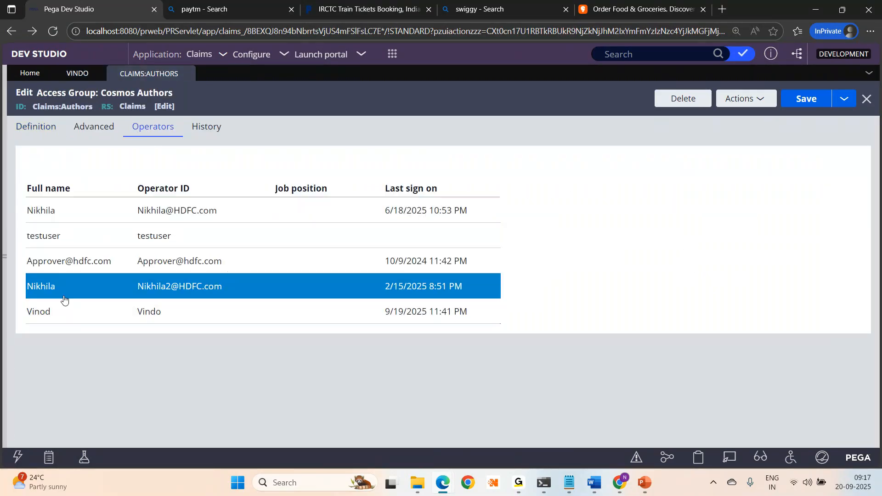
left_click(48, 289)
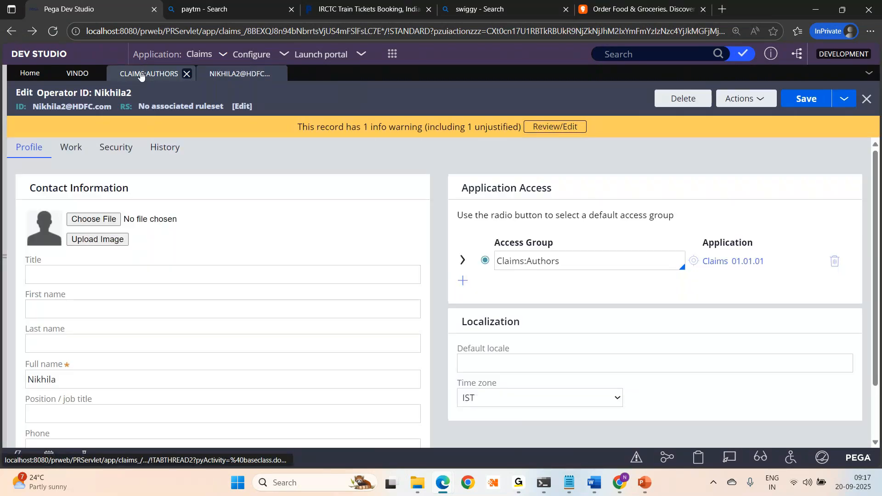
left_click(141, 75)
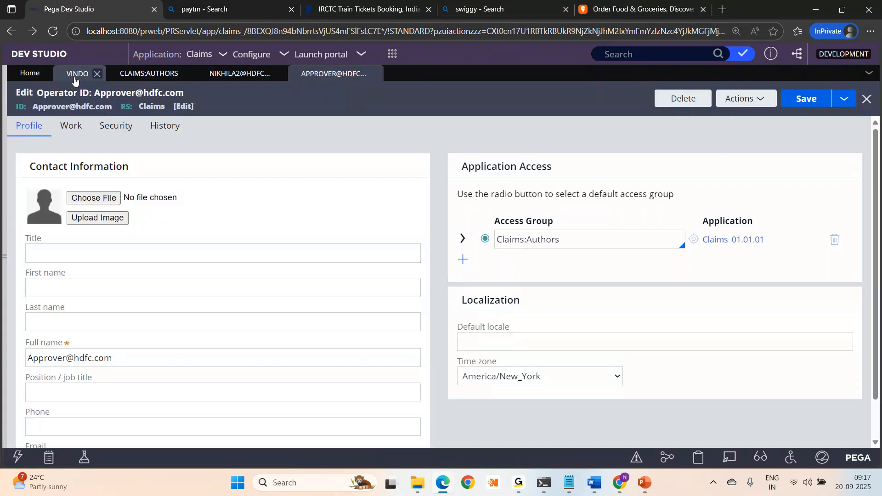
left_click(76, 74)
triple_click(597, 282)
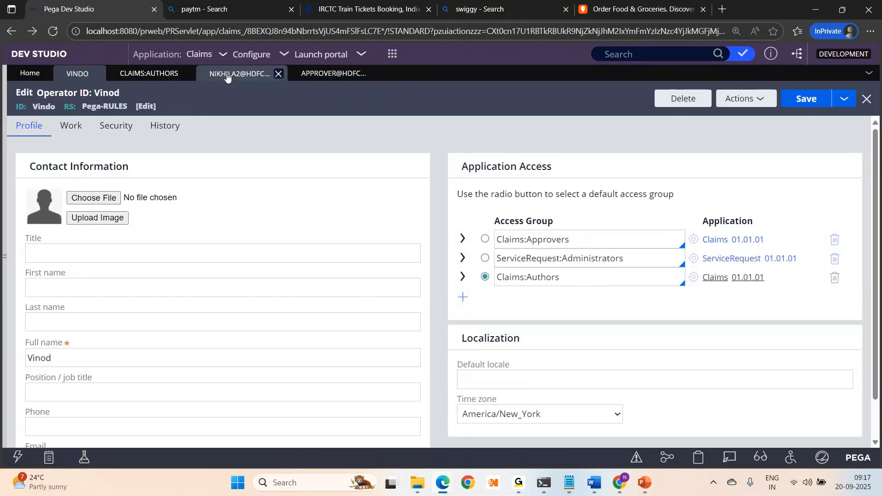
left_click(228, 77)
left_click_drag(578, 262, 494, 261)
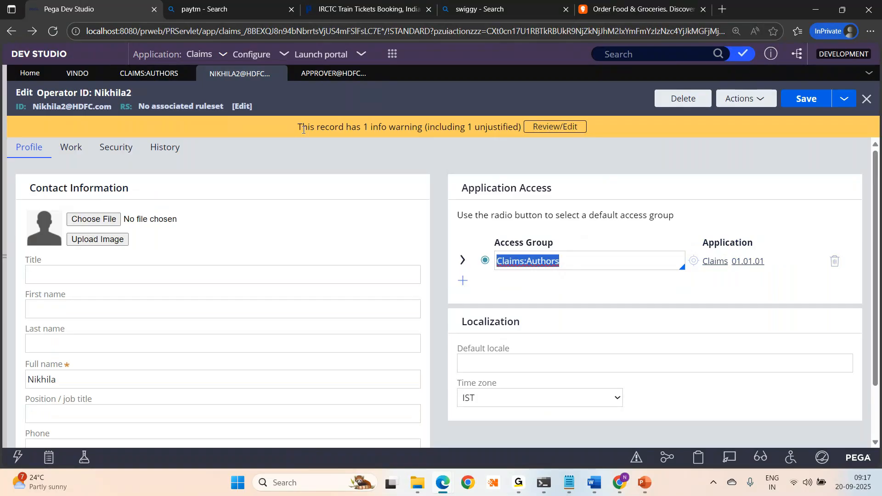
left_click(331, 75)
left_click_drag(579, 243, 501, 240)
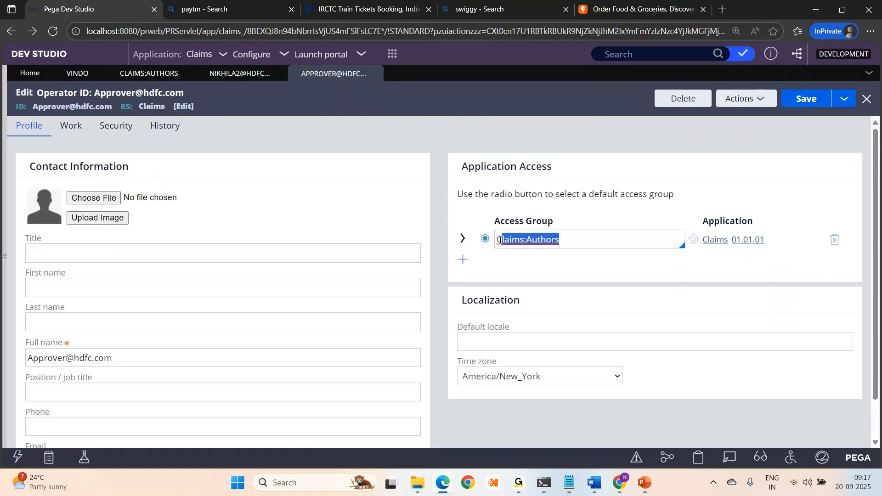
left_click(143, 79)
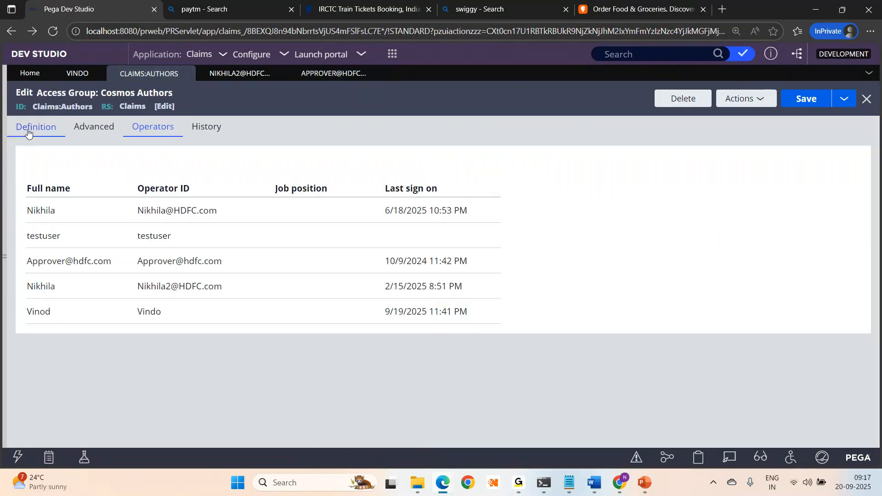
left_click(27, 132)
- Add pxPredictionStudio as a new portal, save the access group, and reload at 100% zoom
left_click(52, 322)
key("Down")
key("Down")
key("Down")
key("Down")
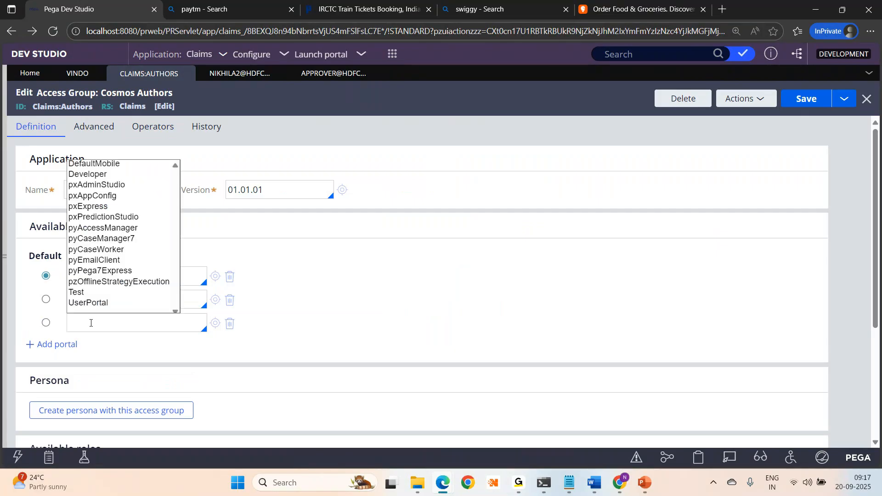
key("Down")
key("Down")
key("Down")
key("Down")
key("Down")
key("Down")
key("Down")
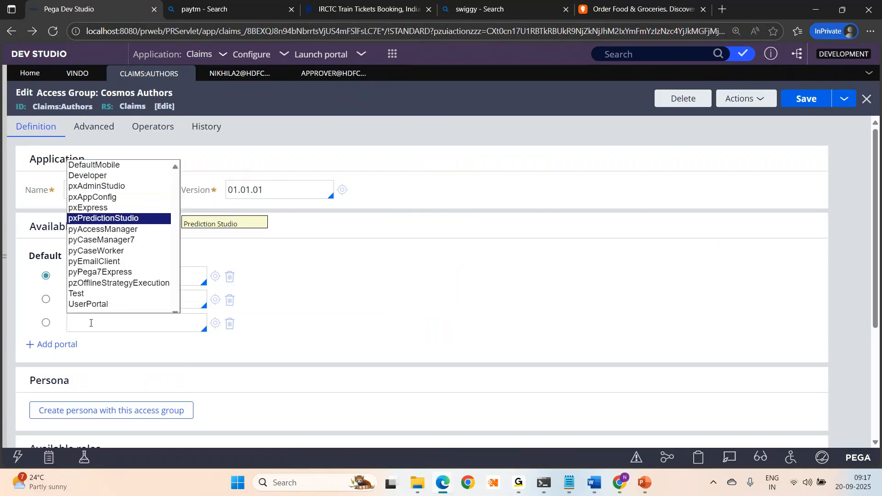
key("Up")
key("Up")
key("Up")
key("Up")
key("Return")
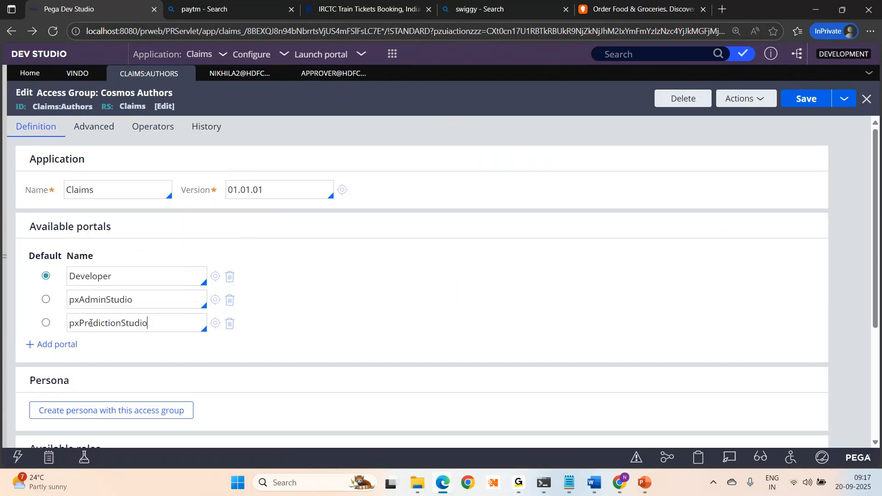
key("ctrl+s")
left_click(52, 31)
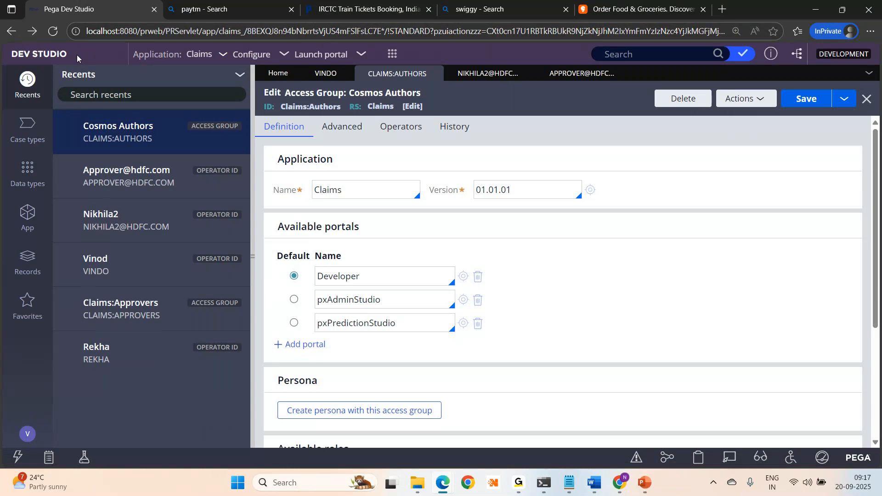
key("ctrl+minus")
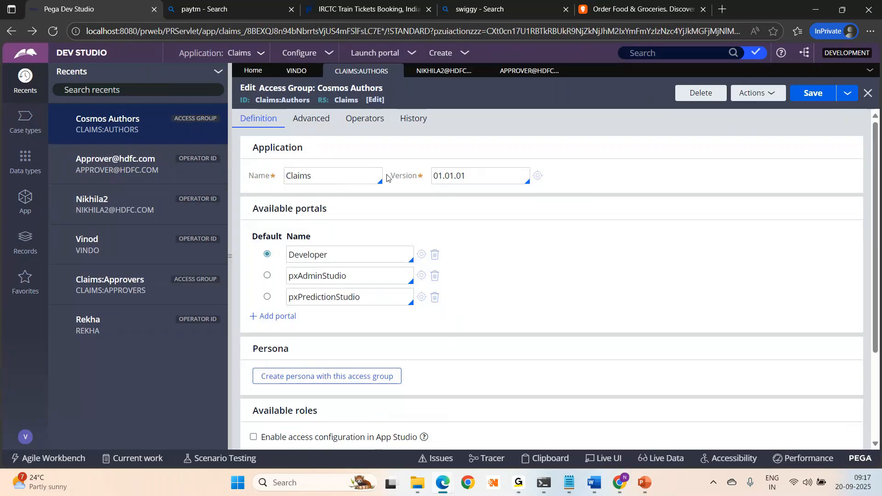
- Recheck an operator record and return to the Cosmos Authors access group with a wider form
left_click(432, 70)
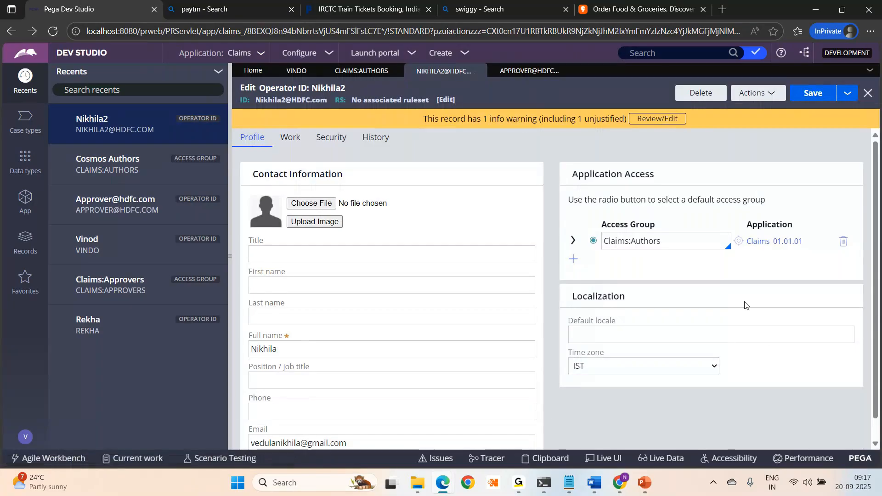
left_click(739, 242)
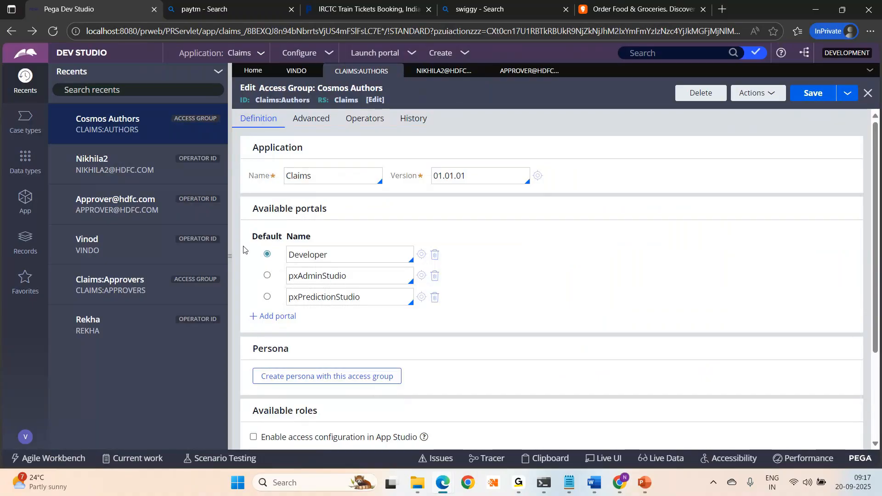
left_click(232, 254)
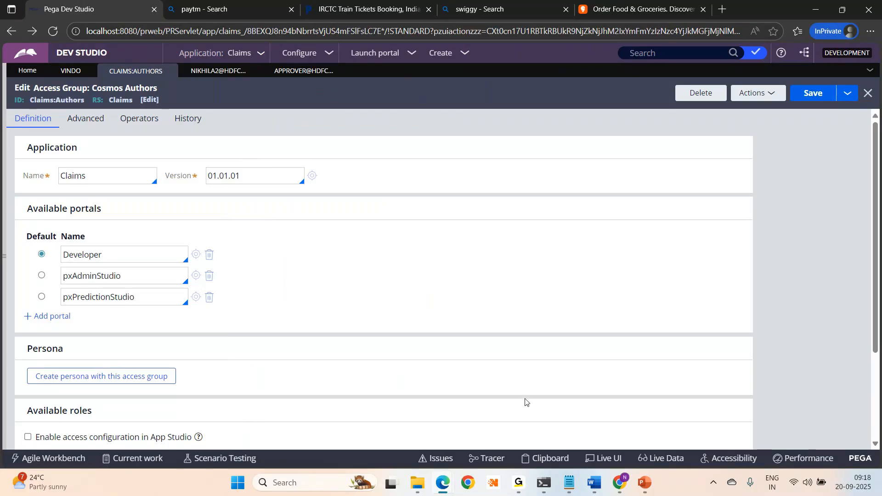
- Switch to Notepad and clear all the old note text
left_click(568, 490)
key("ctrl+a")
key("Delete")
- Type Developers, Testers and Doctors on separate lines in Notepad
type("Developers")
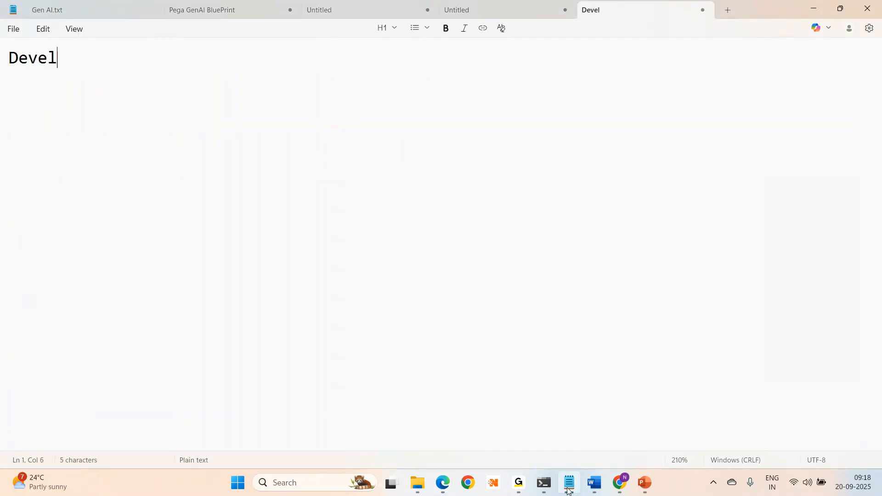
key("Return")
key("Return")
key("Return")
type("Testers")
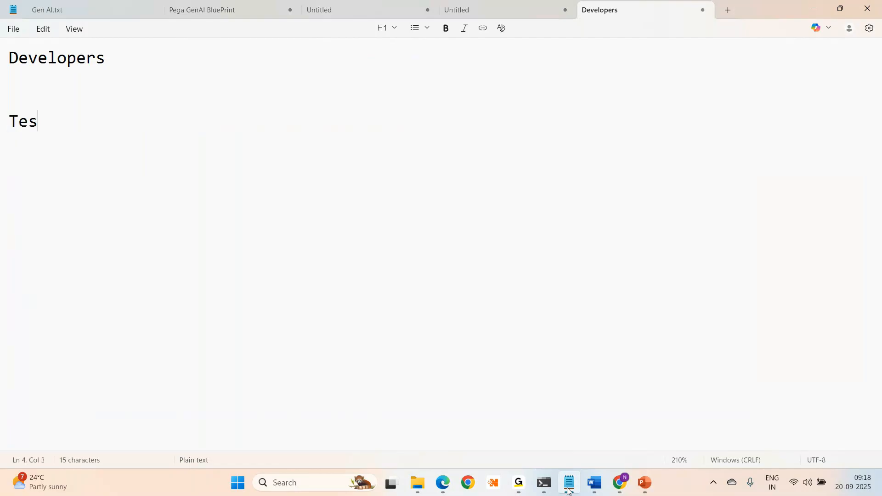
key("Return")
key("Return")
type("Managers")
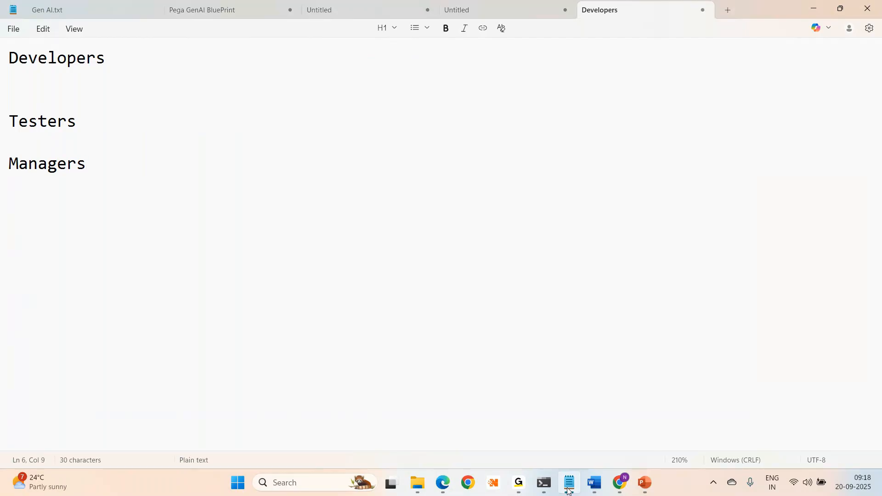
key("BackSpace")
key("BackSpace")
key("BackSpace")
key("BackSpace")
key("BackSpace")
key("BackSpace")
key("BackSpace")
key("BackSpace")
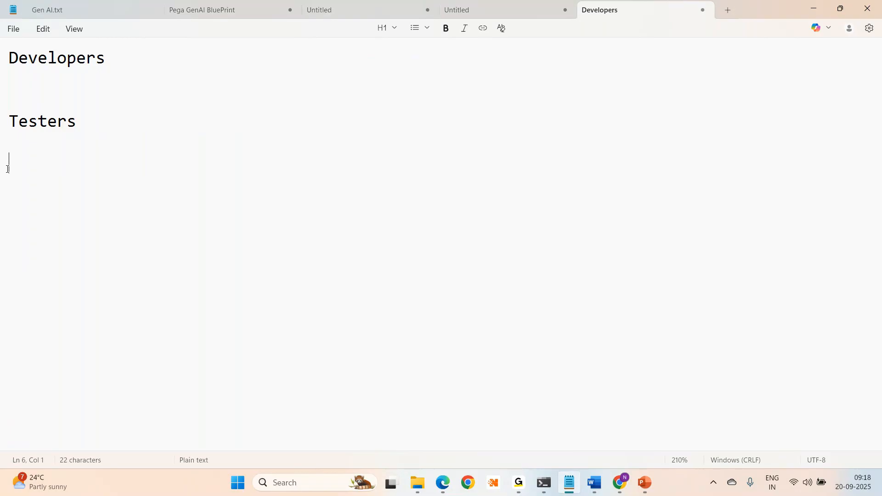
type("Doctors")
key("Return")
key("Return")
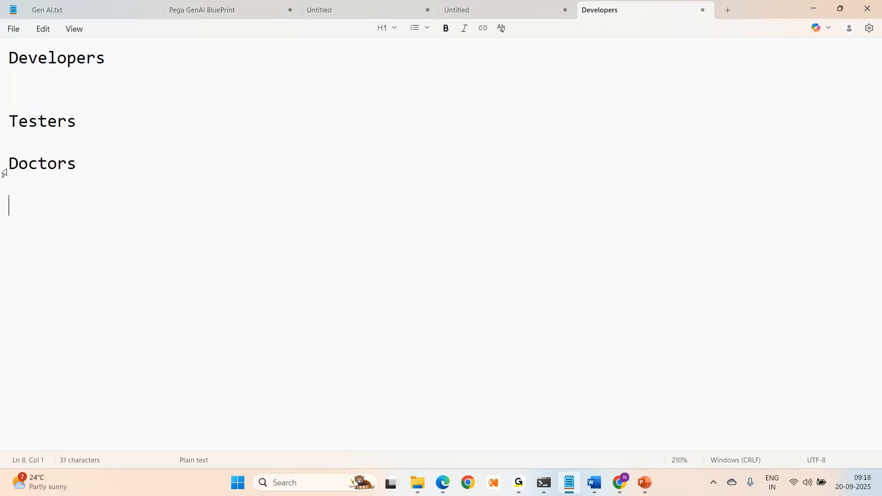
- Add Nurses and Pharmacists to the list, fixing typos along the way
type("NuRSES")
key("BackSpace")
key("BackSpace")
key("BackSpace")
key("BackSpace")
type("rses")
key("Return")
key("Return")
type("O")
key("BackSpace")
type("[")
key("BackSpace")
type("Pharmacists")
key("Return")
key("Return")
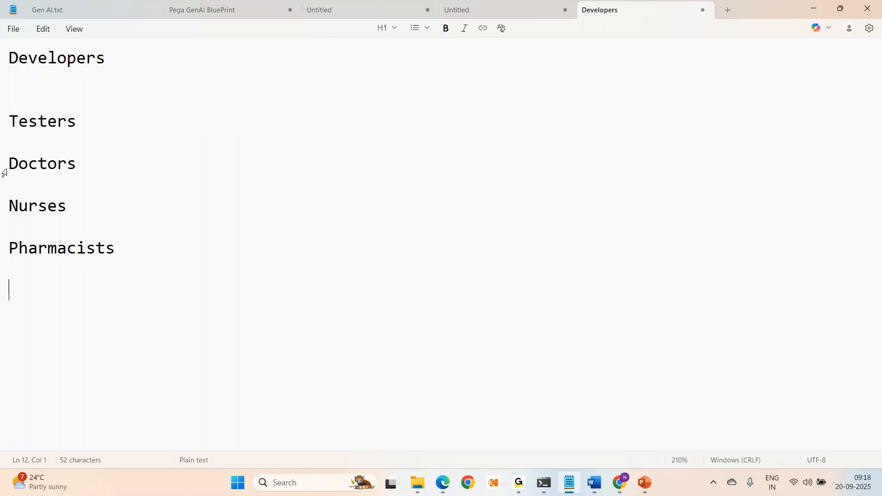
- Select all and delete the whole role list to start over
key("ctrl+a")
key("BackSpace")
type("A")
key("BackSpace")
- Type Managers, Reviewers and Approvers on separate lines
type("Managers")
key("Return")
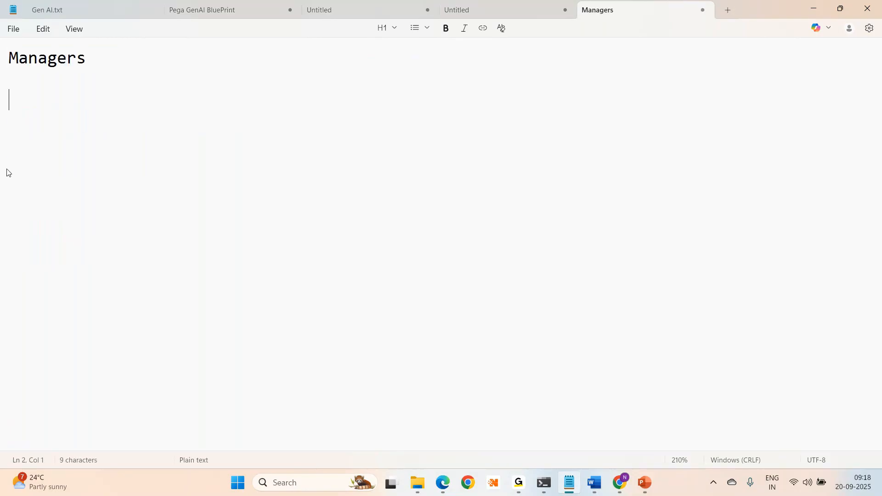
type("Reviewers")
key("Return")
key("Return")
key("Return")
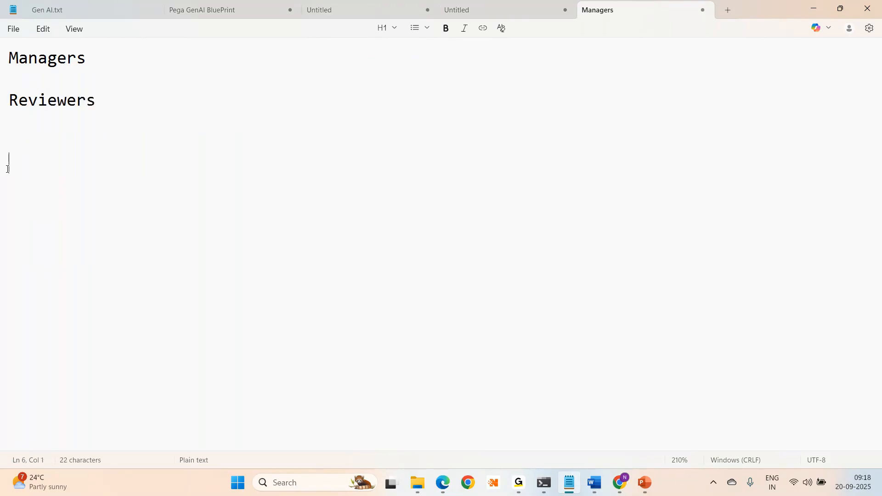
type("Approvers")
key("Return")
key("Return")
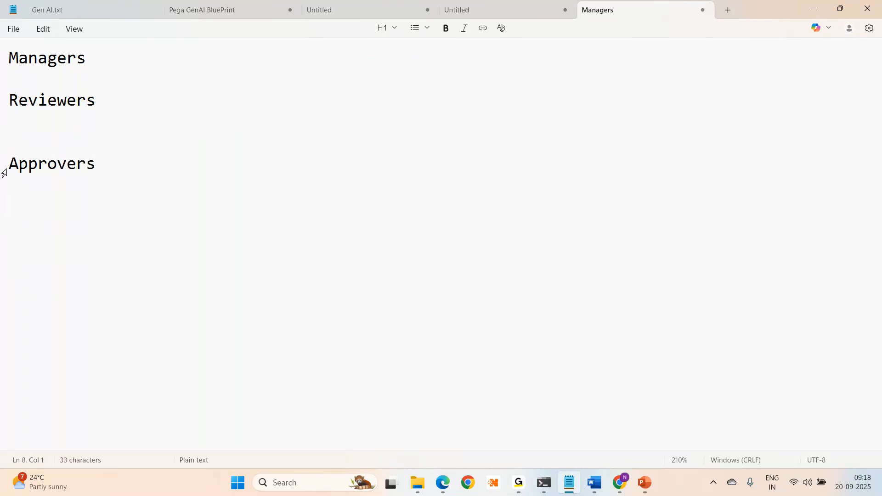
- Add Senior managers, CSR and Clerks, then switch back to the Pega browser
type("Senior managers")
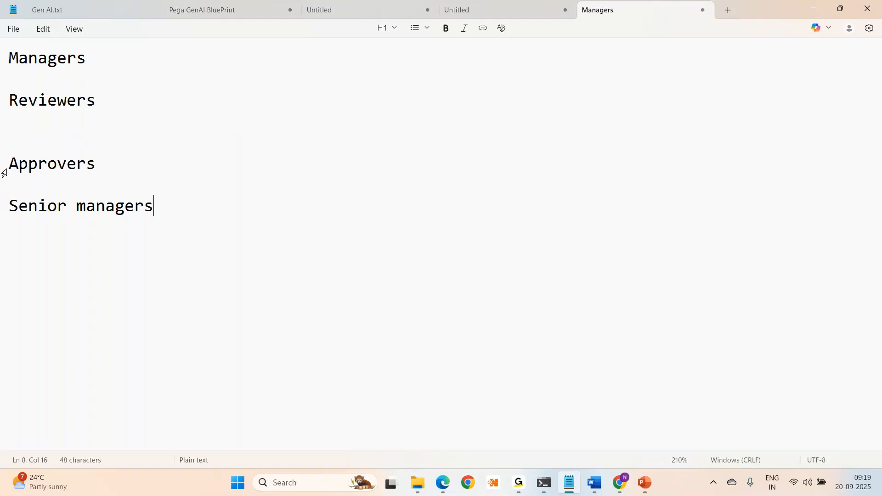
key("Return")
key("Return")
type("CSR")
key("Return")
key("Return")
type("Clerks")
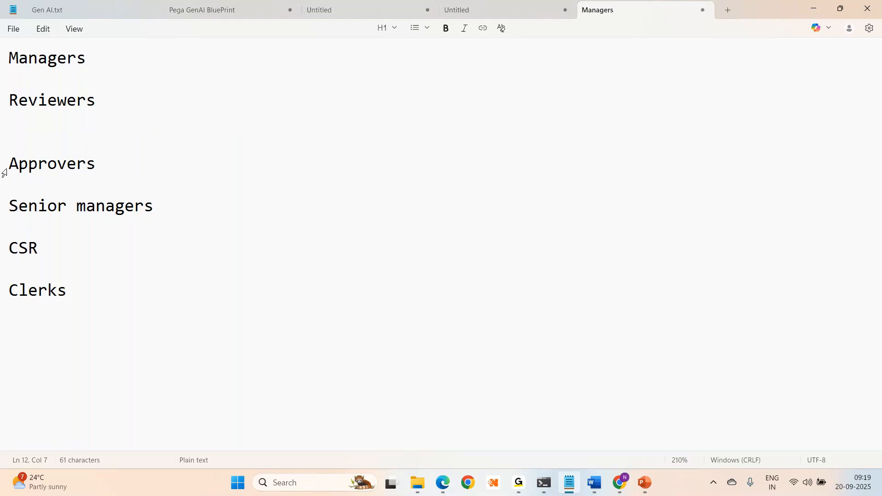
key("alt+Tab")
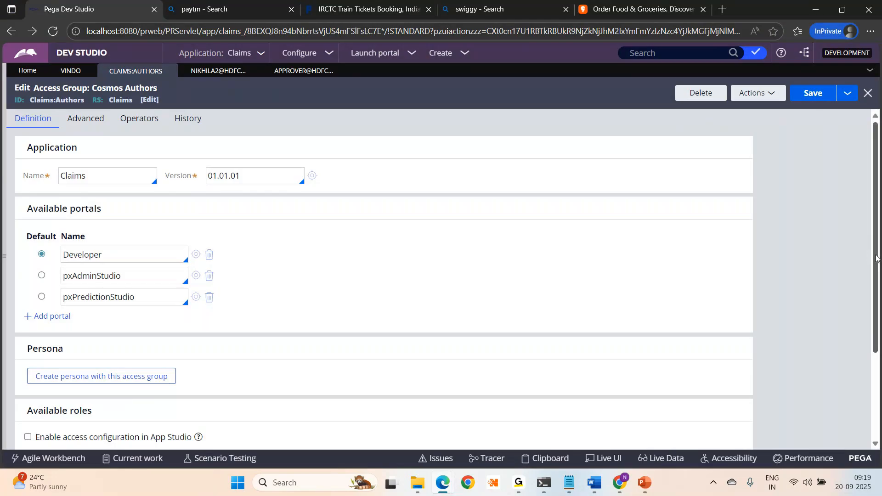
- Start a new Access Group record from the Create menu's Security submenu
scroll(876, 250, "down", 2)
scroll(876, 242, "up", 3)
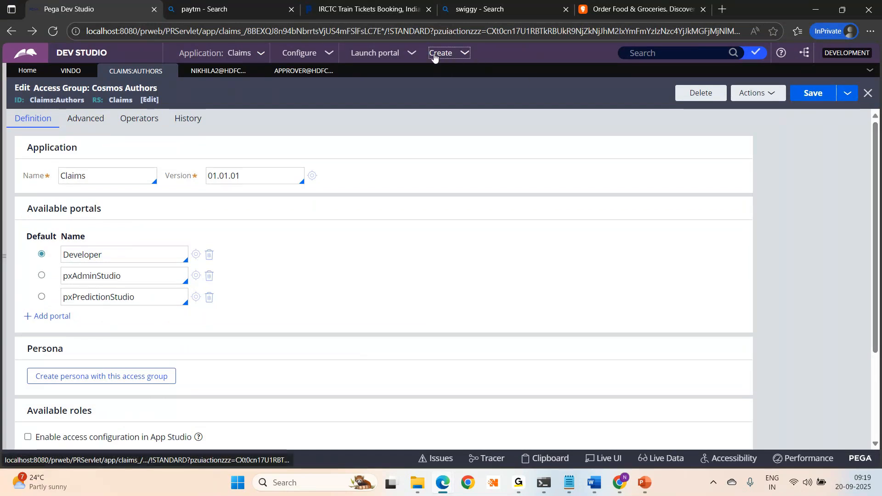
left_click(435, 54)
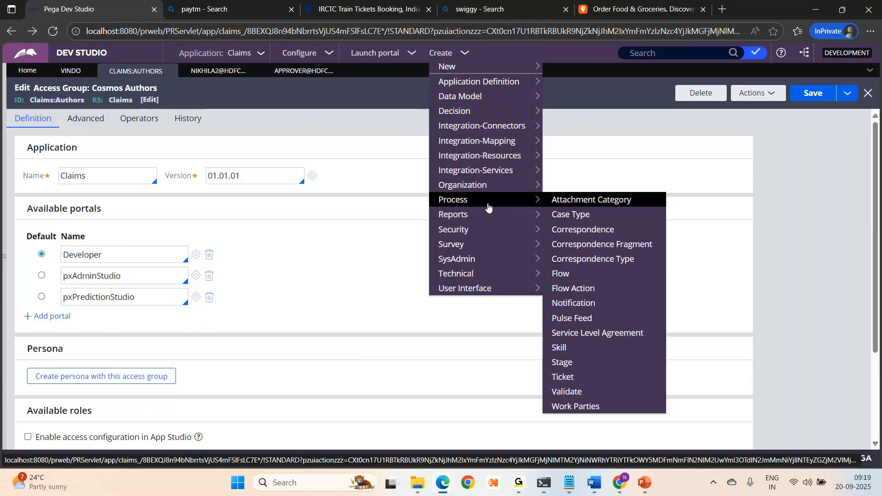
mouse_move(469, 192)
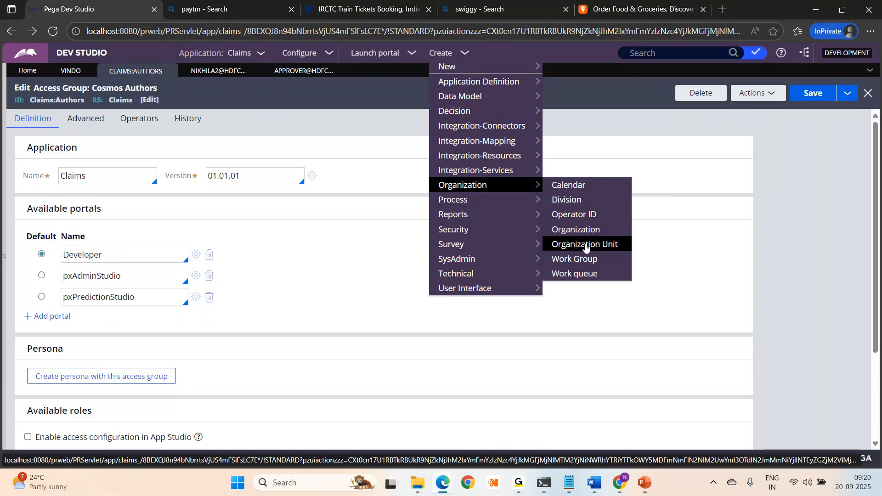
mouse_move(474, 229)
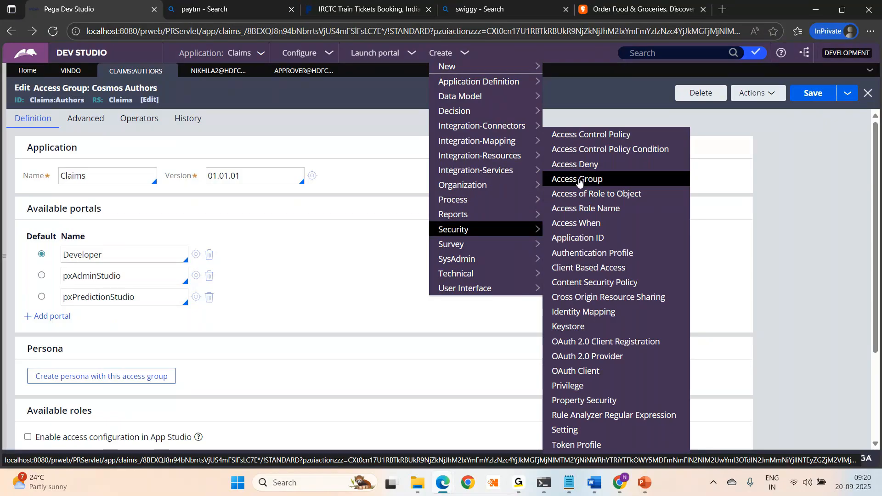
left_click(579, 181)
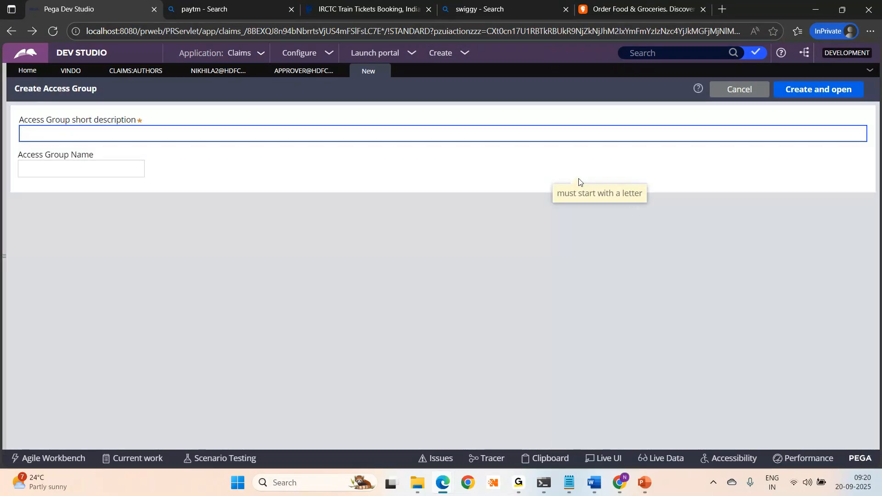
- Enter AMAZON:USERS as description and name, then create the access group
type("AMAZON:")
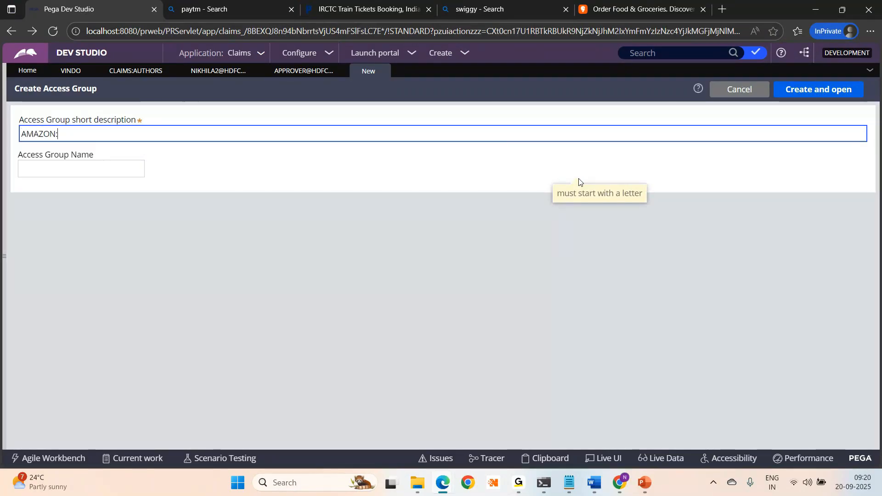
type("USRERS")
key("ctrl+a")
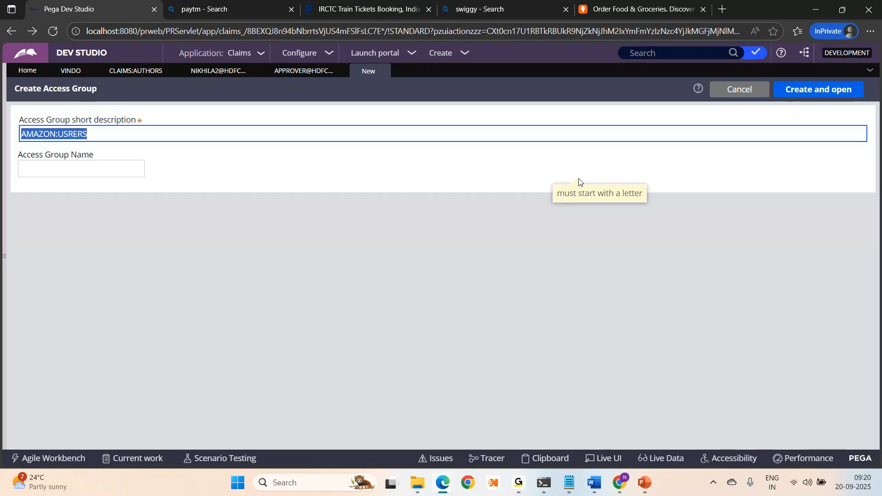
key("Home")
key("Right")
key("Right")
key("Right")
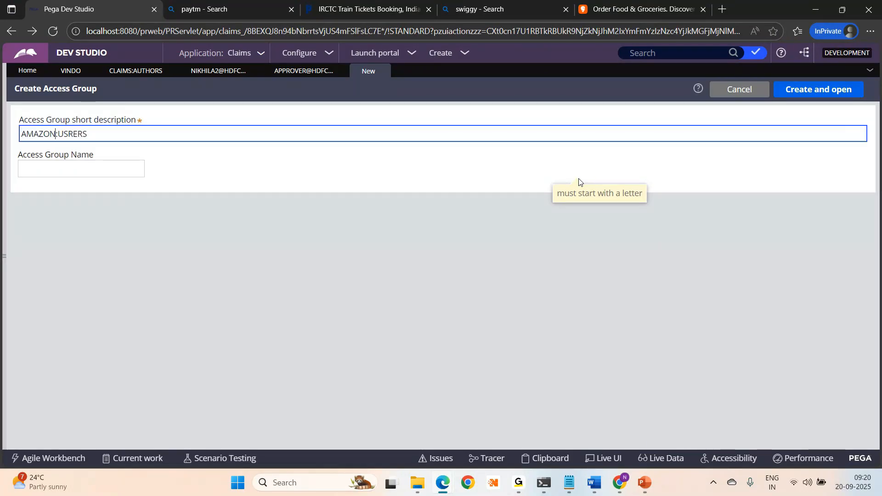
key("Delete")
key("ctrl+a")
key("ctrl+c")
key("Tab")
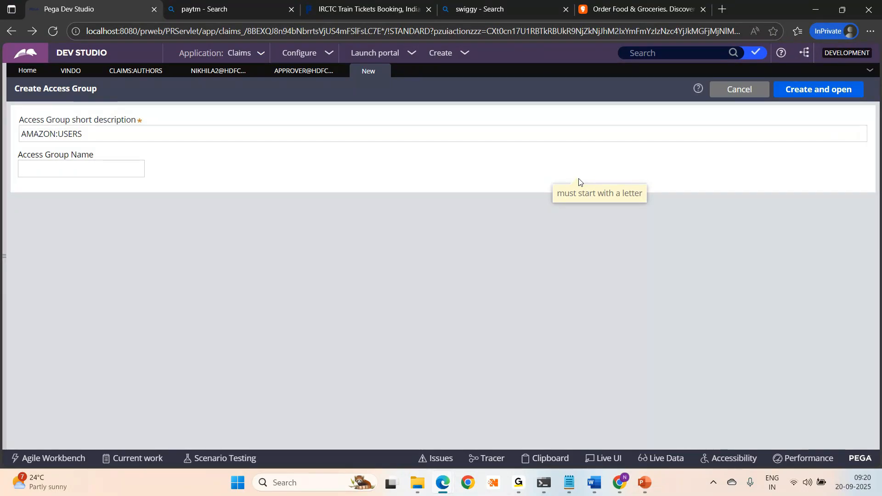
key("ctrl+v")
left_click(821, 88)
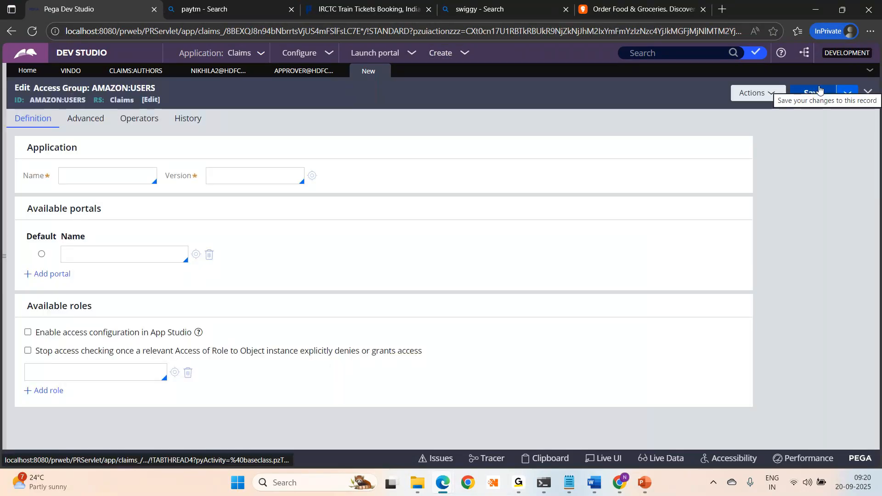
- Set the access group's application to ServiceRequest version 01.01.01
left_click(63, 181)
type("SER")
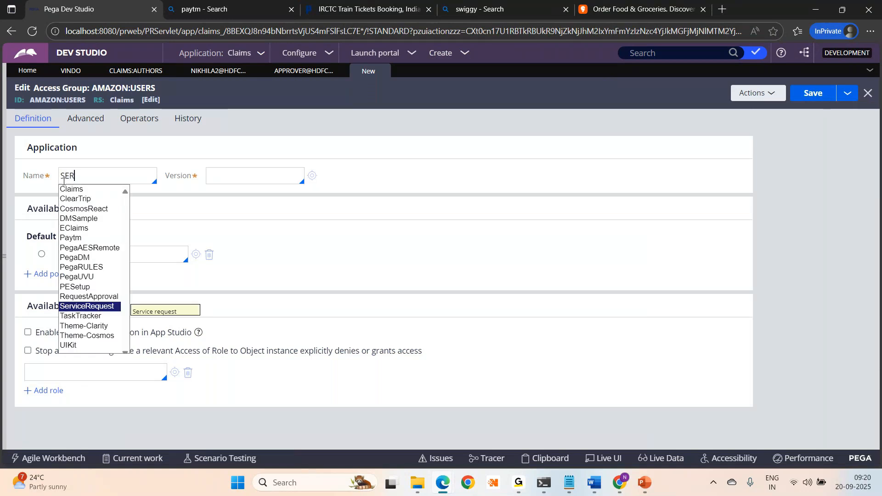
key("Return")
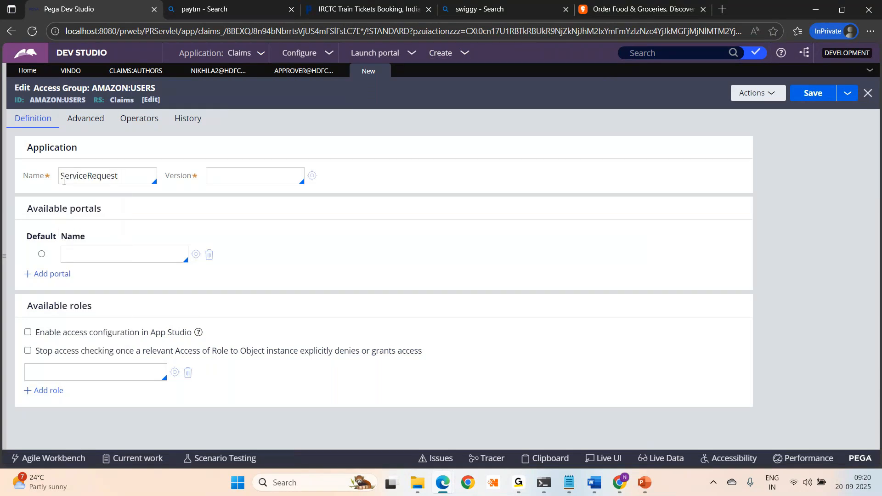
left_click(230, 177)
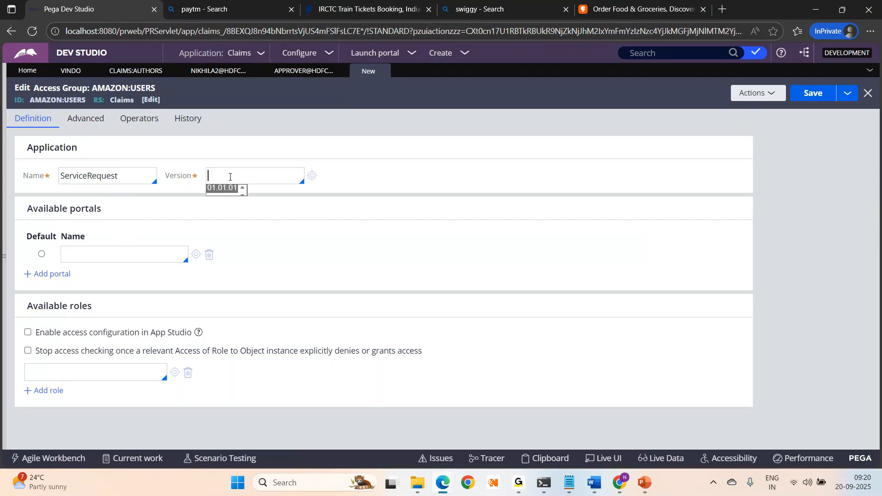
left_click(222, 188)
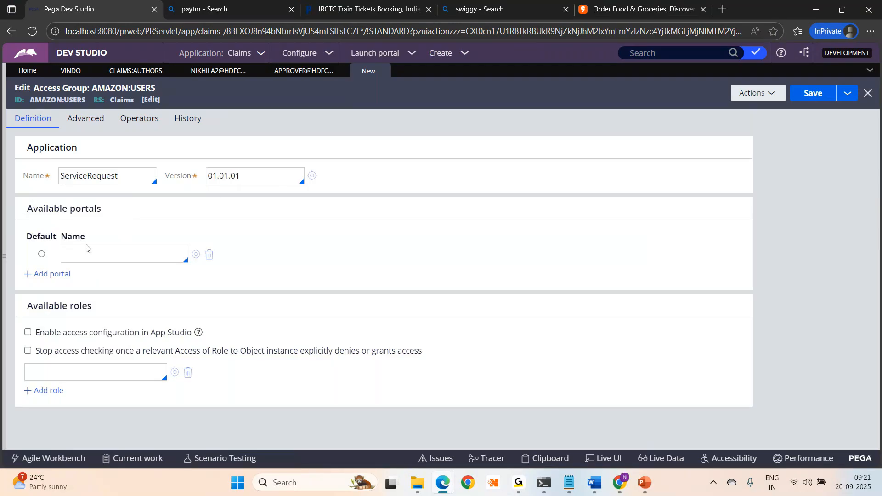
- Add Developer as the portal and mark it as the default
left_click(67, 251)
type("DE")
key("Down")
key("Return")
left_click(41, 256)
left_click(6, 260)
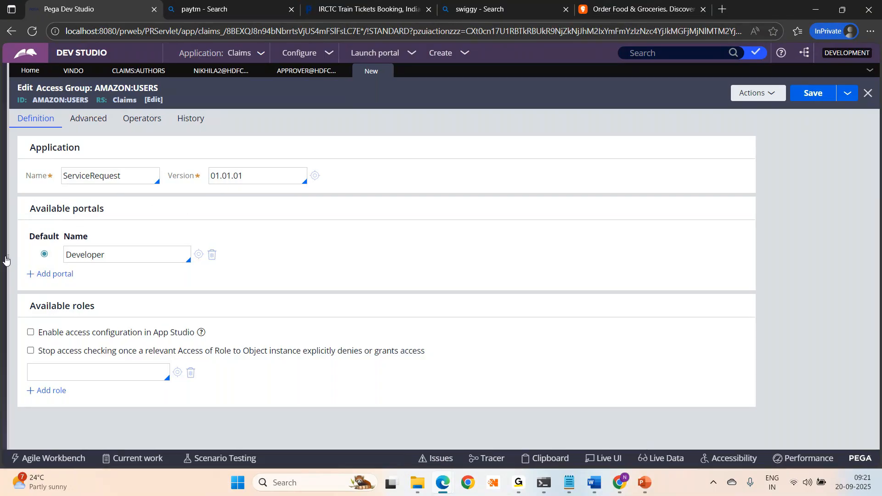
- Browse existing access groups under Records > Security > Access Group, then close that list
left_click(25, 241)
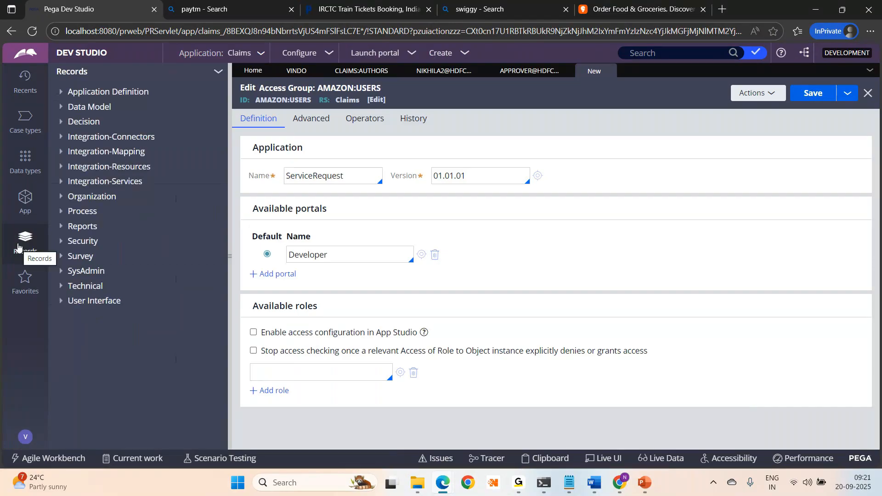
left_click(63, 243)
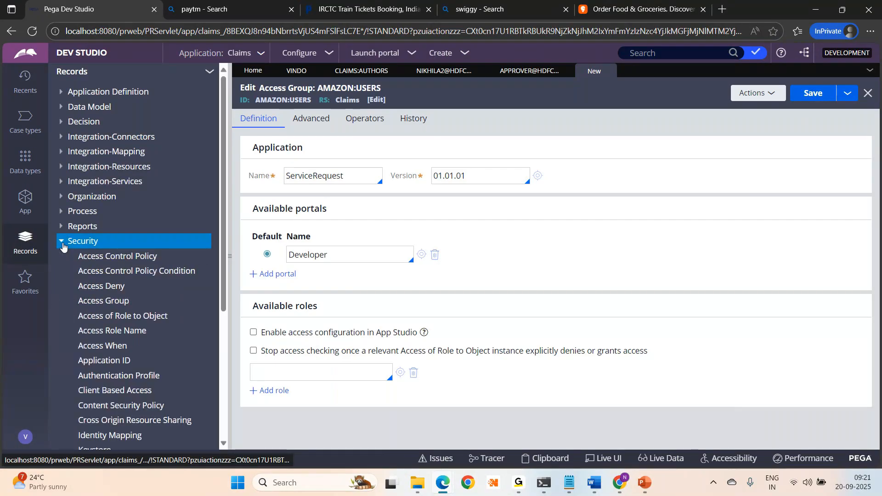
left_click(109, 305)
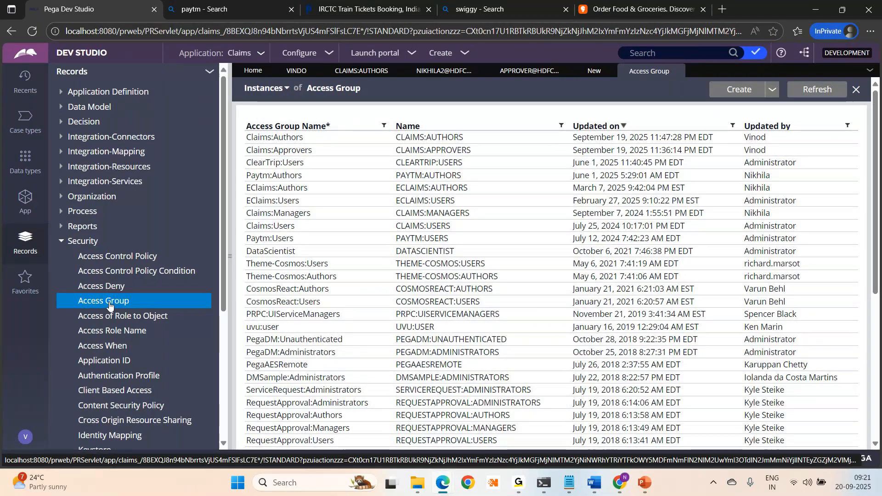
left_click(600, 72)
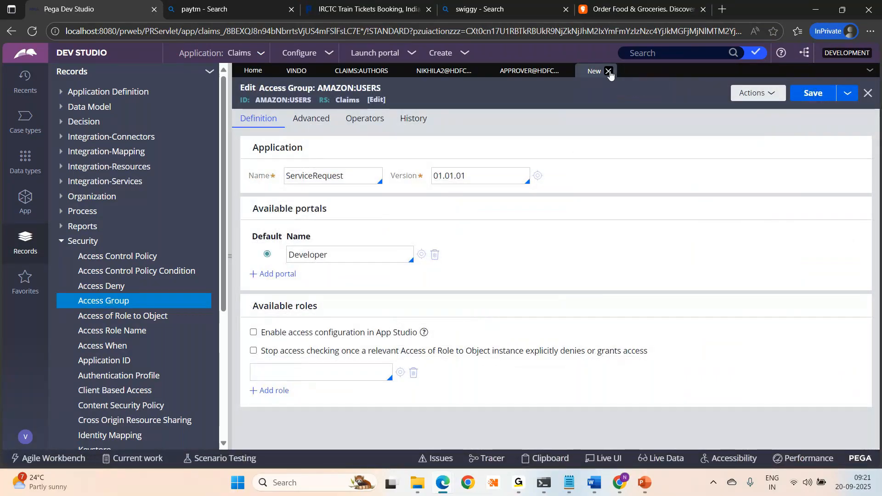
- Discard the unsaved AMAZON:USERS draft and switch to the GoTo Meeting window
left_click(610, 72)
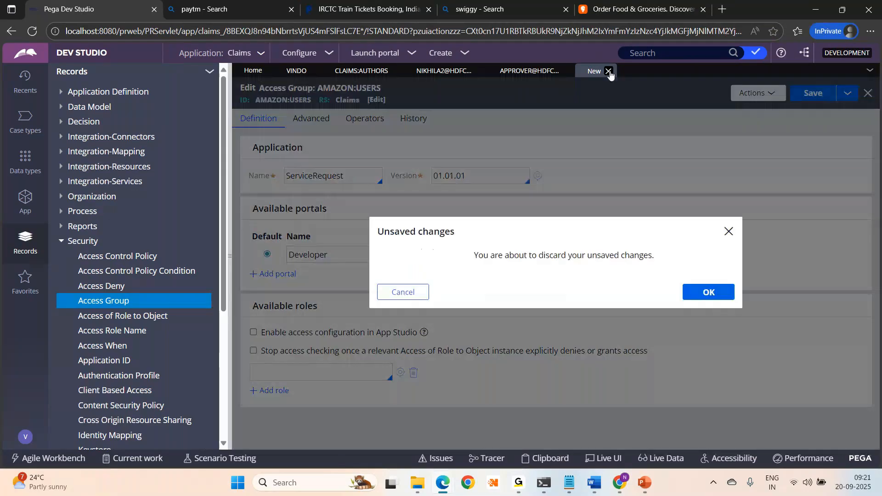
left_click(711, 293)
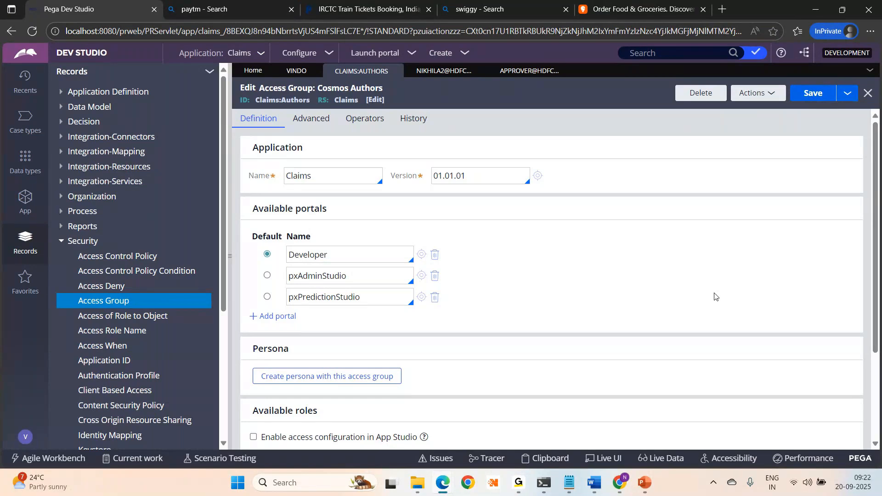
mouse_move(520, 486)
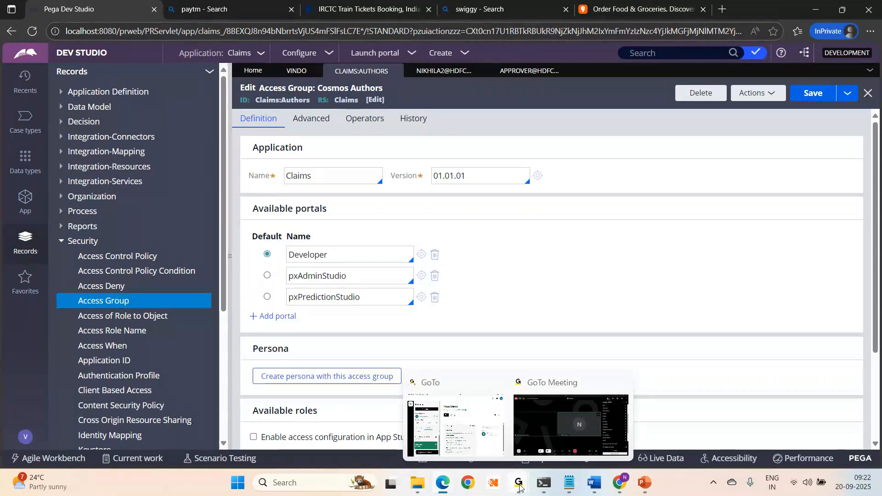
left_click(596, 406)
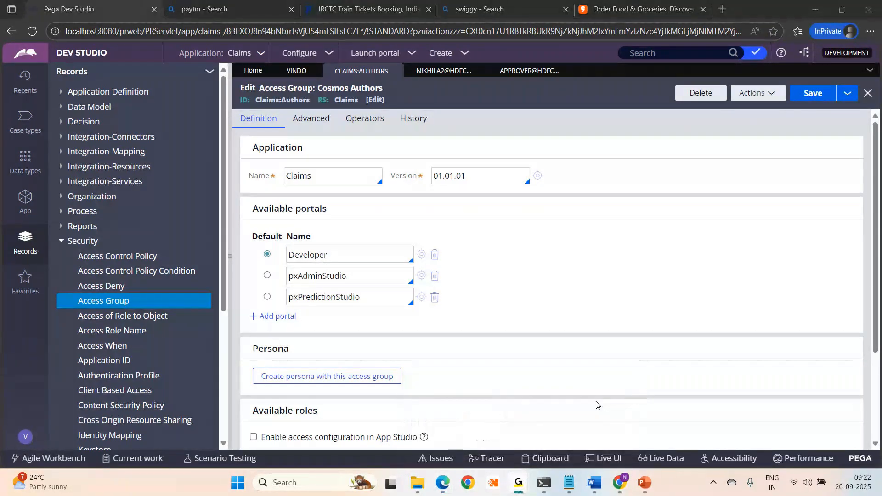